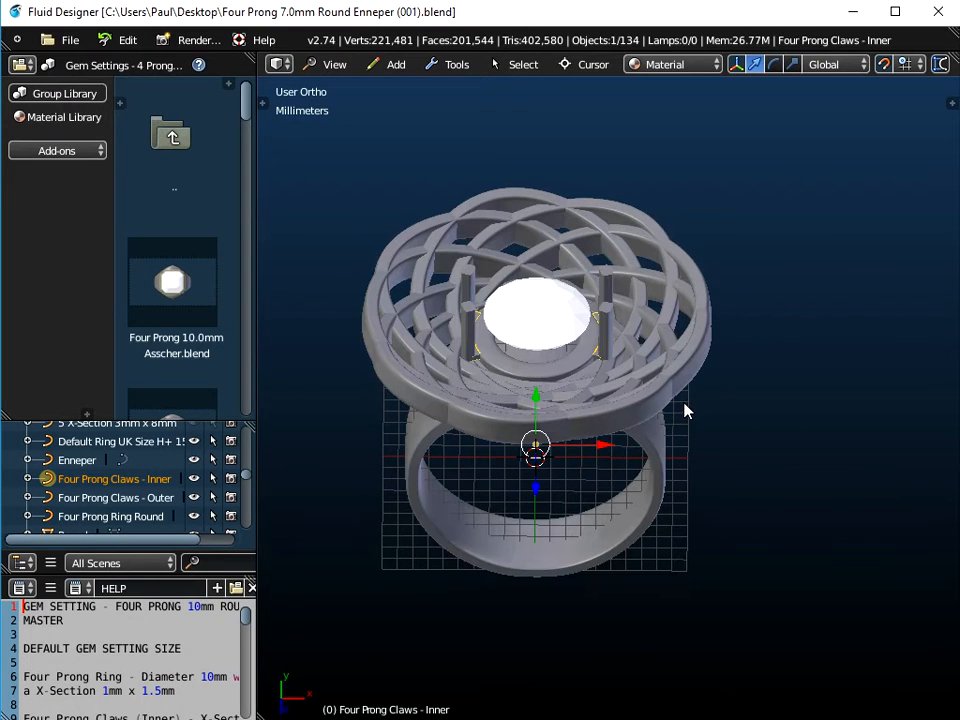
# Open the recent file Four Prong 7.0mm Round Enneper (002).blend and look at the ring from a different angle.
pyautogui.click(69, 40)
pyautogui.moveTo(120, 100)
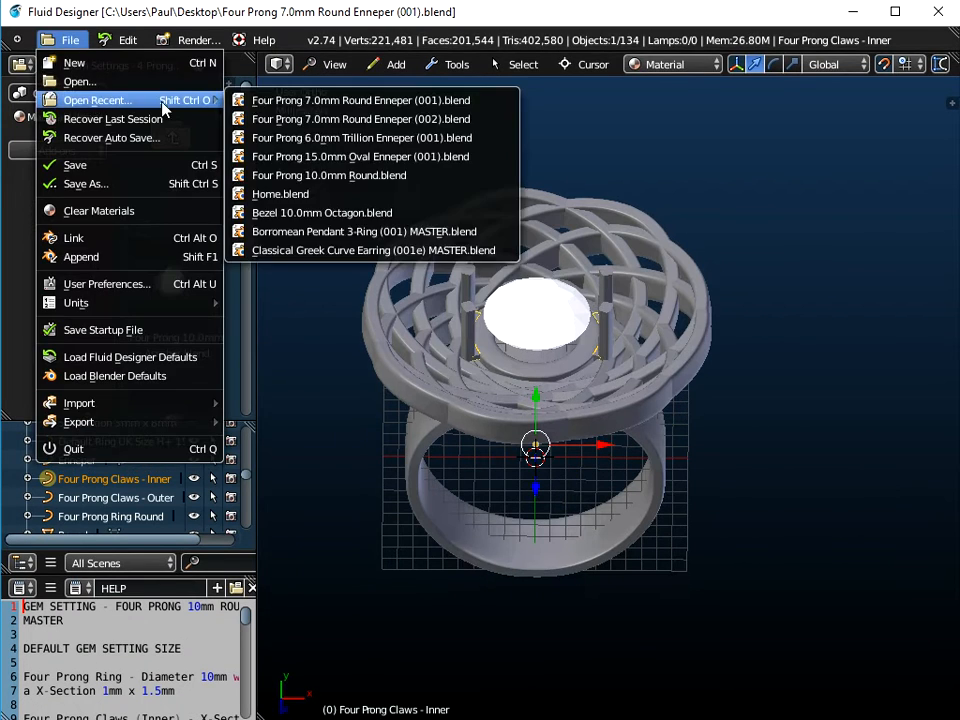
pyautogui.click(299, 123)
pyautogui.moveTo(450, 364); pyautogui.dragTo(518, 483, button='middle')
# Open the recent file Four Prong 6.0mm Trillion Enneper (001).blend and view its ring from another angle.
pyautogui.click(68, 40)
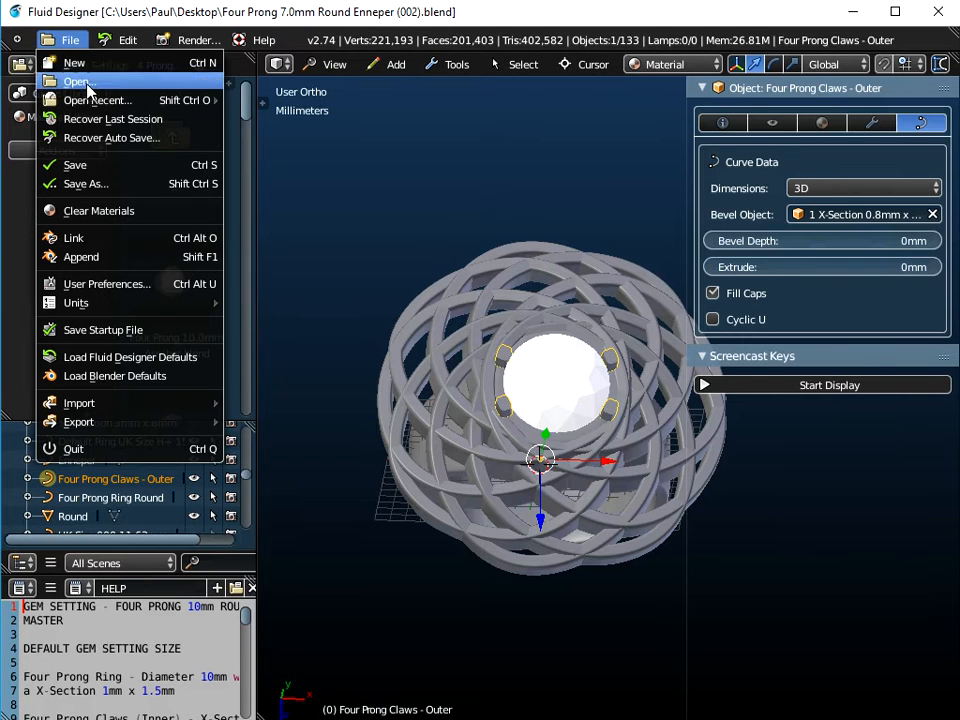
pyautogui.moveTo(90, 100)
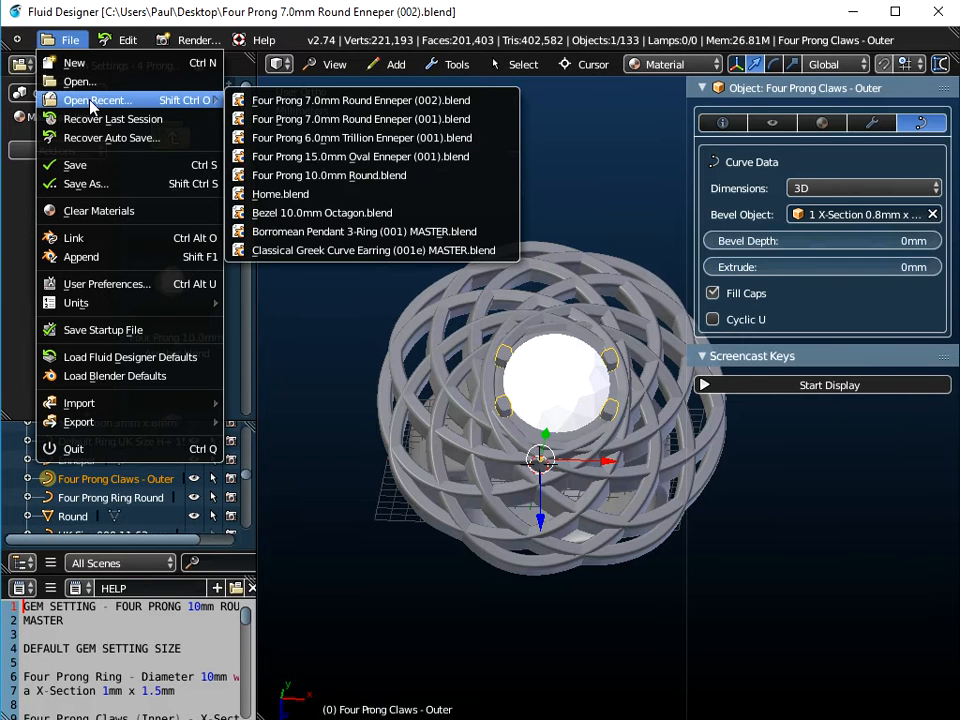
pyautogui.click(344, 140)
pyautogui.moveTo(564, 437); pyautogui.dragTo(505, 521, button='middle')
# Open the recent file Four Prong 15.0mm Oval Enneper (001).blend and view the design from another angle.
pyautogui.click(72, 42)
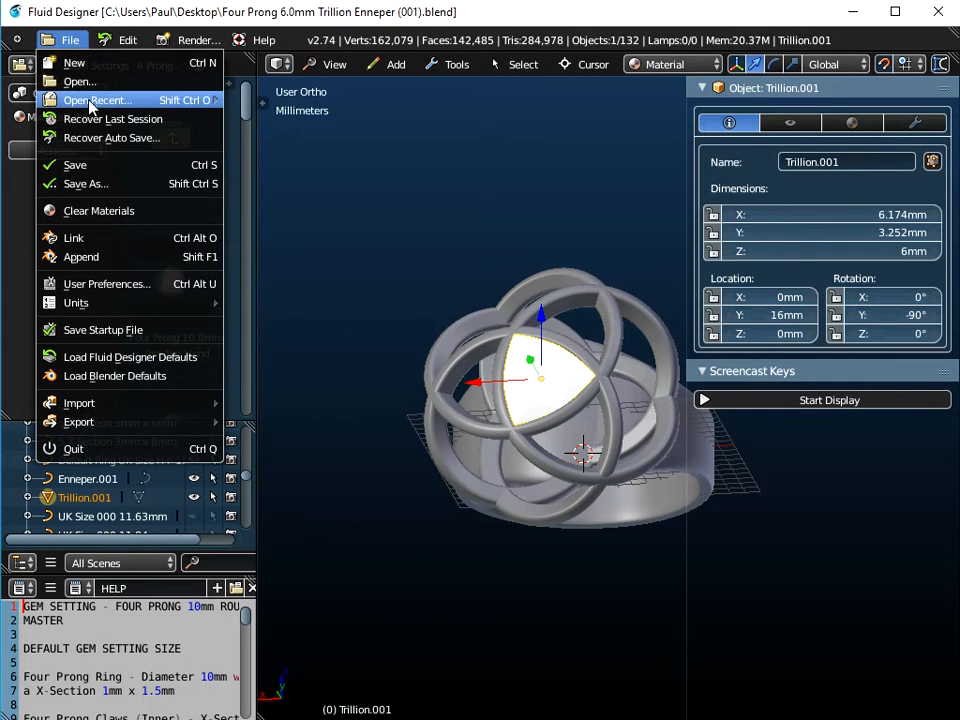
pyautogui.moveTo(70, 100)
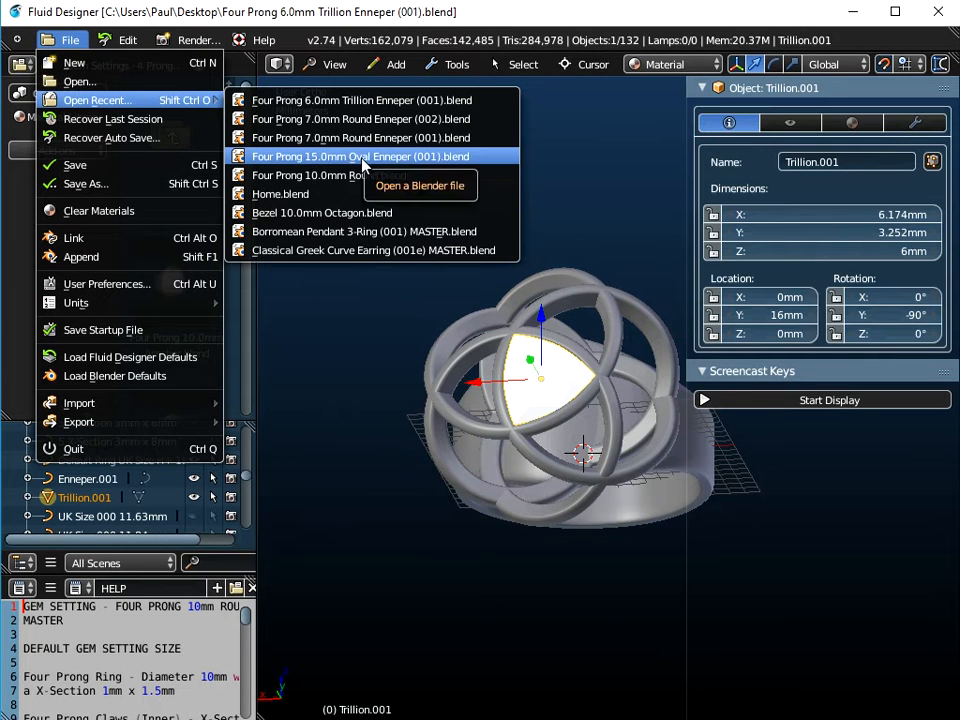
pyautogui.click(360, 157)
pyautogui.moveTo(501, 392); pyautogui.dragTo(493, 422, button='middle')
# Start a new file and browse the available gems in the Gem Shapes library.
pyautogui.click(70, 40)
pyautogui.click(75, 63)
pyautogui.click(81, 79)
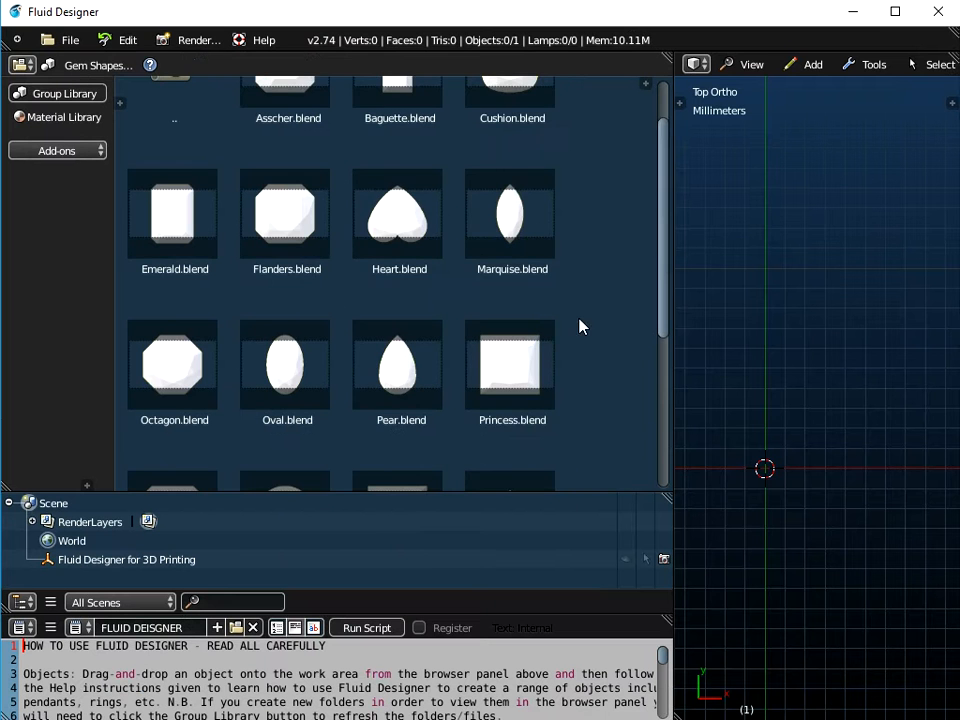
pyautogui.moveTo(664, 281); pyautogui.dragTo(664, 224)
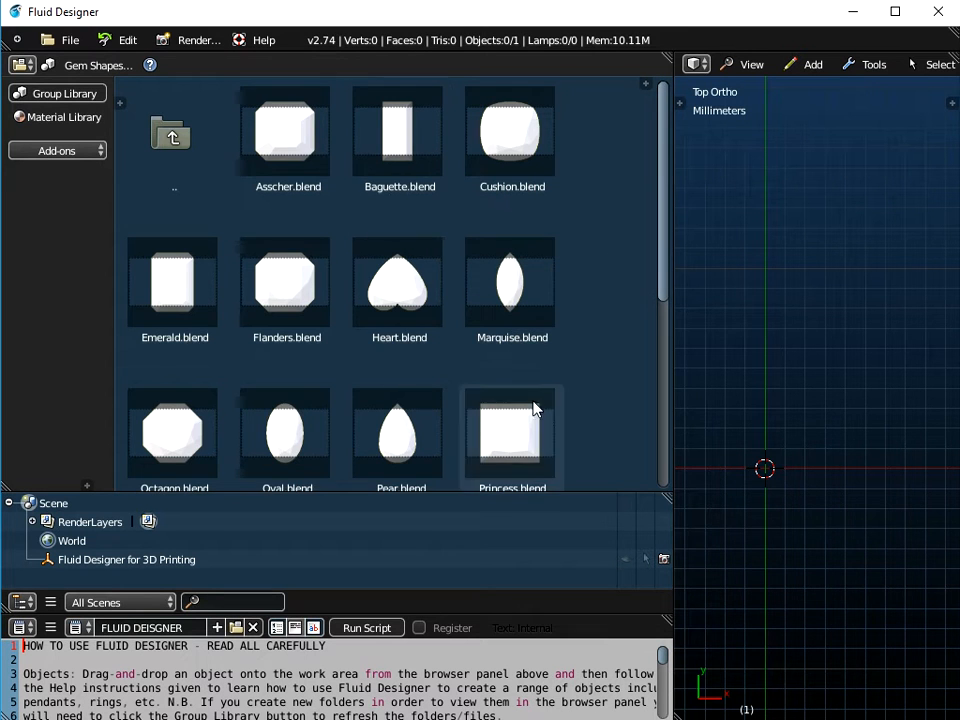
pyautogui.scroll(-2, 465, 317)
pyautogui.scroll(-1, 465, 317)
pyautogui.scroll(3, 465, 317)
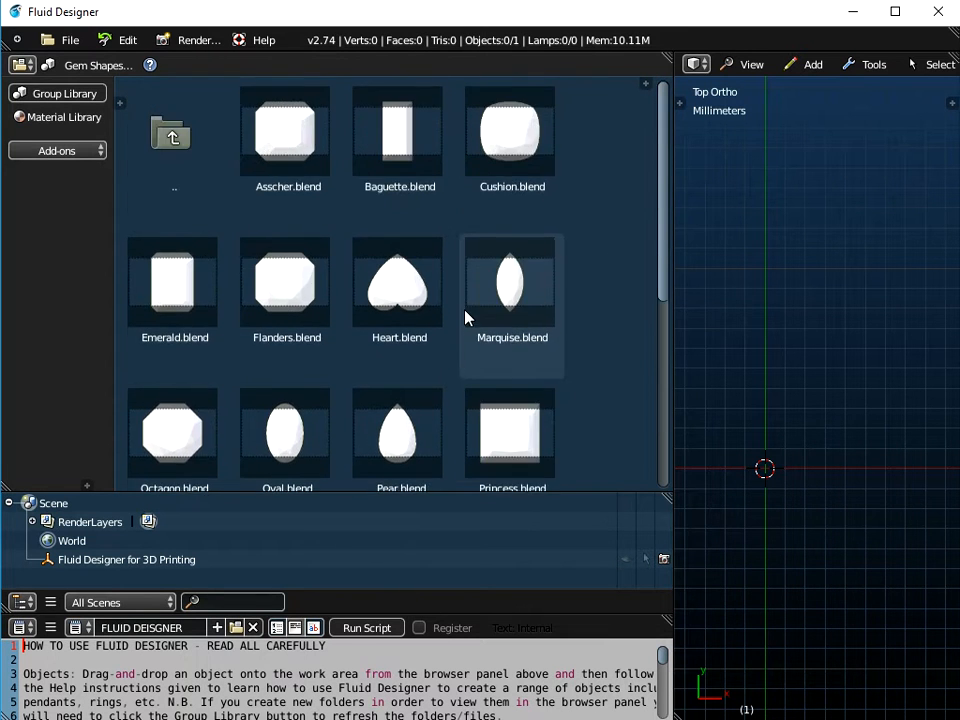
# Load the Four Prong 10.0mm Round model from the Gem Settings - 4 Prong library into the work area.
pyautogui.click(100, 66)
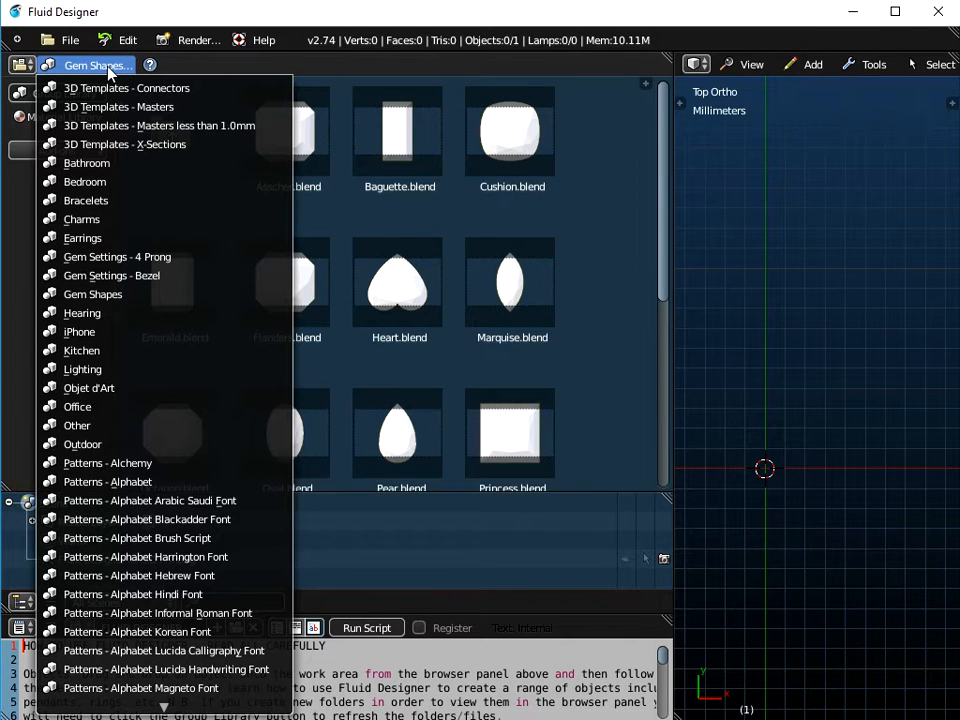
pyautogui.click(121, 261)
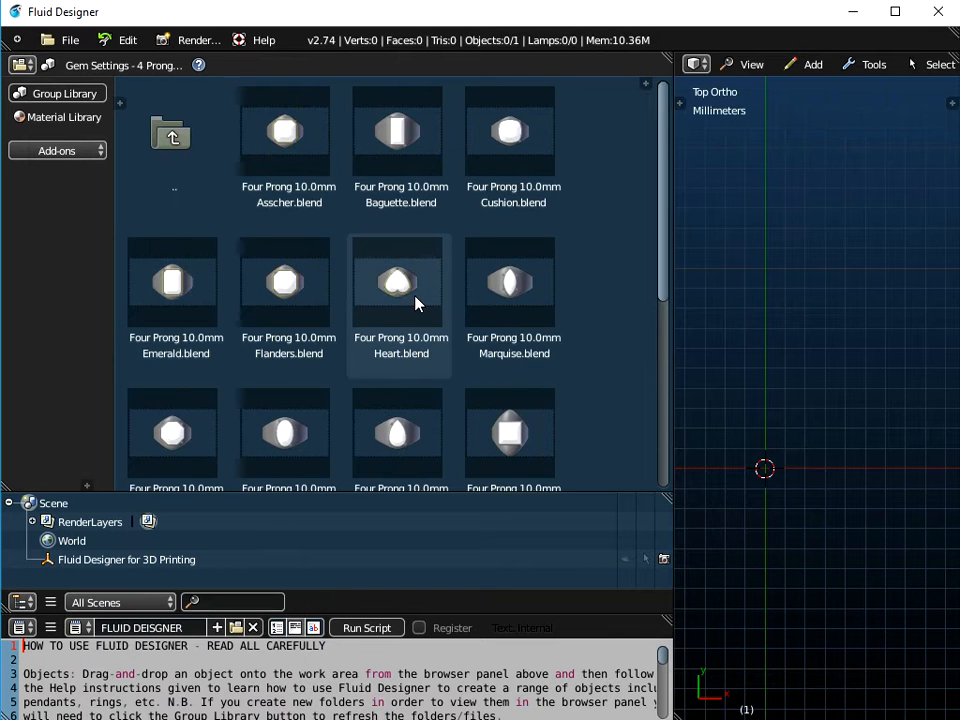
pyautogui.scroll(-2, 415, 303)
pyautogui.scroll(-4, 417, 303)
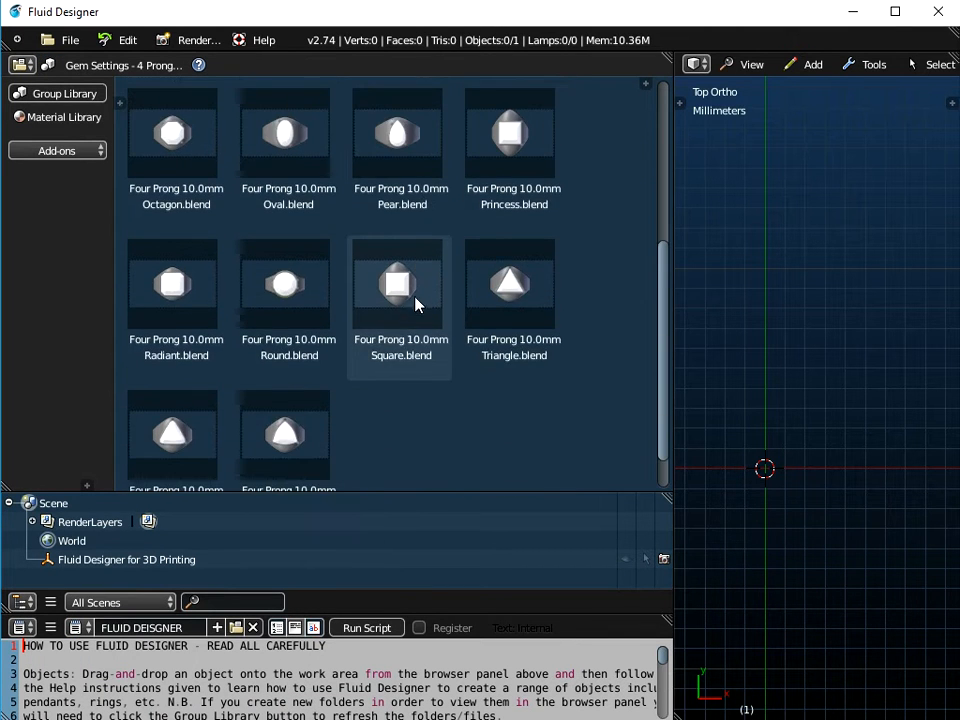
pyautogui.click(290, 295)
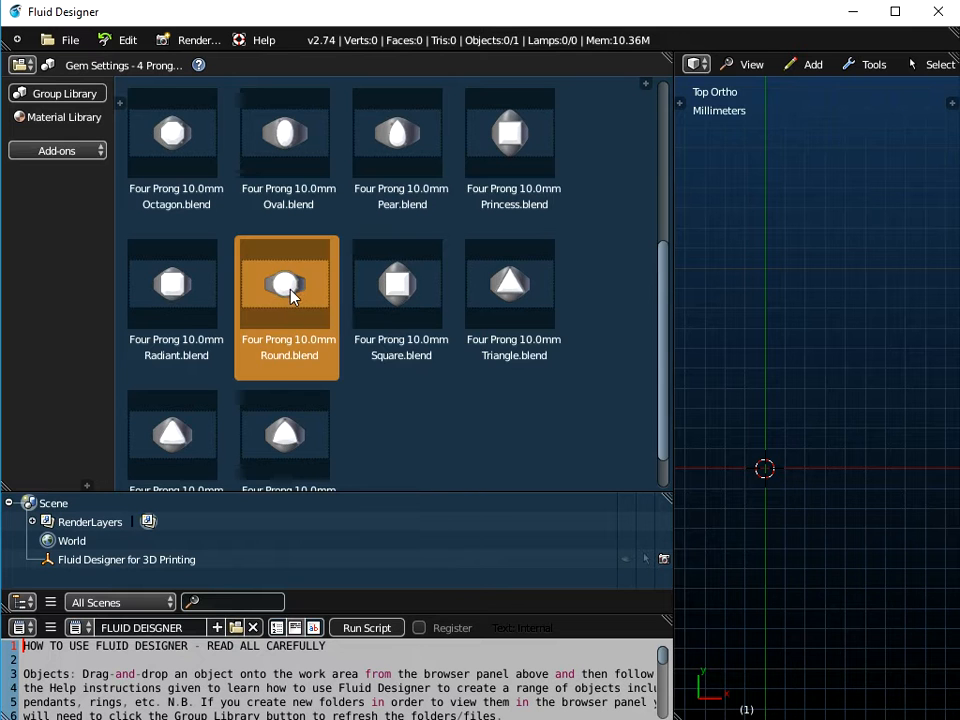
pyautogui.moveTo(293, 295); pyautogui.dragTo(740, 328)
pyautogui.moveTo(421, 407); pyautogui.dragTo(437, 340, button='middle')
pyautogui.moveTo(548, 380); pyautogui.dragTo(577, 398, button='middle')
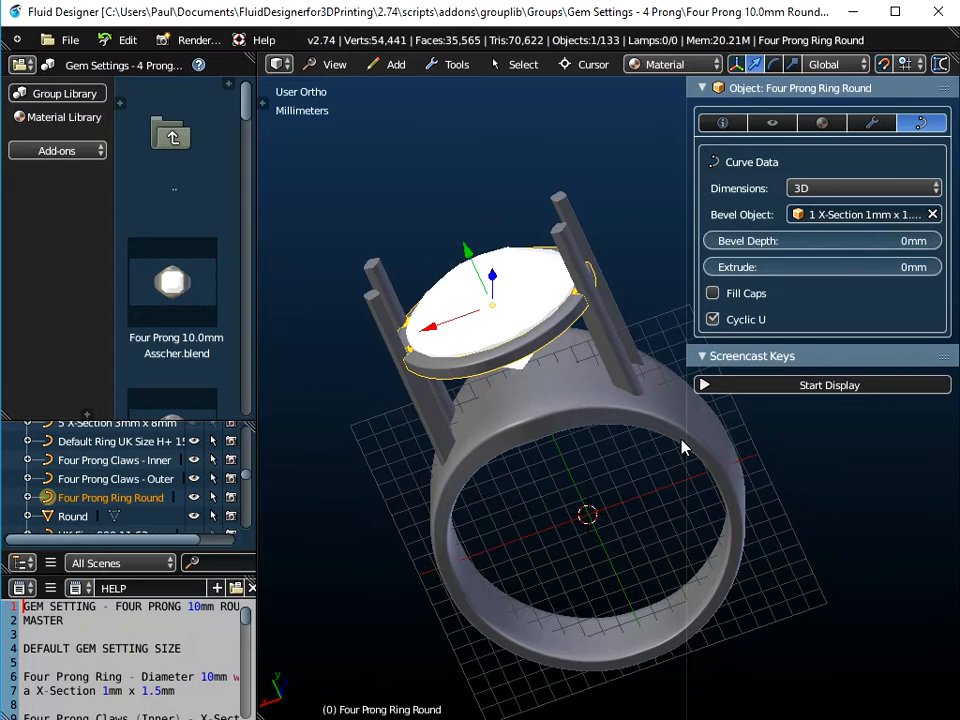
pyautogui.moveTo(617, 490); pyautogui.dragTo(587, 457, button='middle')
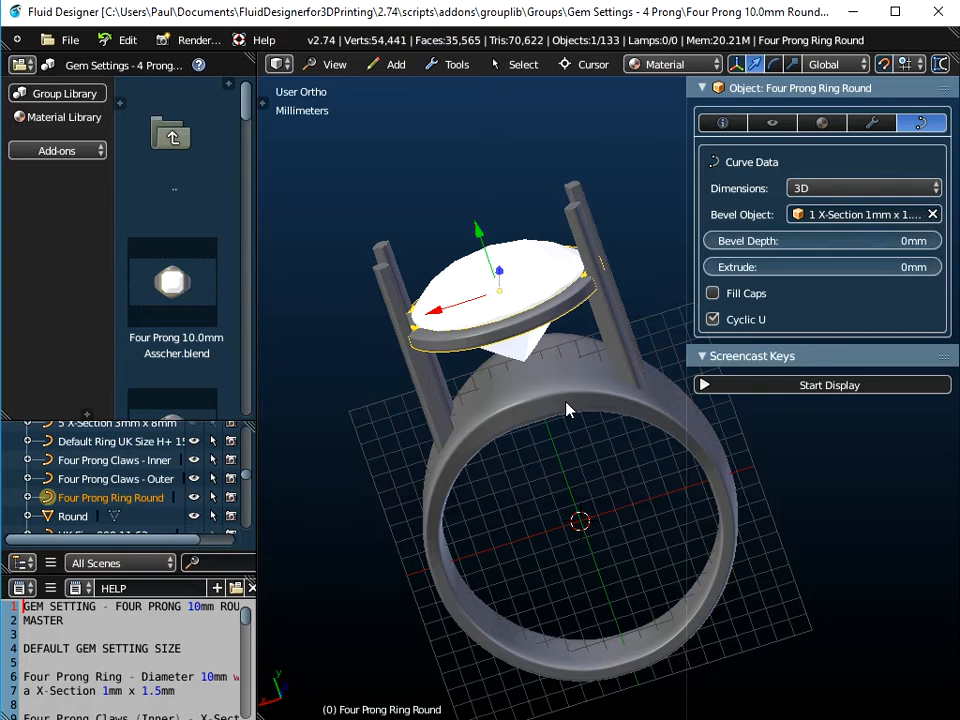
# Select the ring band and widen the object list until the band's full name is readable.
pyautogui.rightClick(568, 407)
pyautogui.moveTo(568, 407); pyautogui.dragTo(574, 456, button='middle')
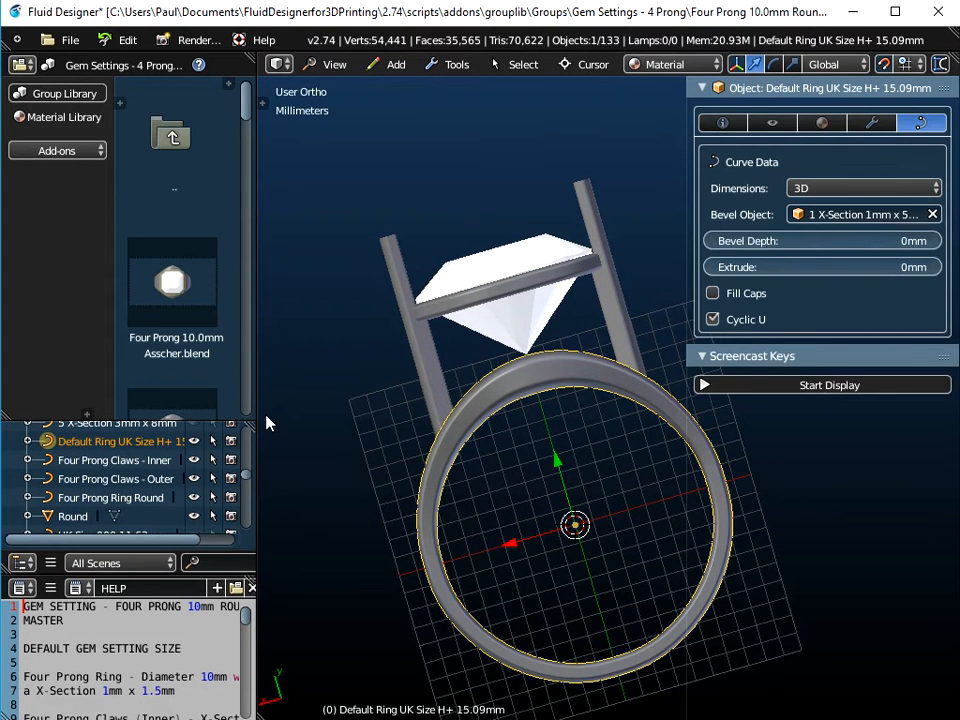
pyautogui.moveTo(256, 404); pyautogui.dragTo(318, 406)
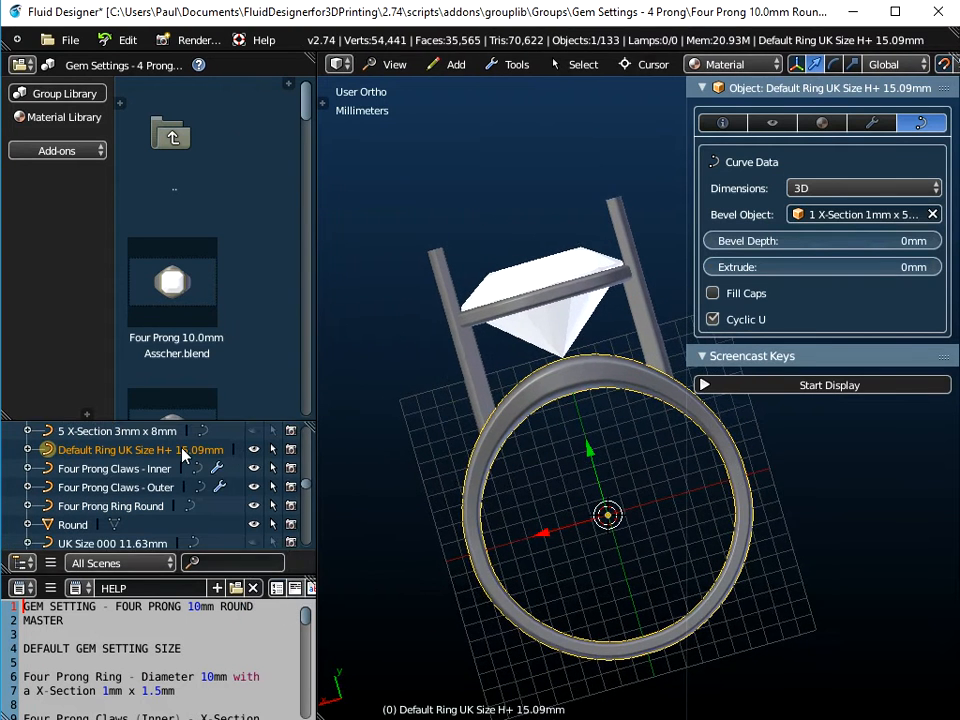
pyautogui.moveTo(621, 499); pyautogui.dragTo(589, 541, button='middle')
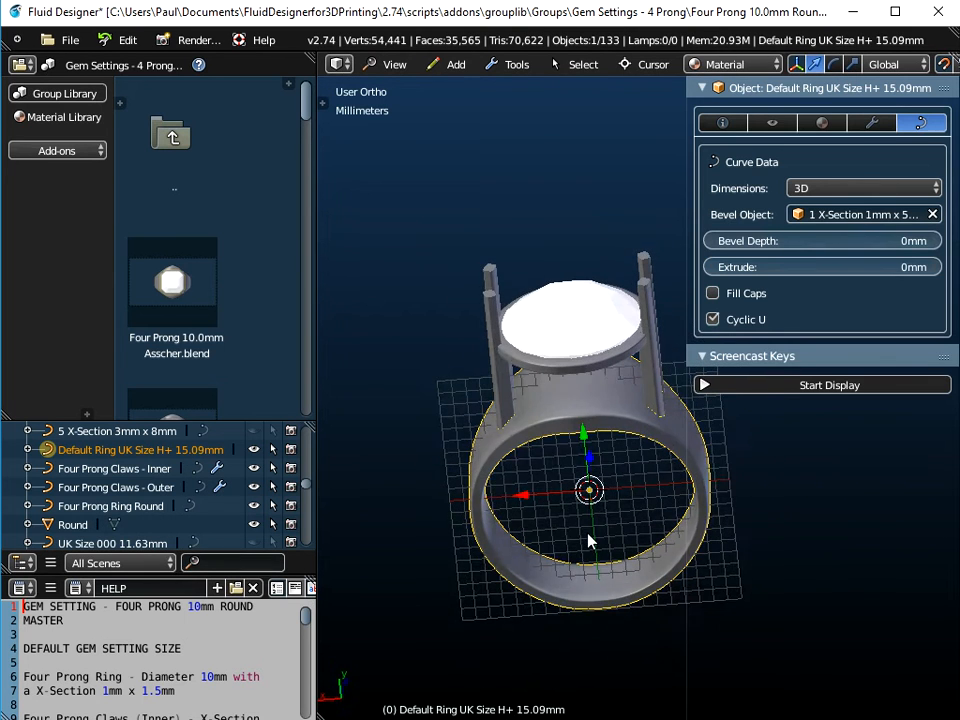
# Select the round gem, the thin ring holding it and a claw in turn to identify the setting's components.
pyautogui.rightClick(591, 311)
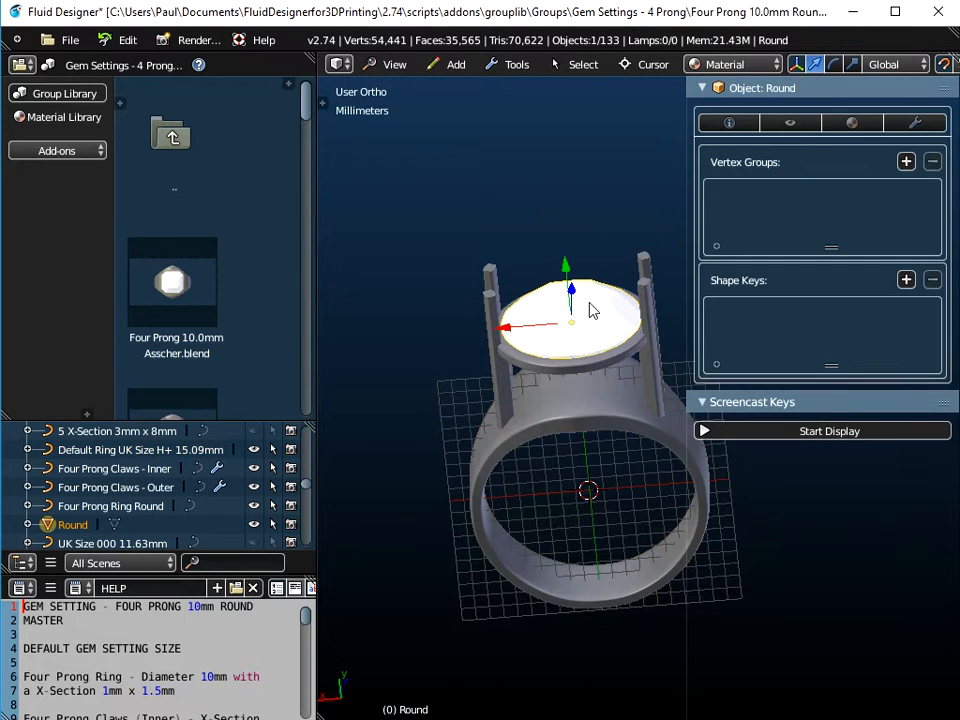
pyautogui.rightClick(593, 370)
pyautogui.moveTo(581, 435)
pyautogui.mouseDown(button='middle')
pyautogui.moveTo(615, 326)
pyautogui.moveTo(583, 469)
pyautogui.moveTo(596, 510)
pyautogui.moveTo(628, 341)
pyautogui.moveTo(576, 388)
pyautogui.moveTo(615, 336)
pyautogui.moveTo(602, 456)
pyautogui.moveTo(617, 388)
pyautogui.moveTo(570, 418)
pyautogui.moveTo(570, 437)
pyautogui.mouseUp(button='middle')
pyautogui.rightClick(638, 268)
# Select the ring band, widen its properties area, and set the Bevel Object to 1 X-Section 1mm x 3mm.
pyautogui.rightClick(631, 461)
pyautogui.moveTo(631, 461); pyautogui.dragTo(677, 472, button='middle')
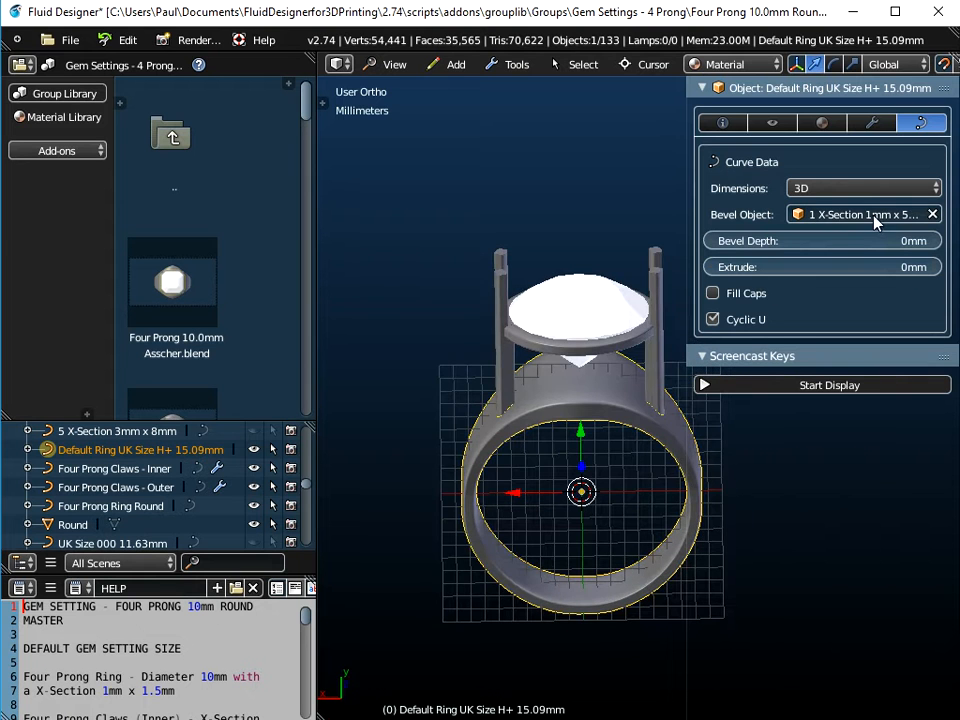
pyautogui.moveTo(652, 163); pyautogui.dragTo(622, 170)
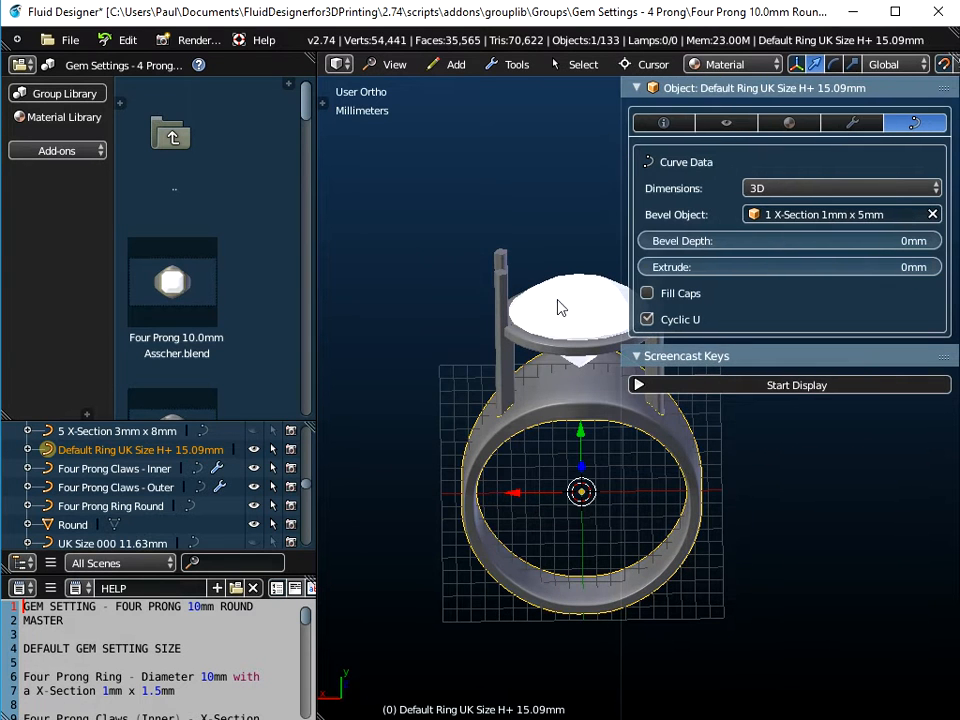
pyautogui.scroll(-1, 522, 450)
pyautogui.keyDown('shift'); pyautogui.moveTo(525, 456); pyautogui.dragTo(425, 333, button='middle'); pyautogui.keyUp('shift')
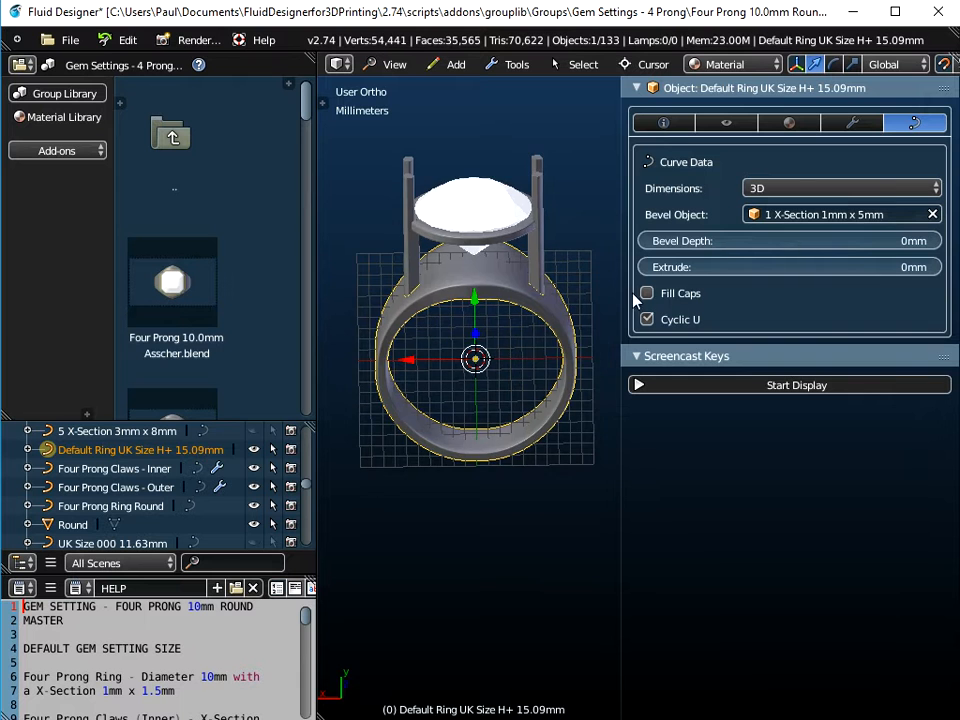
pyautogui.moveTo(534, 348); pyautogui.dragTo(575, 320, button='middle')
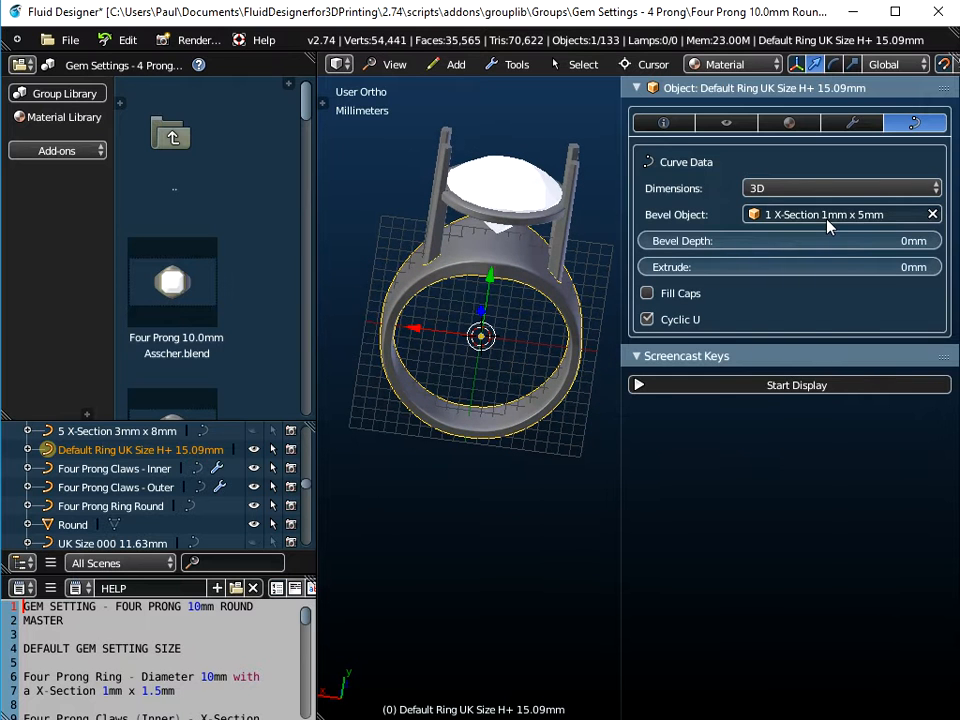
pyautogui.click(825, 218)
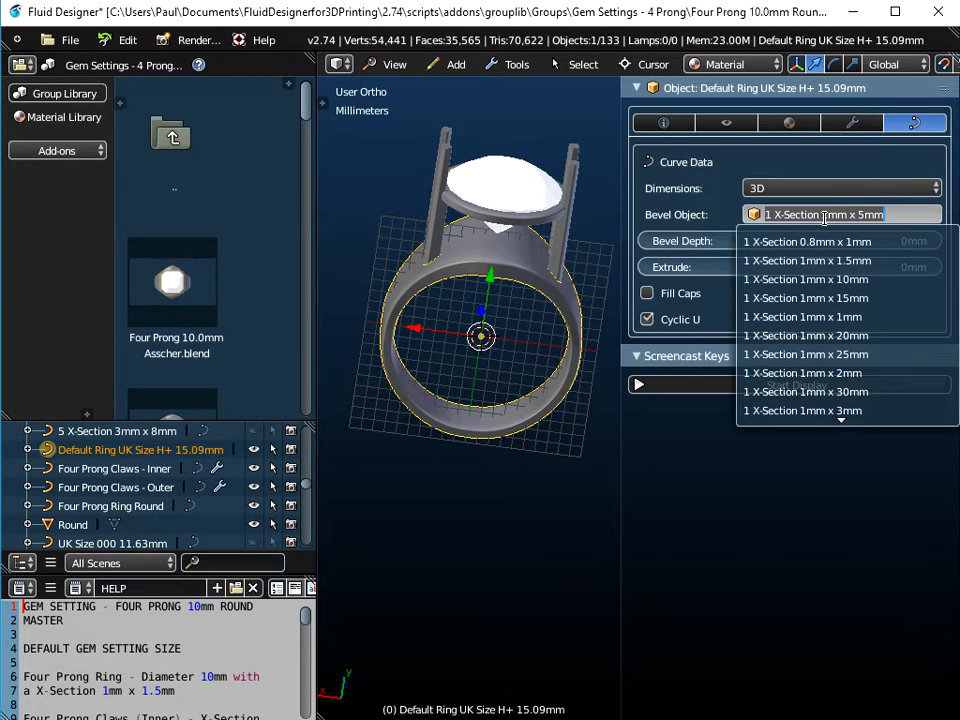
pyautogui.click(830, 410)
pyautogui.moveTo(497, 360); pyautogui.dragTo(535, 330, button='middle')
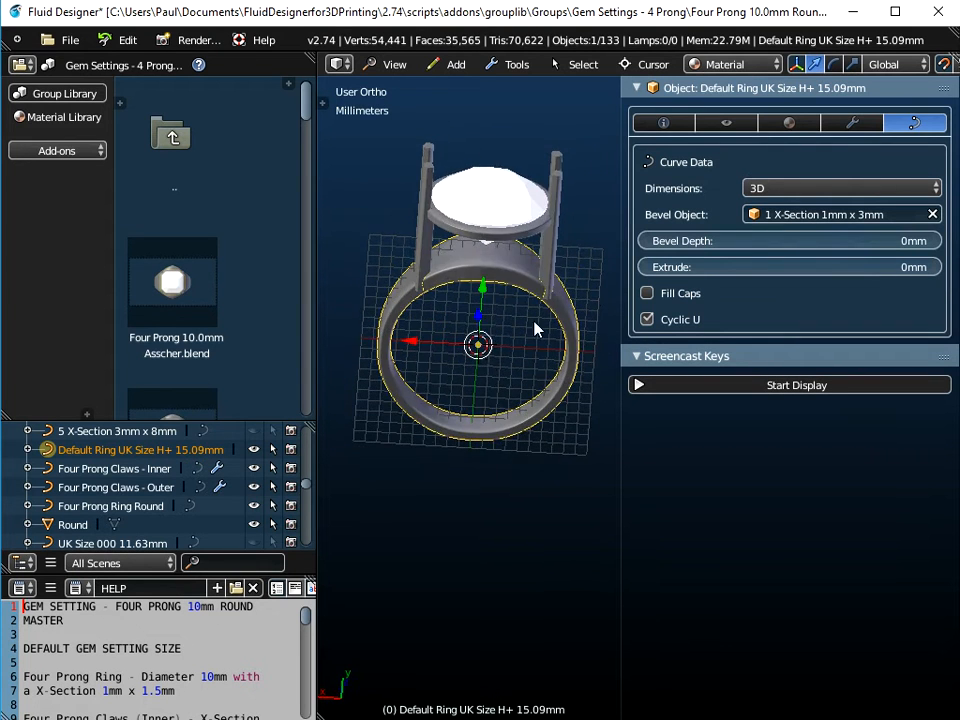
pyautogui.scroll(4, 553, 272)
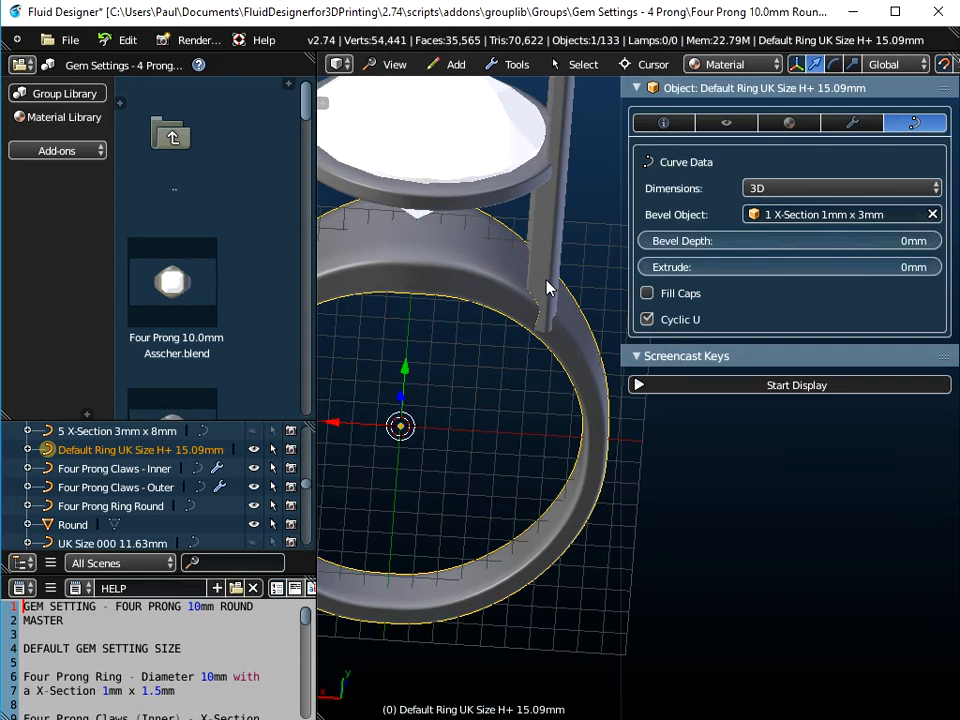
pyautogui.scroll(-3, 543, 299)
pyautogui.moveTo(546, 300); pyautogui.dragTo(510, 276, button='middle')
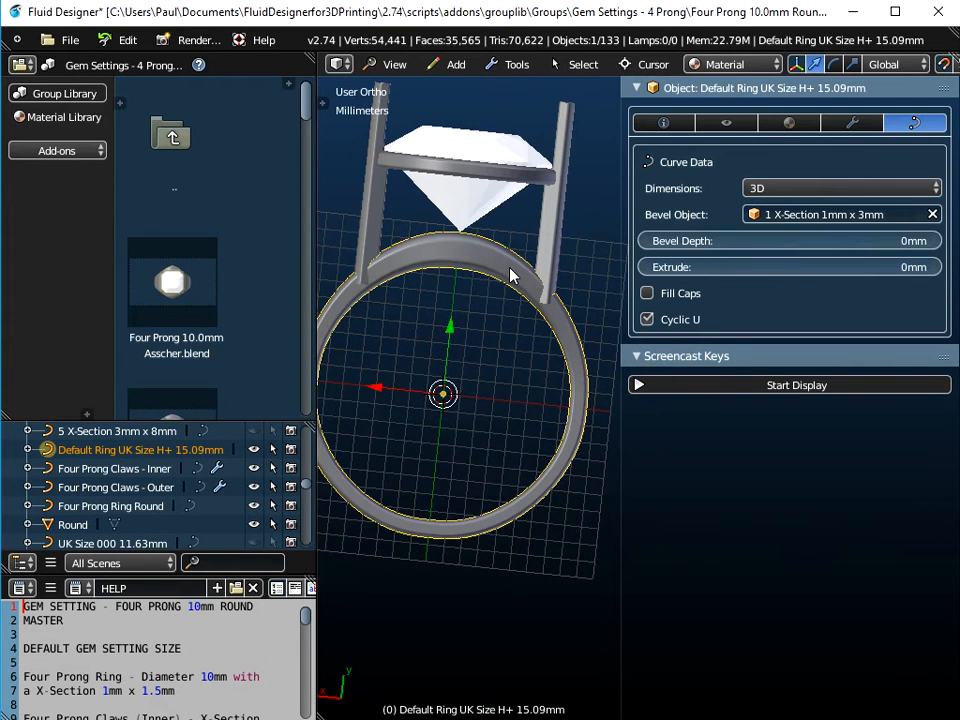
# Start the Screencast Keys display and collapse its settings.
pyautogui.click(806, 386)
pyautogui.click(780, 356)
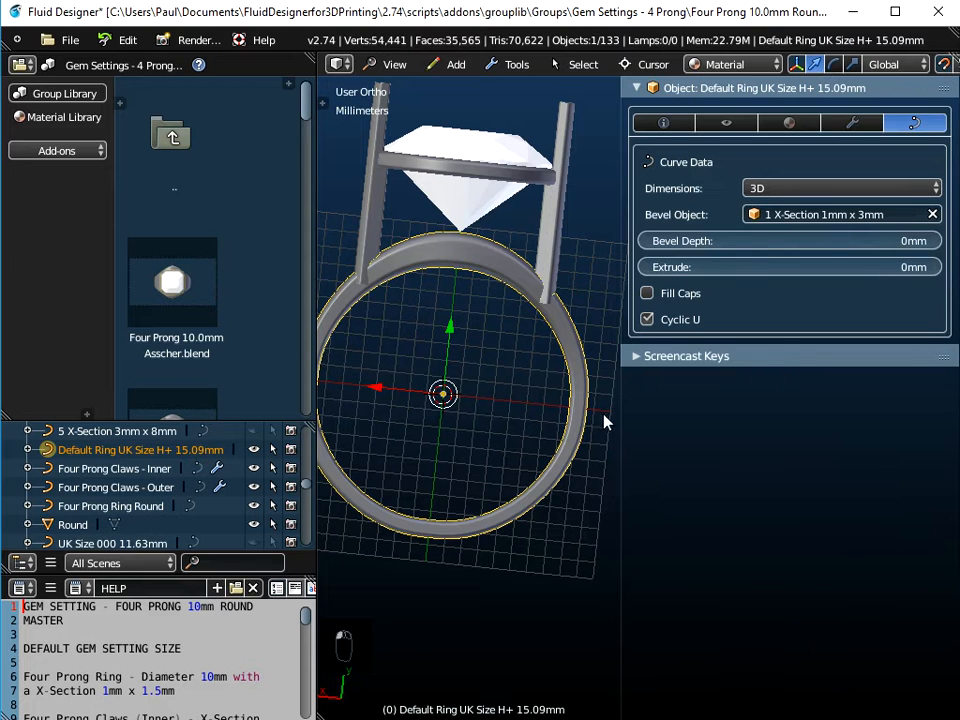
# In Edit Mode, set the radius of the ring band's top control point to 3.240, then return to Object Mode.
pyautogui.press('Tab')
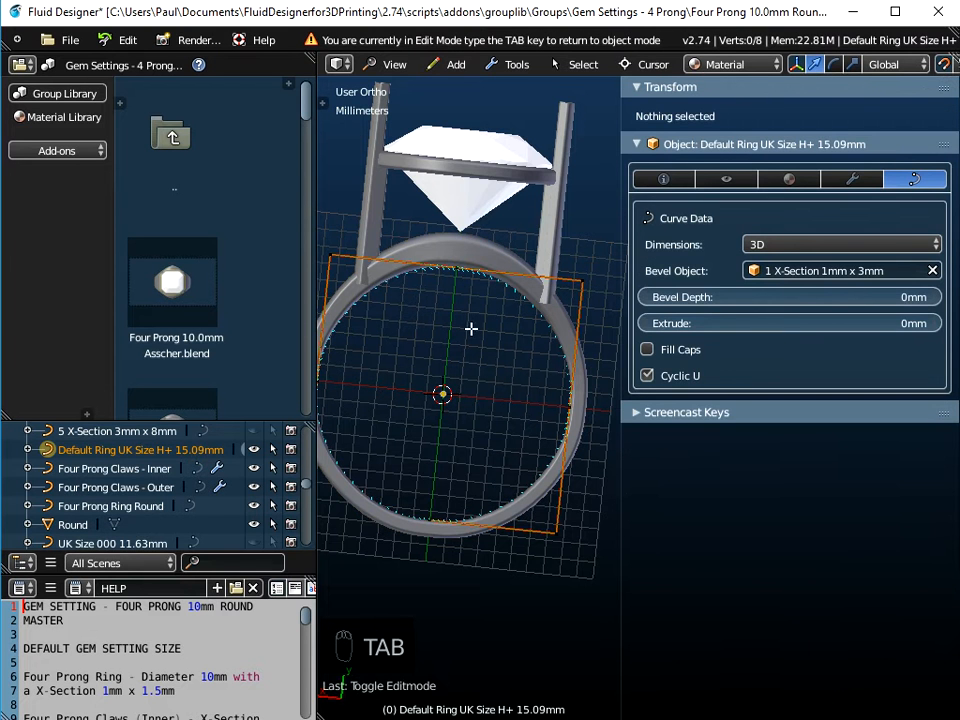
pyautogui.rightClick(456, 275)
pyautogui.moveTo(456, 272); pyautogui.dragTo(476, 403, button='middle')
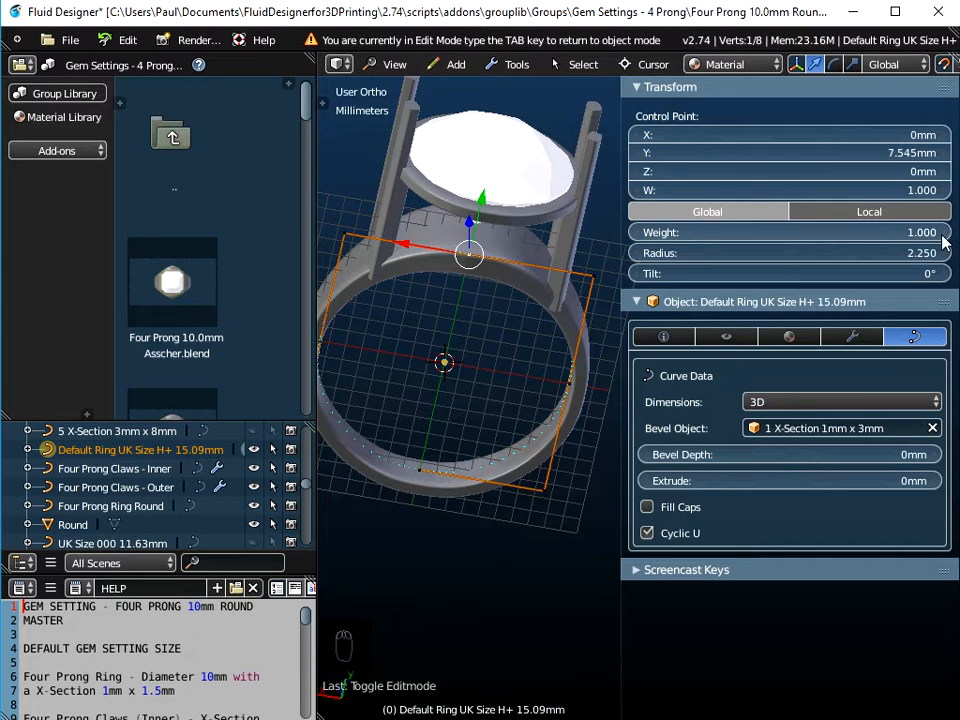
pyautogui.moveTo(949, 253); pyautogui.dragTo(948, 258)
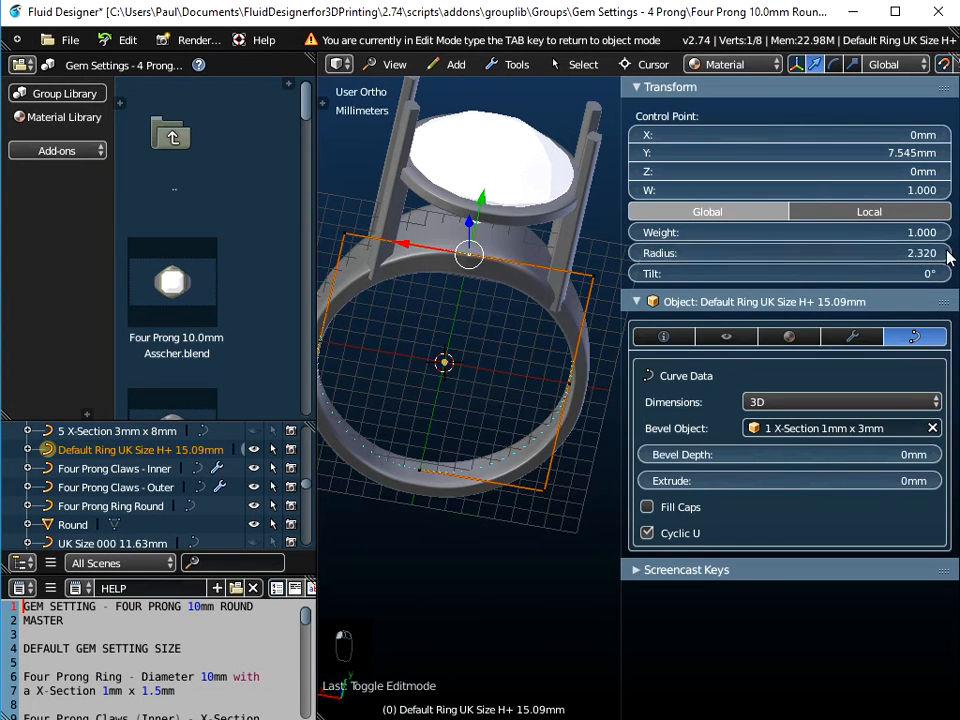
pyautogui.moveTo(828, 259); pyautogui.dragTo(828, 259)
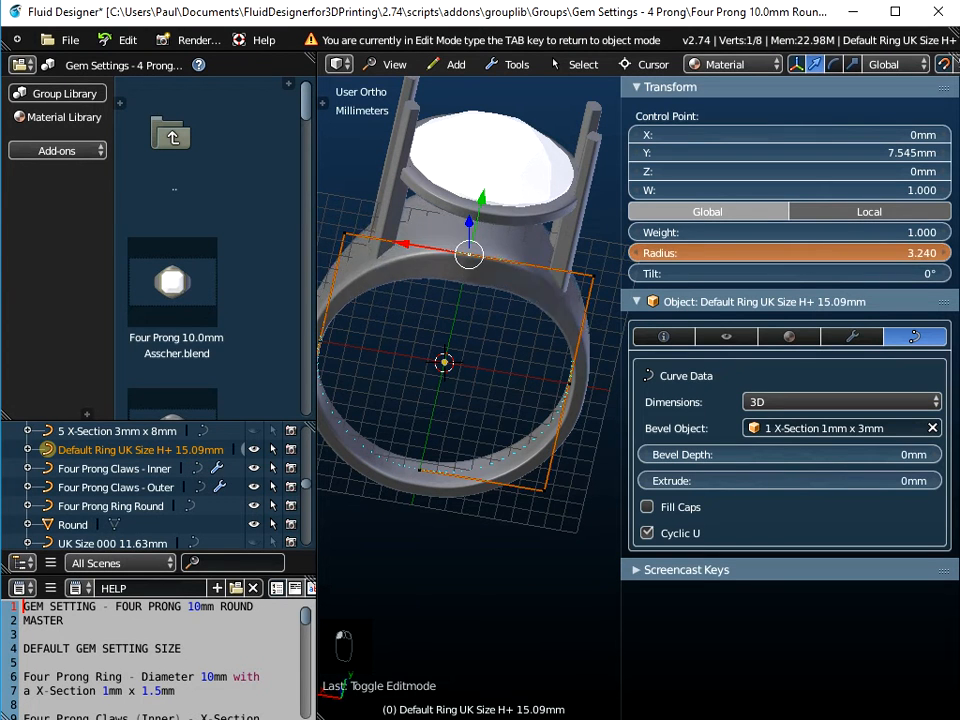
pyautogui.moveTo(536, 332); pyautogui.dragTo(480, 365, button='middle')
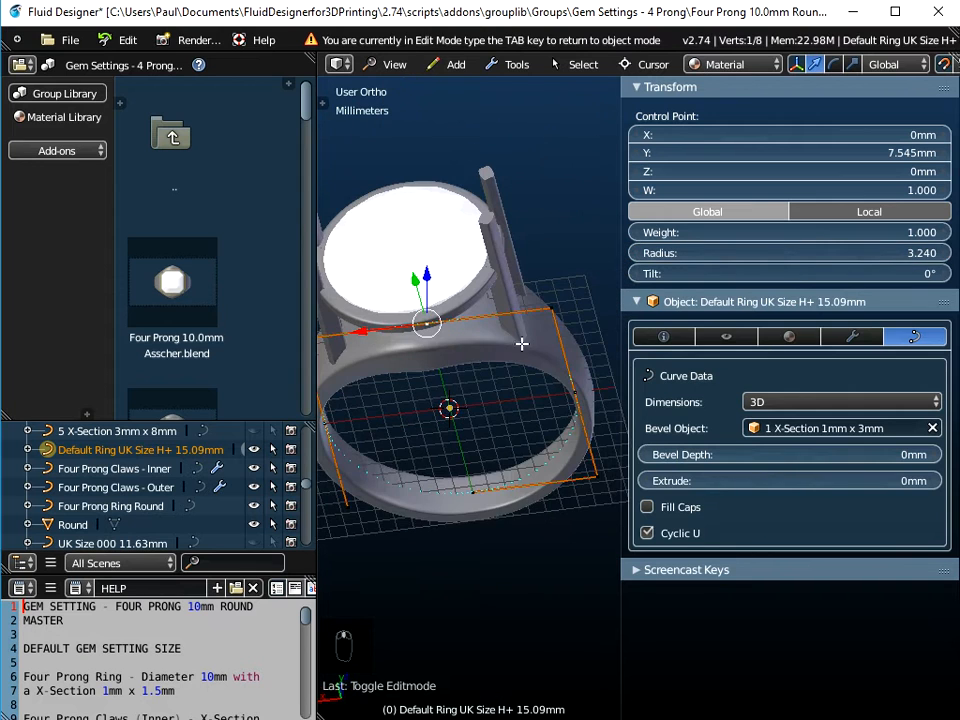
pyautogui.moveTo(524, 333); pyautogui.dragTo(534, 226, button='middle')
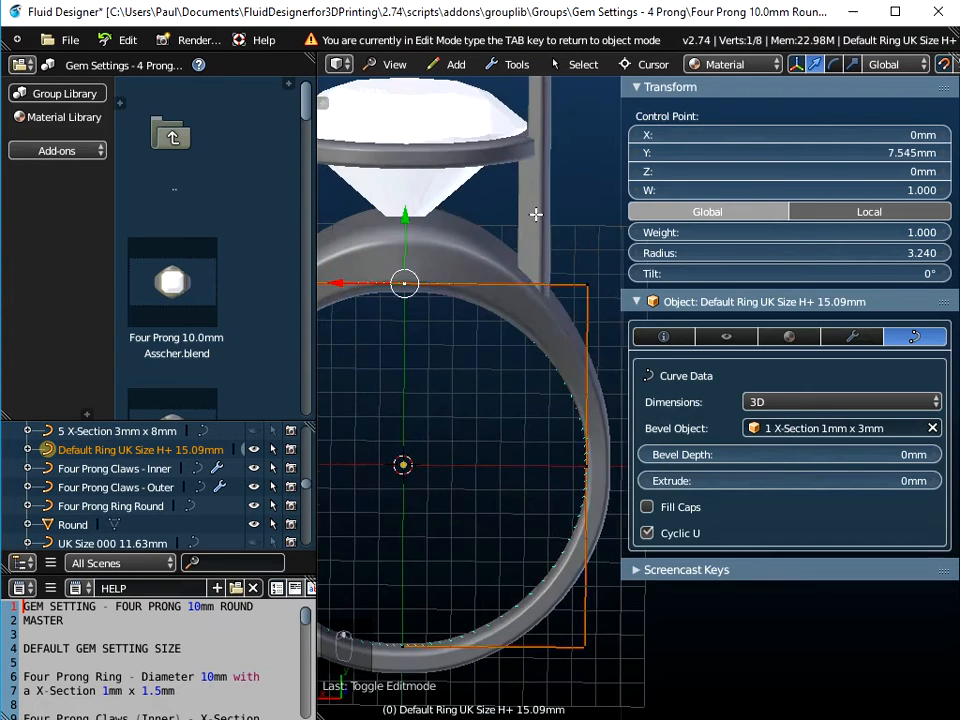
pyautogui.scroll(-3, 499, 266)
pyautogui.press('Tab')
pyautogui.moveTo(478, 315); pyautogui.dragTo(503, 315, button='middle')
pyautogui.scroll(2, 497, 185)
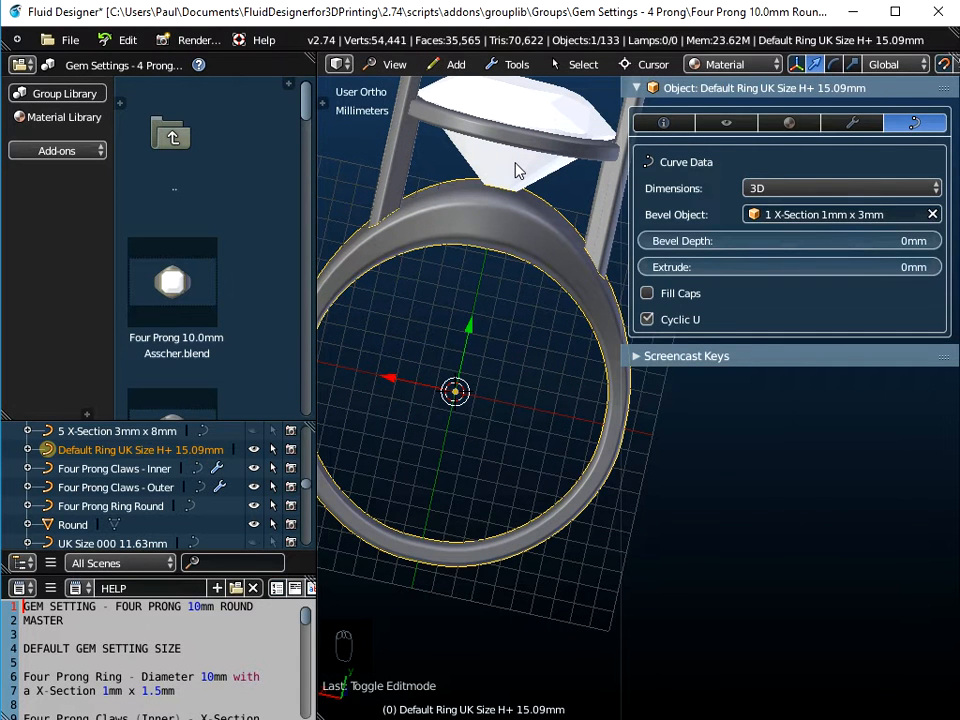
# In top view, move the thin ring holding the gem and the round gem slightly upwards, then select the outer claws.
pyautogui.rightClick(517, 165)
pyautogui.rightClick(540, 150)
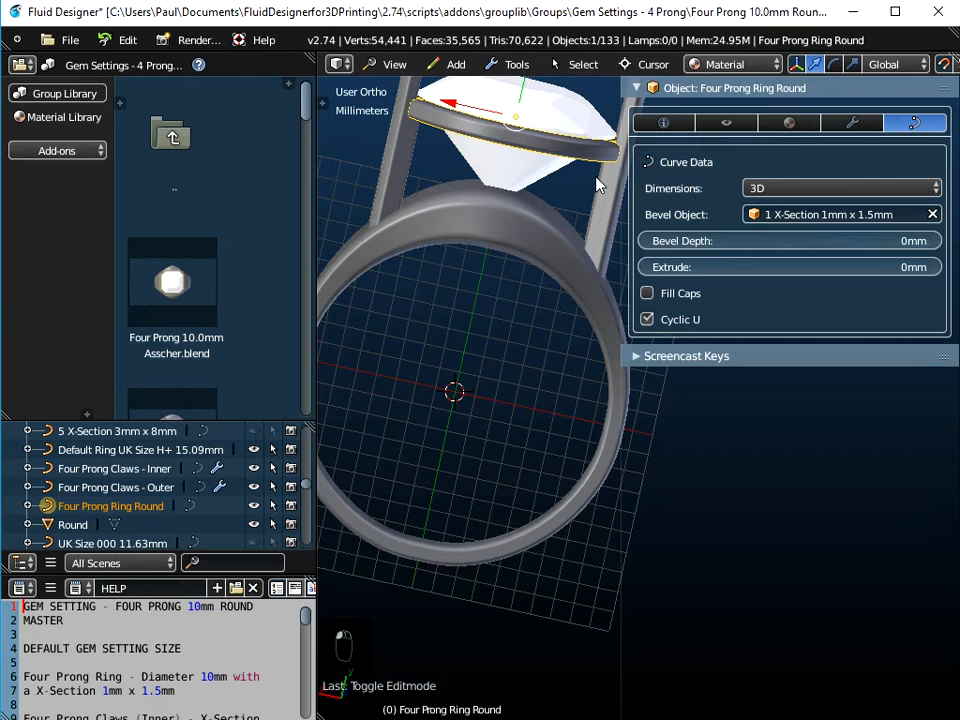
pyautogui.scroll(-5, 594, 200)
pyautogui.click(392, 64)
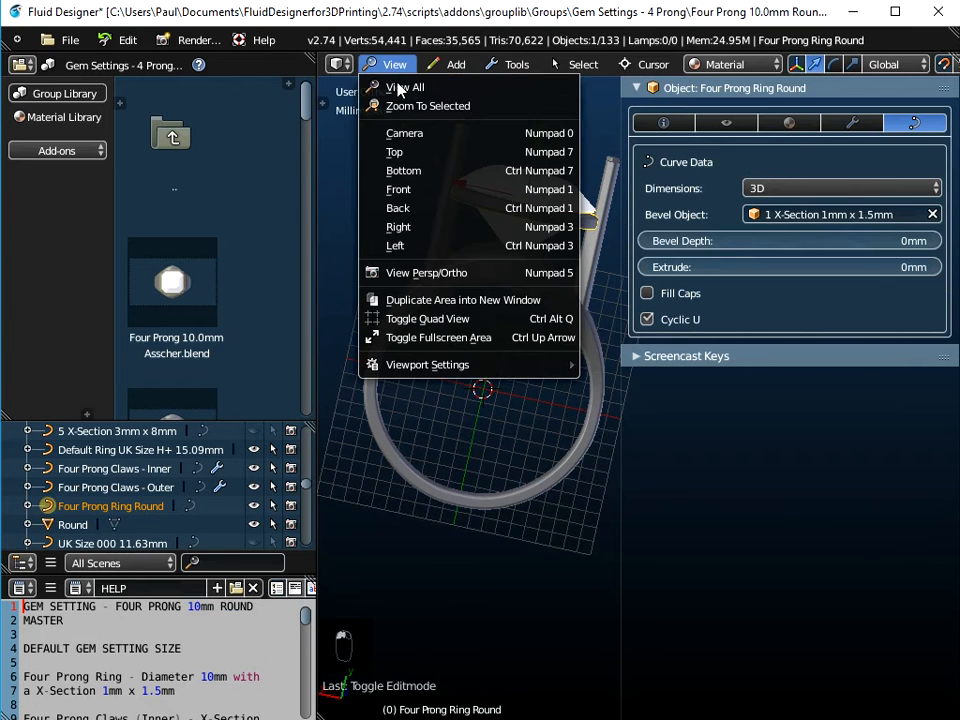
pyautogui.click(400, 152)
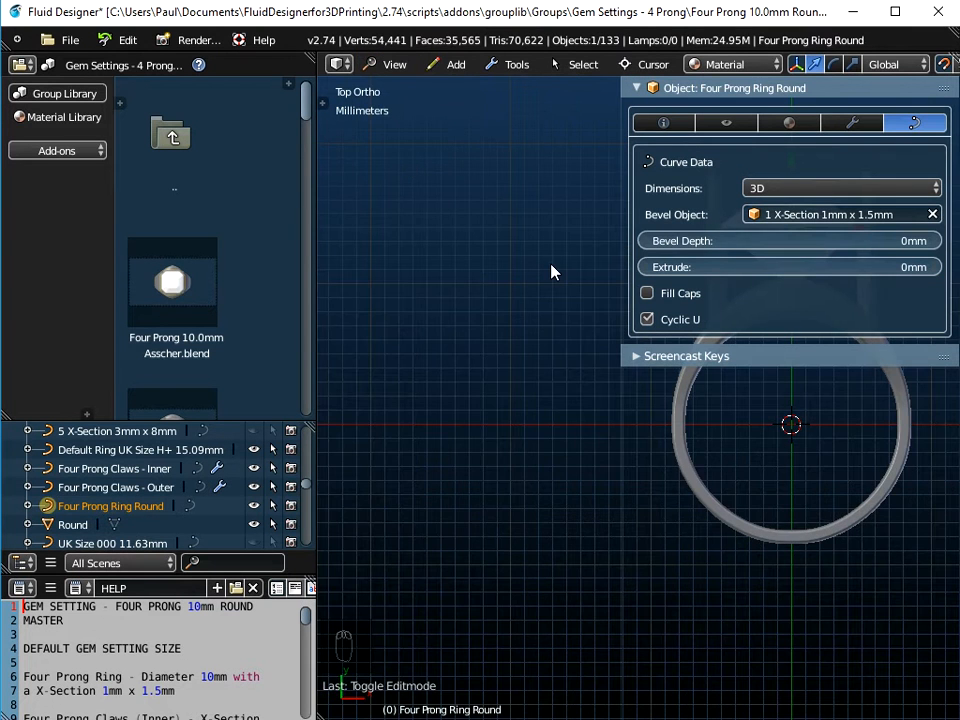
pyautogui.press('Home')
pyautogui.moveTo(620, 368); pyautogui.dragTo(818, 352)
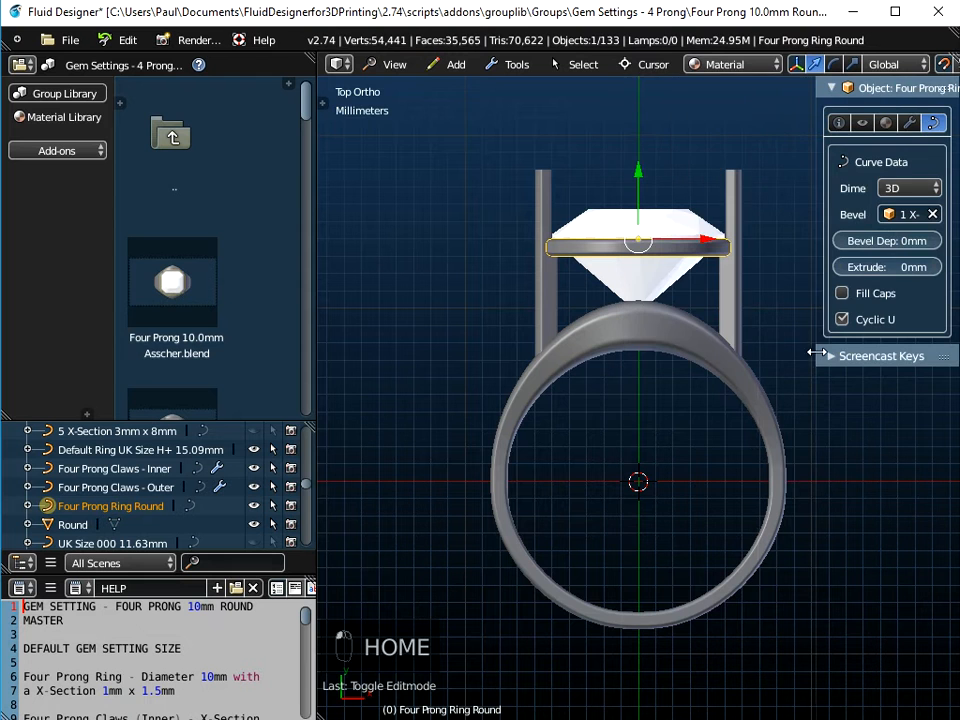
pyautogui.moveTo(632, 178); pyautogui.dragTo(637, 153)
pyautogui.rightClick(641, 213)
pyautogui.rightClick(727, 253)
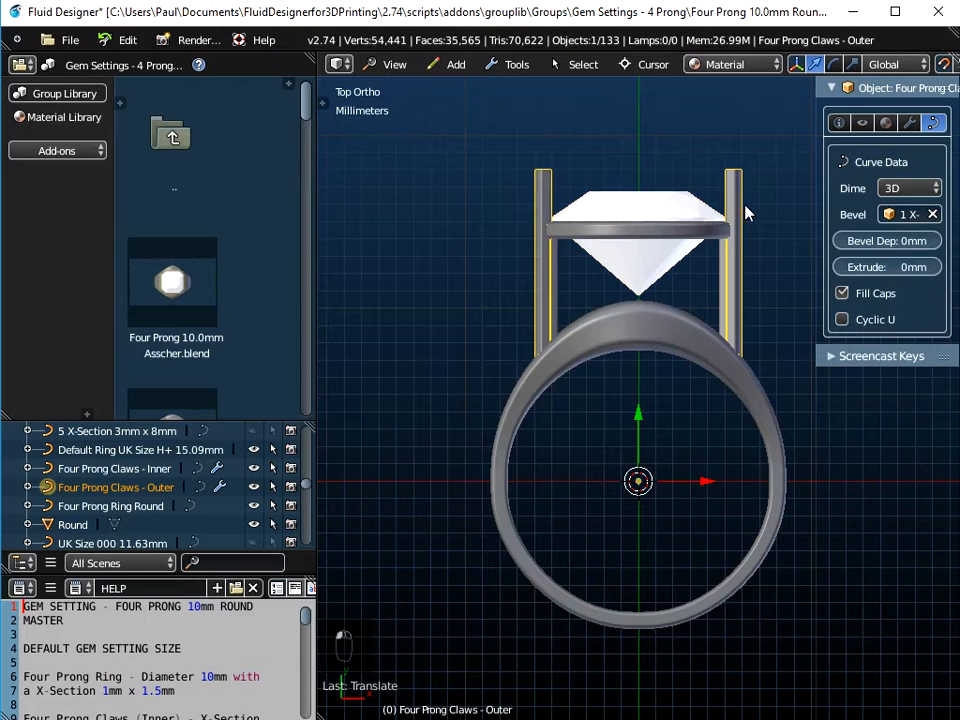
# Delete the round gem and the thin Four Prong Ring Round that holds it.
pyautogui.moveTo(686, 349); pyautogui.dragTo(671, 386, button='middle')
pyautogui.rightClick(673, 240)
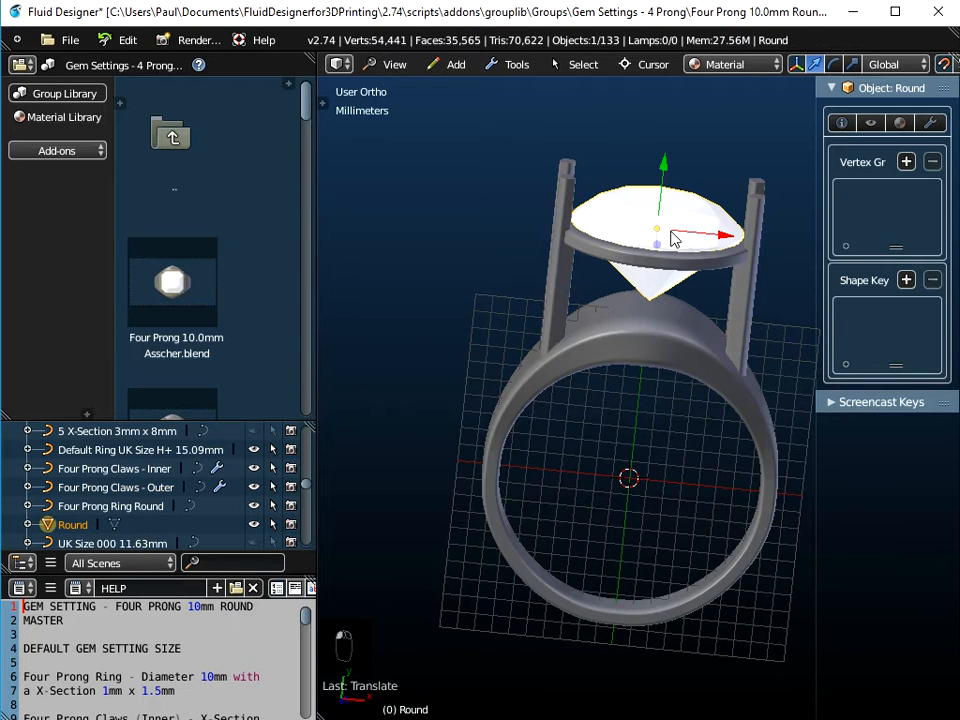
pyautogui.press('x')
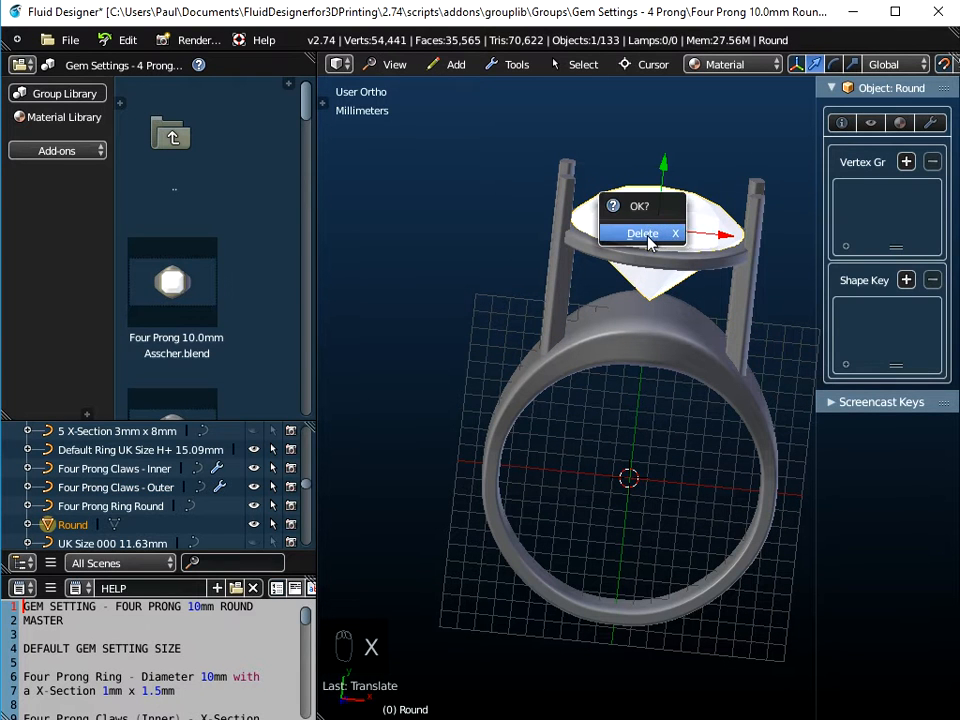
pyautogui.click(645, 236)
pyautogui.rightClick(647, 261)
pyautogui.press('x')
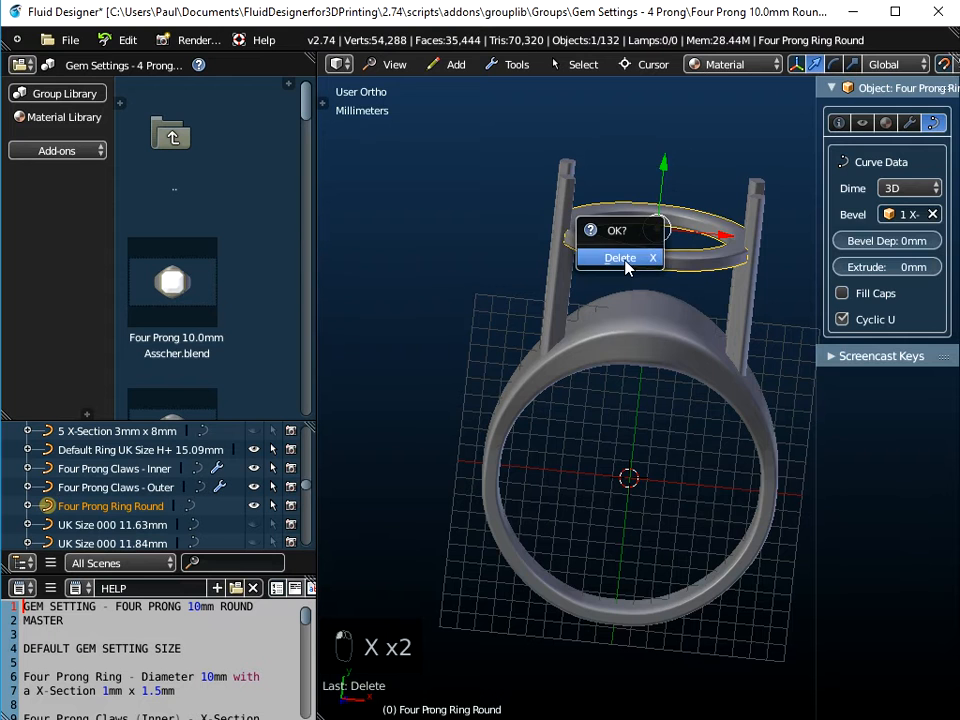
pyautogui.click(622, 259)
# Clear the Bevel Object of the Default Ring UK Size H+ 15.09mm band and hide that curve.
pyautogui.moveTo(628, 364)
pyautogui.mouseDown(button='middle')
pyautogui.moveTo(654, 285)
pyautogui.moveTo(630, 364)
pyautogui.moveTo(641, 366)
pyautogui.mouseUp(button='middle')
pyautogui.rightClick(642, 364)
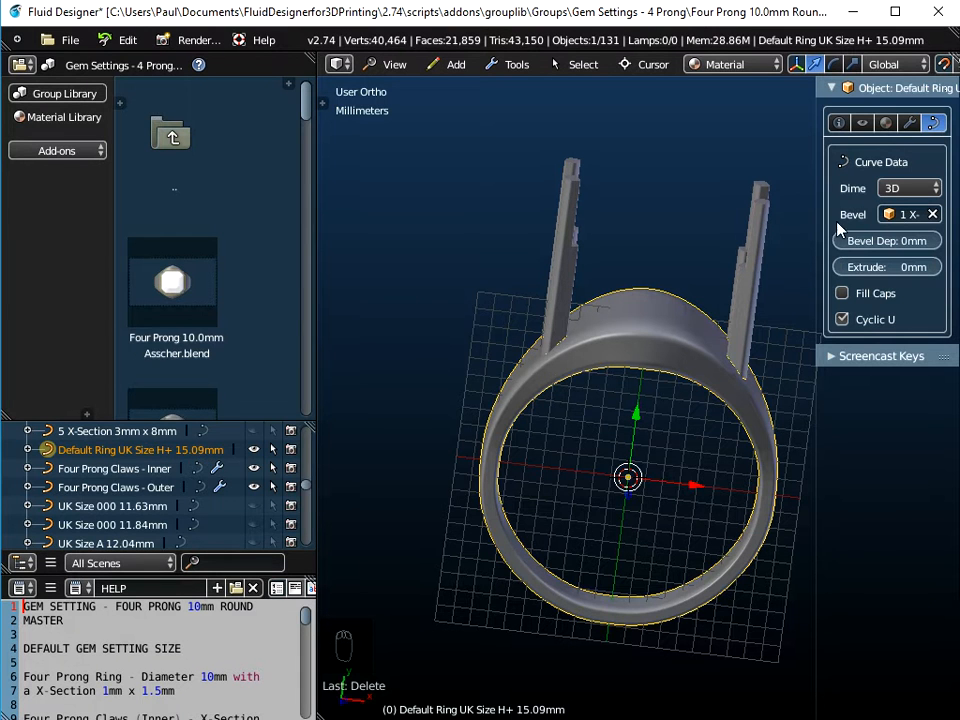
pyautogui.moveTo(817, 232); pyautogui.dragTo(654, 225)
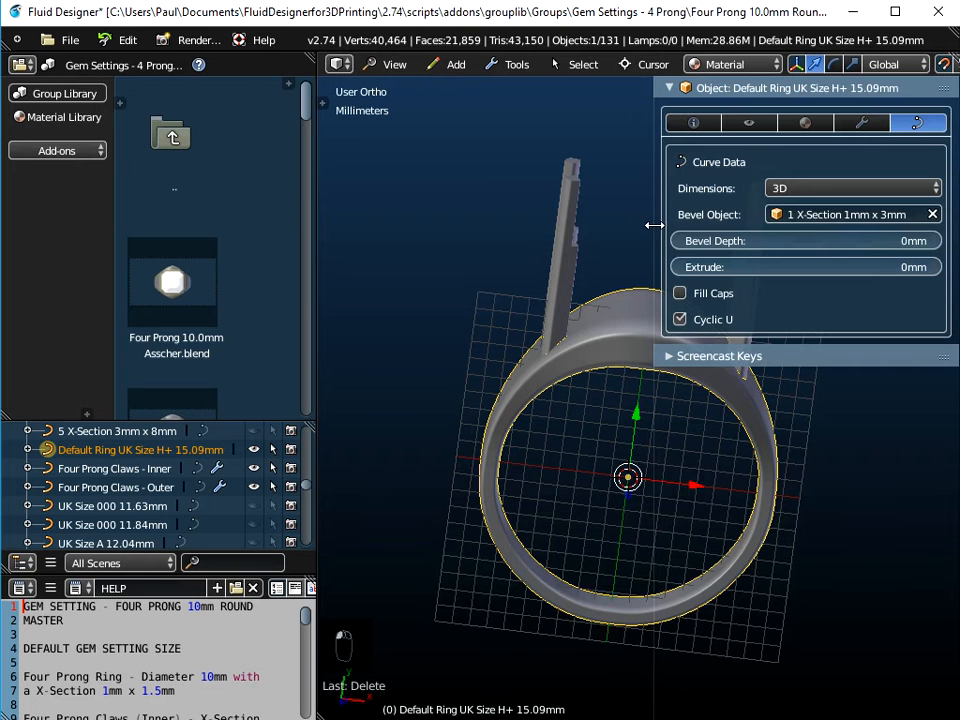
pyautogui.click(933, 216)
pyautogui.moveTo(606, 460); pyautogui.dragTo(603, 410, button='middle')
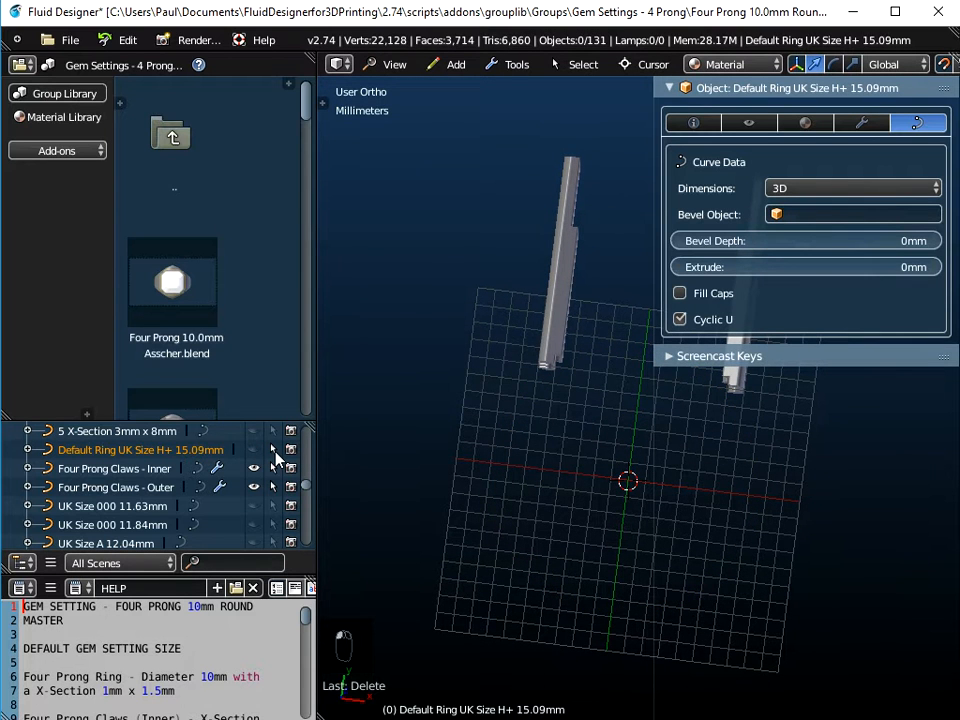
# Unhide the UK Size P+ 18.14mm curve and set its Bevel Object to 1 X-Section 1mm x 3mm.
pyautogui.scroll(-10, 237, 510)
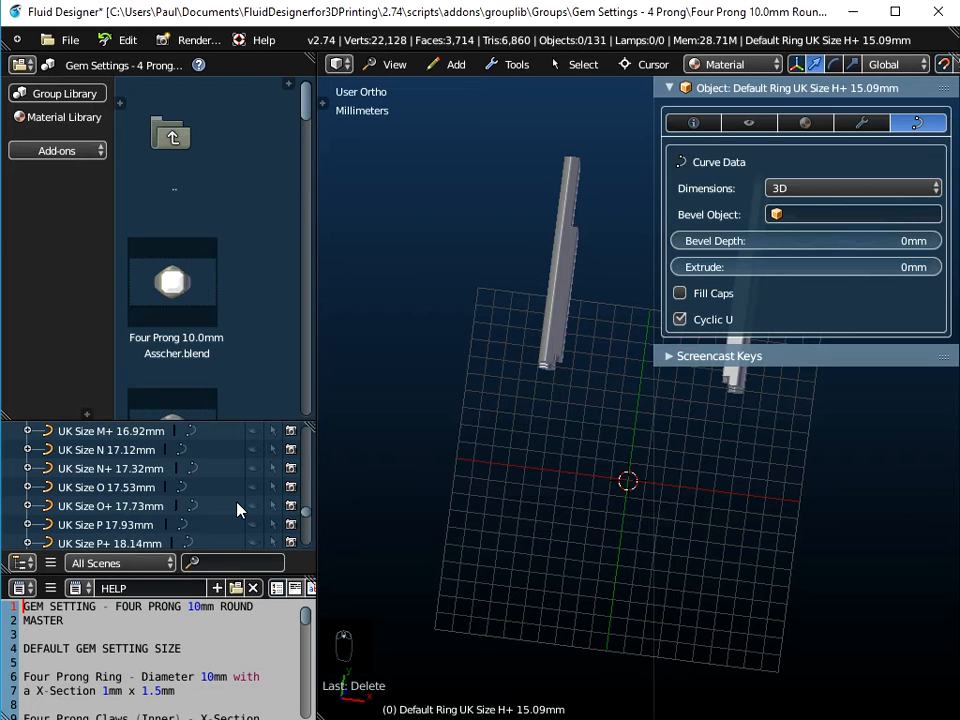
pyautogui.scroll(-3, 237, 510)
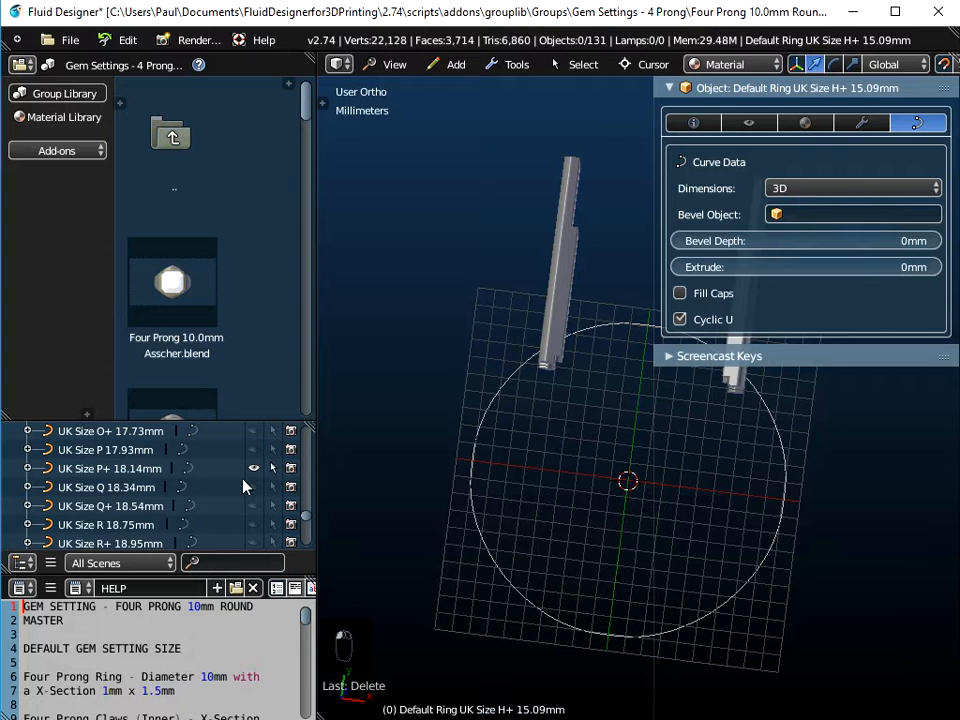
pyautogui.click(110, 468)
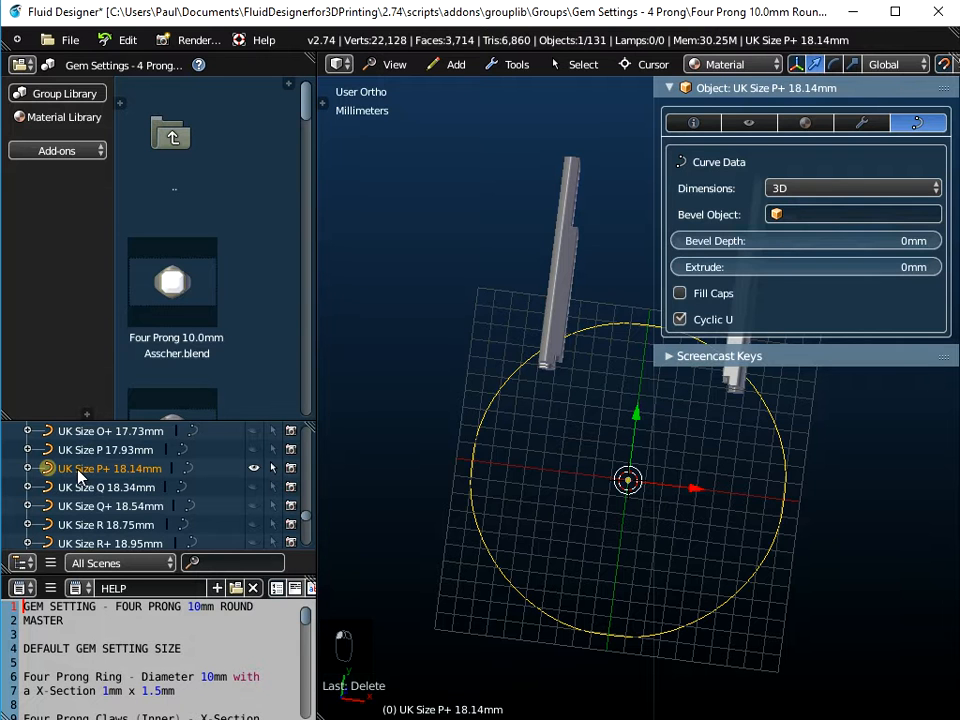
pyautogui.moveTo(536, 409); pyautogui.dragTo(568, 453, button='middle')
pyautogui.click(835, 212)
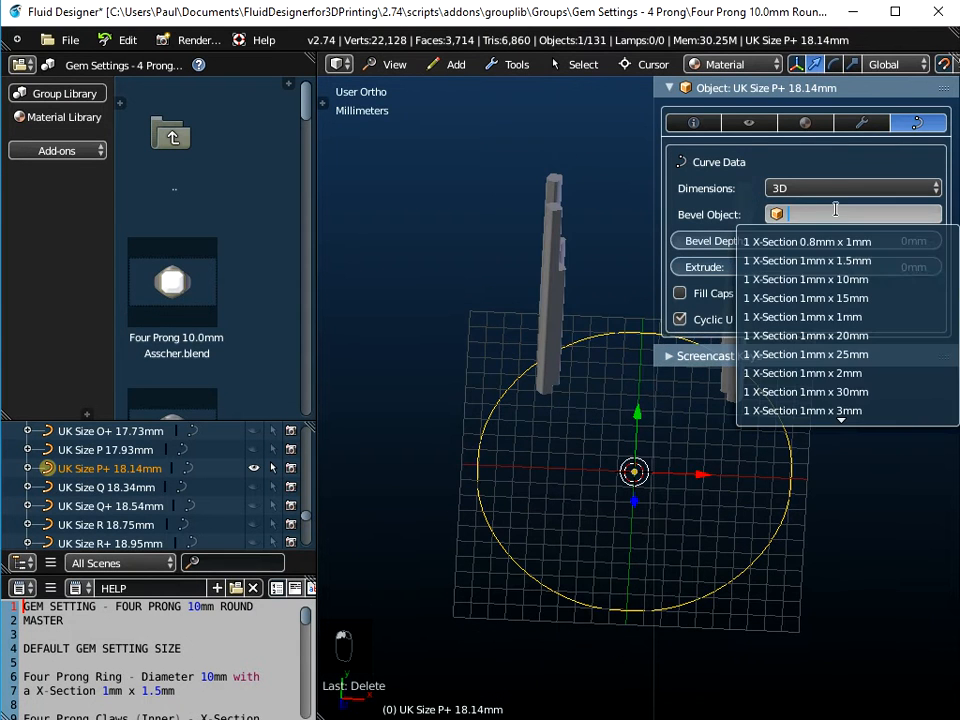
pyautogui.click(809, 410)
pyautogui.moveTo(545, 482); pyautogui.dragTo(527, 321, button='middle')
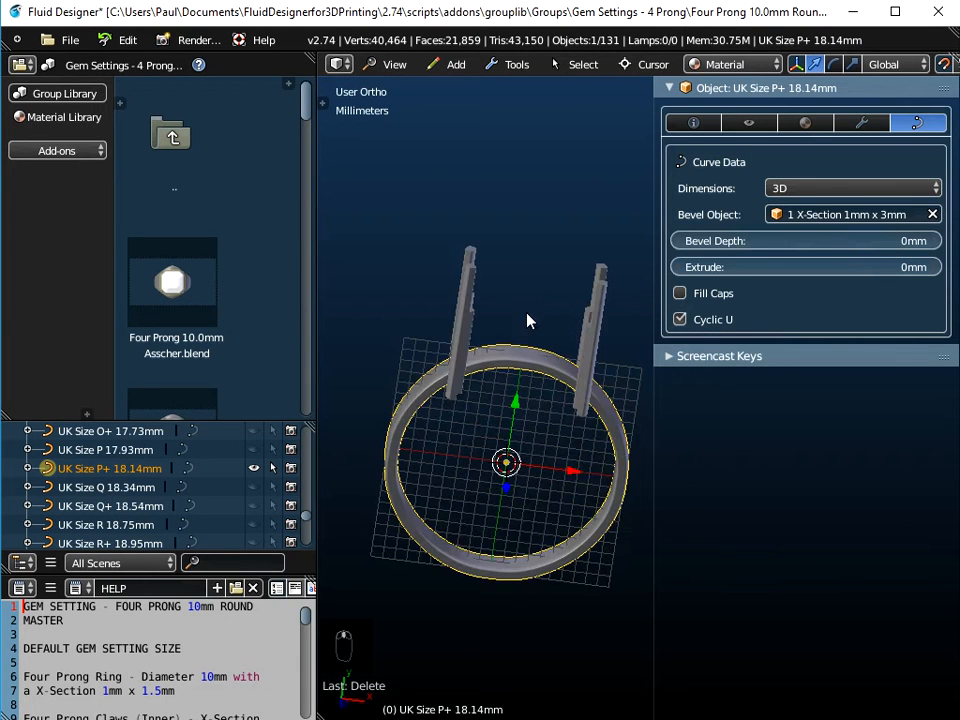
# In Edit Mode, set the radius of the UK Size P+ ring's top control point to 3.010, then return to Object Mode.
pyautogui.click(394, 64)
pyautogui.click(400, 153)
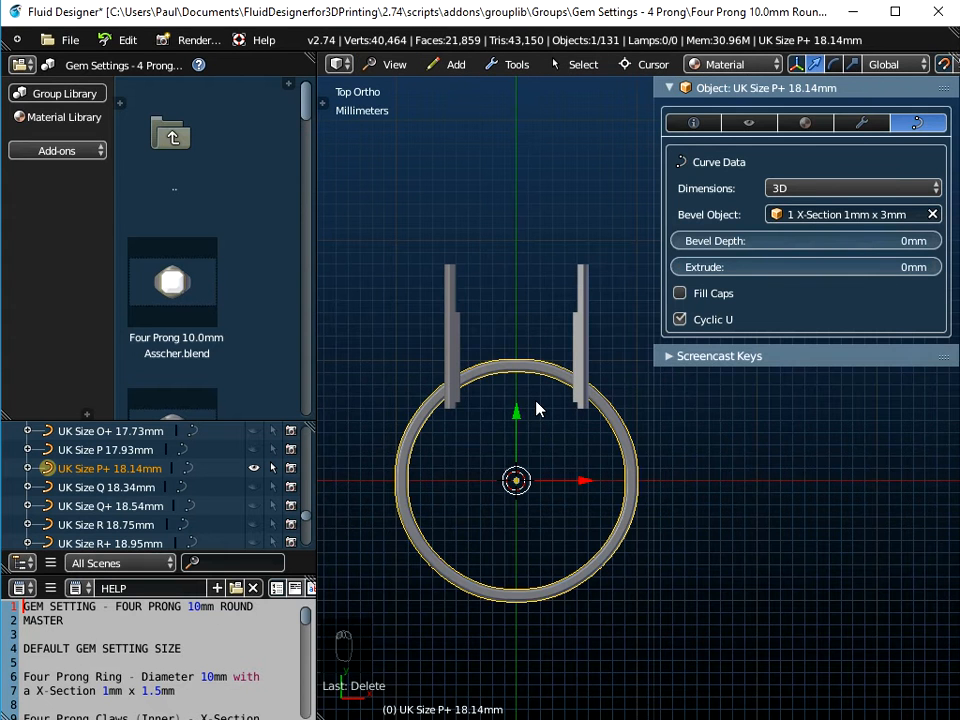
pyautogui.press('Tab')
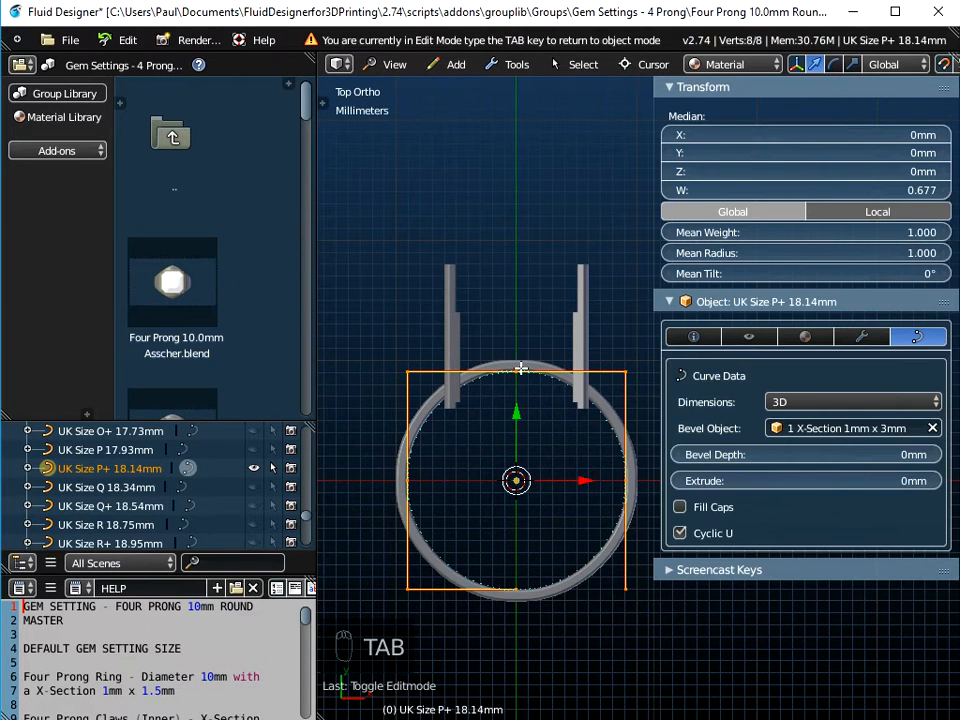
pyautogui.rightClick(521, 369)
pyautogui.moveTo(529, 418)
pyautogui.mouseDown(button='middle')
pyautogui.moveTo(551, 553)
pyautogui.moveTo(549, 489)
pyautogui.moveTo(566, 437)
pyautogui.moveTo(545, 410)
pyautogui.mouseUp(button='middle')
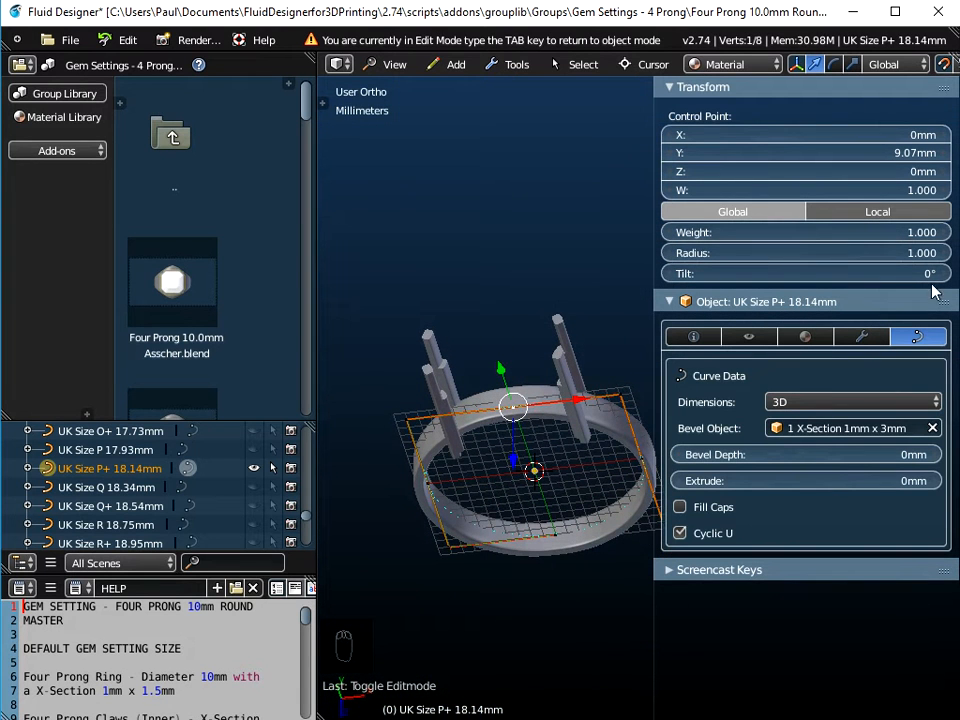
pyautogui.moveTo(753, 258); pyautogui.dragTo(858, 258)
pyautogui.moveTo(400, 350); pyautogui.dragTo(544, 229, button='middle')
pyautogui.click(400, 66)
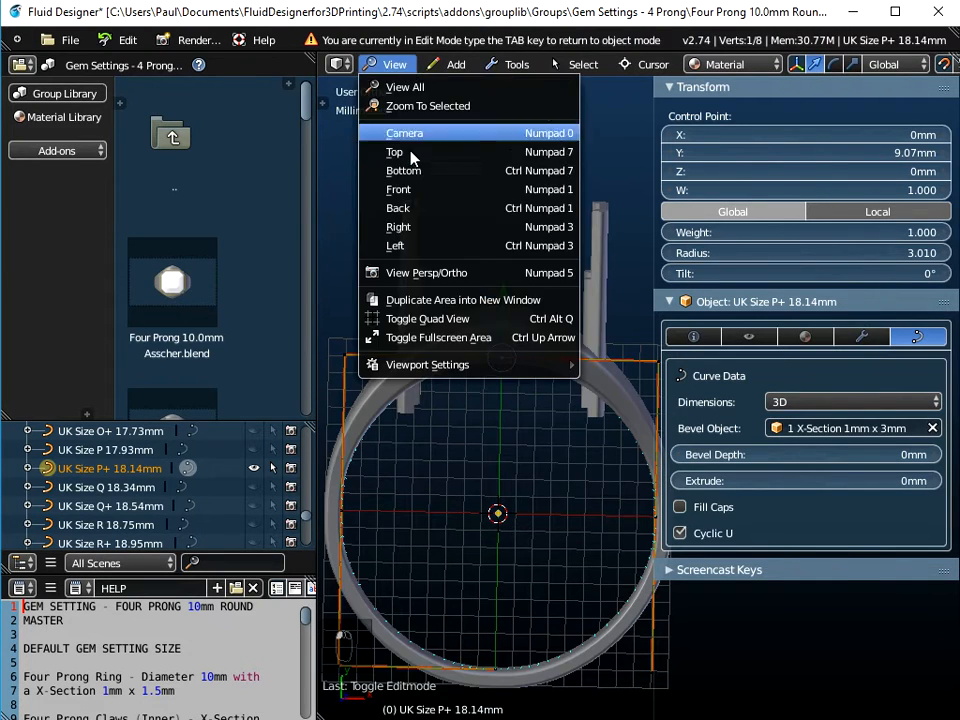
pyautogui.click(402, 153)
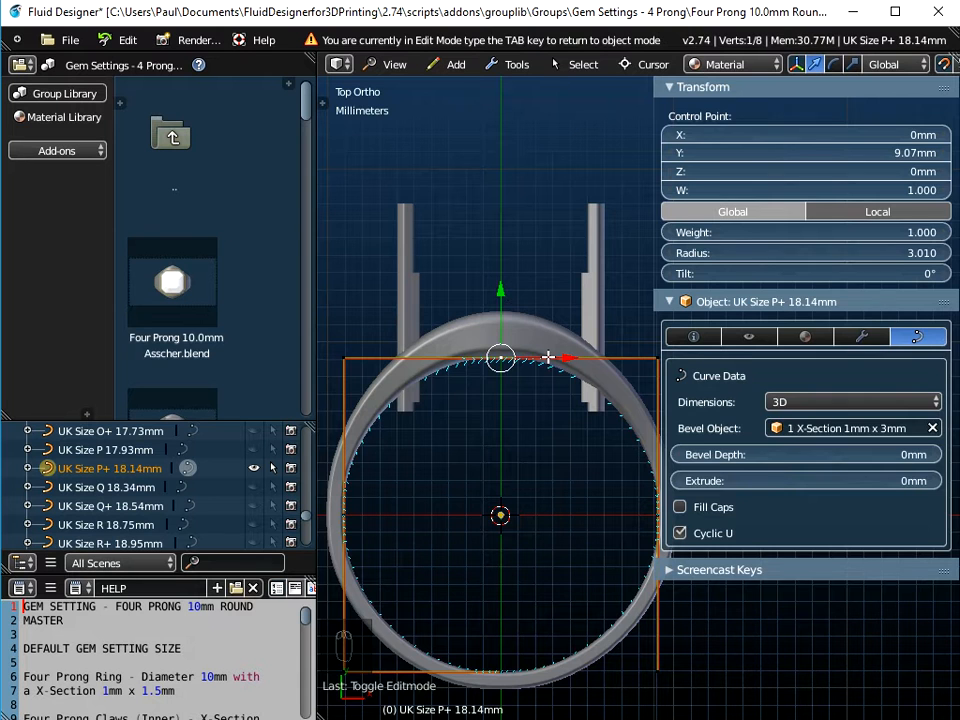
pyautogui.press('Tab')
# Move the outer claws and the inner claws up 2 mm along Y so they no longer protrude inside the ring.
pyautogui.keyDown('shift'); pyautogui.moveTo(626, 250); pyautogui.dragTo(634, 252, button='middle'); pyautogui.keyUp('shift')
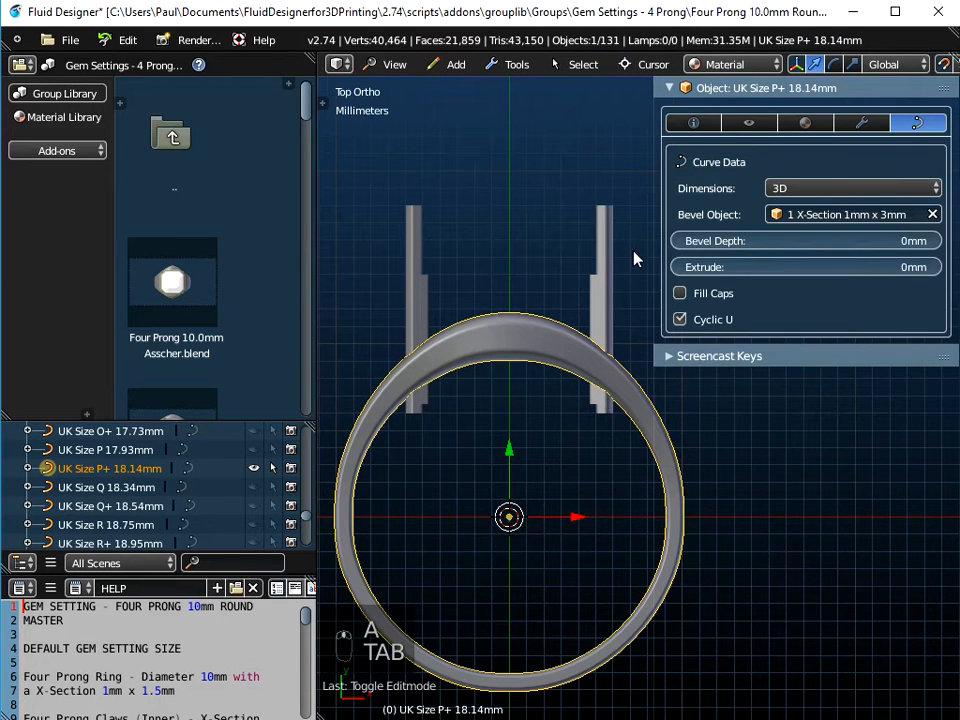
pyautogui.rightClick(605, 248)
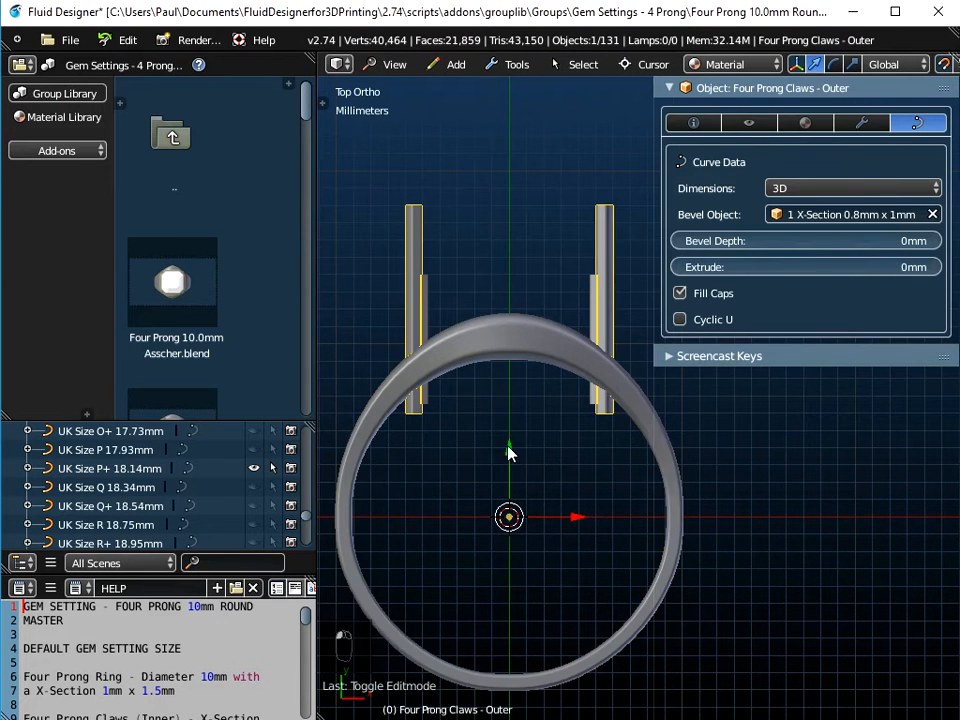
pyautogui.moveTo(510, 452); pyautogui.dragTo(517, 420, button='right')
pyautogui.press('Return')
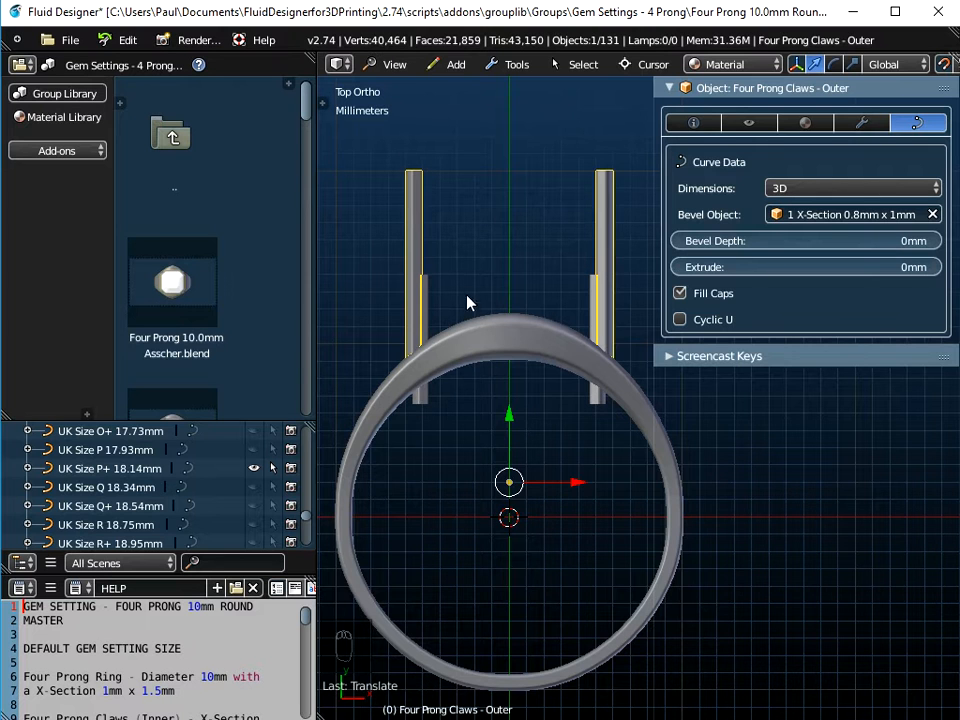
pyautogui.rightClick(421, 284)
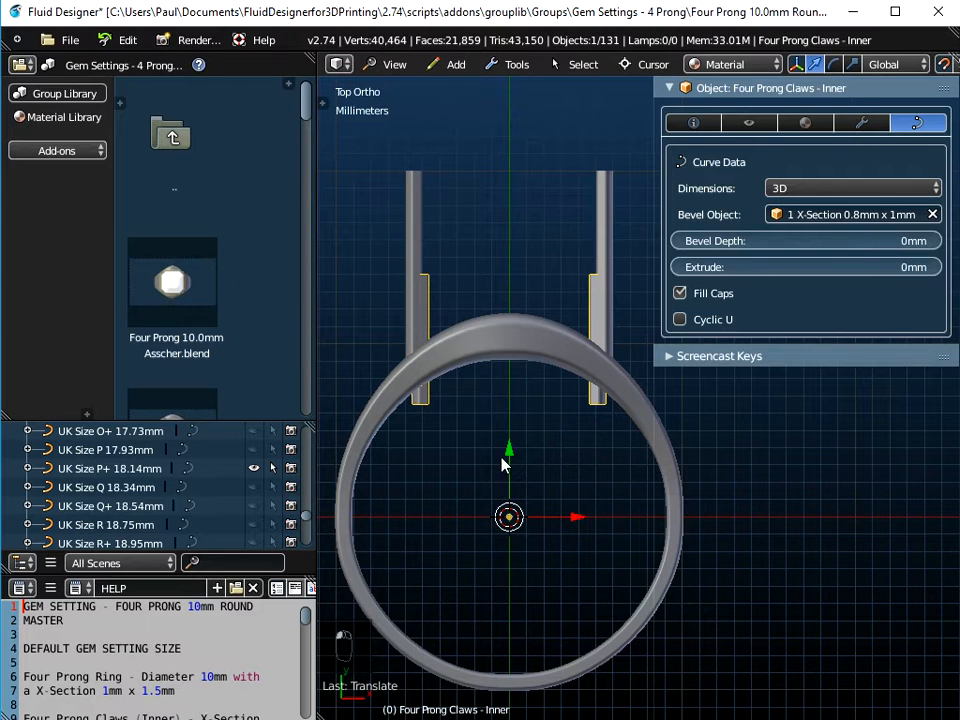
pyautogui.moveTo(508, 455); pyautogui.dragTo(516, 413)
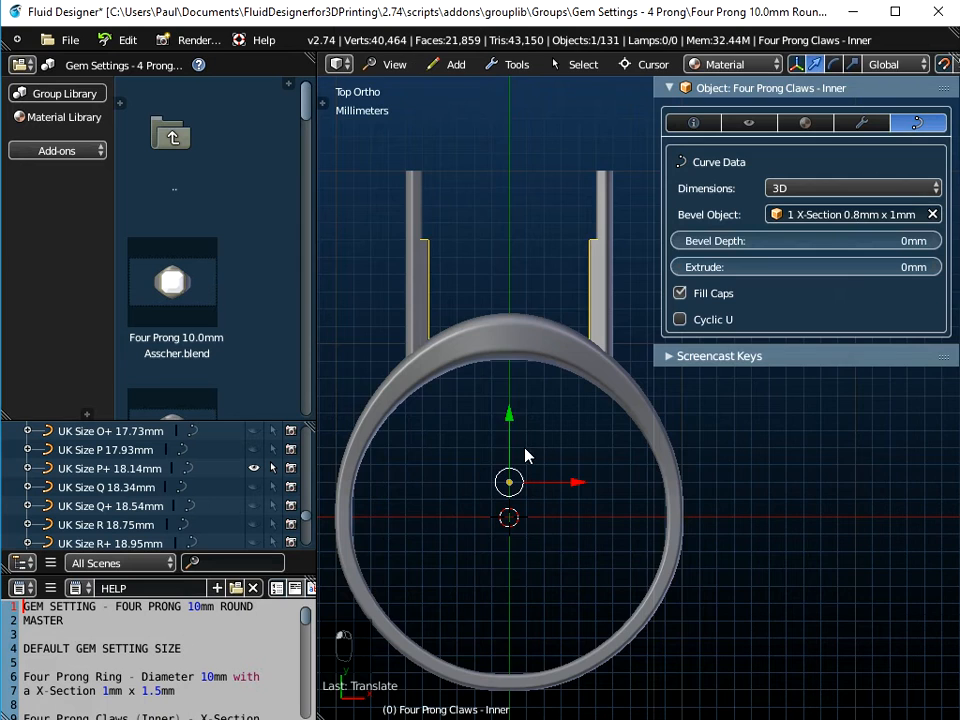
pyautogui.moveTo(551, 368); pyautogui.dragTo(549, 484, button='middle')
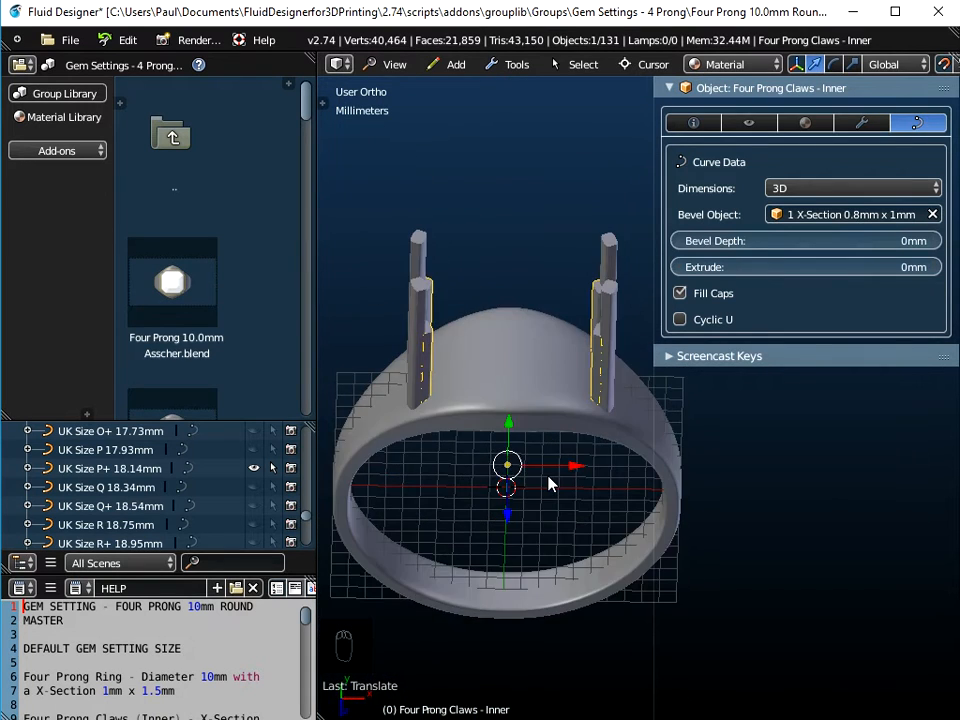
pyautogui.scroll(-3, 550, 484)
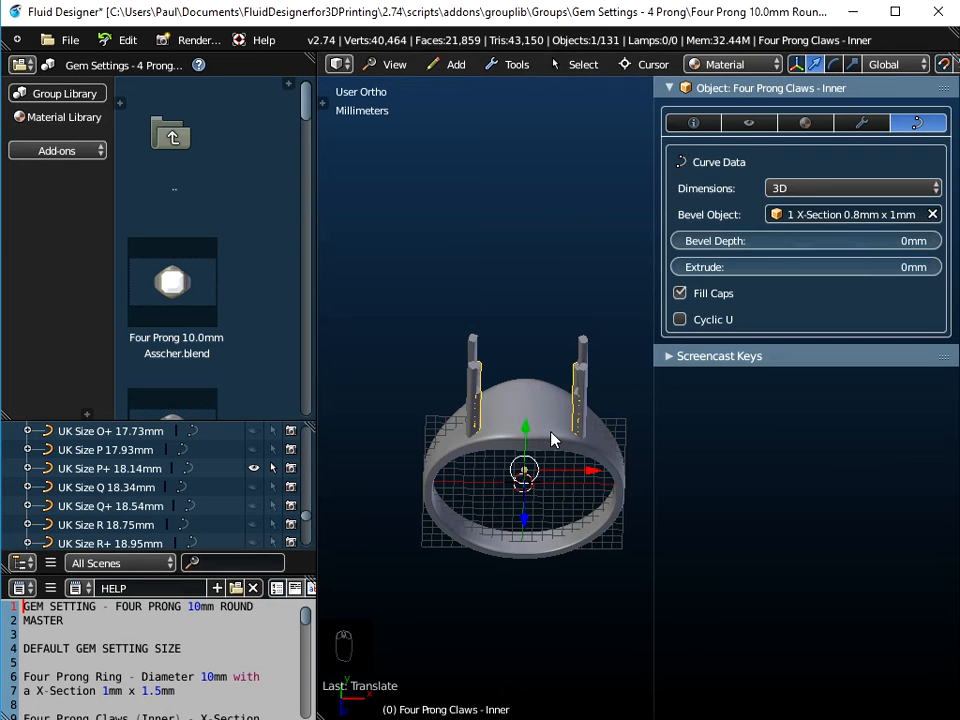
# Select the UK Size P+ ring, show it enlarged in top view, and reveal the tool shelf with its operator settings expanded.
pyautogui.click(226, 466)
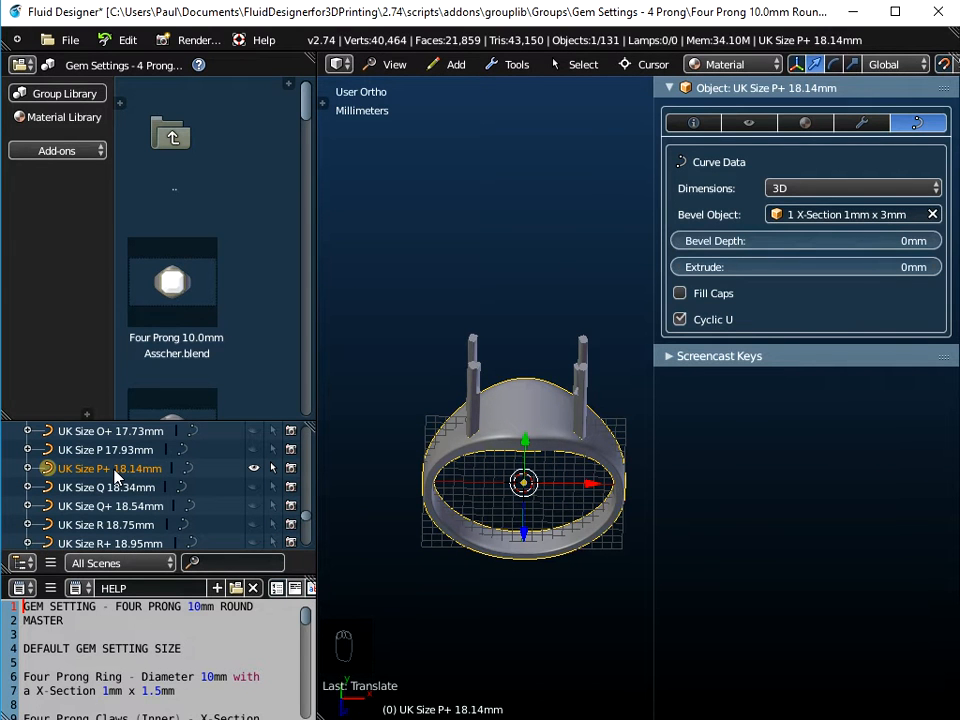
pyautogui.click(395, 64)
pyautogui.click(399, 150)
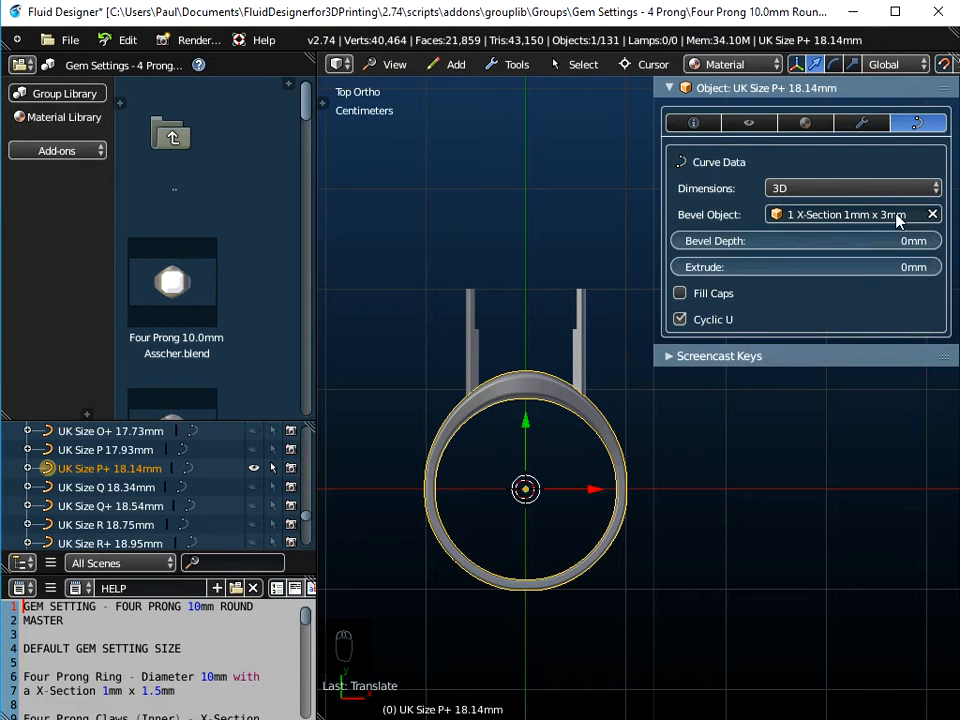
pyautogui.moveTo(651, 220); pyautogui.dragTo(746, 218)
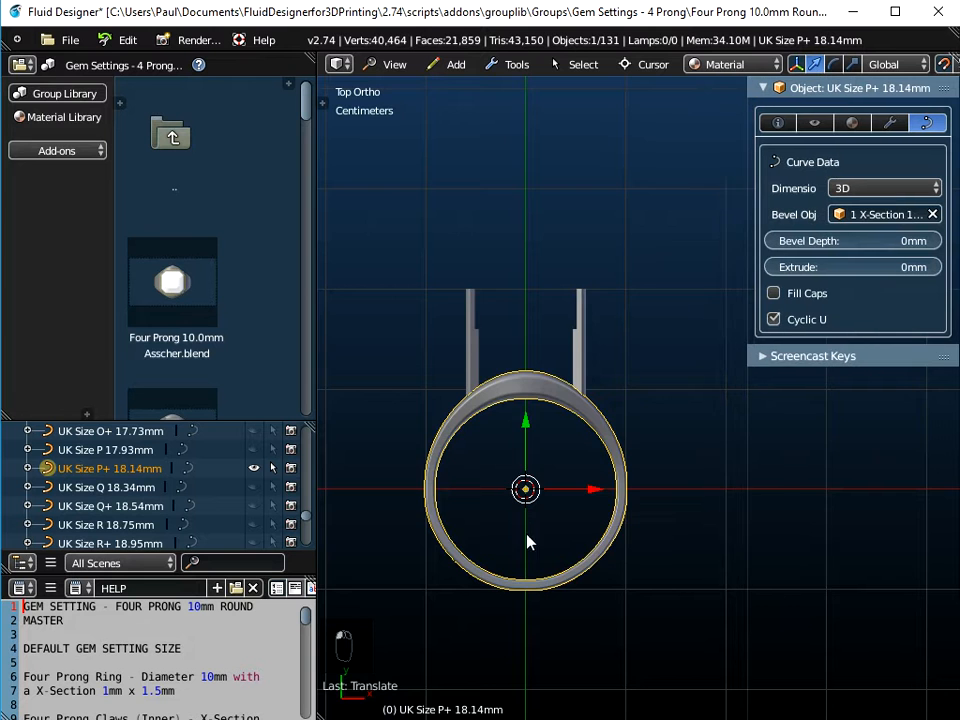
pyautogui.keyDown('shift'); pyautogui.moveTo(527, 542); pyautogui.dragTo(585, 453, button='middle'); pyautogui.keyUp('shift')
pyautogui.scroll(3, 593, 396)
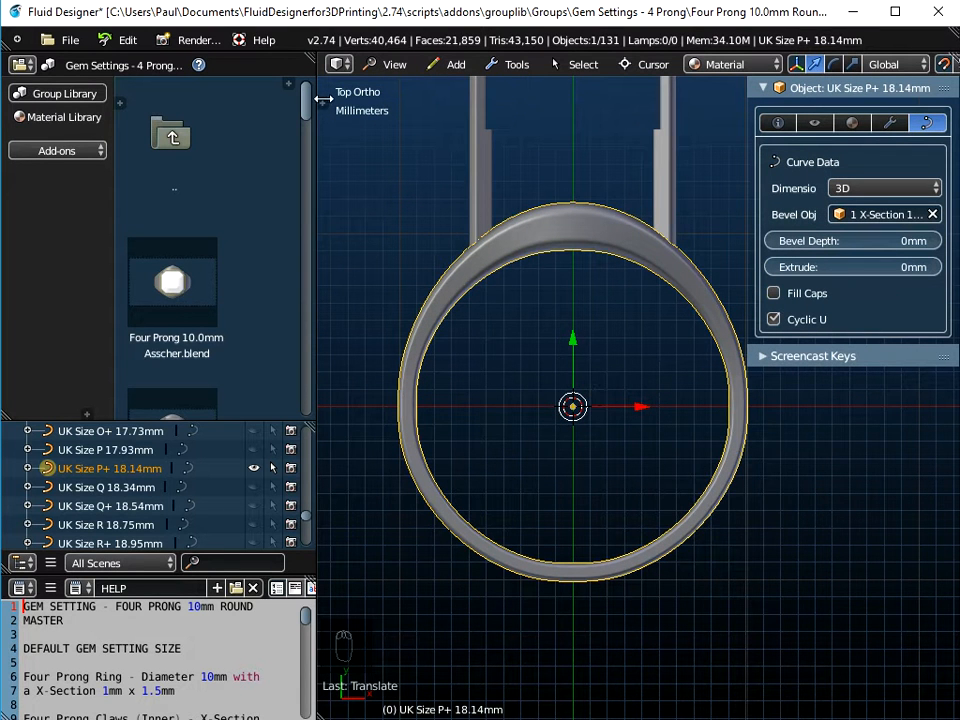
pyautogui.press('t')
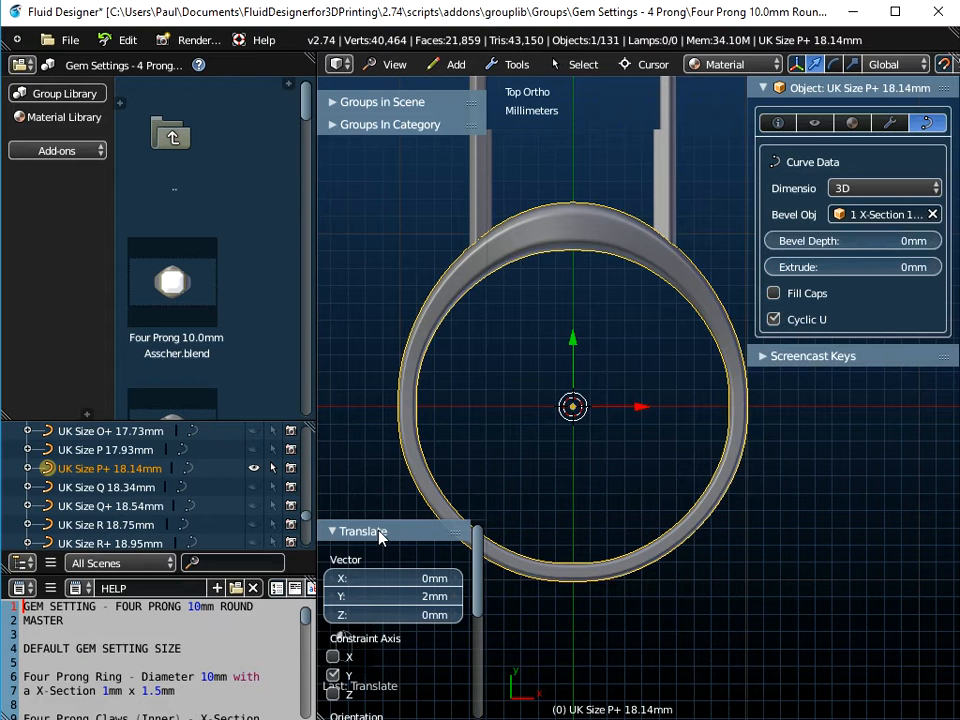
pyautogui.moveTo(381, 522); pyautogui.dragTo(397, 325)
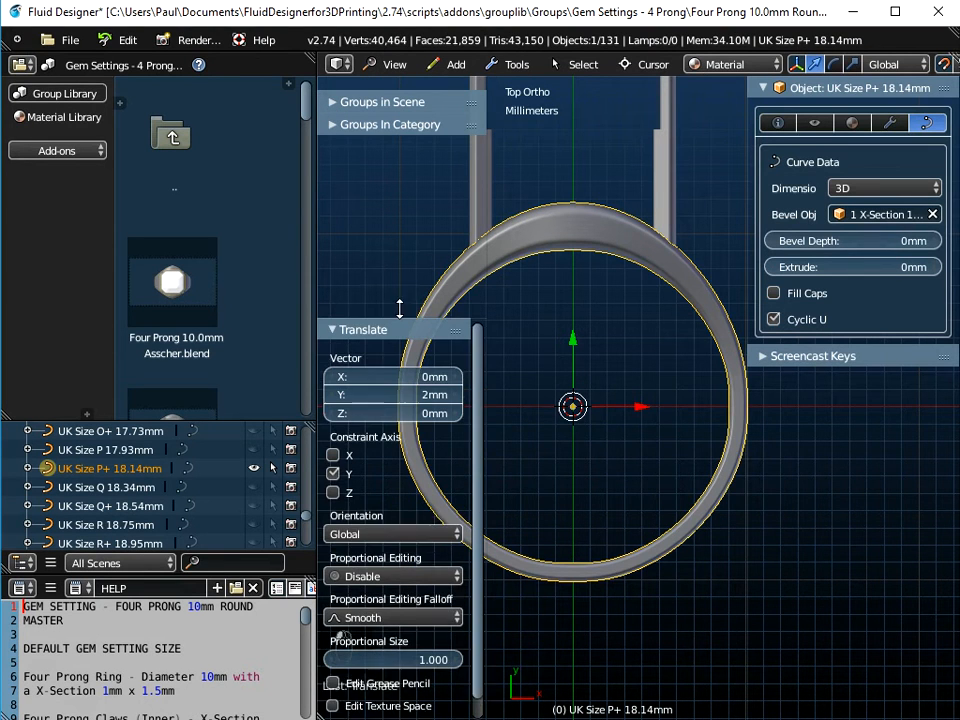
# Add an Enneper curve at the centre of the UK Size P+ ring.
pyautogui.click(455, 64)
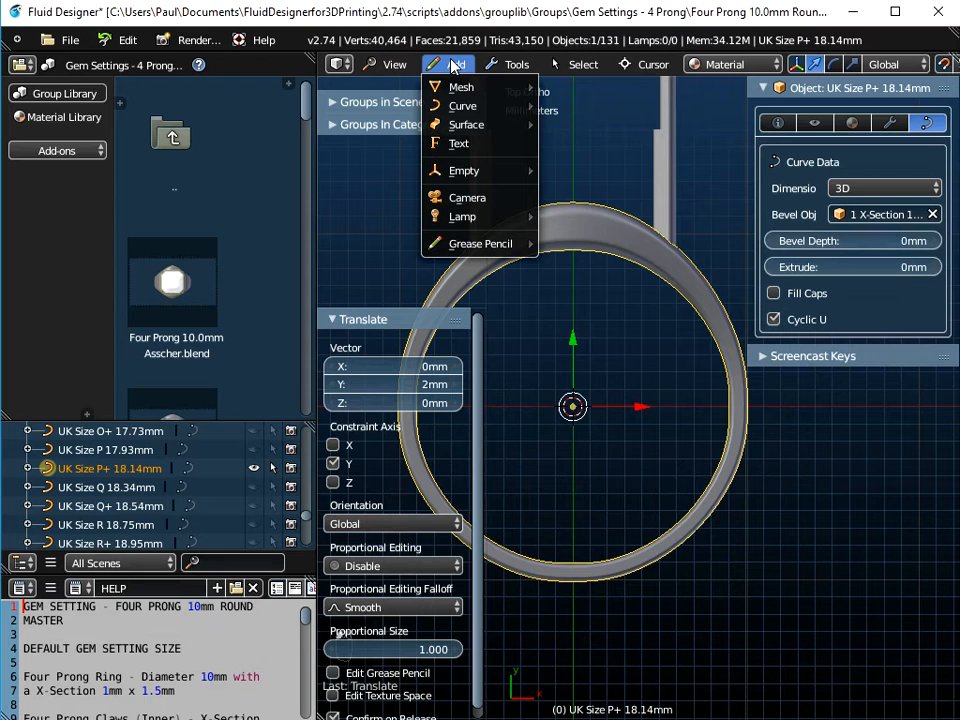
pyautogui.moveTo(460, 105)
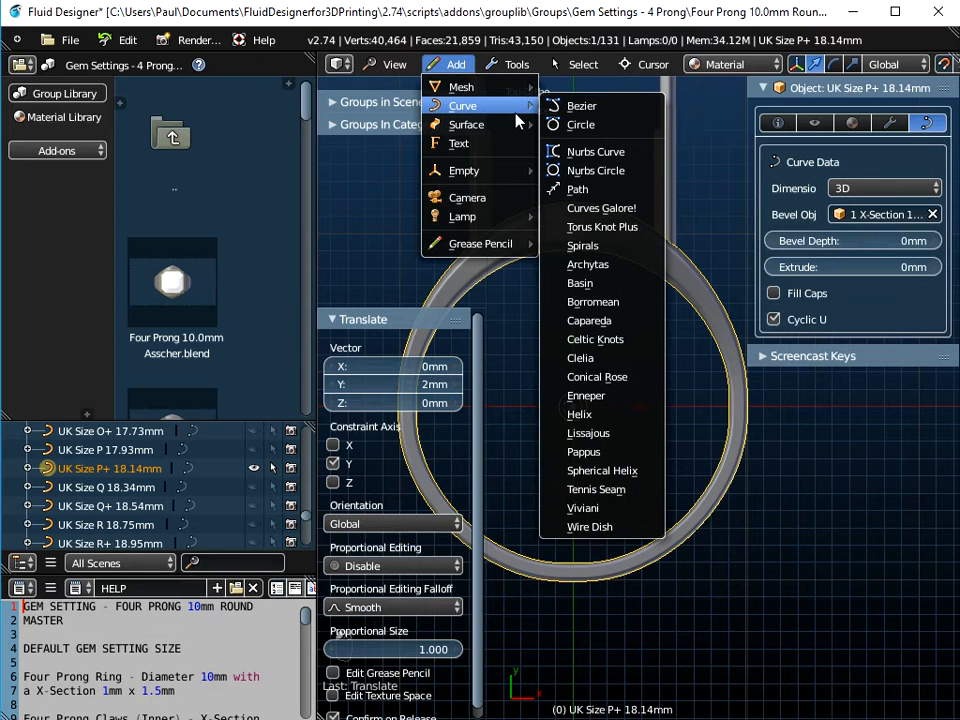
pyautogui.click(586, 396)
pyautogui.moveTo(583, 493); pyautogui.dragTo(627, 413, button='middle')
pyautogui.scroll(-2, 626, 407)
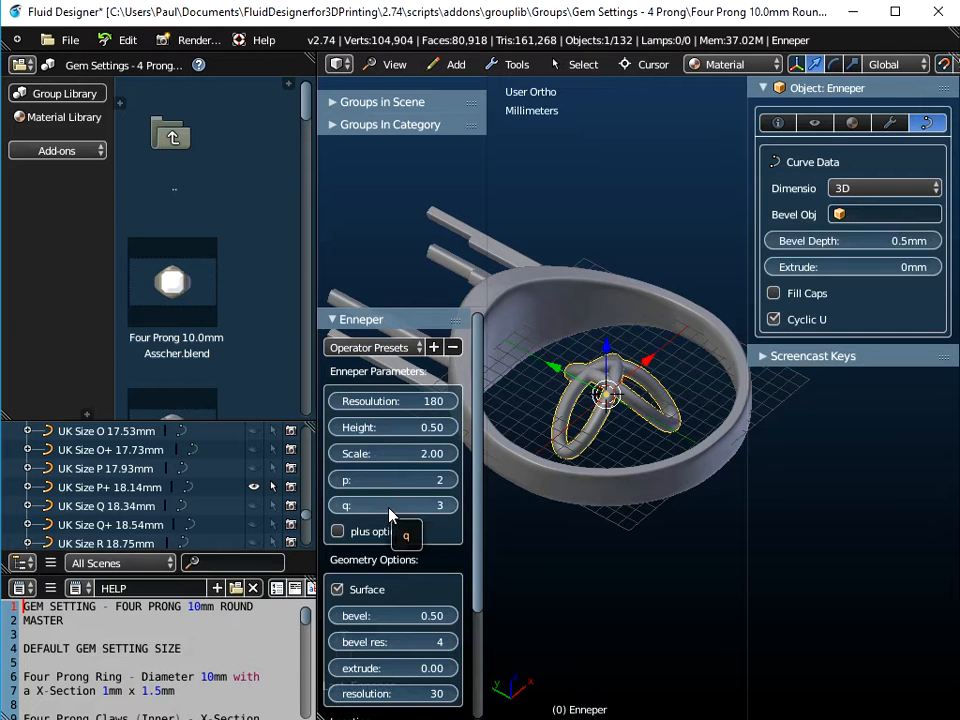
# Try p values of 4 and 5 on the Enneper curve and settle on p 3.
pyautogui.click(458, 481)
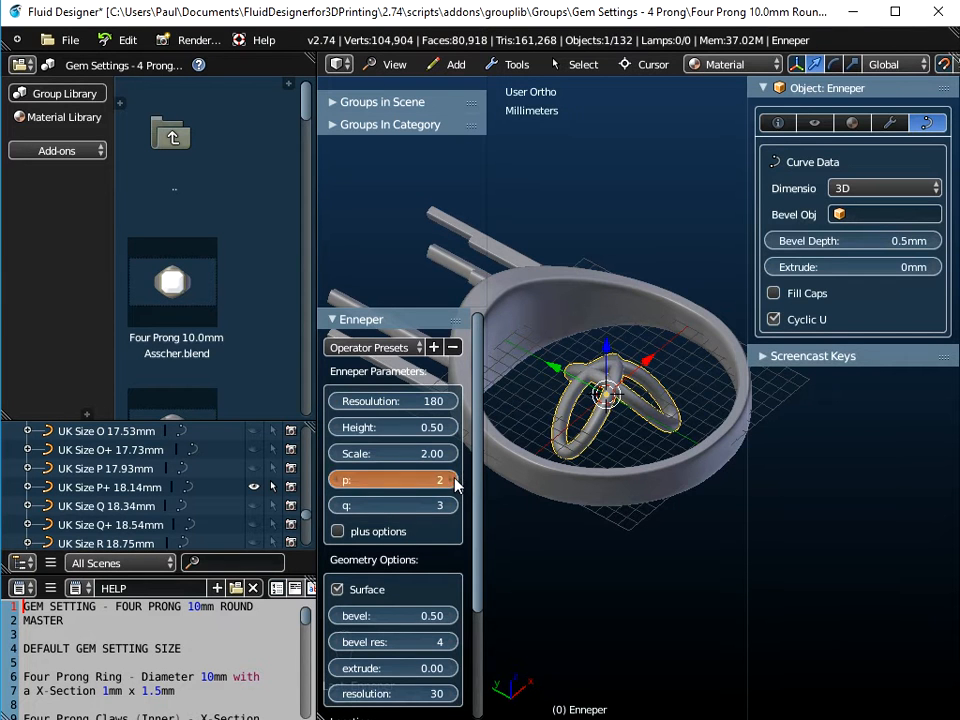
pyautogui.click(458, 481)
pyautogui.moveTo(580, 420); pyautogui.dragTo(583, 476, button='middle')
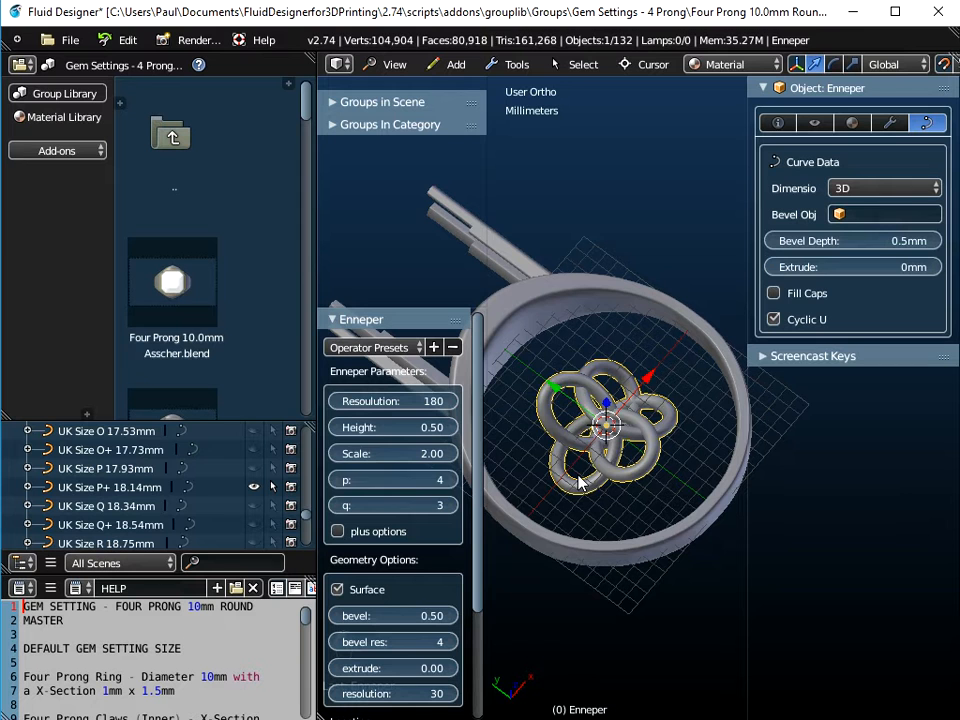
pyautogui.moveTo(362, 481); pyautogui.dragTo(370, 487)
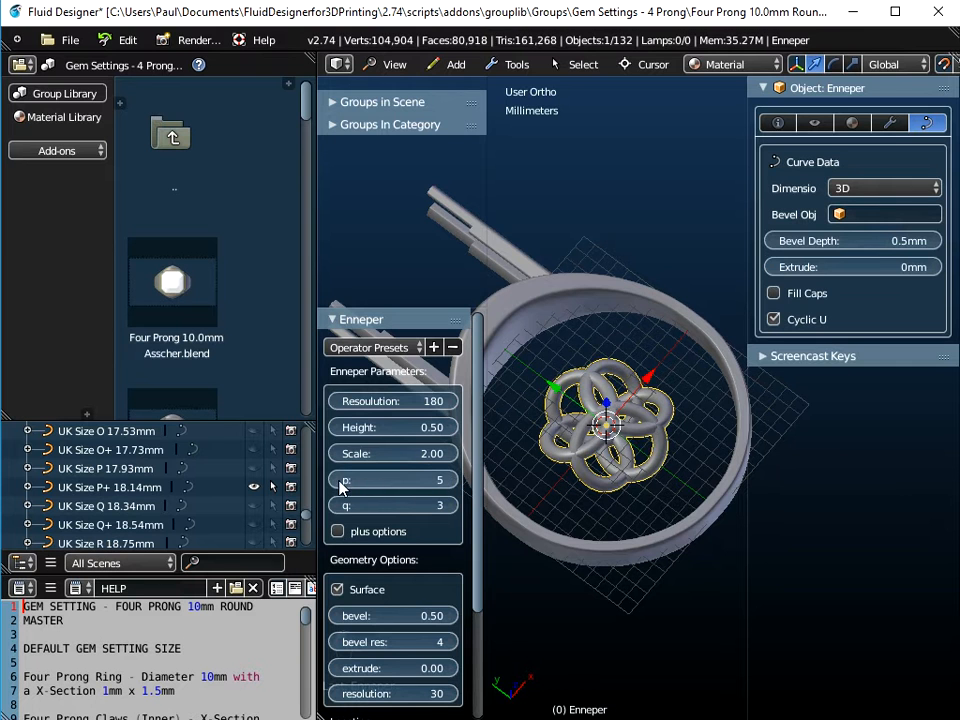
pyautogui.click(340, 481)
pyautogui.click(340, 481)
# Try a different q value on the Enneper curve and return q to 3.
pyautogui.moveTo(440, 506); pyautogui.dragTo(440, 506)
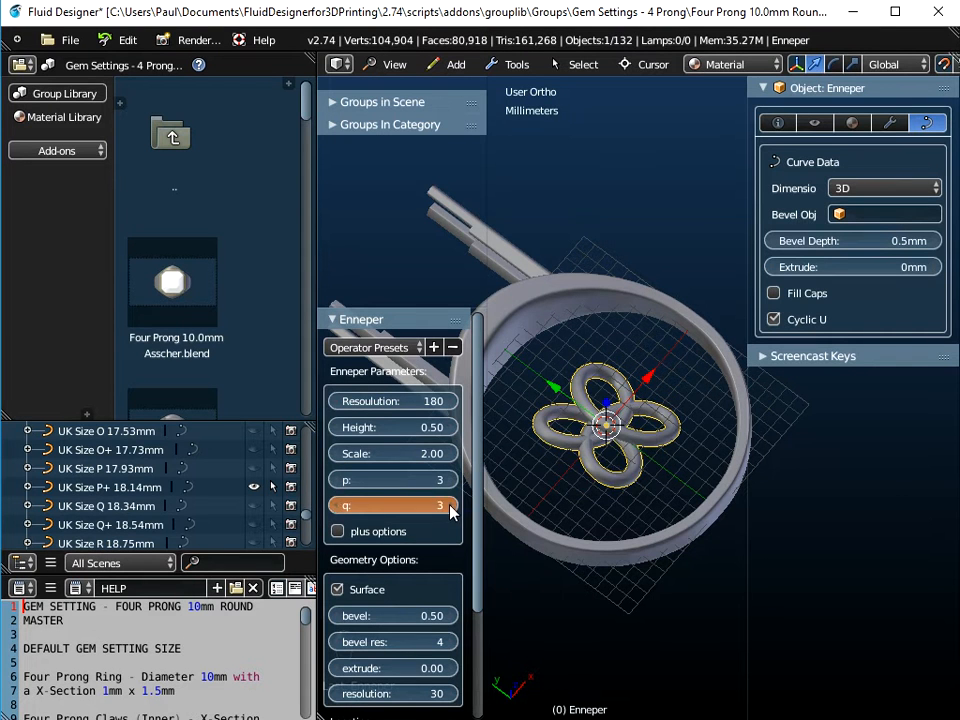
pyautogui.click(450, 505)
pyautogui.click(340, 506)
pyautogui.click(340, 506)
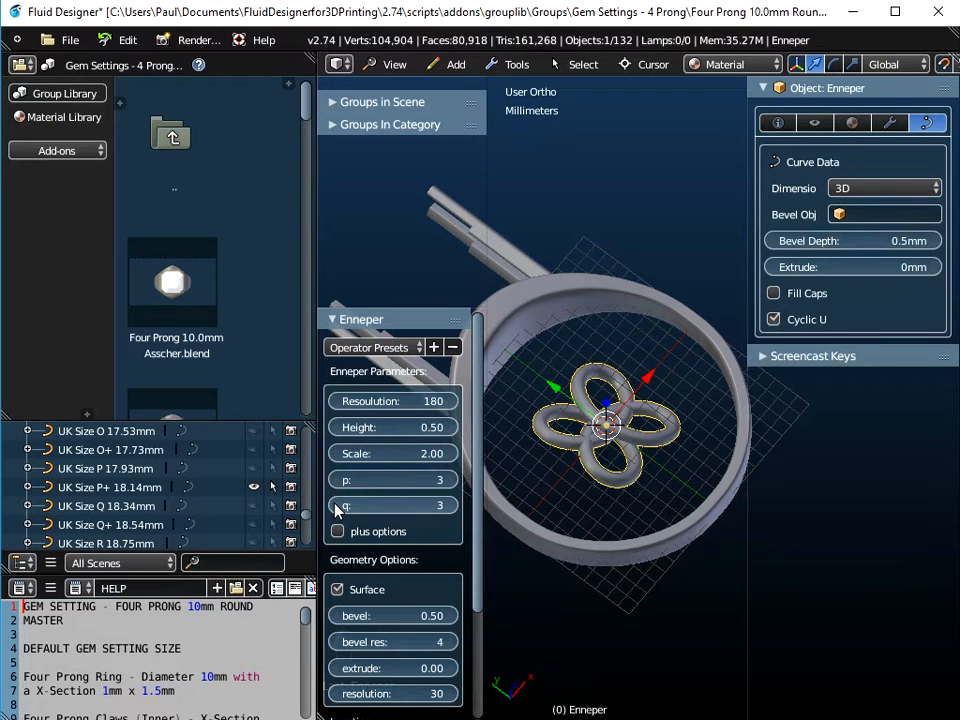
# Set the Enneper curve's Scale to 2.54 and its Resolution parameter to 30.
pyautogui.moveTo(451, 460); pyautogui.dragTo(451, 460)
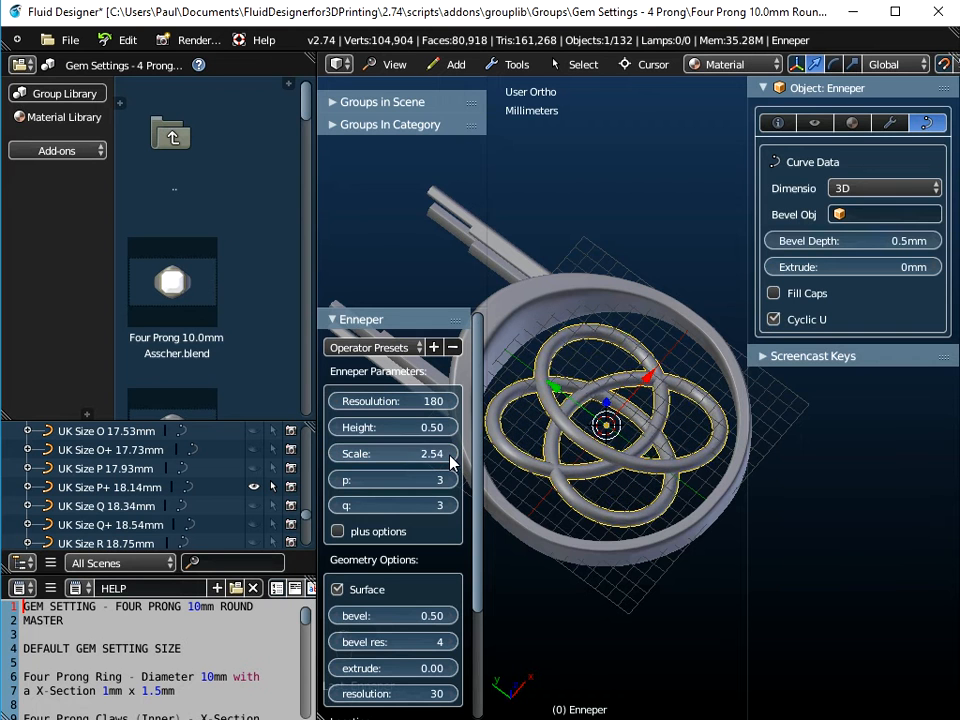
pyautogui.moveTo(540, 470); pyautogui.dragTo(574, 429, button='middle')
pyautogui.click(412, 402)
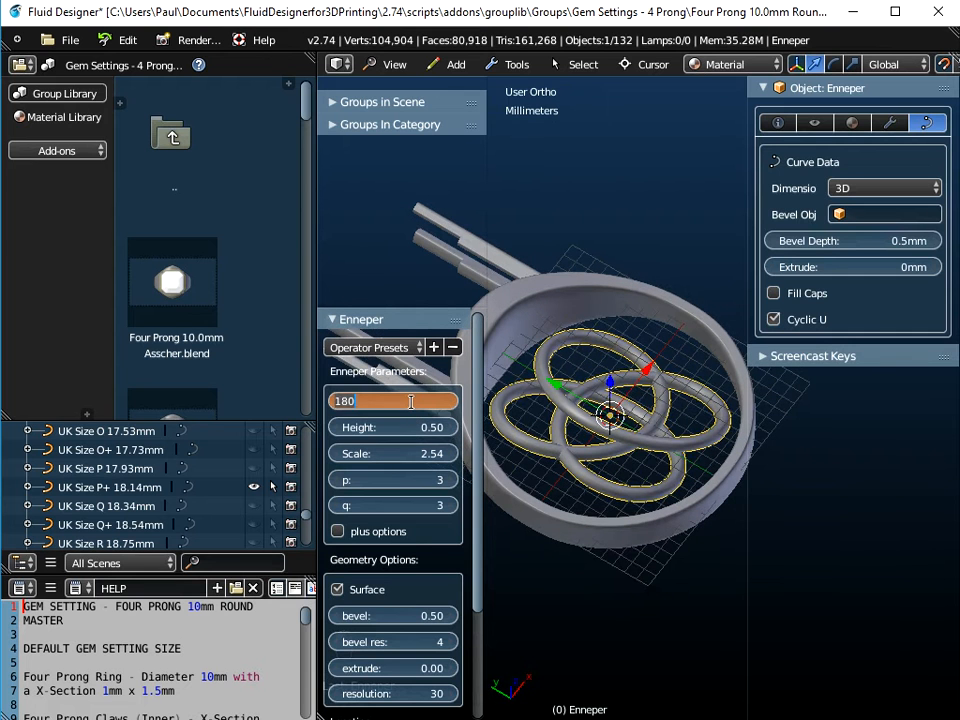
pyautogui.write('30')
pyautogui.press('Return')
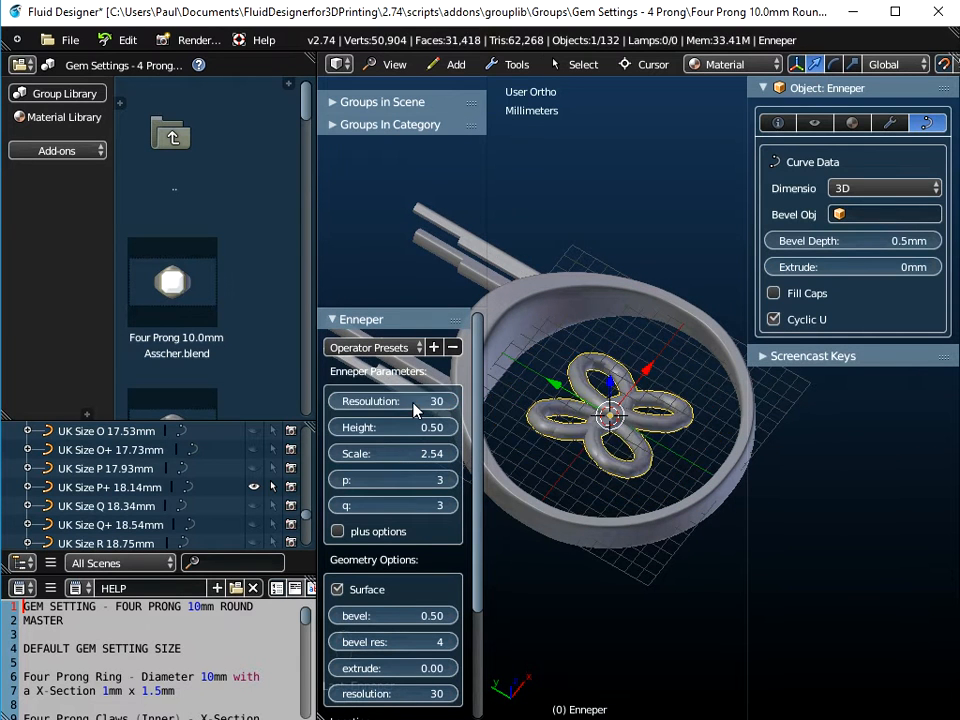
# Enable the Enneper curve's plus options and set Rounds to 1.
pyautogui.click(338, 531)
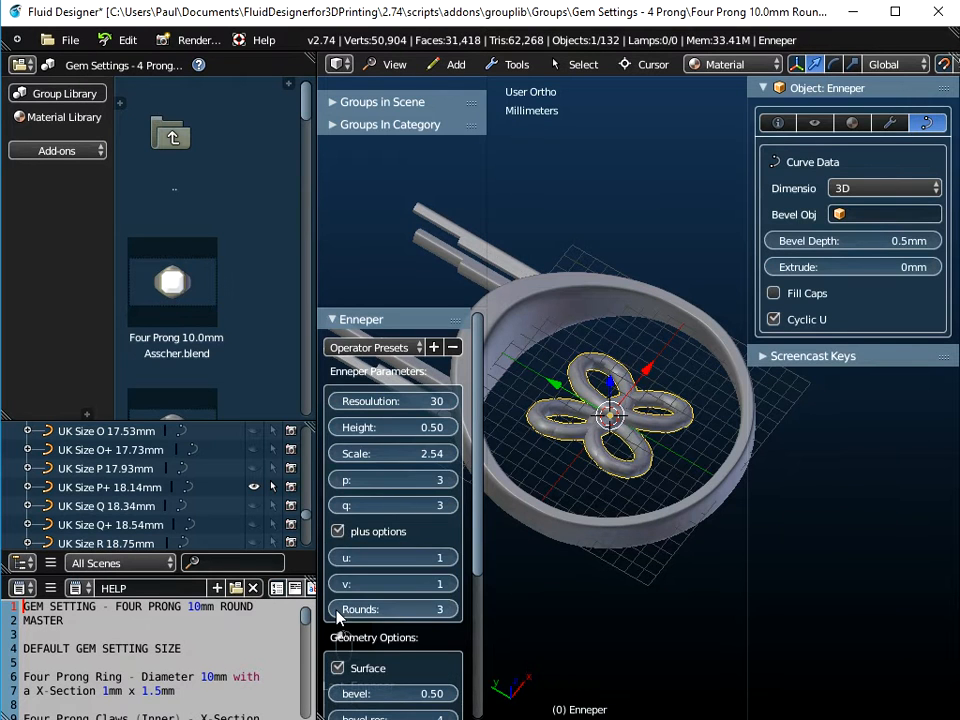
pyautogui.moveTo(350, 610); pyautogui.dragTo(324, 610)
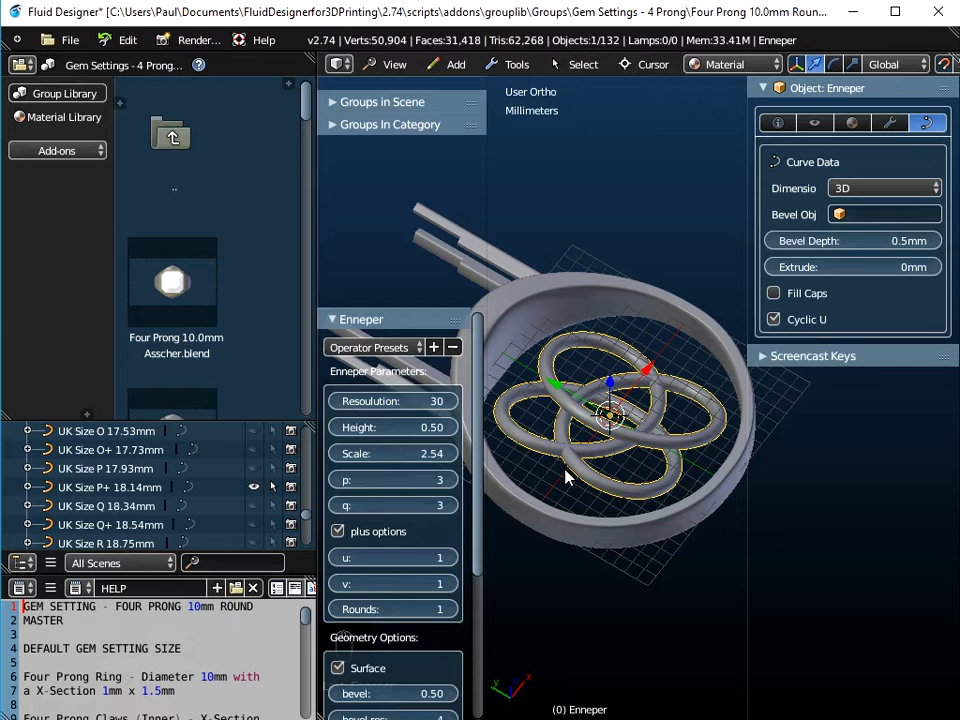
# Preview the Enneper curve without thickness by setting bevel to 0, and restore bevel to 0.50.
pyautogui.scroll(-3, 418, 622)
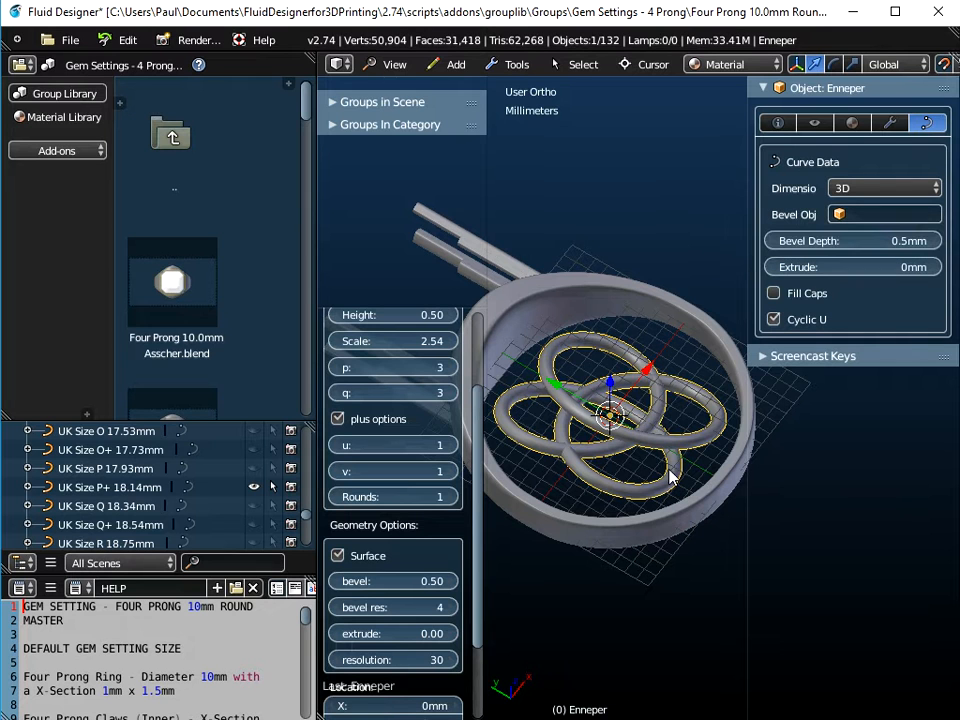
pyautogui.click(394, 582)
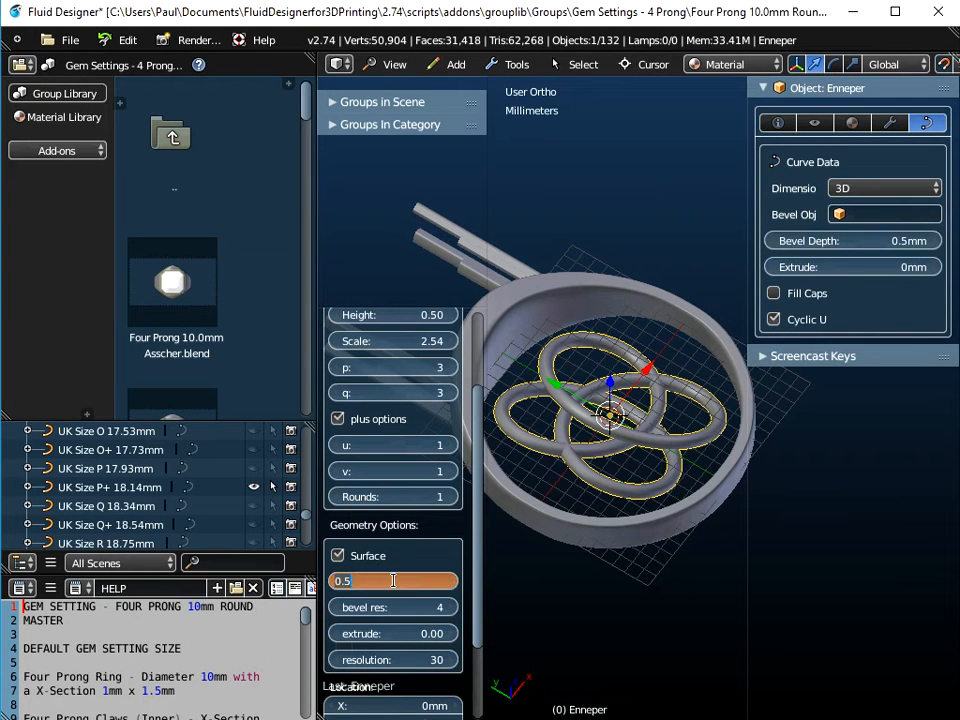
pyautogui.write('0')
pyautogui.press('Return')
pyautogui.moveTo(600, 420); pyautogui.dragTo(625, 440, button='middle')
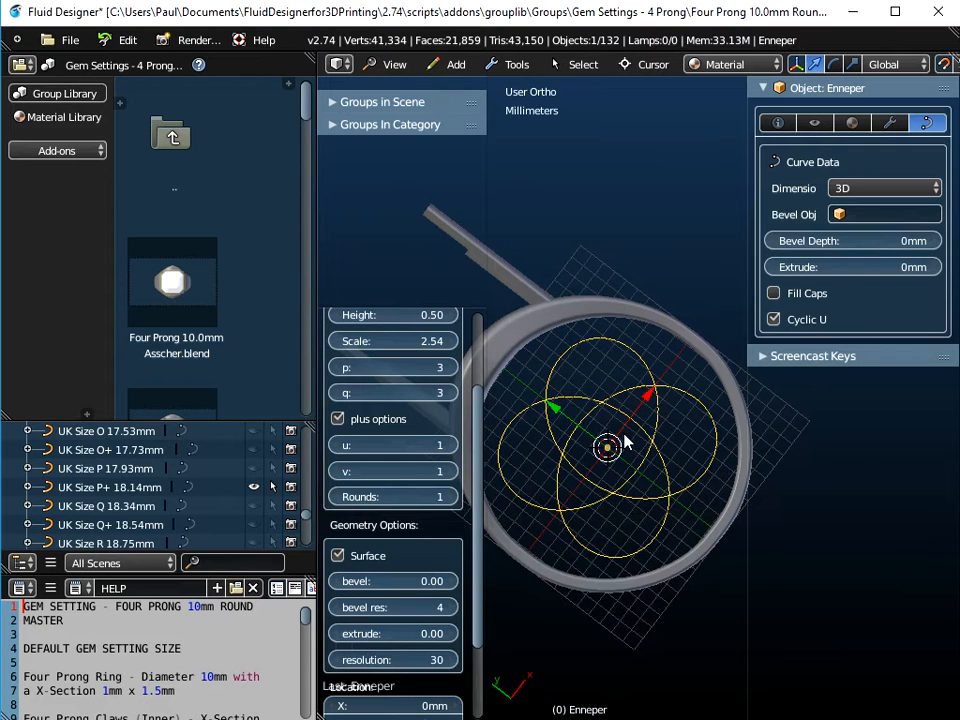
pyautogui.click(413, 581)
pyautogui.write('0.')
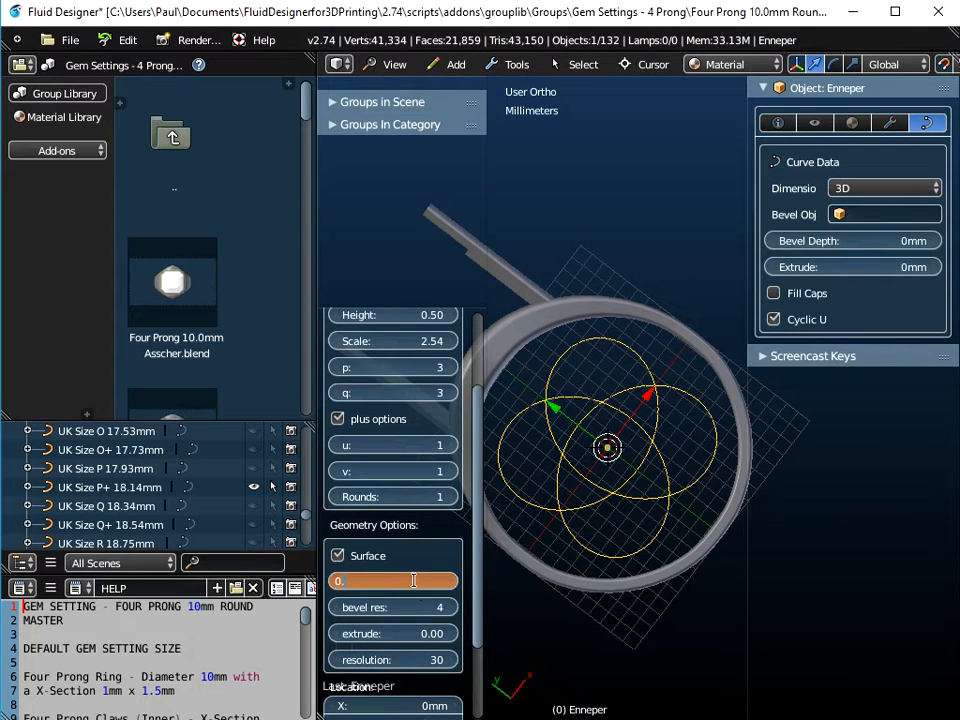
pyautogui.write('5')
pyautogui.press('Return')
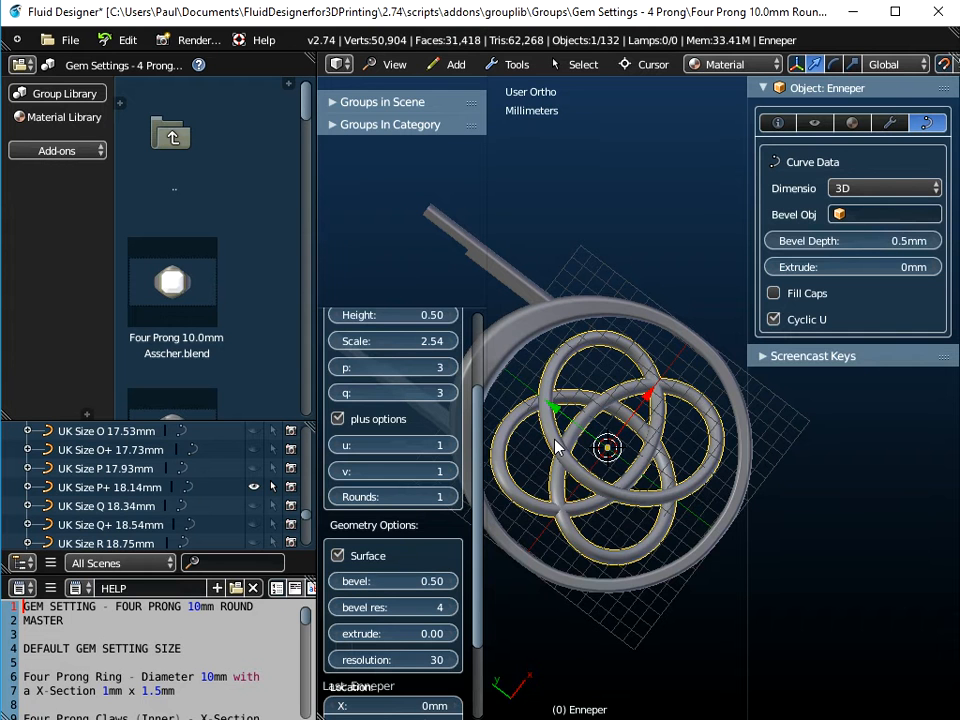
# Show the design in top view and set the Enneper curve's p to 5.
pyautogui.moveTo(606, 461); pyautogui.dragTo(601, 482, button='middle')
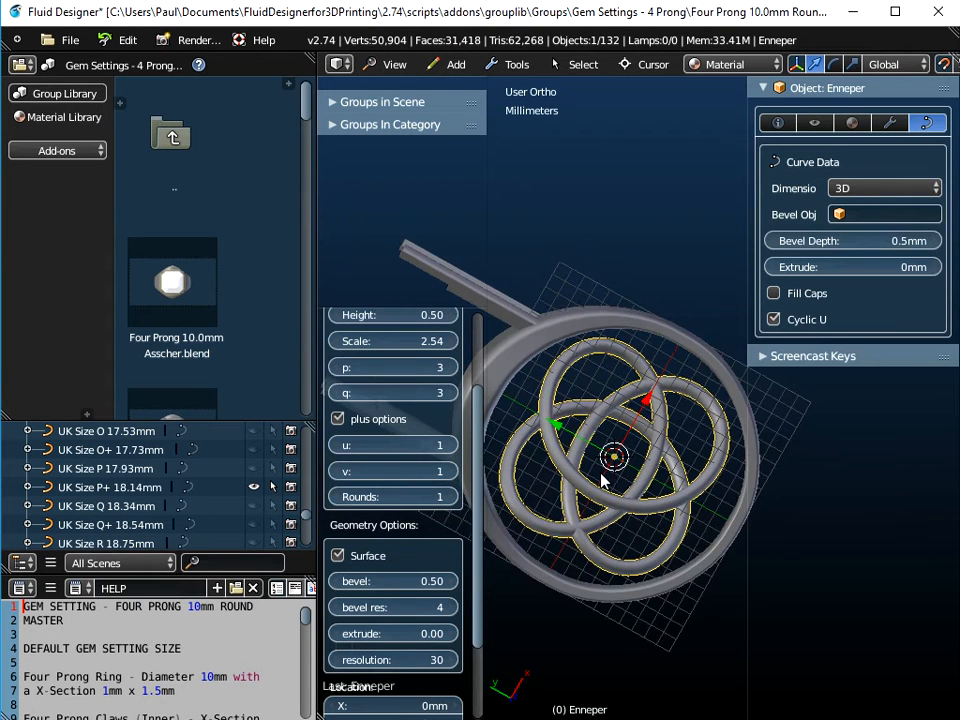
pyautogui.scroll(-3, 601, 482)
pyautogui.click(394, 64)
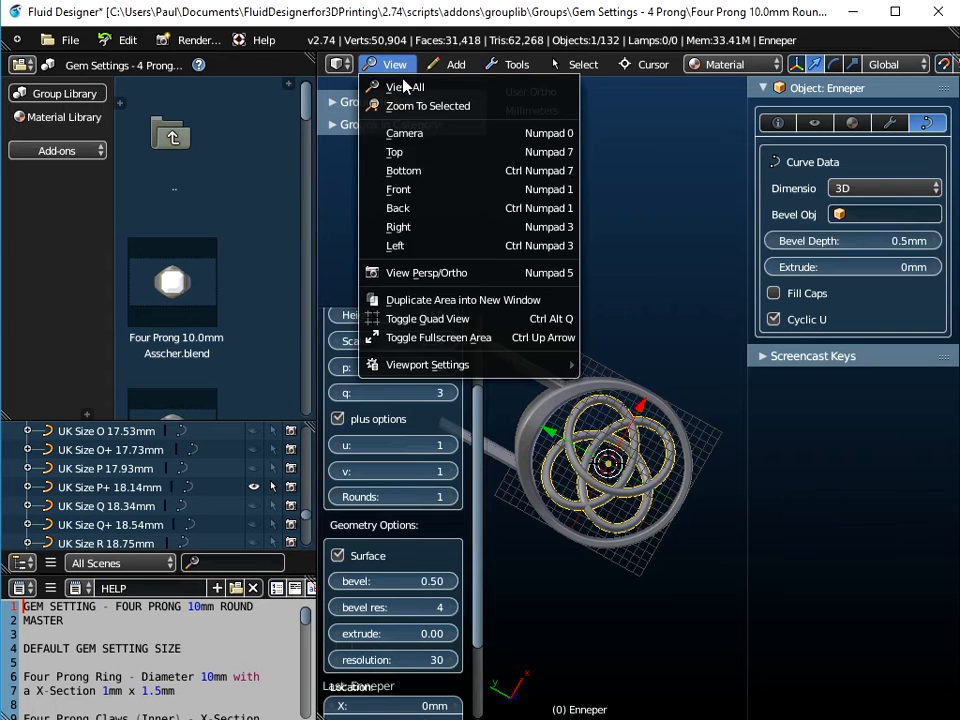
pyautogui.click(393, 150)
pyautogui.keyDown('shift'); pyautogui.moveTo(590, 385); pyautogui.dragTo(691, 356, button='middle'); pyautogui.keyUp('shift')
pyautogui.scroll(2, 697, 352)
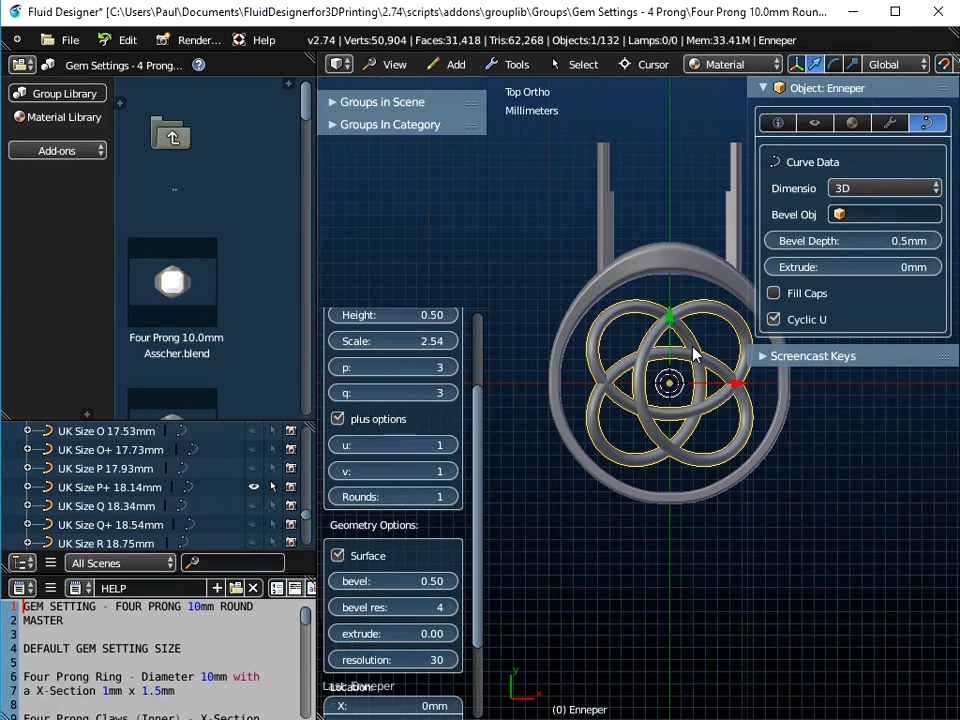
pyautogui.click(452, 368)
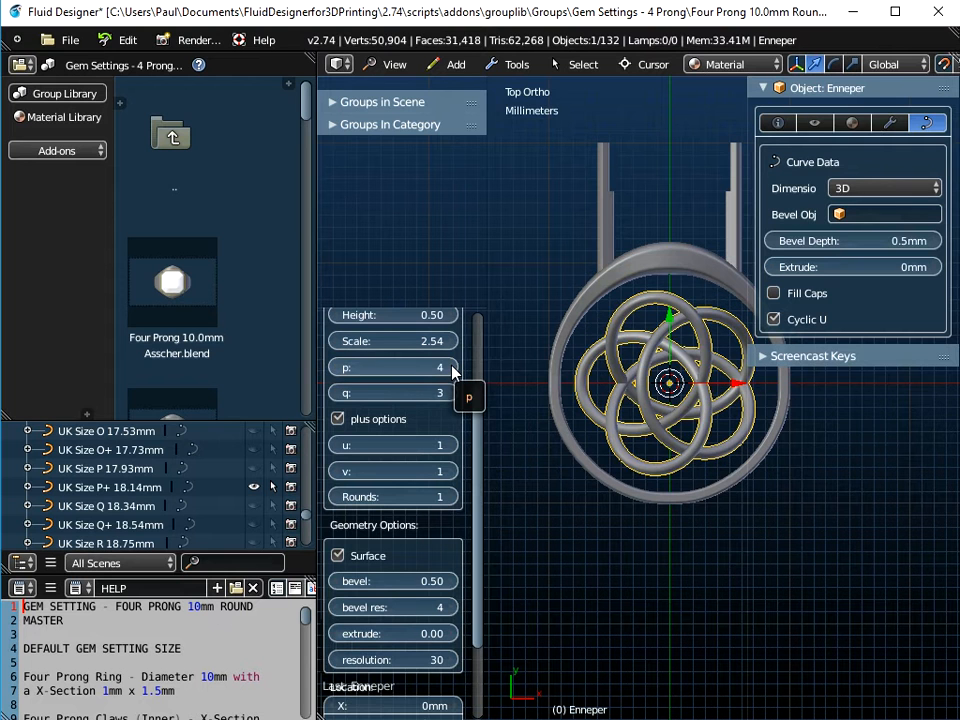
pyautogui.click(451, 368)
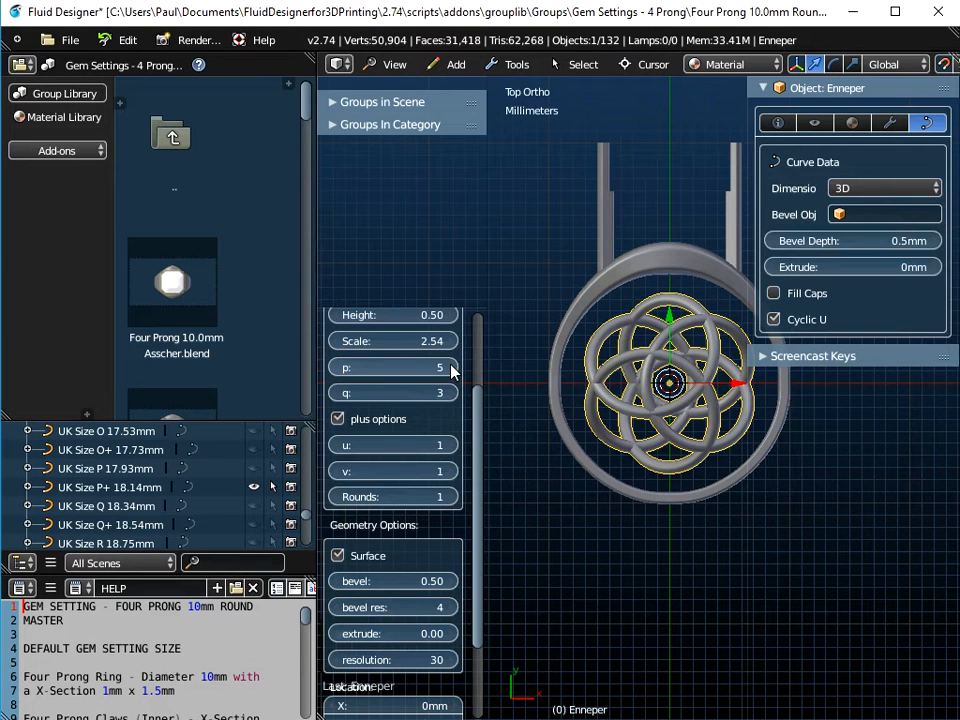
# Set the Enneper curve's Scale to 2.75 so it nearly fills the inside of the ring.
pyautogui.scroll(3, 700, 380)
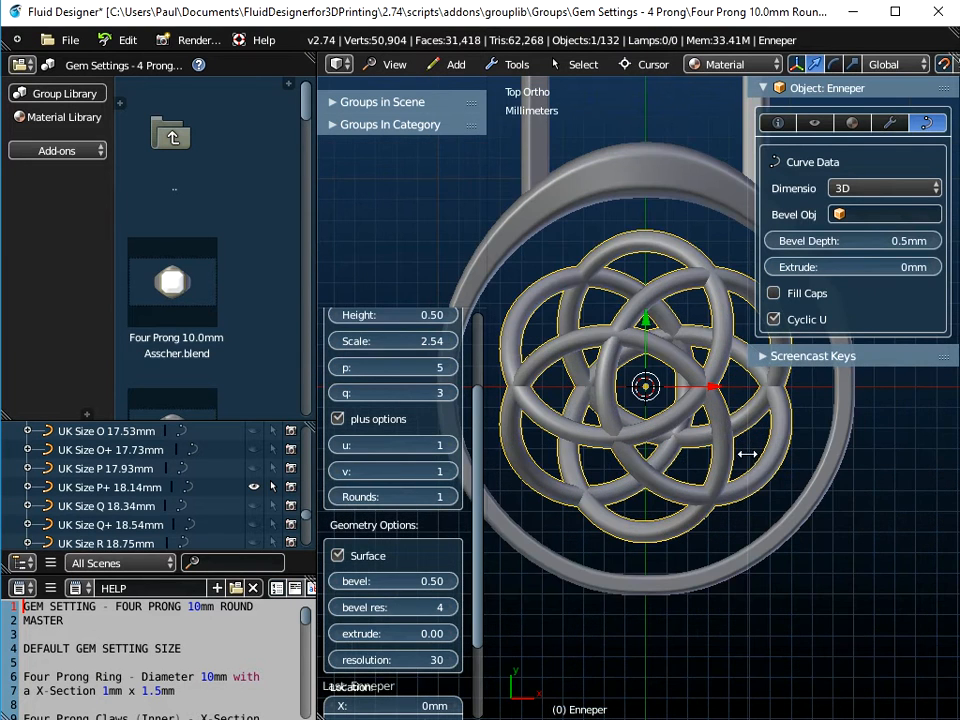
pyautogui.moveTo(750, 461); pyautogui.dragTo(834, 443)
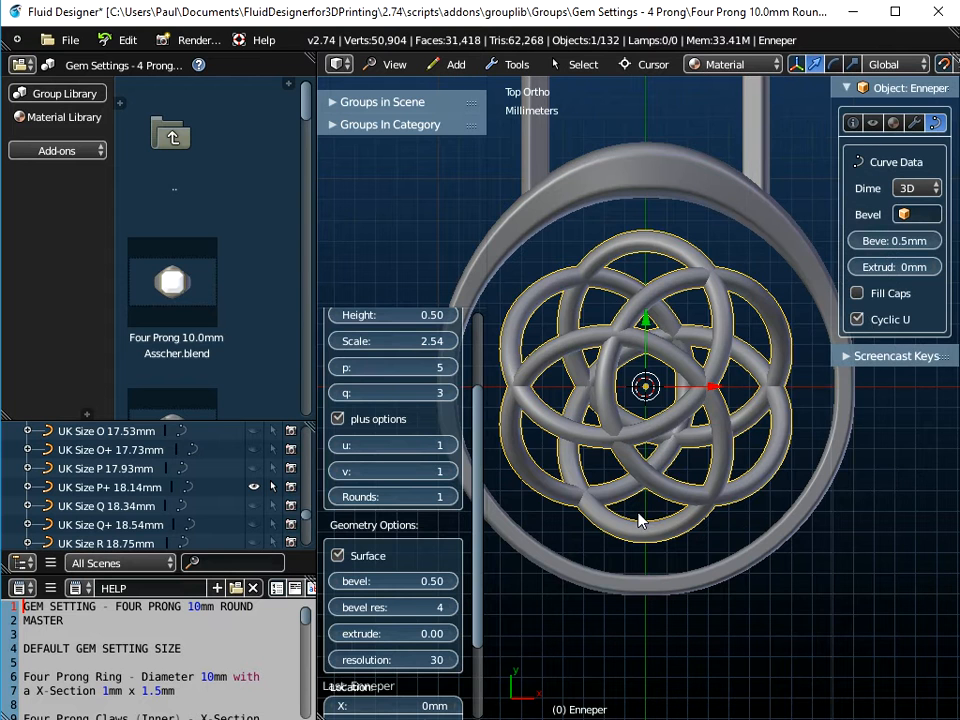
pyautogui.click(452, 341)
pyautogui.click(451, 341)
pyautogui.click(451, 341)
pyautogui.click(451, 341)
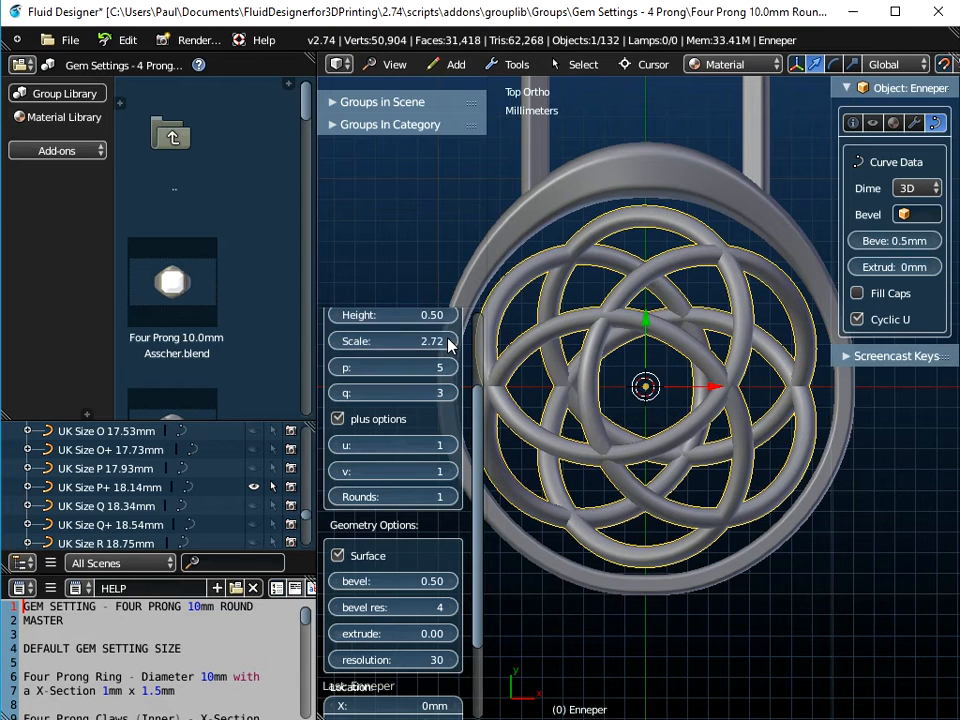
pyautogui.click(451, 341)
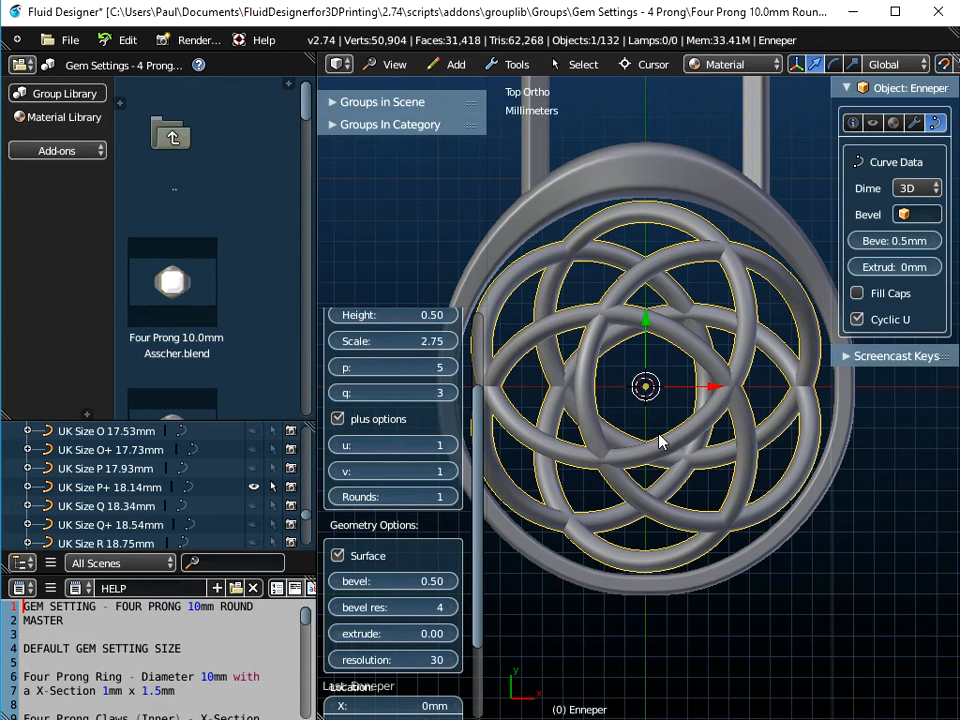
pyautogui.scroll(-1, 686, 425)
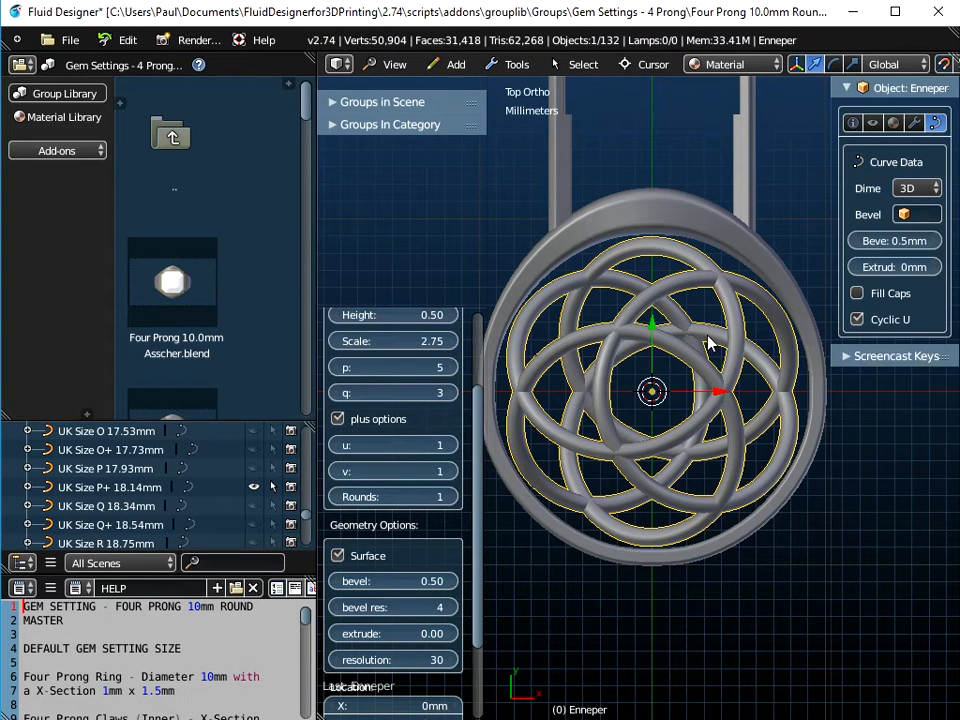
pyautogui.scroll(-2, 660, 418)
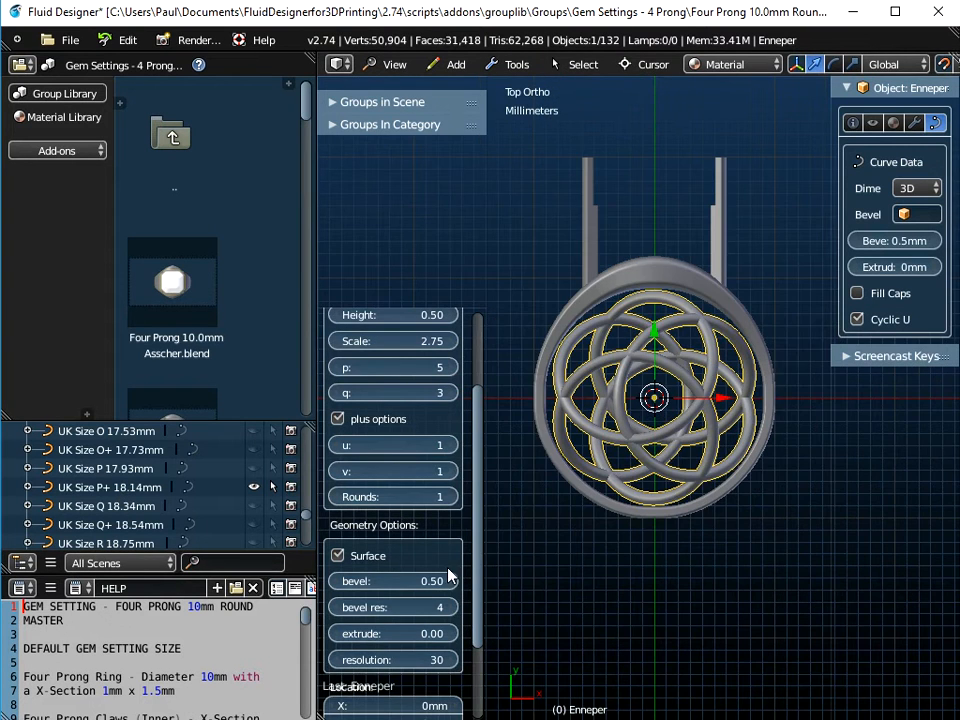
# Collapse the Enneper creation settings and rotate the Enneper curve 90° about the global X axis.
pyautogui.scroll(3, 482, 500)
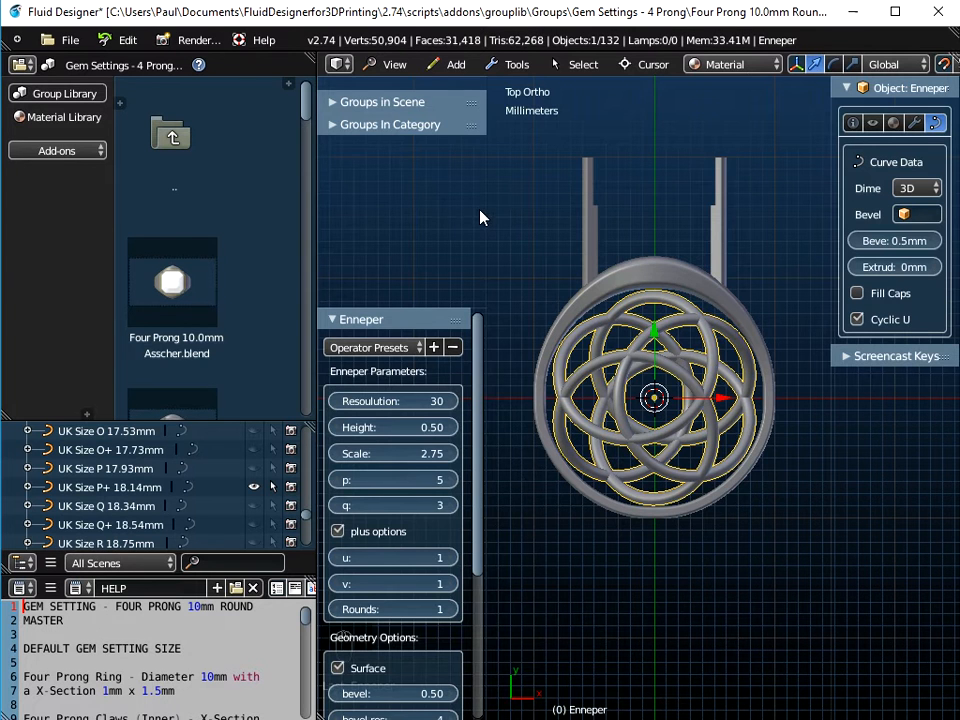
pyautogui.moveTo(487, 209); pyautogui.dragTo(330, 209)
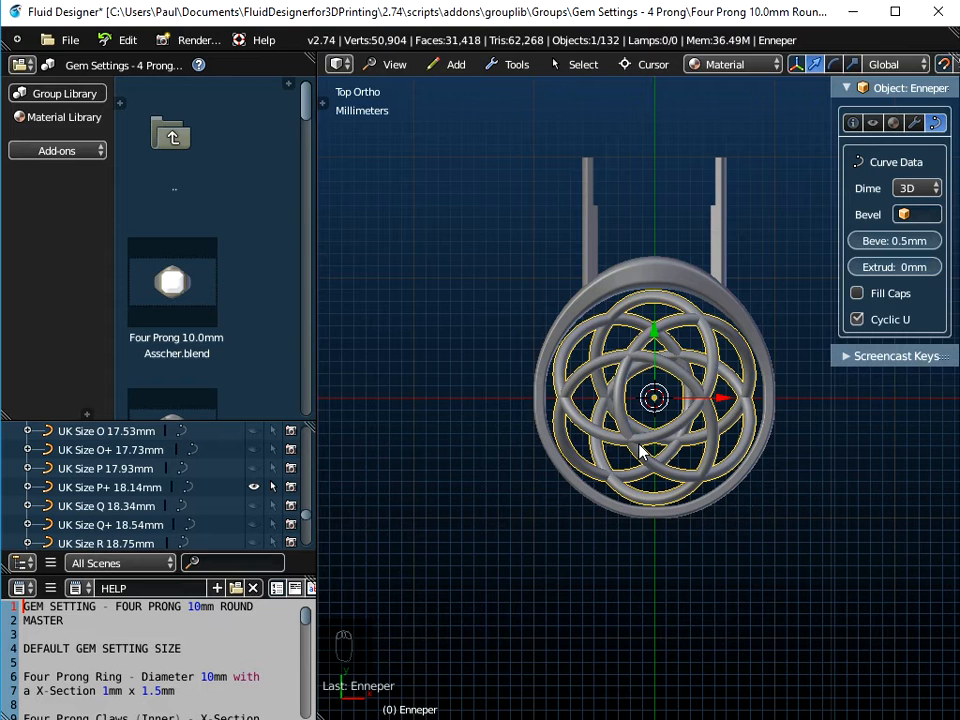
pyautogui.press('r')
pyautogui.press('x')
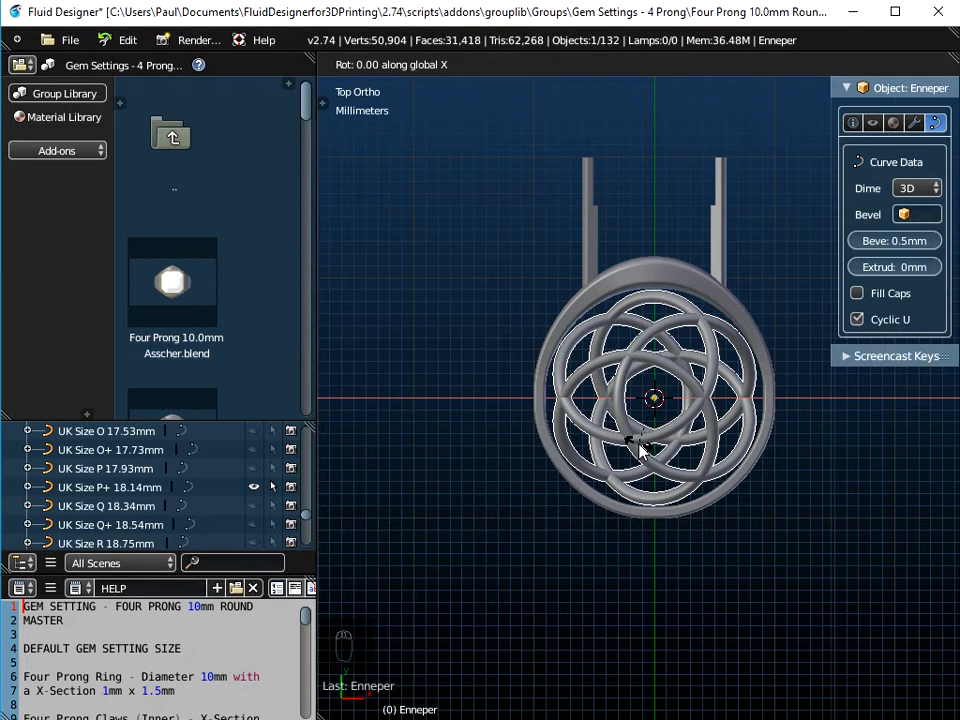
pyautogui.write('90')
pyautogui.press('Return')
pyautogui.moveTo(687, 455); pyautogui.dragTo(703, 500, button='middle')
pyautogui.moveTo(712, 392); pyautogui.dragTo(600, 280, button='middle')
# In top view, move the Enneper curve along Y to about 14 mm so it sits between the claws above the band.
pyautogui.click(394, 64)
pyautogui.click(403, 155)
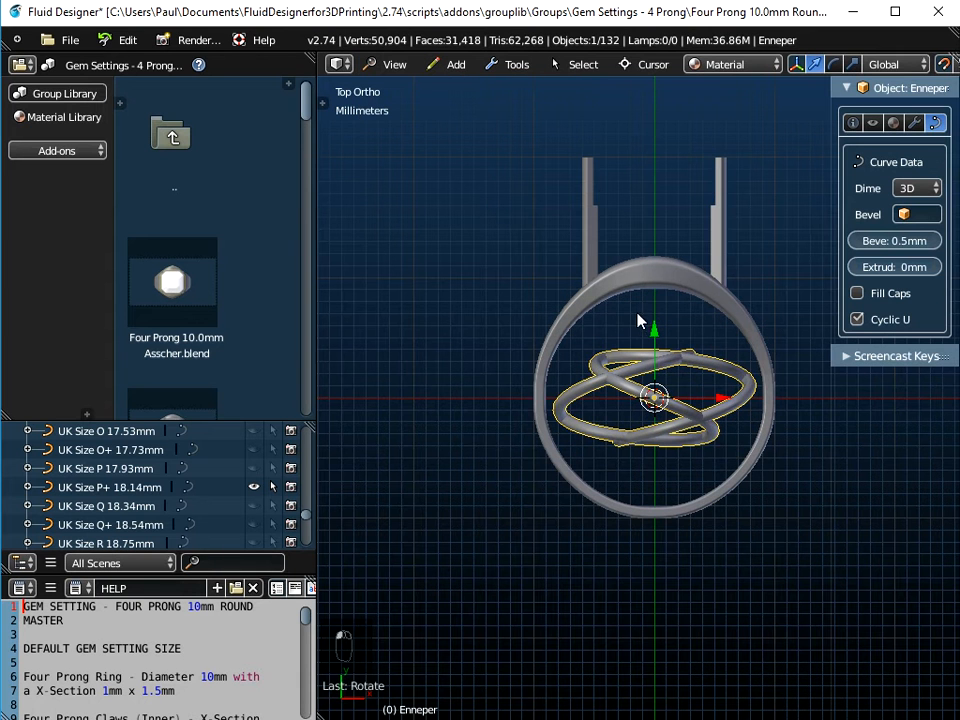
pyautogui.moveTo(658, 334); pyautogui.dragTo(679, 170)
pyautogui.scroll(4, 673, 232)
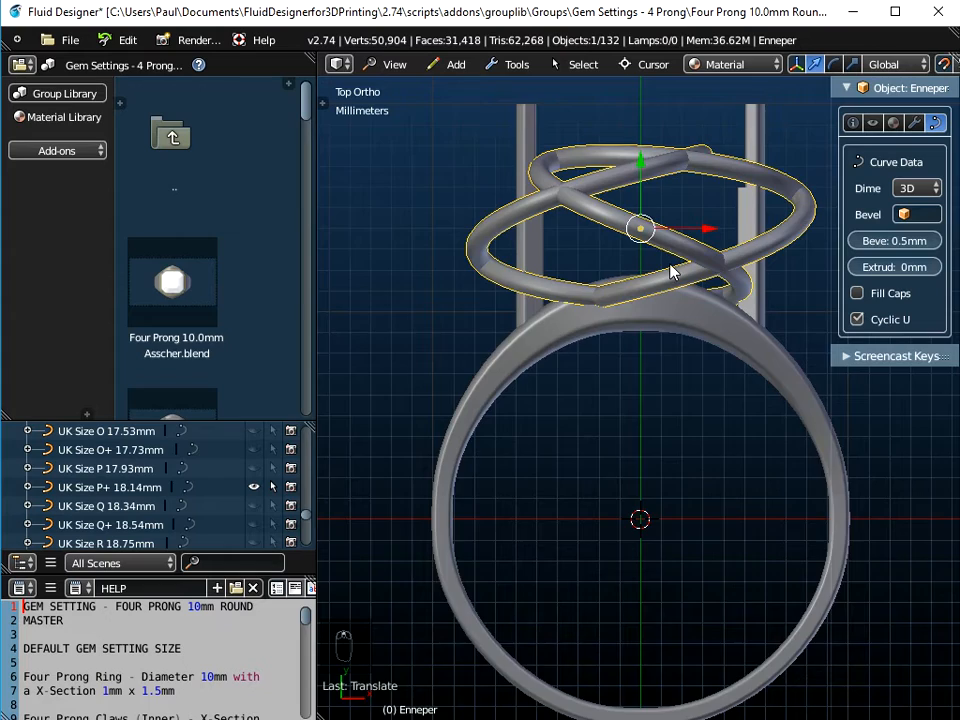
pyautogui.moveTo(639, 358); pyautogui.dragTo(657, 428, button='middle')
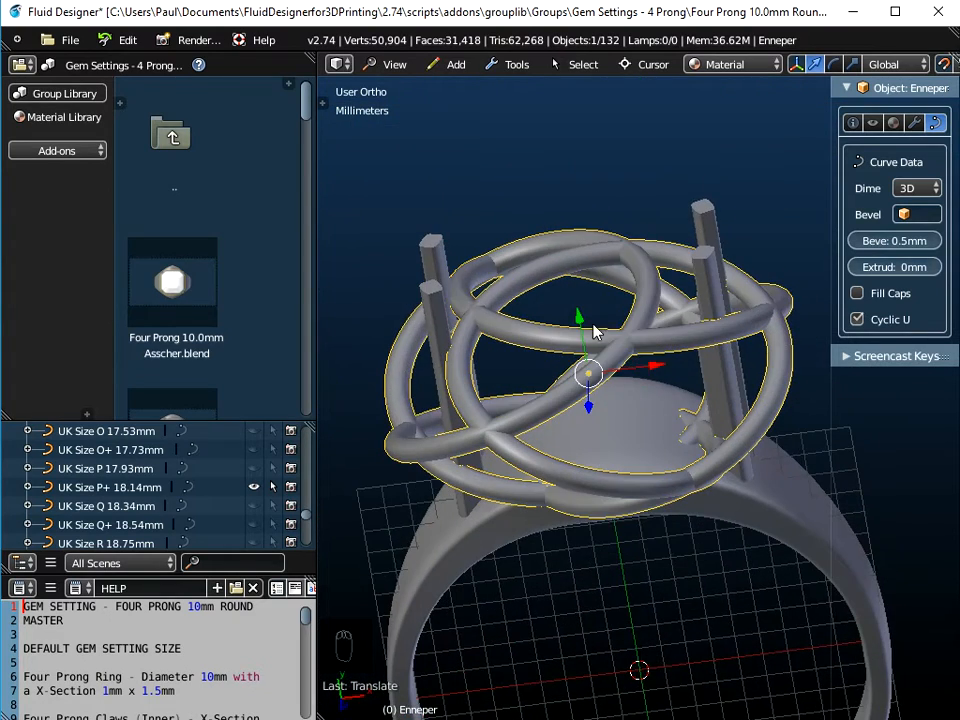
pyautogui.moveTo(645, 255); pyautogui.dragTo(636, 461, button='middle')
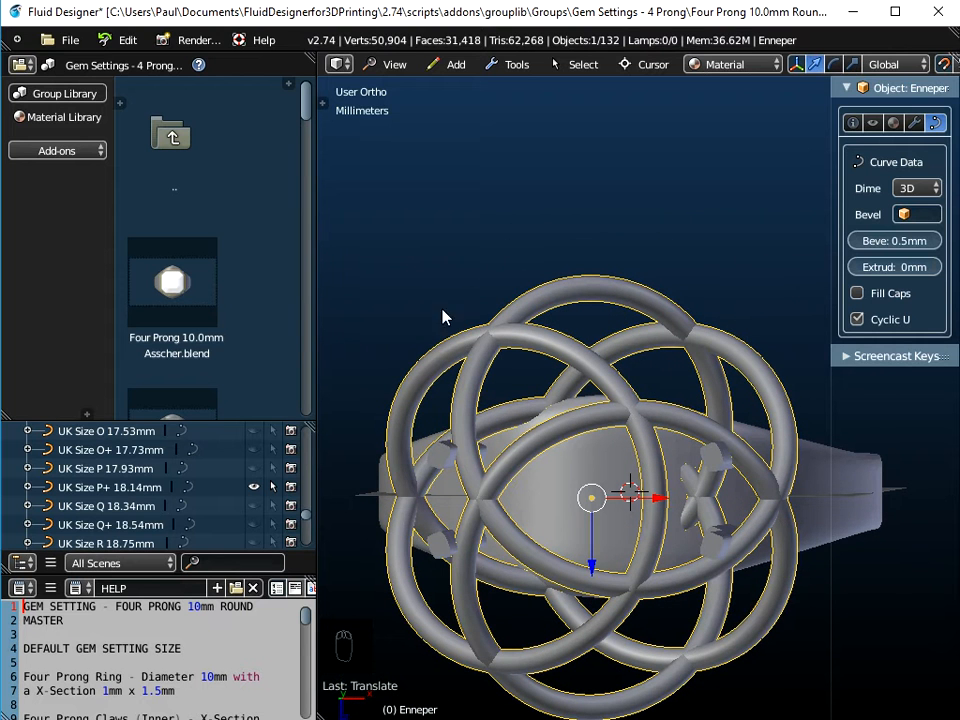
# Open the Gem Shapes category in the group library and browse to the Trillion gem.
pyautogui.keyDown('ctrl'); pyautogui.scroll(-1, 93, 64); pyautogui.keyUp('ctrl')
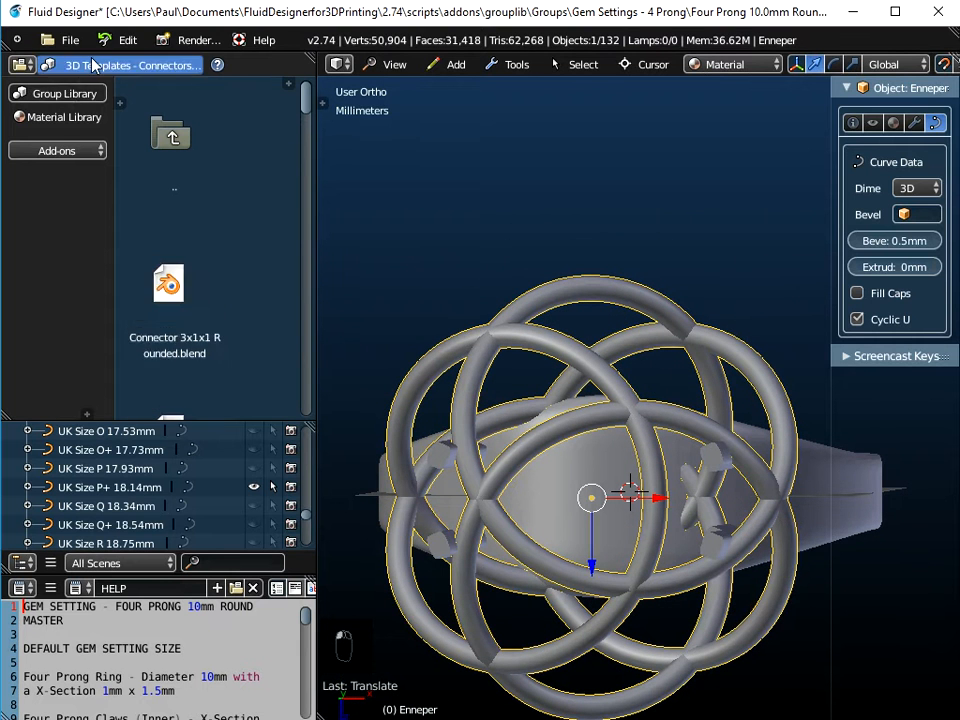
pyautogui.click(93, 64)
pyautogui.click(101, 354)
pyautogui.scroll(-8, 189, 152)
pyautogui.scroll(-7, 189, 155)
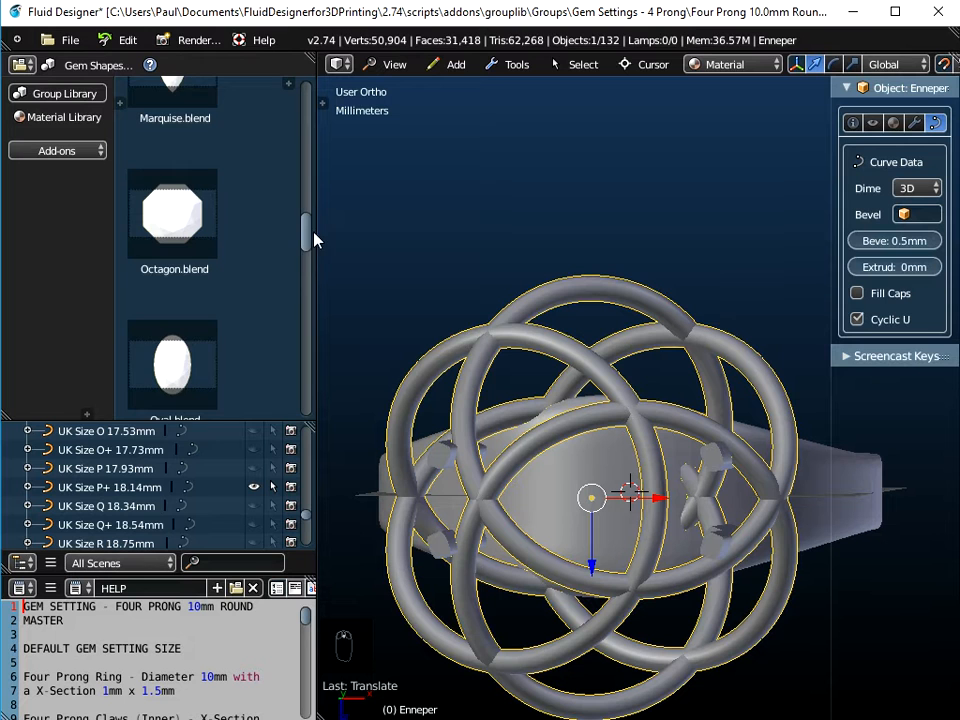
pyautogui.moveTo(306, 265); pyautogui.dragTo(315, 392)
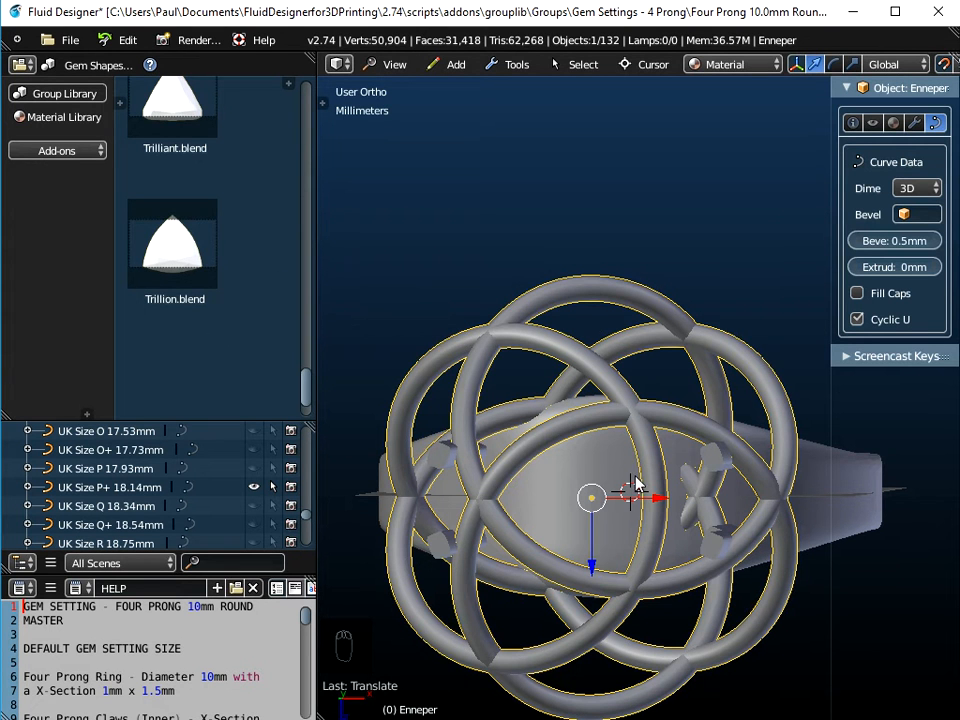
# Try 1 X-Section 1mm x 1mm and 1 X-Section 1mm x 2mm as the Enneper curve's bevel object.
pyautogui.moveTo(600, 505); pyautogui.dragTo(605, 378, button='middle')
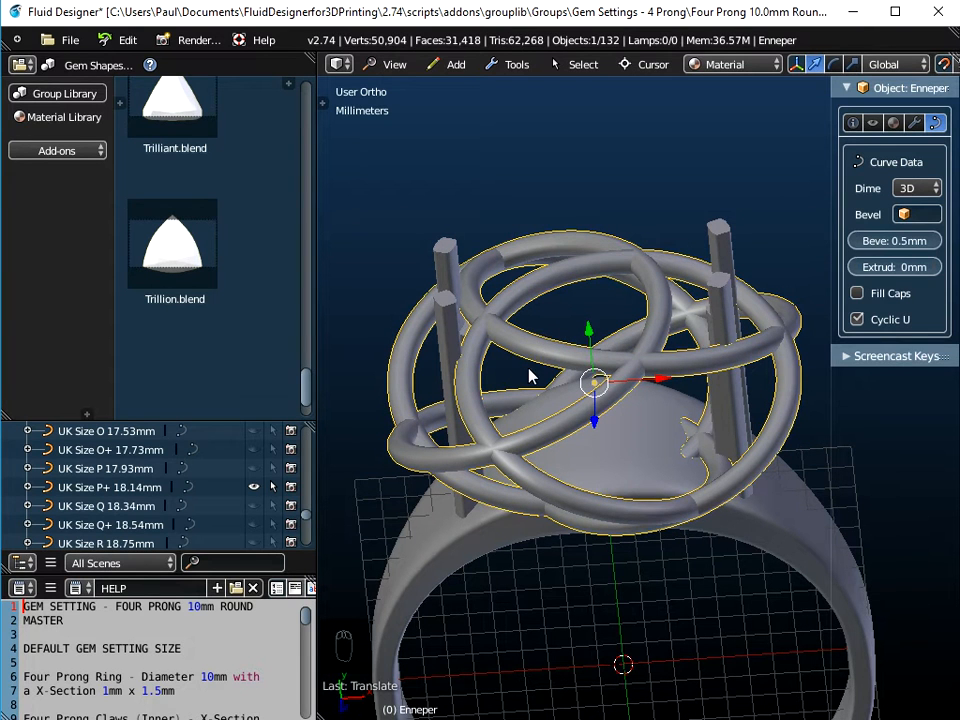
pyautogui.moveTo(832, 185); pyautogui.dragTo(665, 186)
pyautogui.click(813, 211)
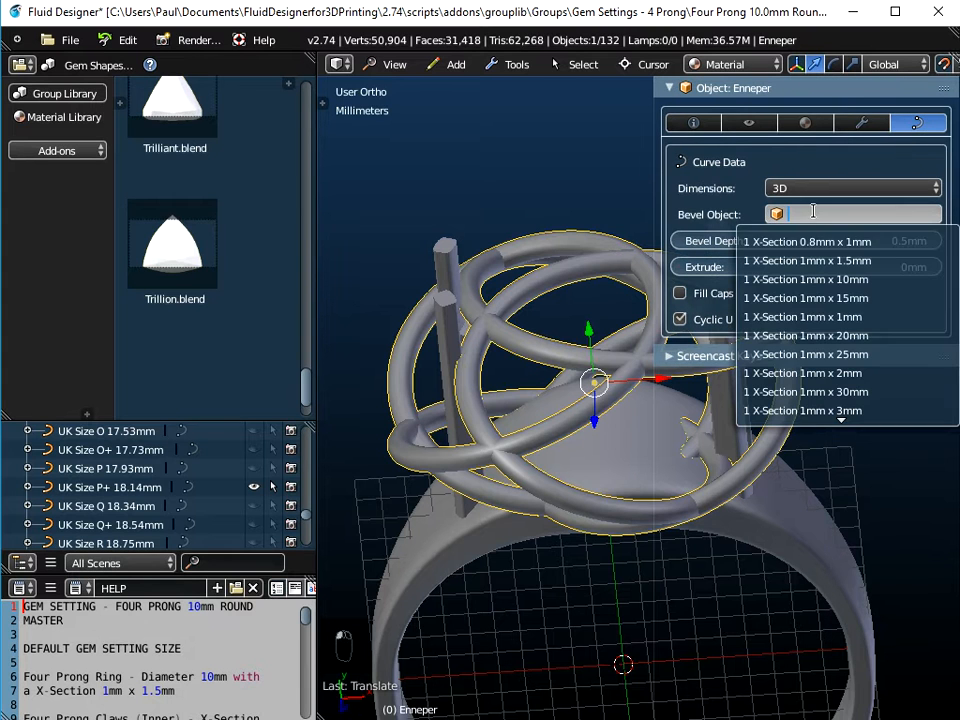
pyautogui.click(820, 316)
pyautogui.moveTo(570, 326); pyautogui.dragTo(537, 349, button='middle')
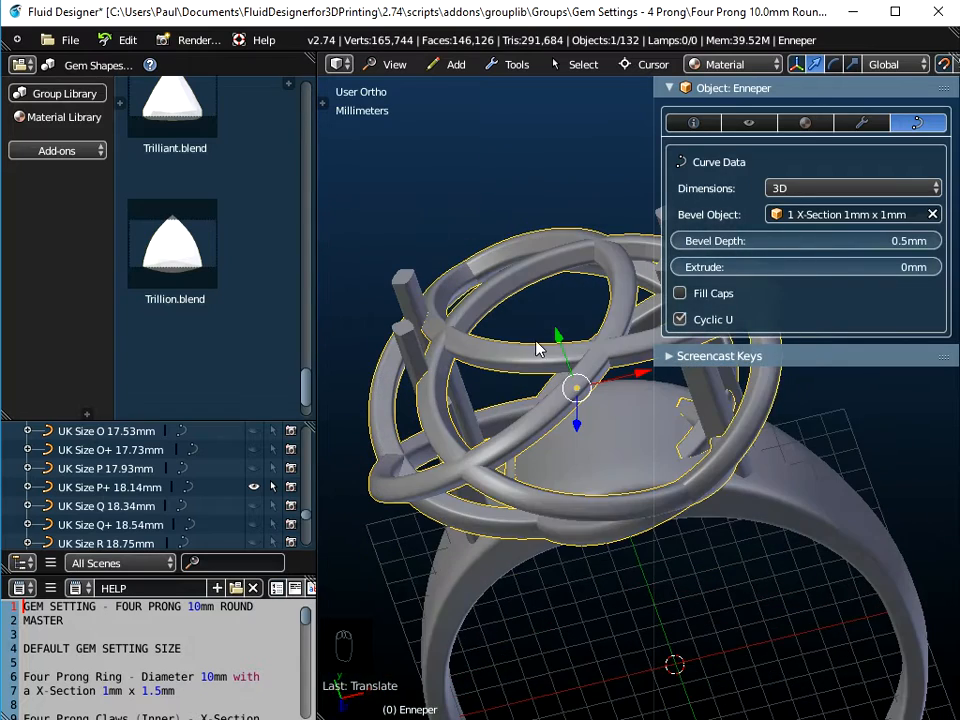
pyautogui.click(826, 216)
pyautogui.click(826, 374)
pyautogui.moveTo(529, 354)
pyautogui.mouseDown(button='middle')
pyautogui.moveTo(546, 294)
pyautogui.moveTo(518, 456)
pyautogui.moveTo(551, 476)
pyautogui.moveTo(566, 298)
pyautogui.moveTo(591, 375)
pyautogui.moveTo(540, 369)
pyautogui.mouseUp(button='middle')
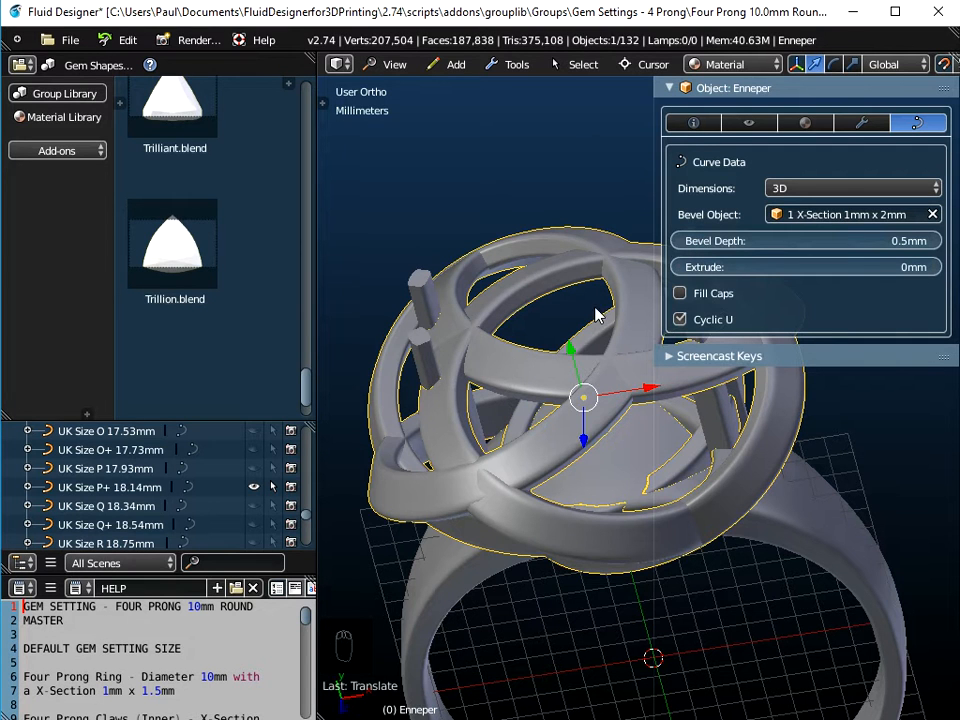
# Set the Enneper curve's bevel object to 3 X-Section 2mm x 1mm and inspect the strands around the claws.
pyautogui.click(827, 218)
pyautogui.scroll(-9, 800, 372)
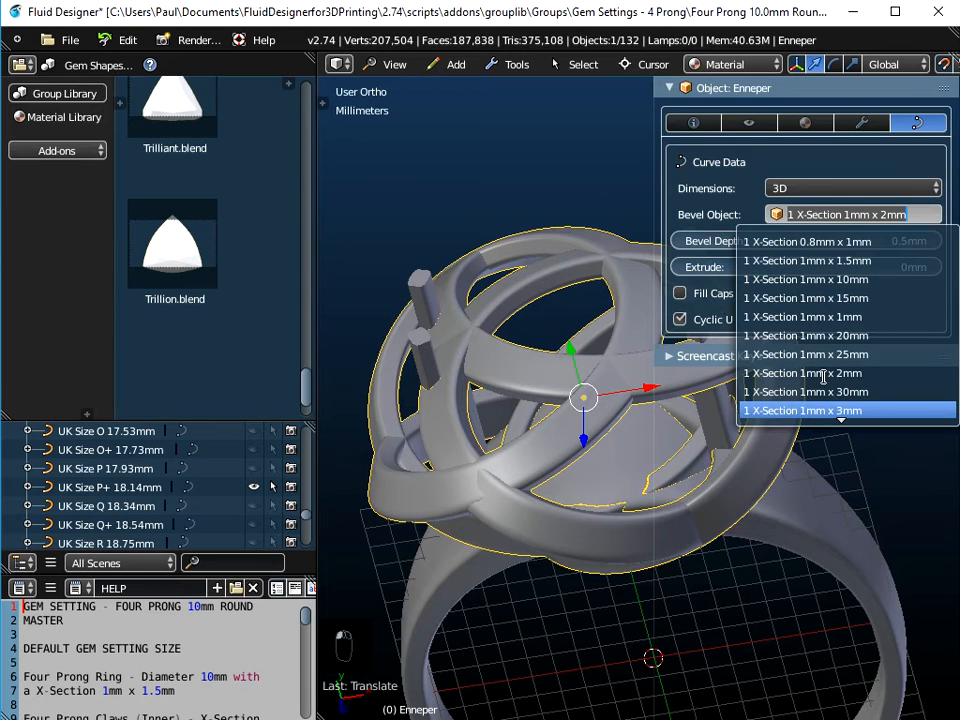
pyautogui.scroll(-9, 822, 377)
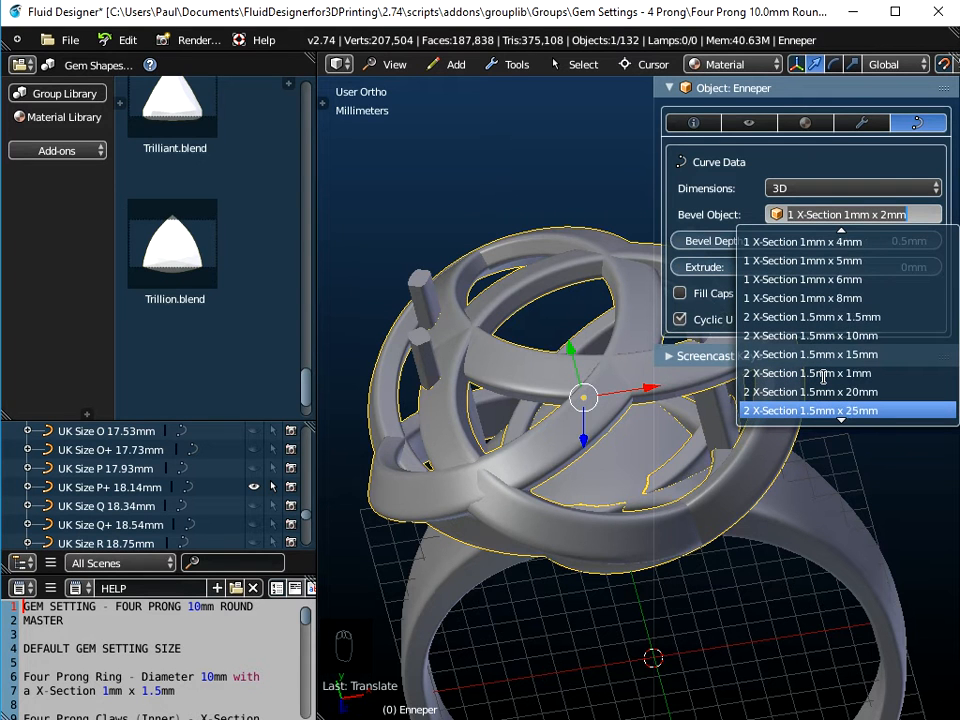
pyautogui.scroll(-6, 823, 377)
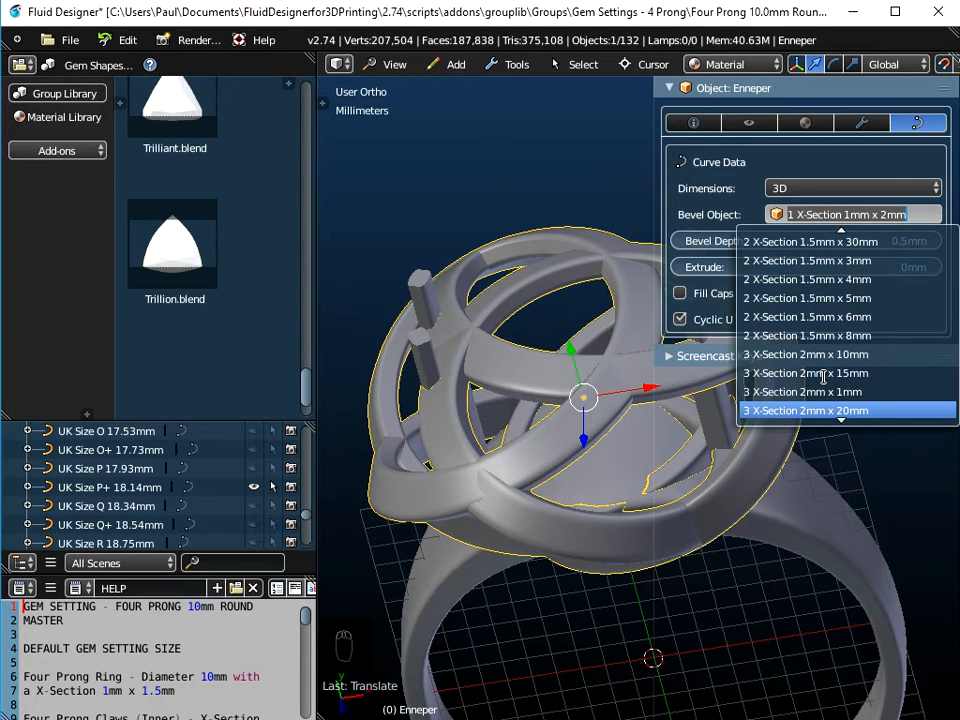
pyautogui.click(823, 391)
pyautogui.scroll(3, 570, 365)
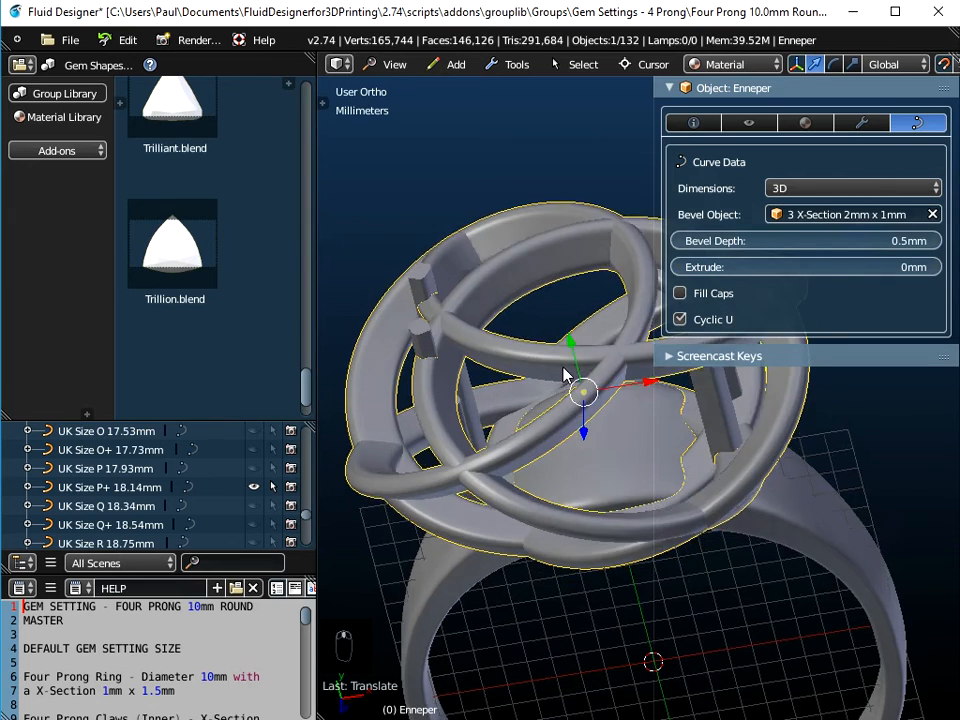
pyautogui.moveTo(565, 347); pyautogui.dragTo(547, 379, button='middle')
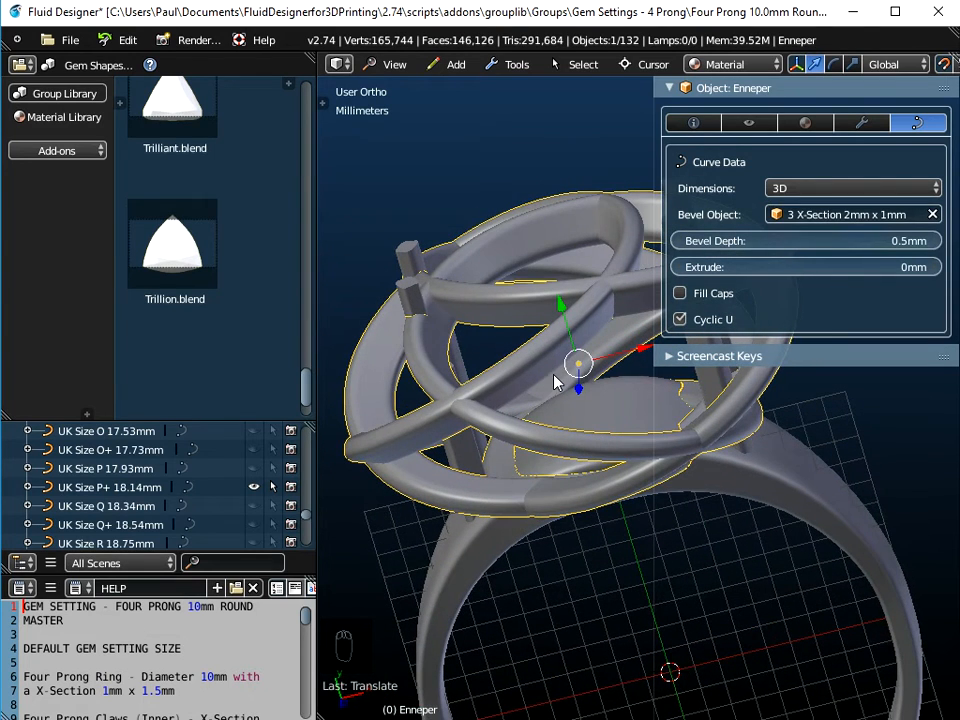
pyautogui.moveTo(557, 223); pyautogui.dragTo(553, 364, button='middle')
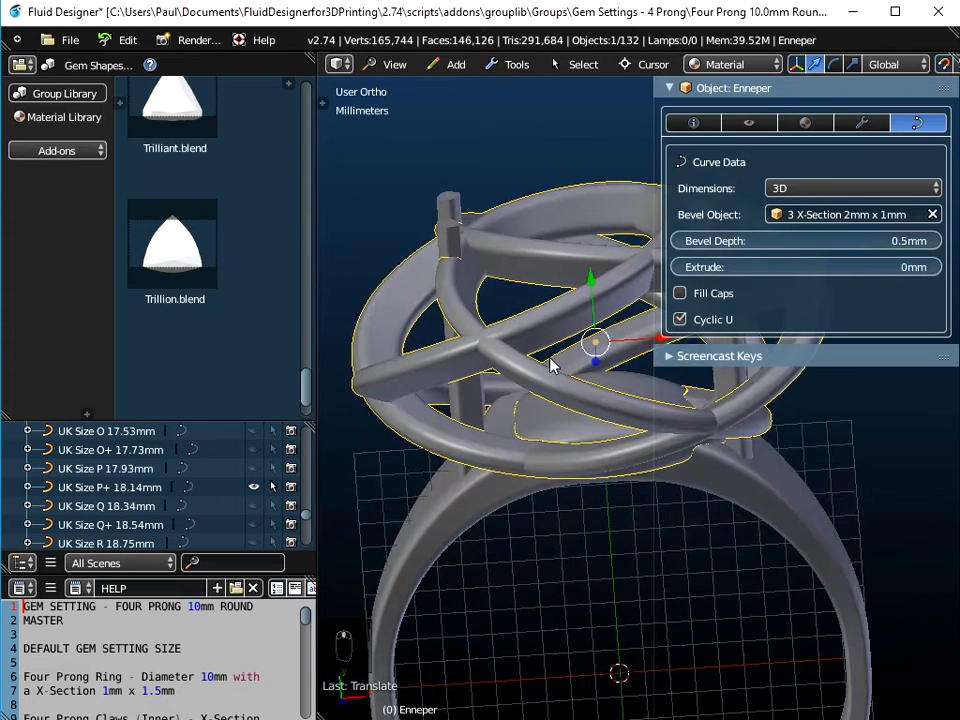
pyautogui.moveTo(651, 515); pyautogui.dragTo(764, 518)
pyautogui.moveTo(636, 563); pyautogui.dragTo(600, 245, button='middle')
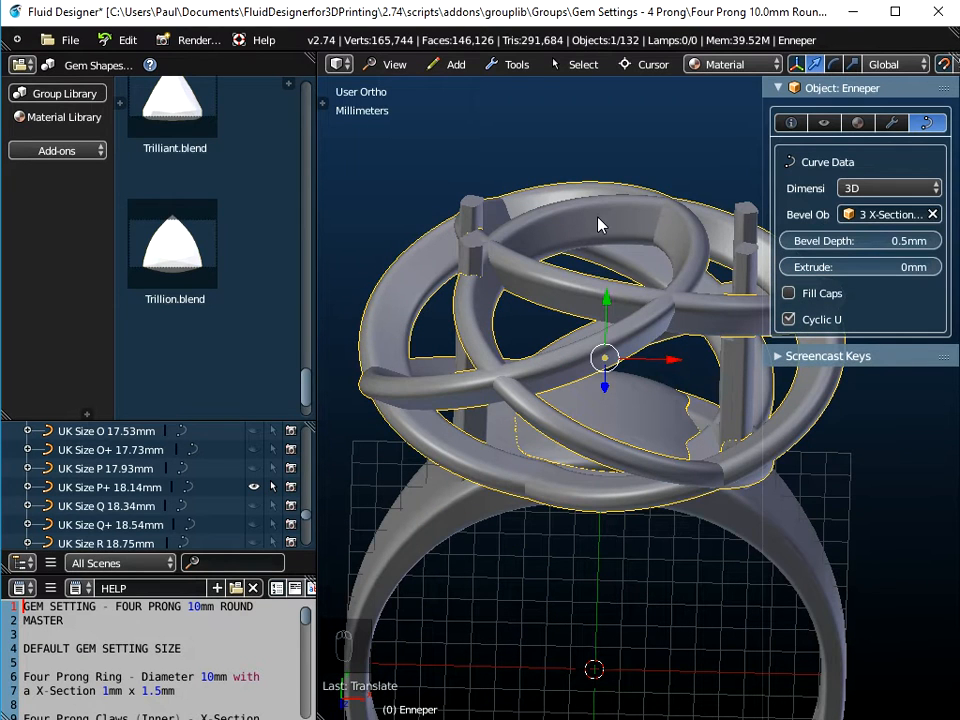
# Show the whole design in back view and set the Enneper curve's Y rotation to 30°.
pyautogui.click(394, 65)
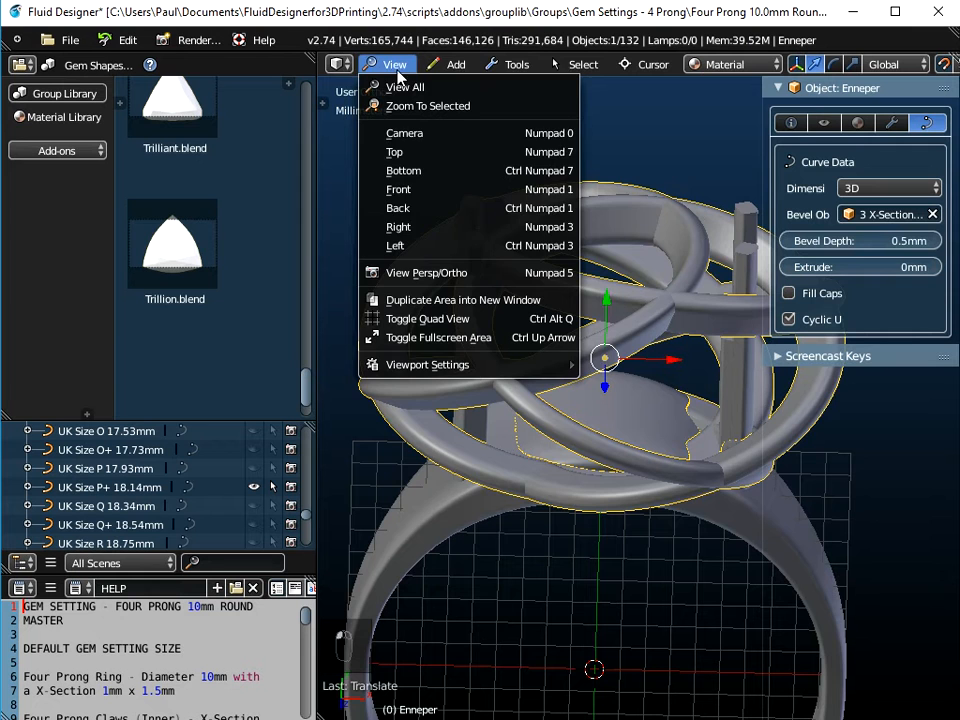
pyautogui.click(402, 207)
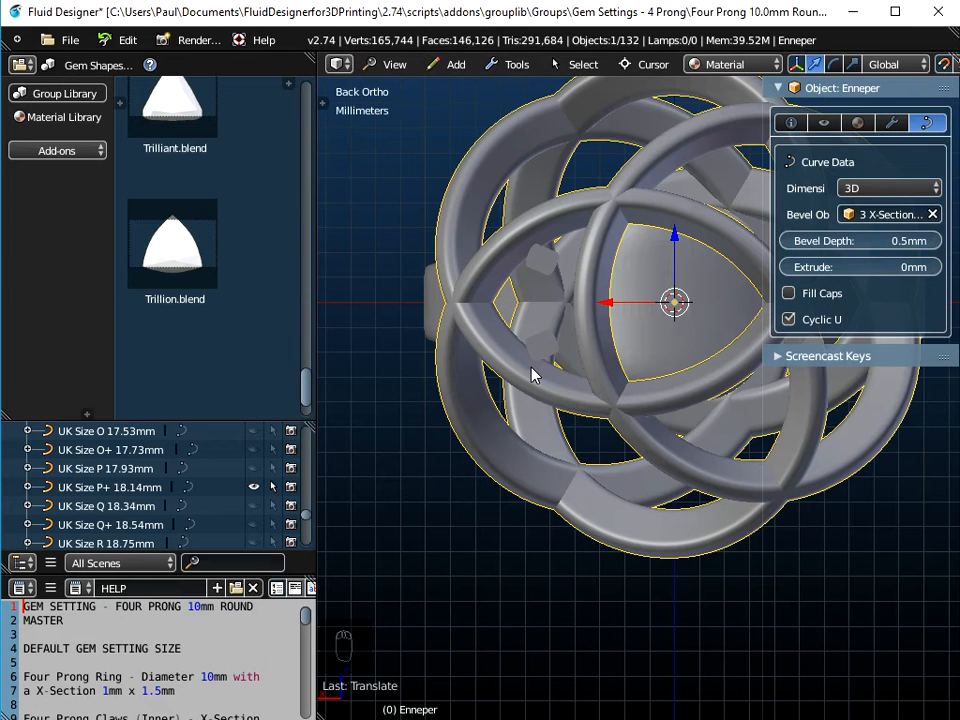
pyautogui.press('Home')
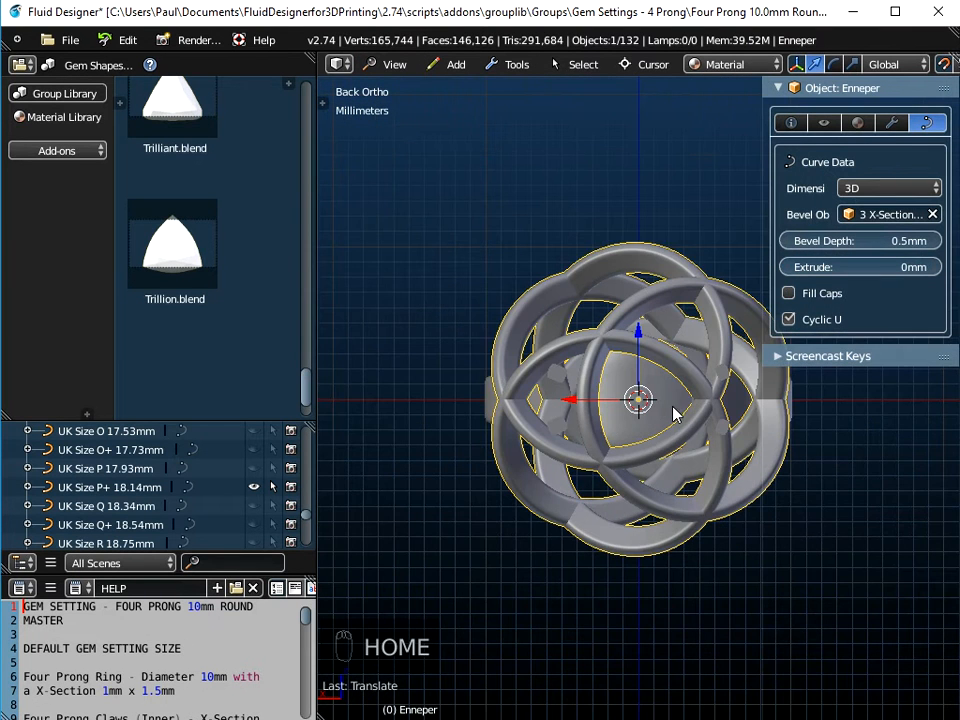
pyautogui.scroll(2, 673, 412)
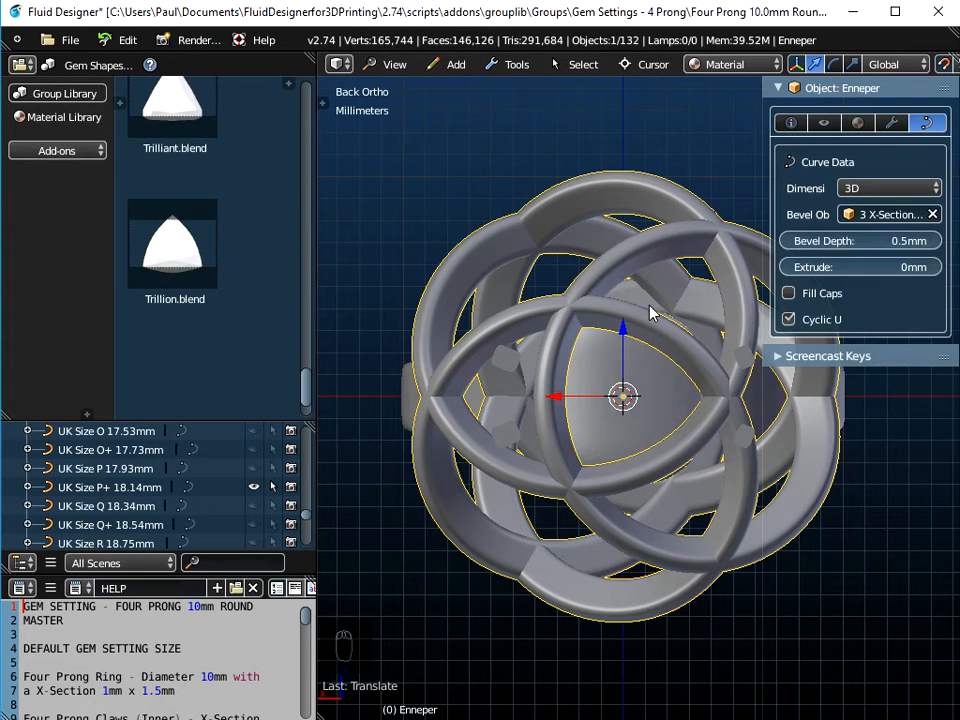
pyautogui.click(791, 122)
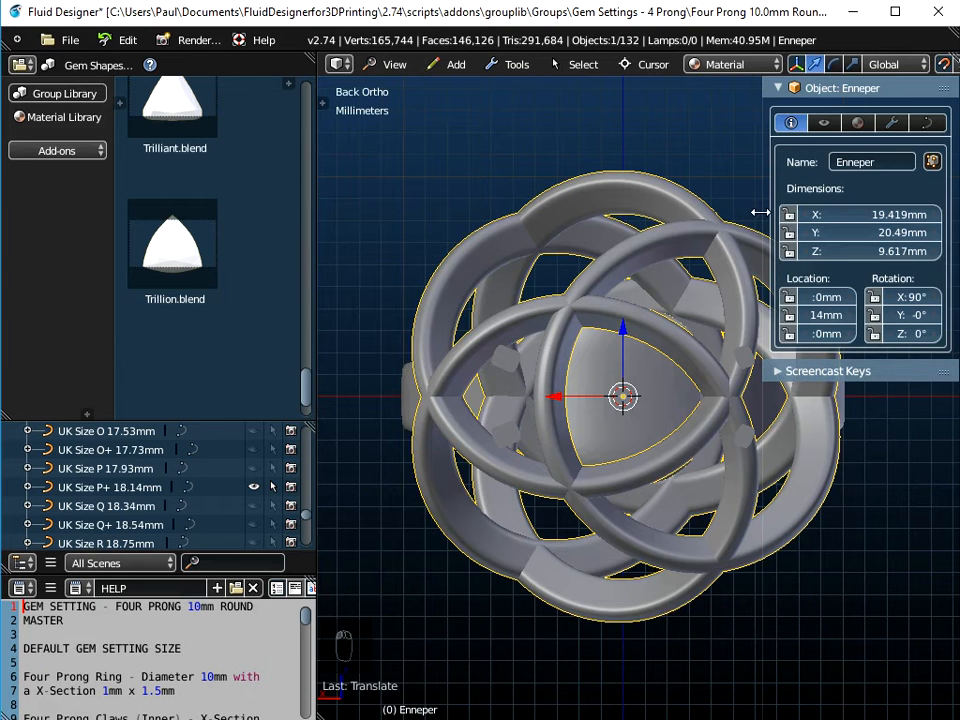
pyautogui.moveTo(760, 212); pyautogui.dragTo(713, 220)
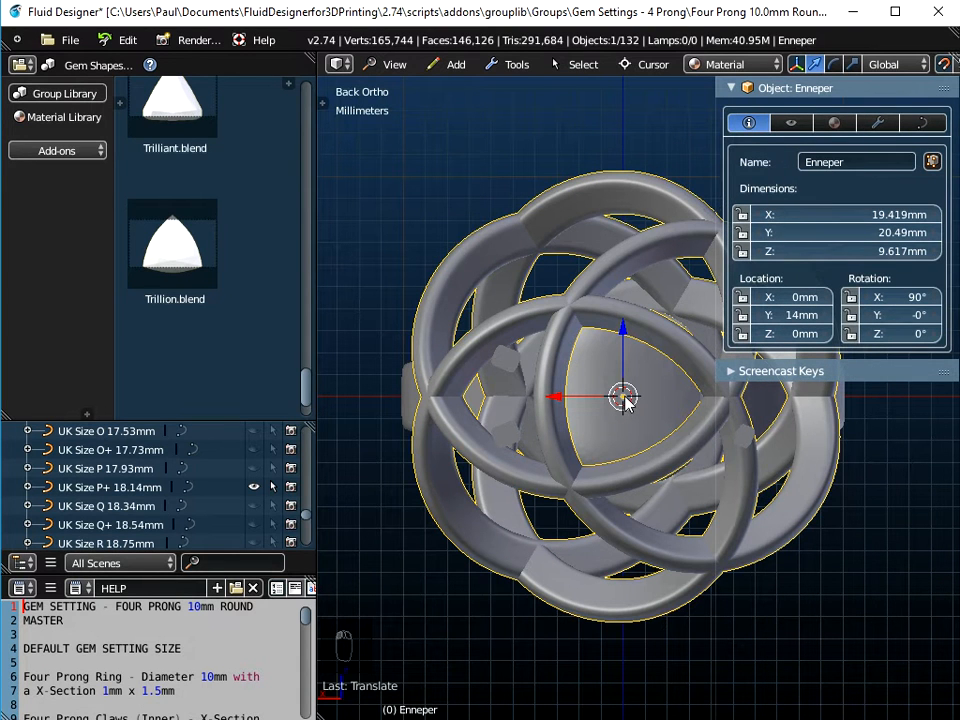
pyautogui.moveTo(898, 315); pyautogui.dragTo(955, 322)
pyautogui.click(905, 318)
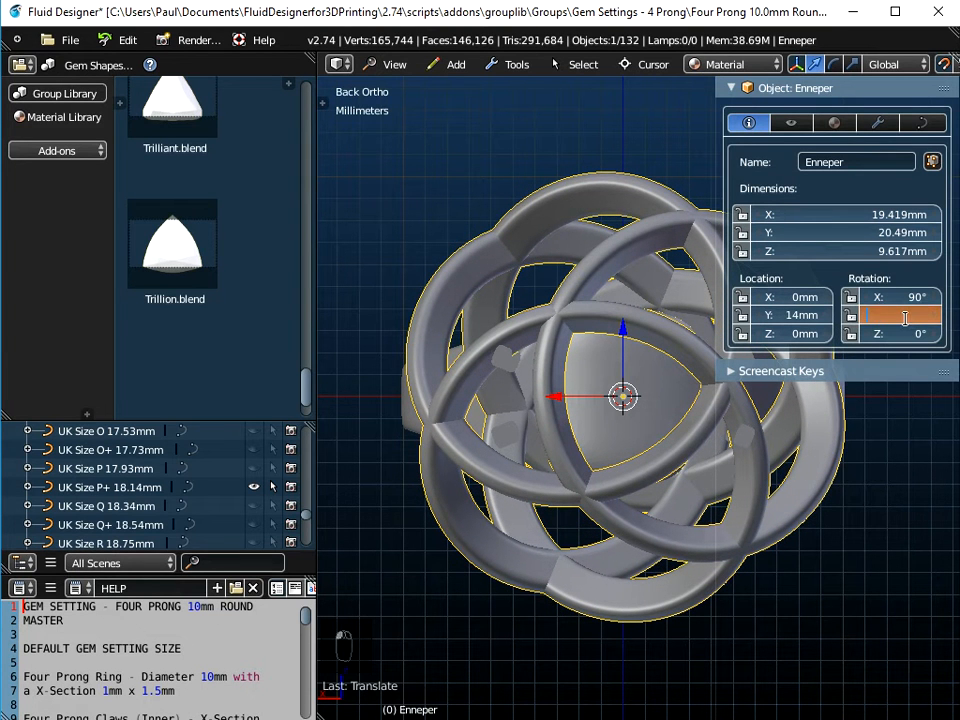
pyautogui.write('30')
pyautogui.press('Return')
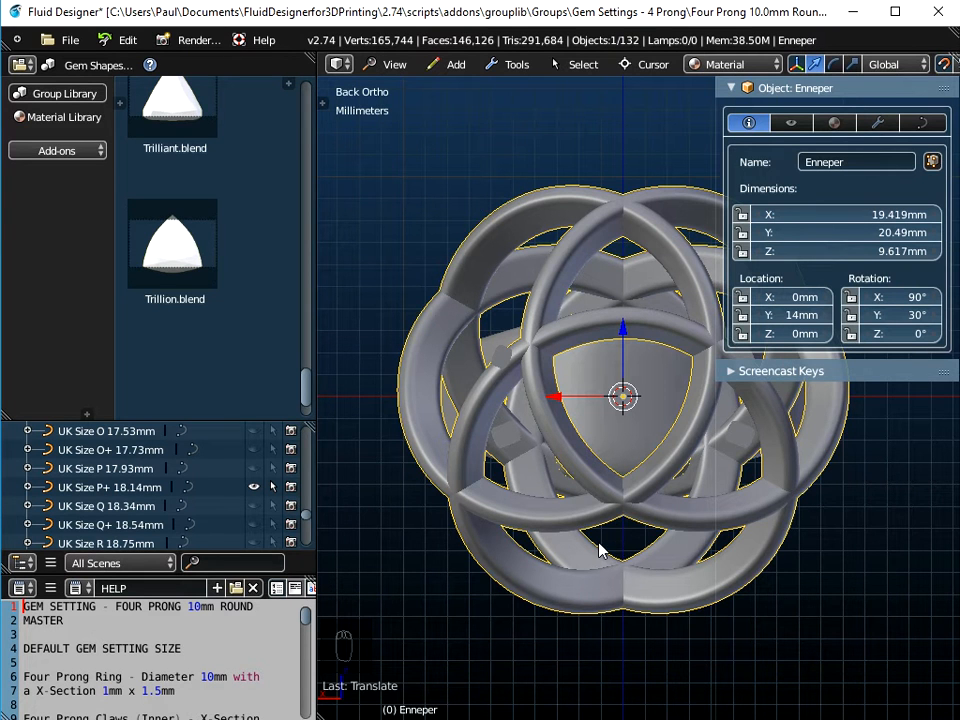
pyautogui.scroll(-1, 600, 548)
pyautogui.moveTo(618, 578); pyautogui.dragTo(591, 501, button='middle')
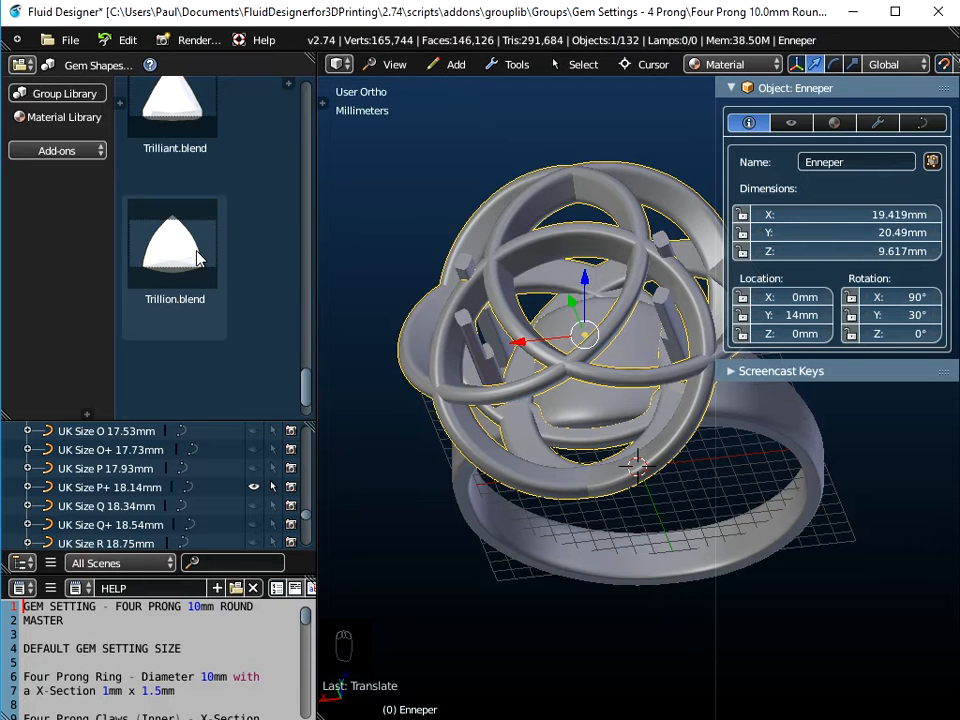
# Append the Trillion object from Trillion.blend in the Gem Shapes library folder.
pyautogui.click(67, 40)
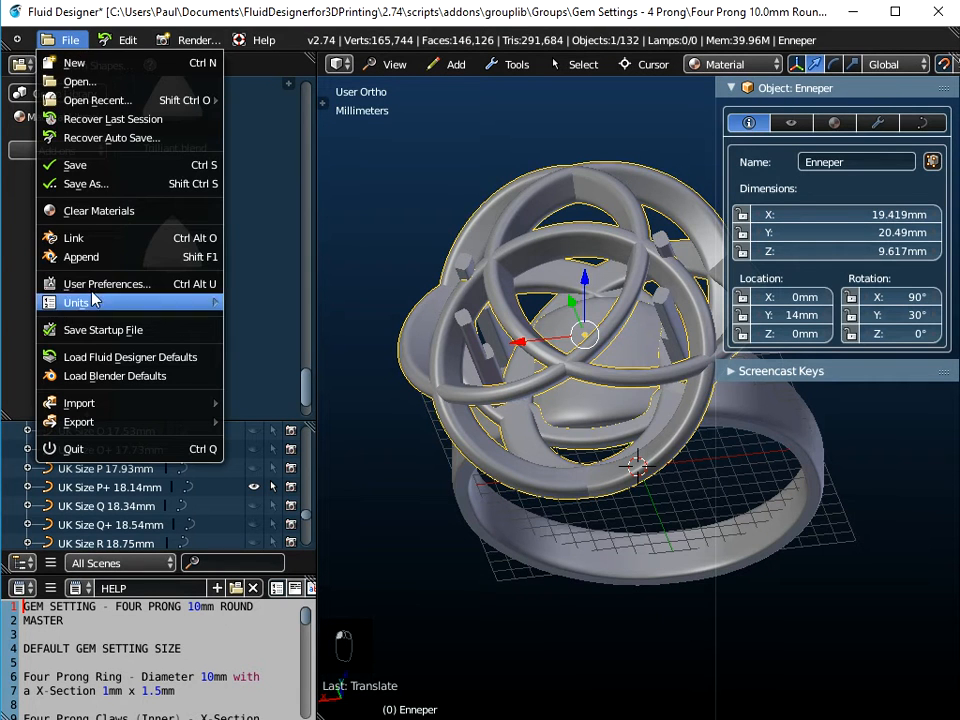
pyautogui.click(82, 257)
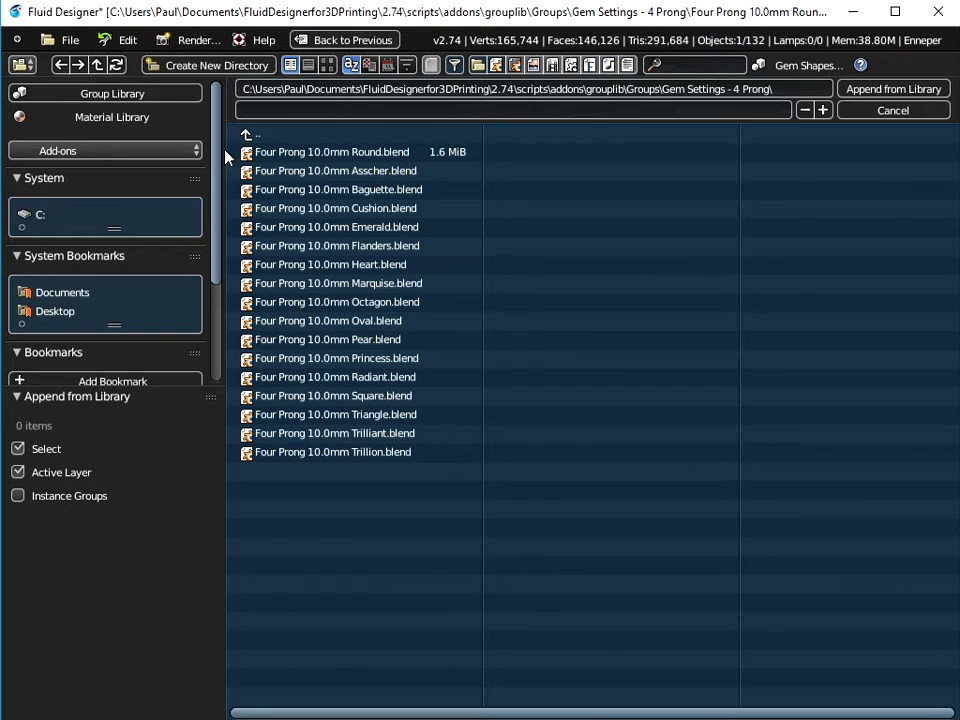
pyautogui.click(248, 133)
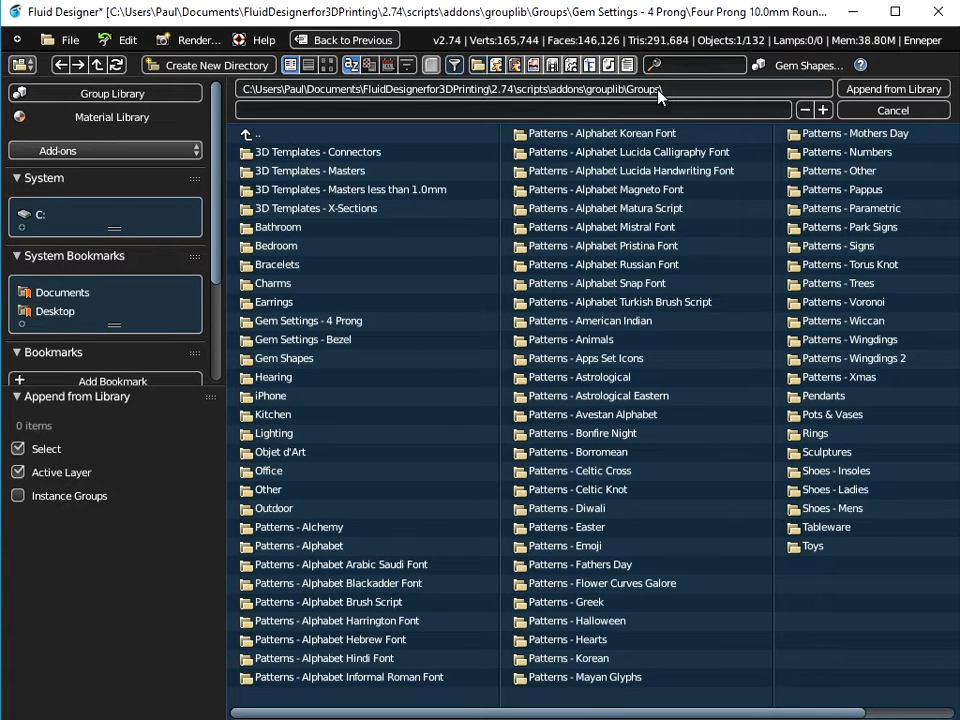
pyautogui.click(293, 360)
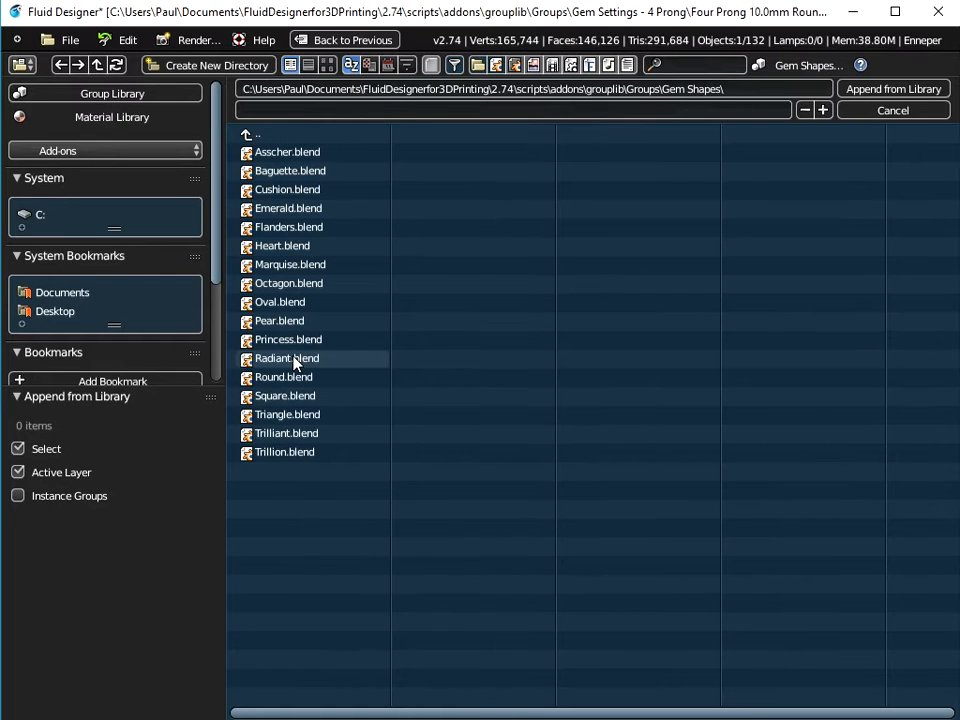
pyautogui.click(280, 453)
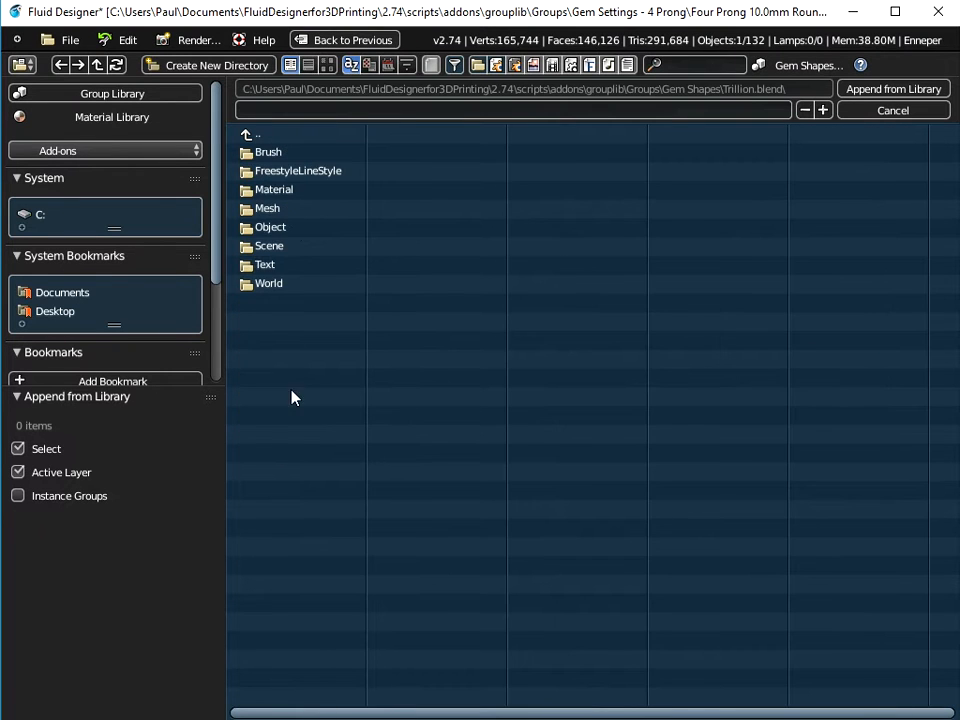
pyautogui.click(272, 230)
pyautogui.click(268, 154)
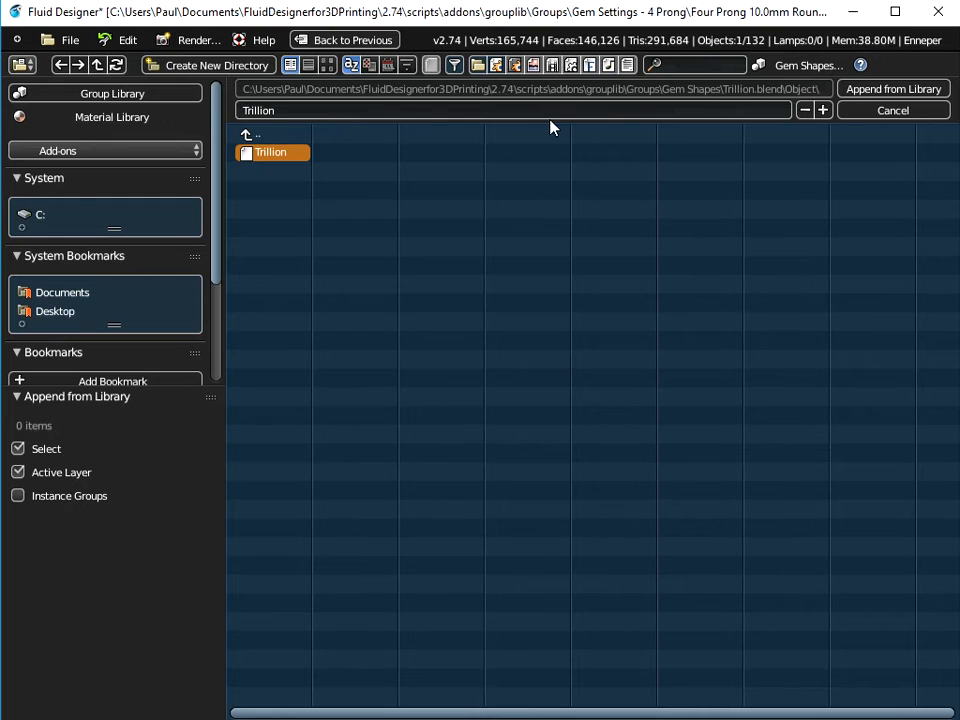
pyautogui.click(862, 94)
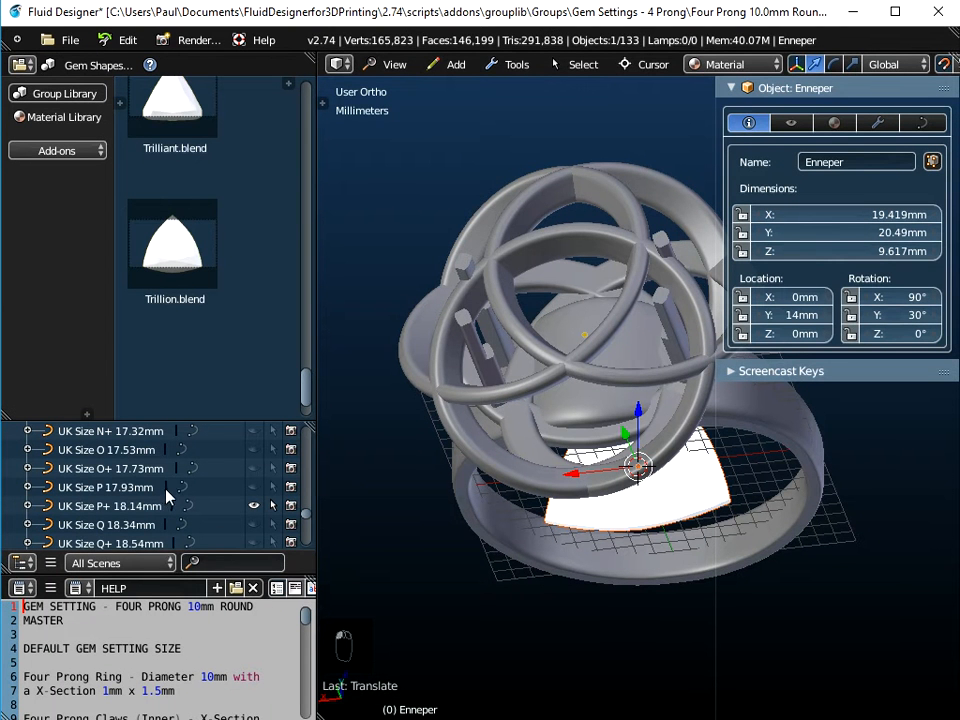
# Select the Trillion gem and, in top view, move it up along Y to 19mm, between the claw tips.
pyautogui.scroll(-4, 266, 521)
pyautogui.scroll(5, 262, 515)
pyautogui.scroll(10, 249, 490)
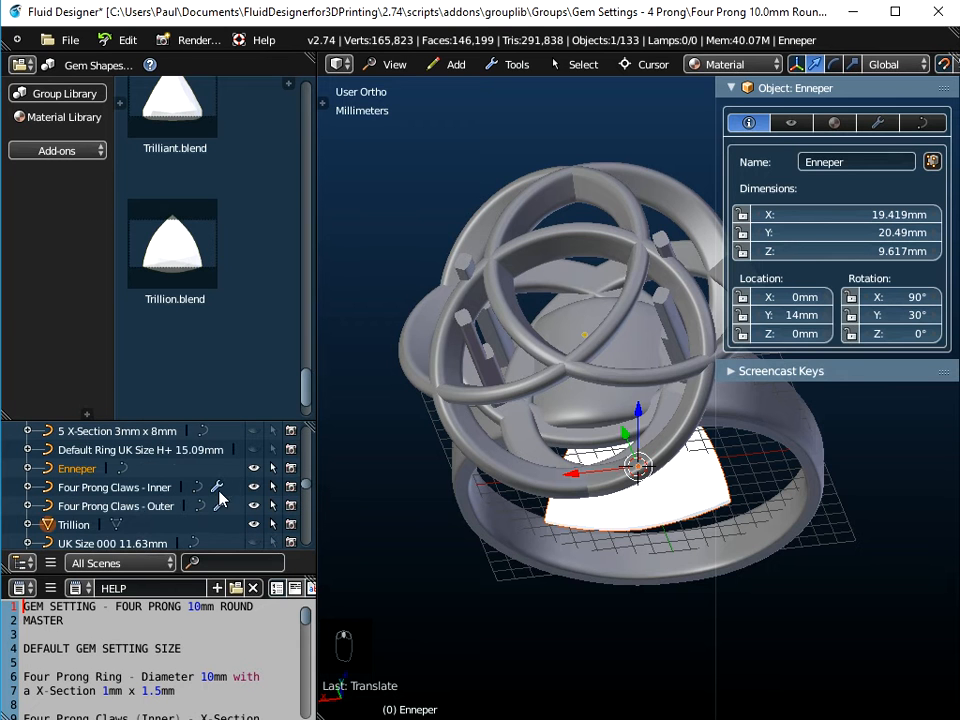
pyautogui.click(86, 523)
pyautogui.press('KP_Decimal')
pyautogui.moveTo(626, 468)
pyautogui.mouseDown(button='middle')
pyautogui.moveTo(658, 407)
pyautogui.moveTo(638, 477)
pyautogui.mouseUp(button='middle')
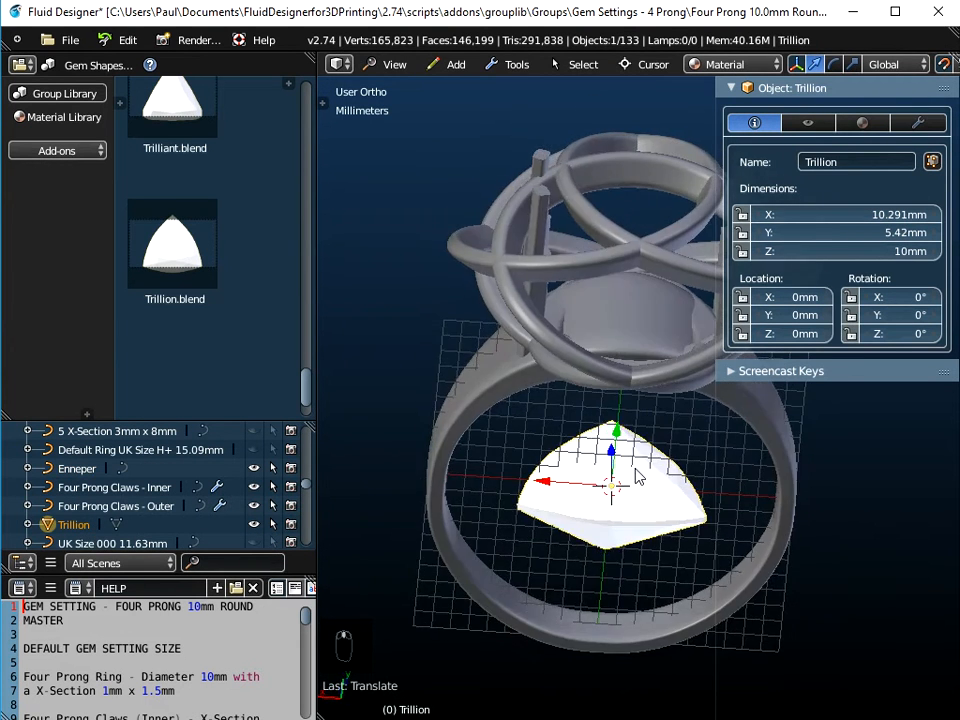
pyautogui.click(397, 64)
pyautogui.click(420, 154)
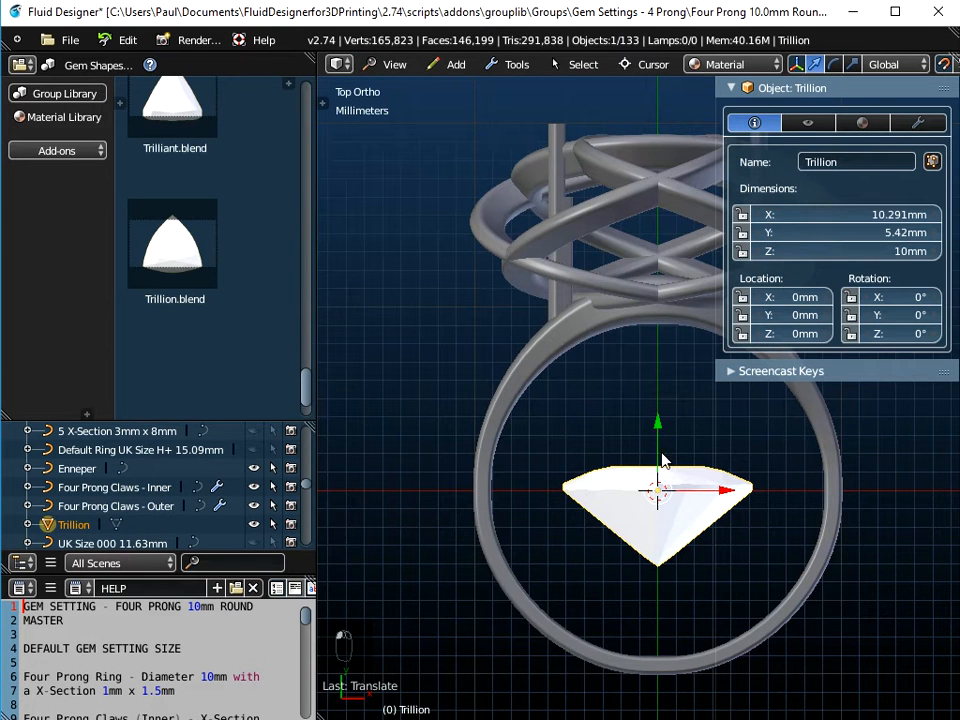
pyautogui.moveTo(660, 430); pyautogui.dragTo(684, 82)
pyautogui.scroll(-1, 604, 524)
pyautogui.keyDown('shift'); pyautogui.moveTo(562, 438); pyautogui.dragTo(458, 455, button='middle'); pyautogui.keyUp('shift')
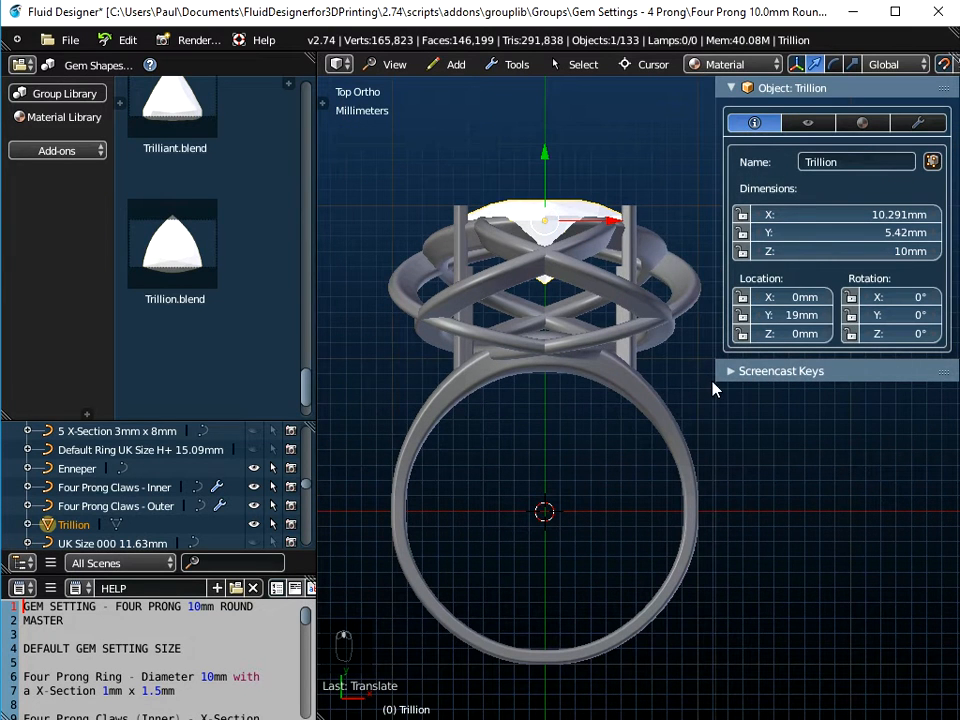
# Show the design in back view and set the Trillion gem's Y rotation to 180°.
pyautogui.moveTo(716, 418); pyautogui.dragTo(787, 418)
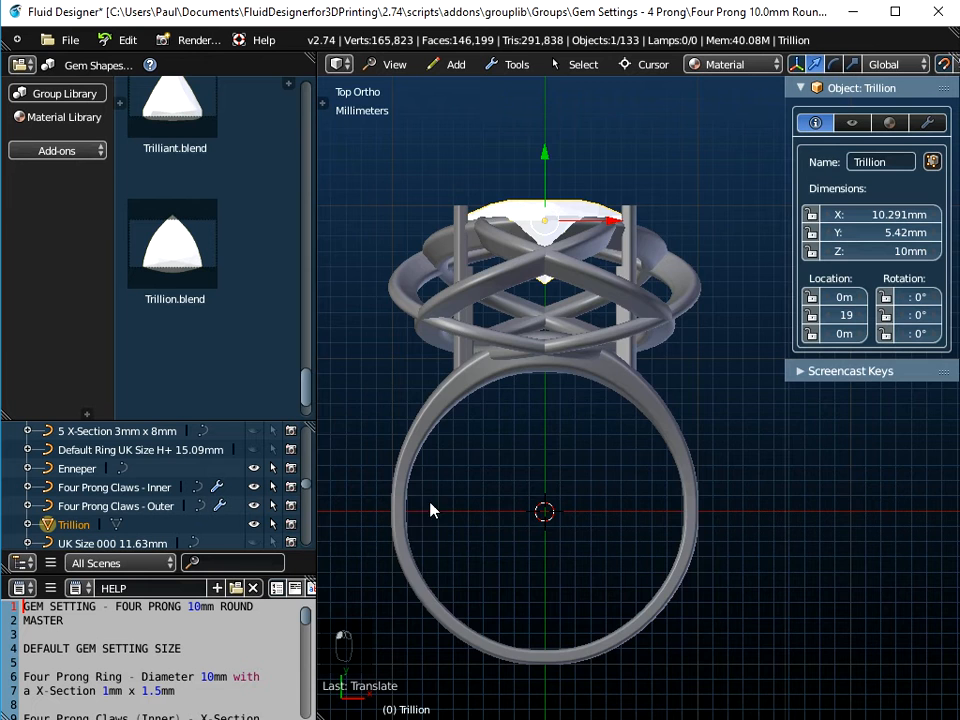
pyautogui.moveTo(567, 450); pyautogui.dragTo(560, 400, button='middle')
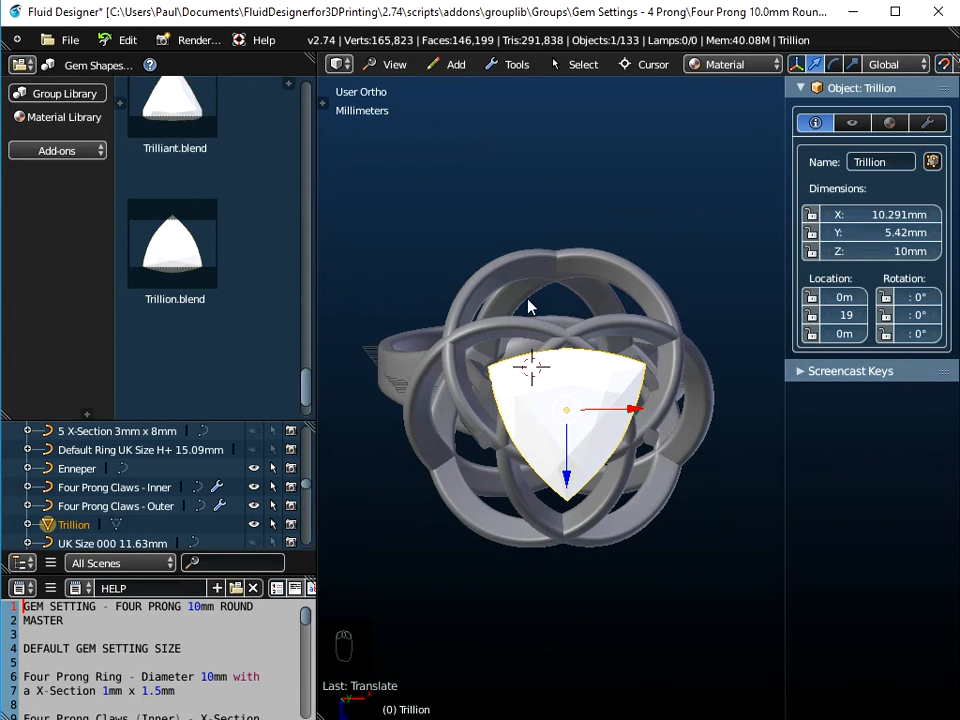
pyautogui.click(394, 65)
pyautogui.click(403, 151)
pyautogui.click(396, 64)
pyautogui.click(398, 208)
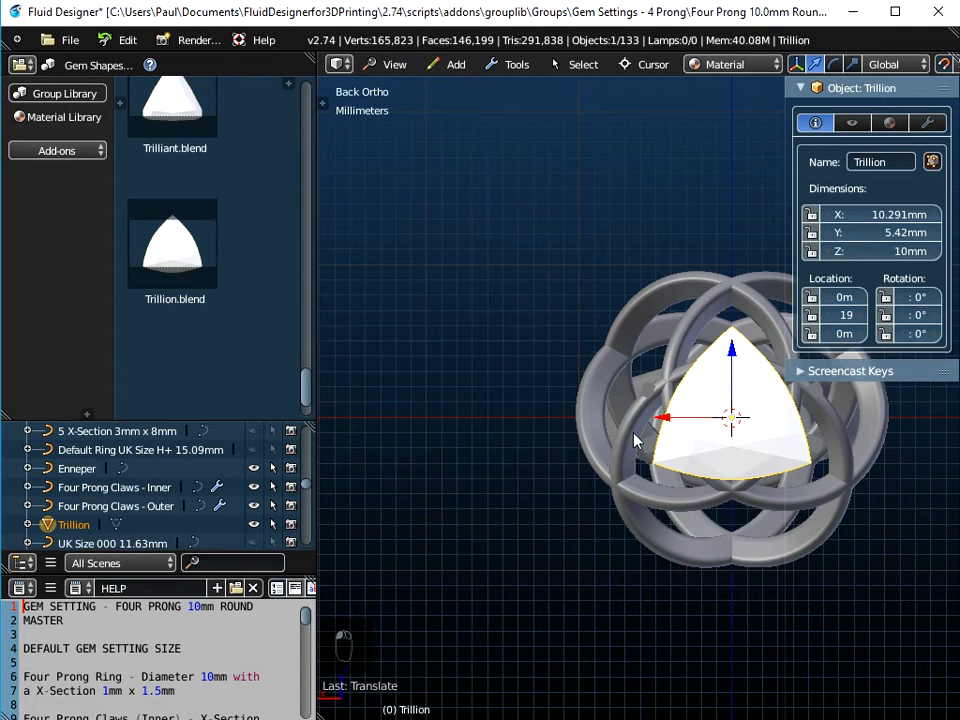
pyautogui.keyDown('shift'); pyautogui.moveTo(525, 407); pyautogui.dragTo(443, 380, button='middle'); pyautogui.keyUp('shift')
pyautogui.scroll(2, 540, 381)
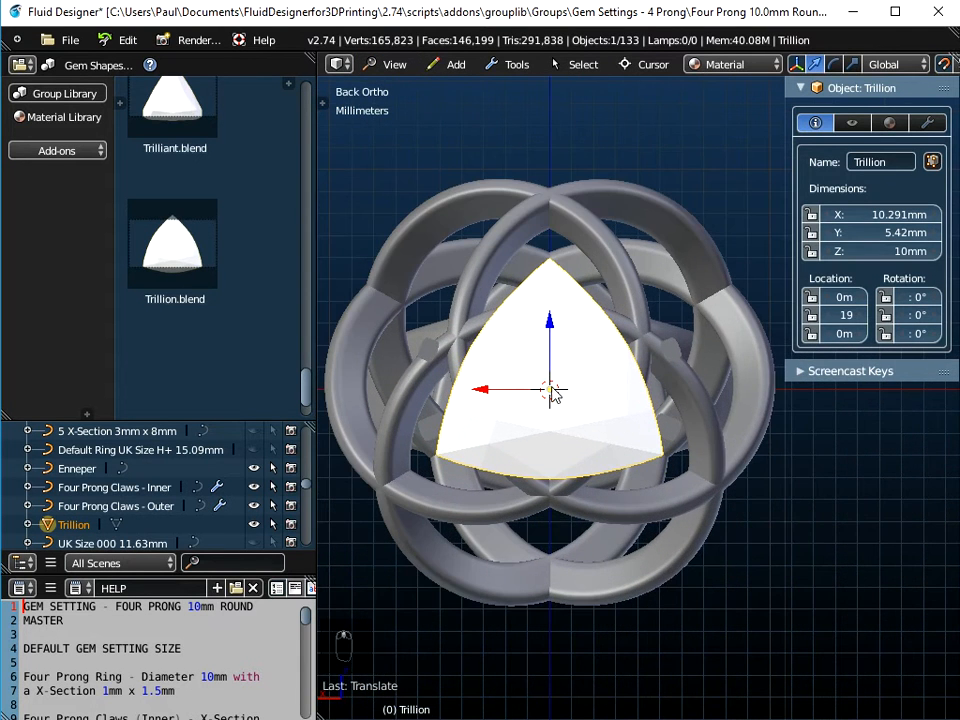
pyautogui.moveTo(481, 393)
pyautogui.mouseDown()
pyautogui.moveTo(647, 392)
pyautogui.moveTo(467, 388)
pyautogui.moveTo(659, 391)
pyautogui.moveTo(478, 389)
pyautogui.mouseUp()
pyautogui.moveTo(785, 315); pyautogui.dragTo(657, 315)
pyautogui.click(868, 315)
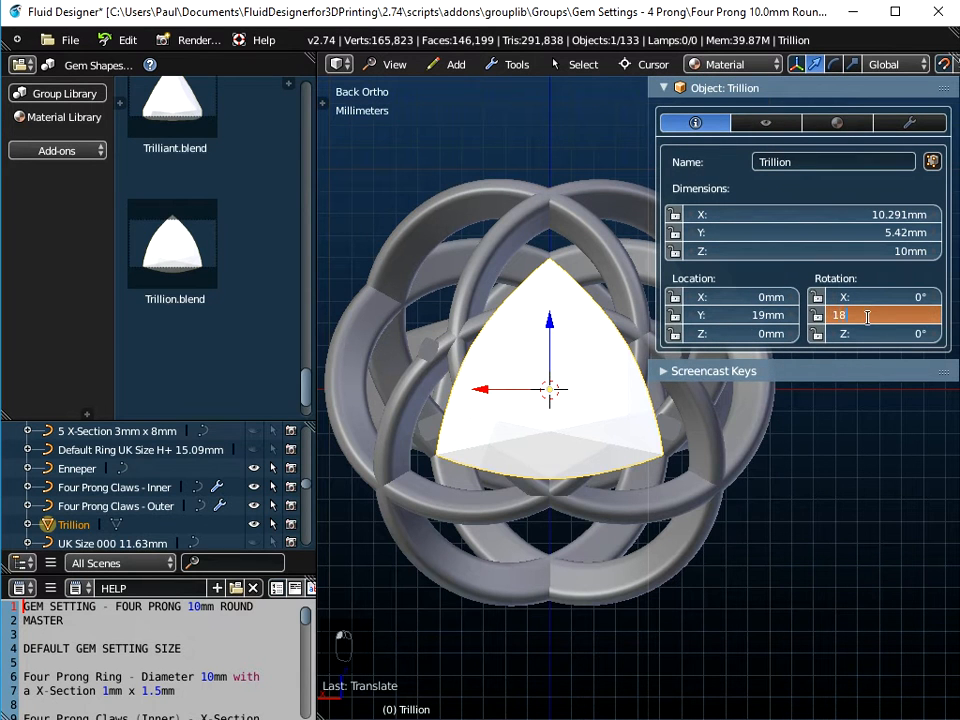
pyautogui.press('Return')
# Raise the Trillion gem along Y to 23mm so it sits clear above the claws and Enneper curve.
pyautogui.moveTo(648, 446); pyautogui.dragTo(720, 435)
pyautogui.moveTo(598, 550); pyautogui.dragTo(602, 481, button='middle')
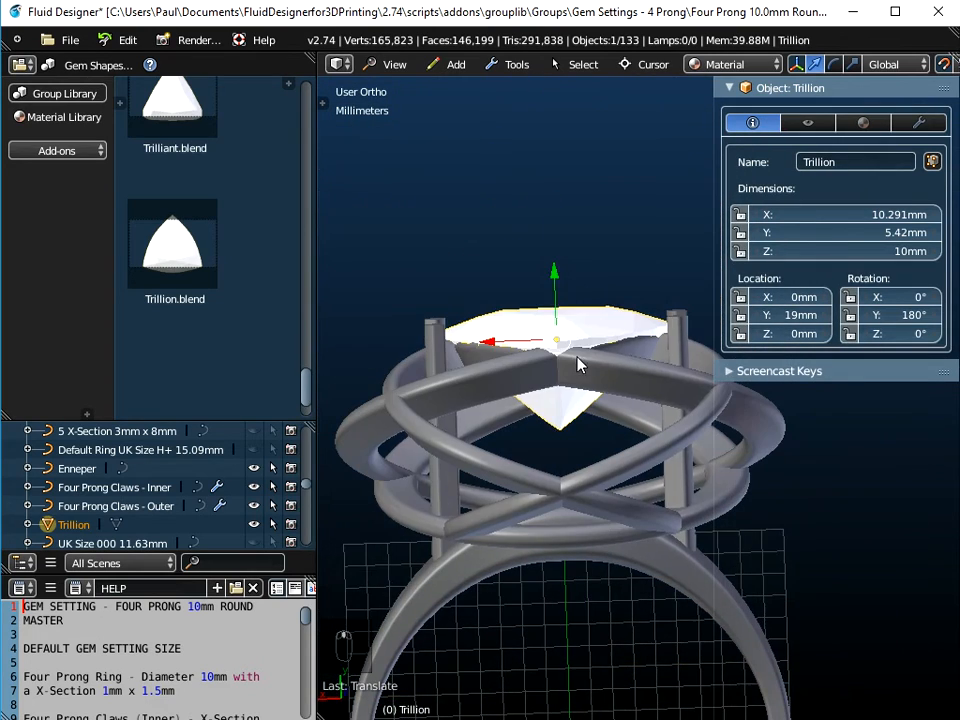
pyautogui.moveTo(555, 283); pyautogui.dragTo(563, 188)
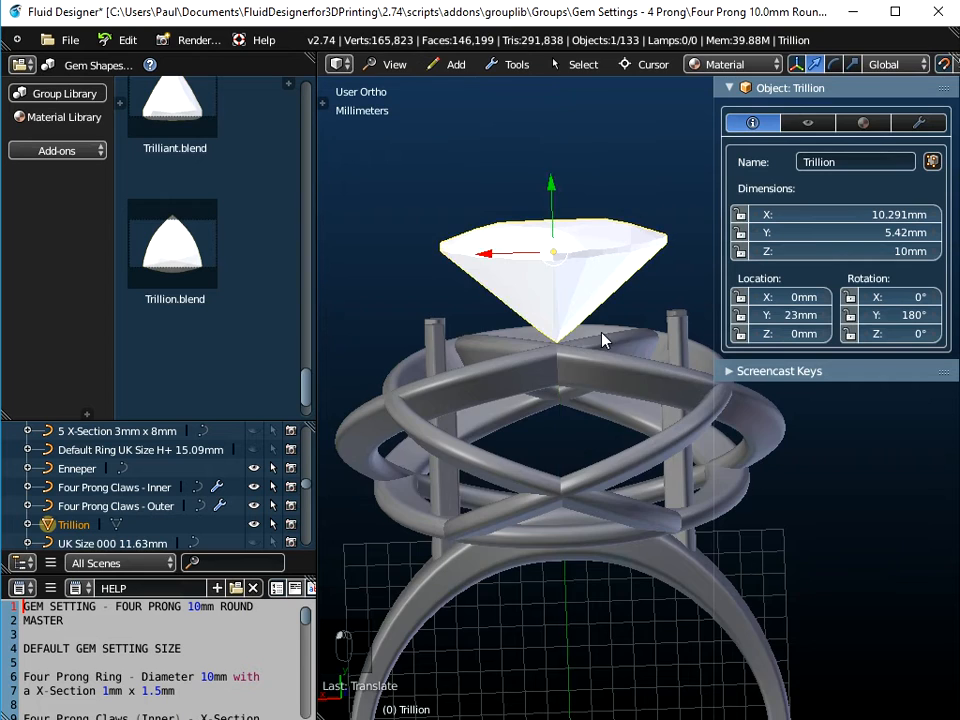
pyautogui.moveTo(606, 338); pyautogui.dragTo(612, 423, button='middle')
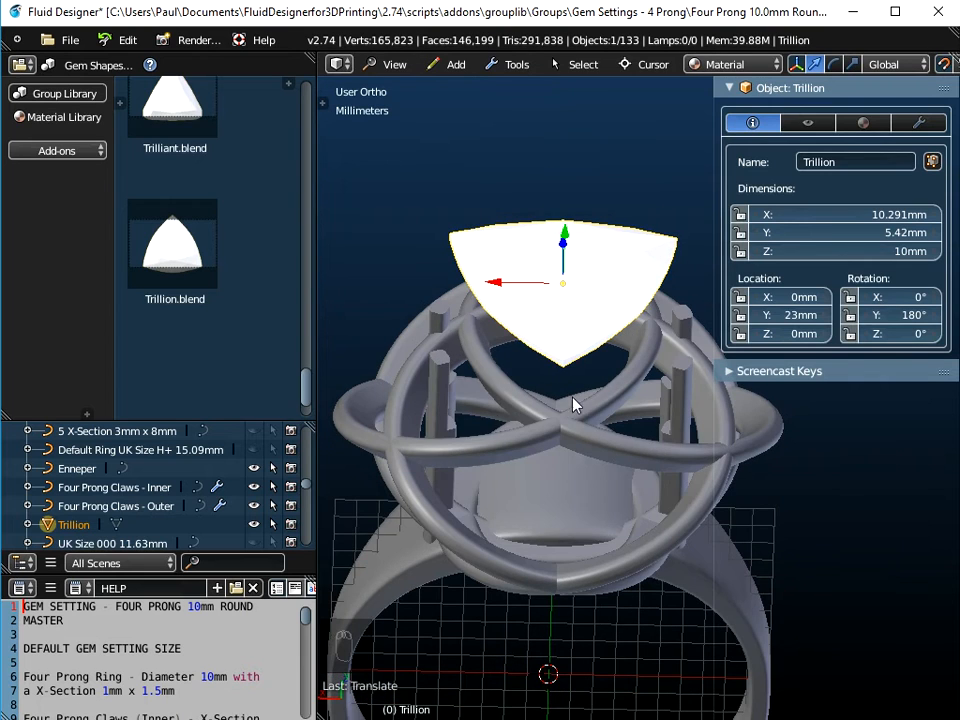
pyautogui.moveTo(473, 362); pyautogui.dragTo(500, 507, button='middle')
# In back view, scale the Trillion gem uniformly to 0.8 to fit the central opening of the Enneper curve.
pyautogui.click(405, 71)
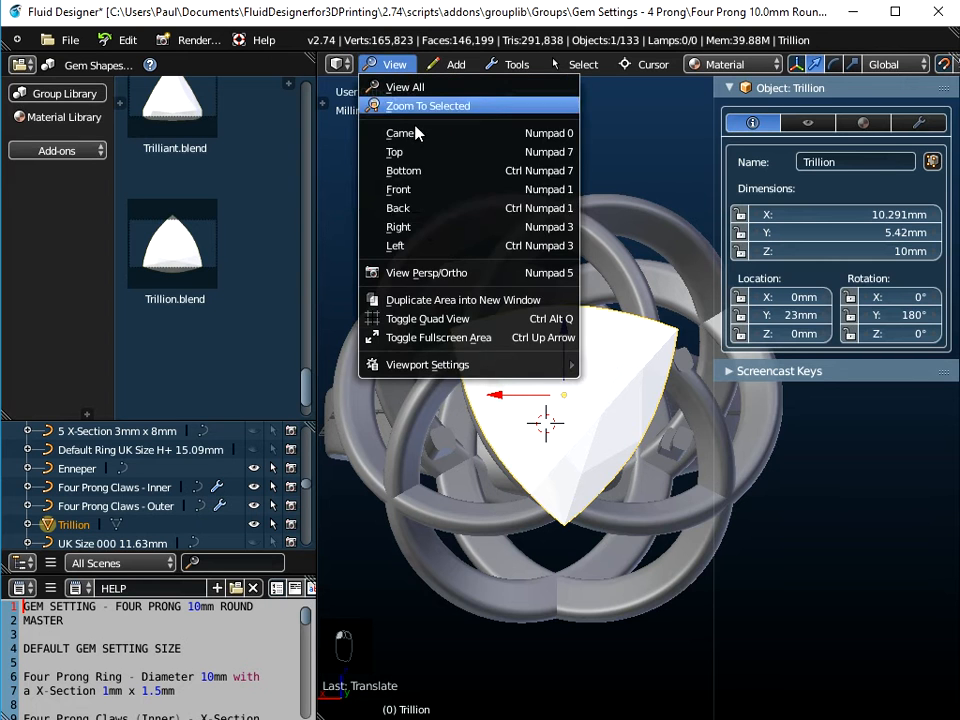
pyautogui.click(420, 208)
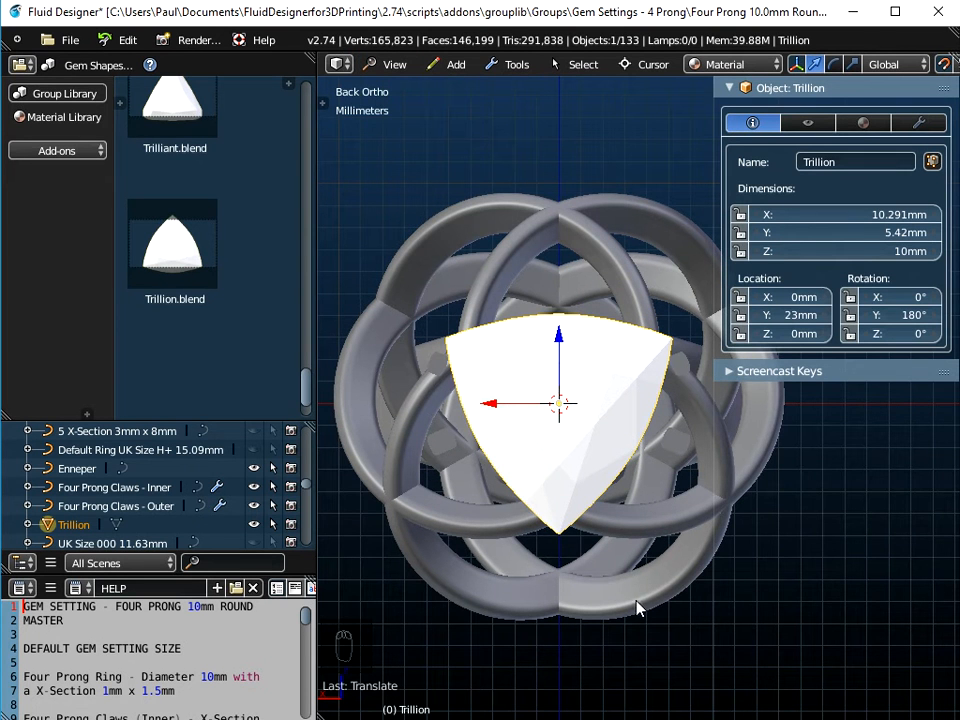
pyautogui.keyDown('shift'); pyautogui.moveTo(645, 645); pyautogui.dragTo(634, 590, button='middle'); pyautogui.keyUp('shift')
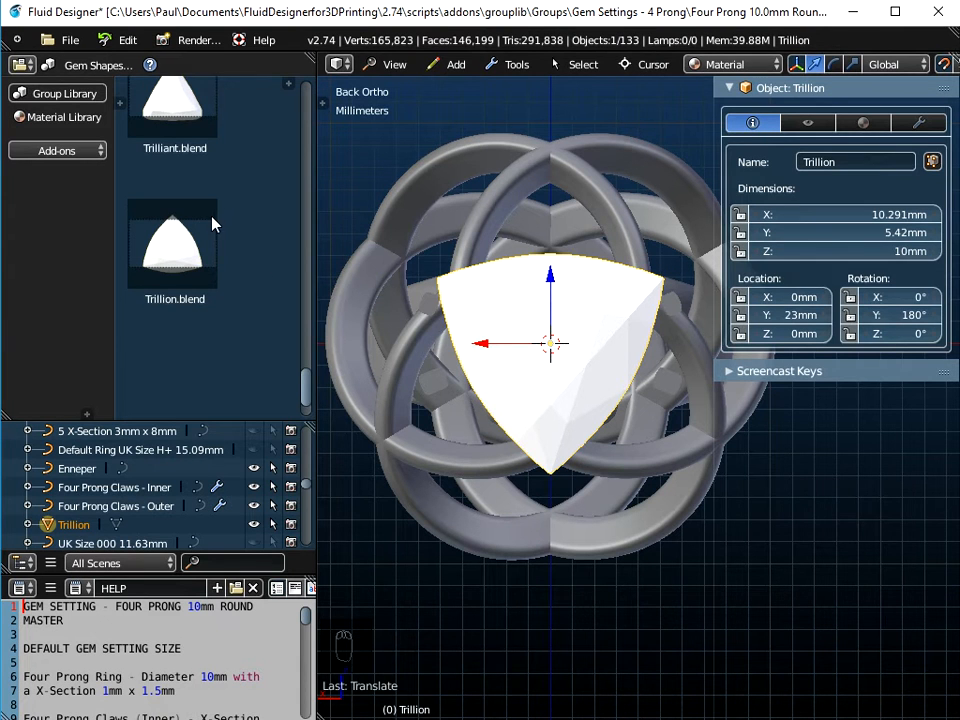
pyautogui.scroll(6, 214, 220)
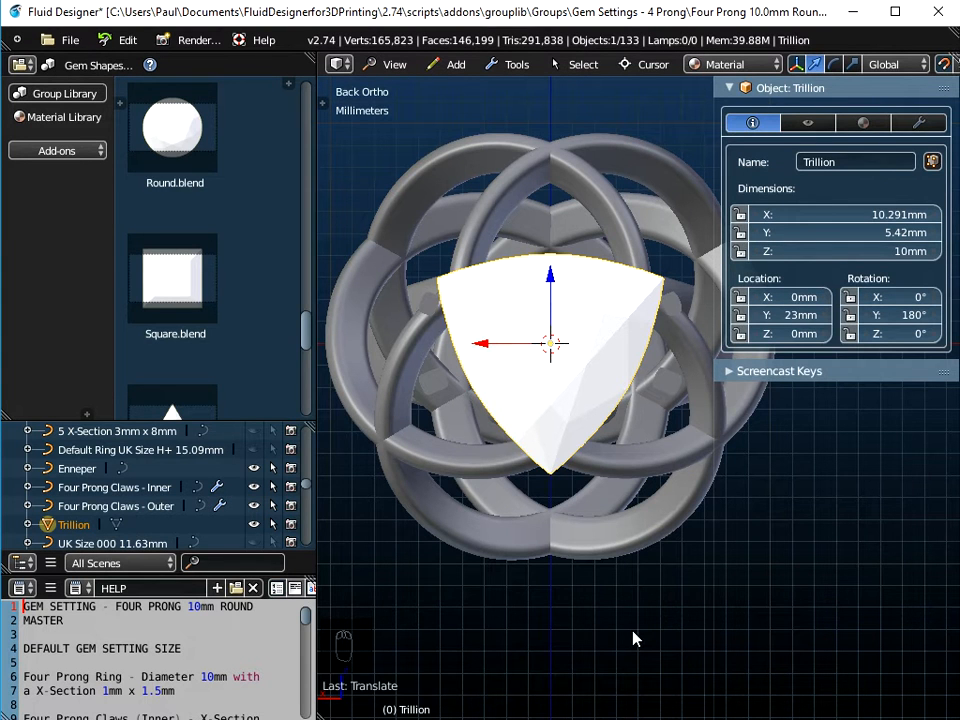
pyautogui.press('s')
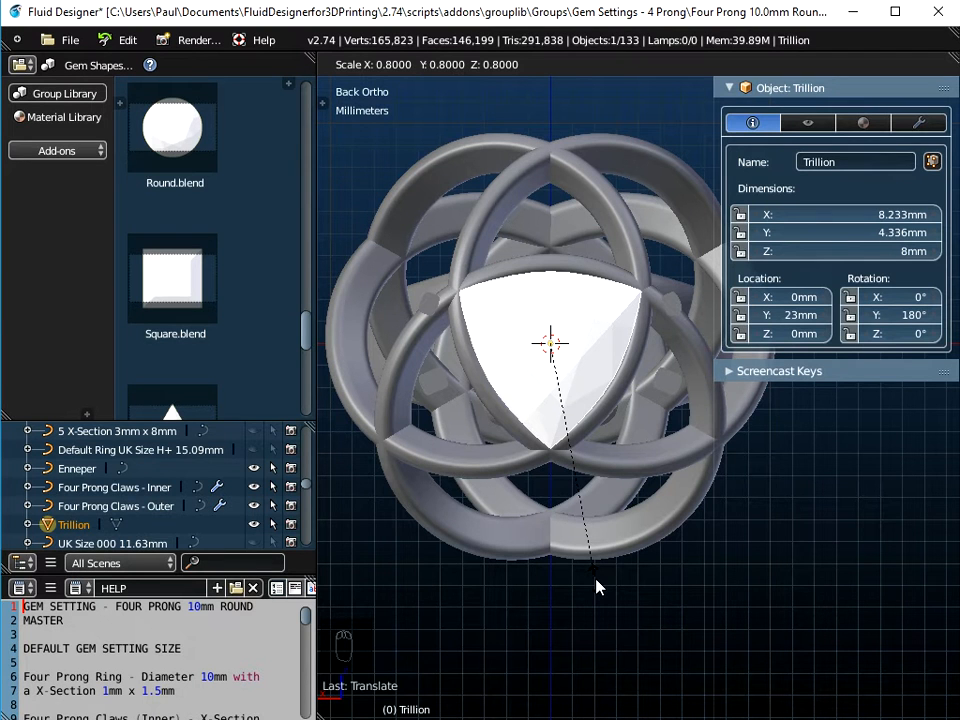
pyautogui.click(598, 585)
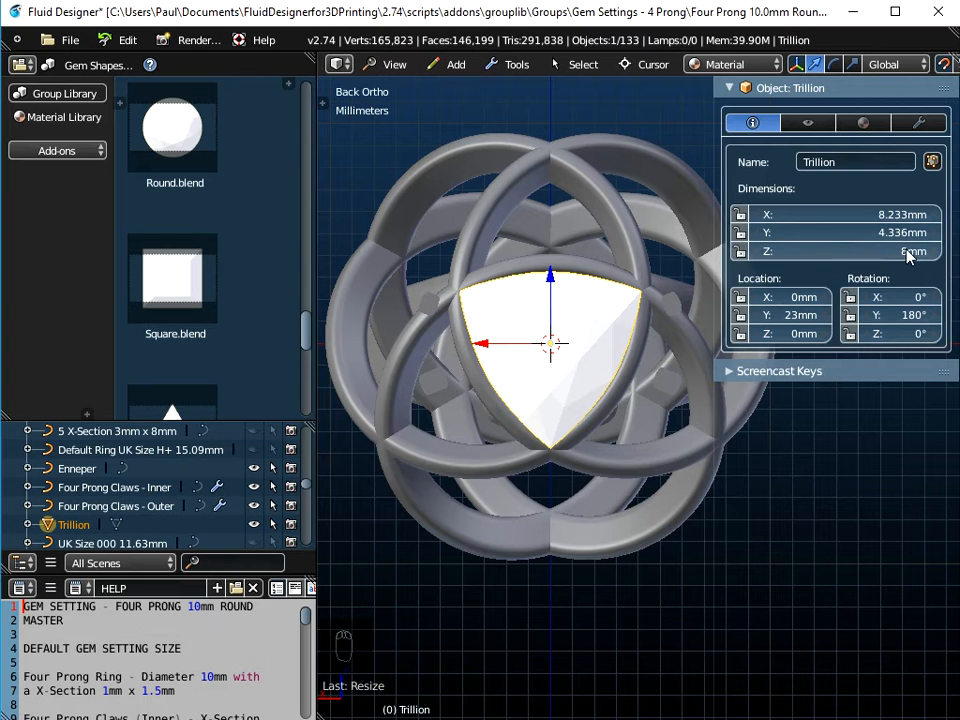
# Lower the Trillion gem along Y to 20mm so it rests in the upper strands of the Enneper curve.
pyautogui.moveTo(534, 529); pyautogui.dragTo(534, 375, button='middle')
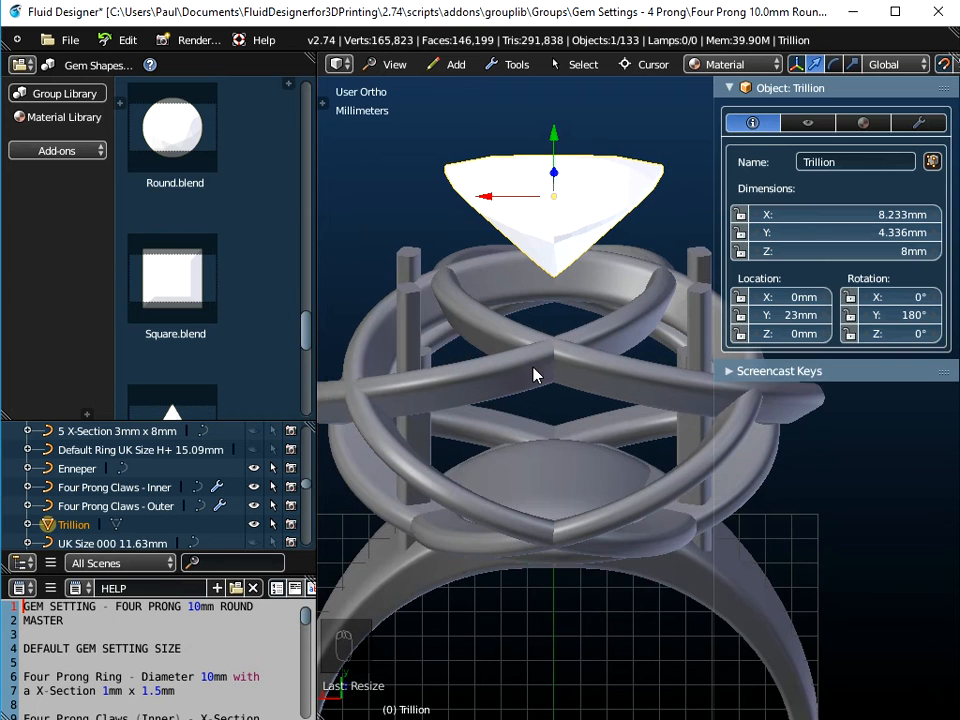
pyautogui.moveTo(555, 137); pyautogui.dragTo(560, 224)
pyautogui.moveTo(521, 386); pyautogui.dragTo(549, 563, button='middle')
pyautogui.scroll(-3, 510, 525)
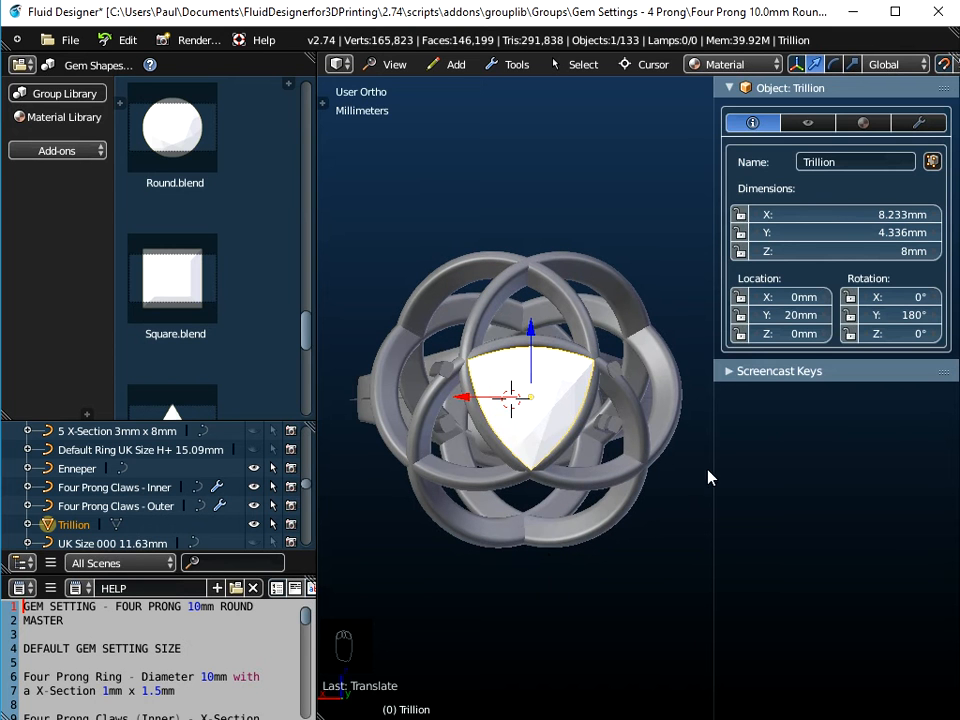
pyautogui.moveTo(714, 466); pyautogui.dragTo(795, 463)
# Delete the Four Prong Claws - Inner object.
pyautogui.moveTo(632, 564); pyautogui.dragTo(622, 459, button='middle')
pyautogui.scroll(3, 617, 455)
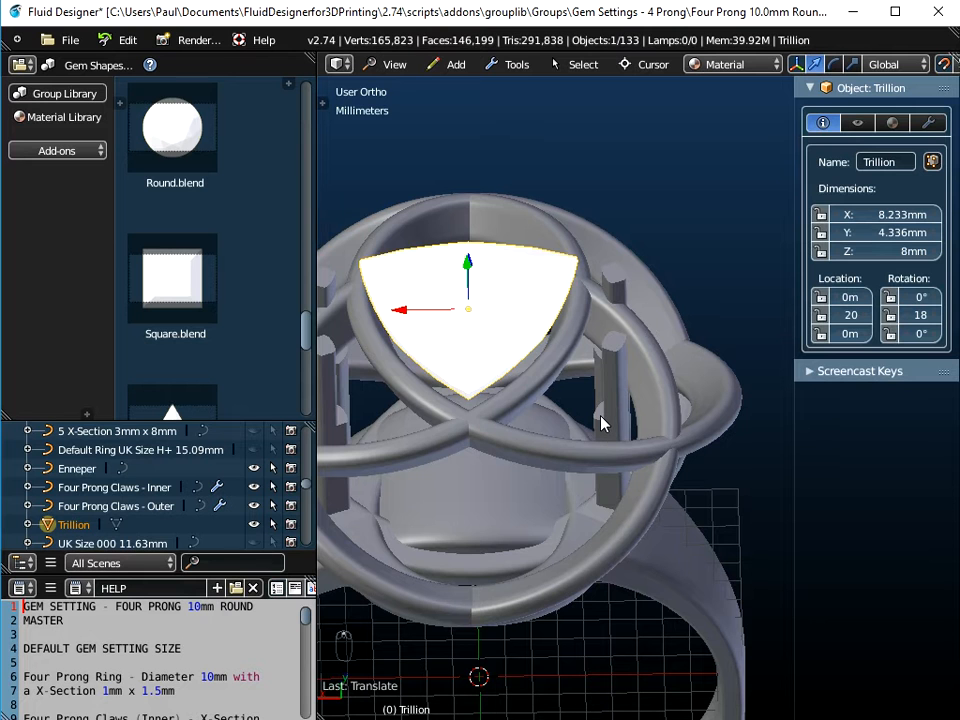
pyautogui.rightClick(598, 427)
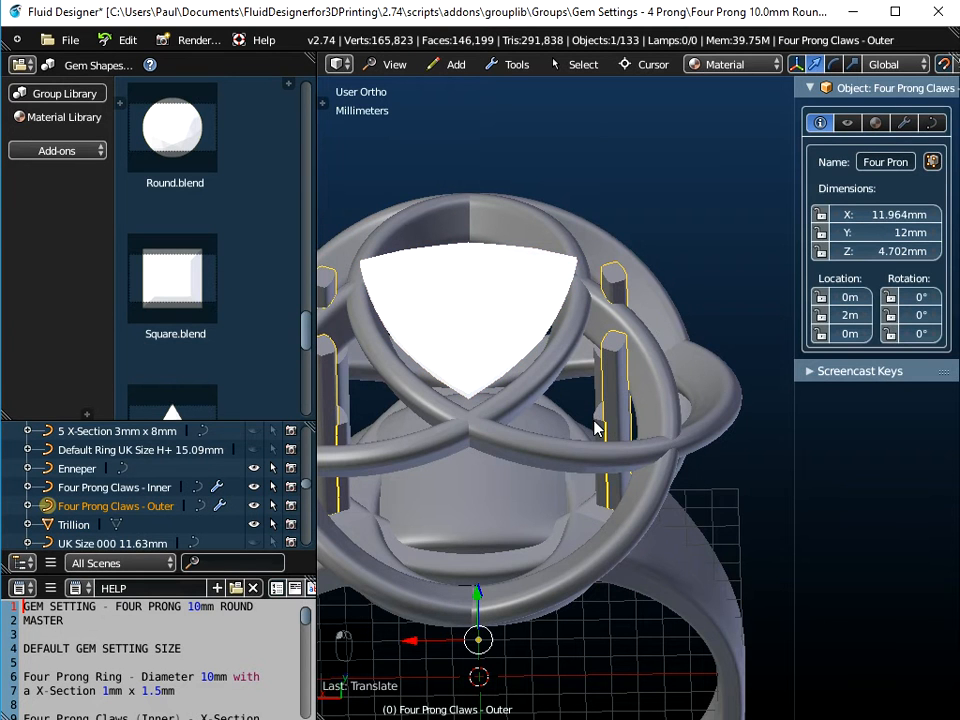
pyautogui.rightClick(596, 428)
pyautogui.moveTo(529, 484); pyautogui.dragTo(558, 517, button='middle')
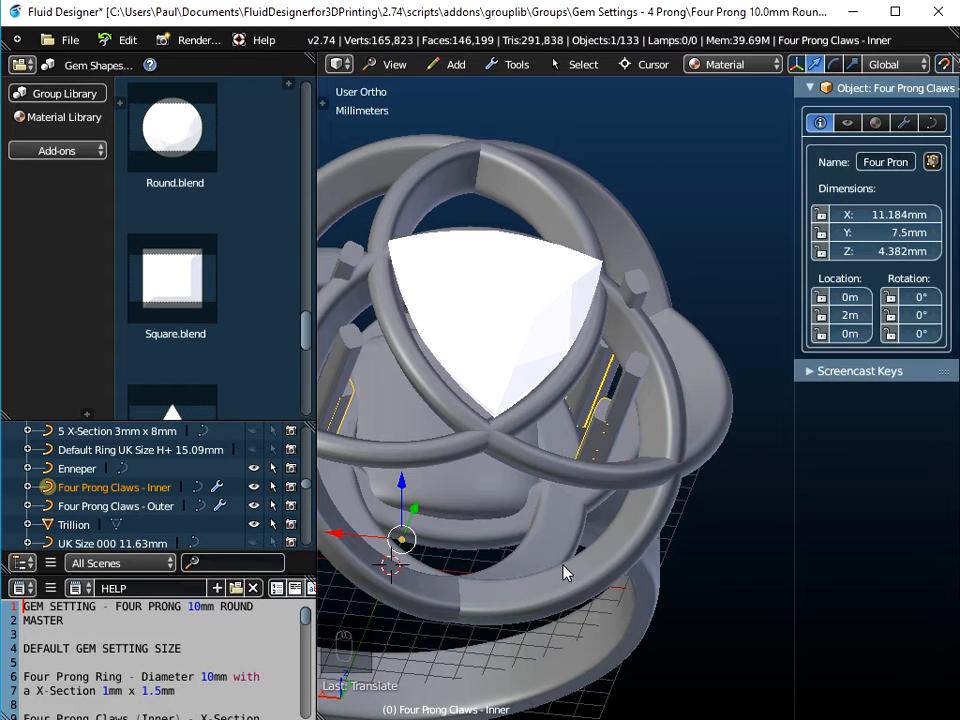
pyautogui.keyDown('shift'); pyautogui.moveTo(564, 572); pyautogui.dragTo(620, 407, button='middle'); pyautogui.keyUp('shift')
pyautogui.press('x')
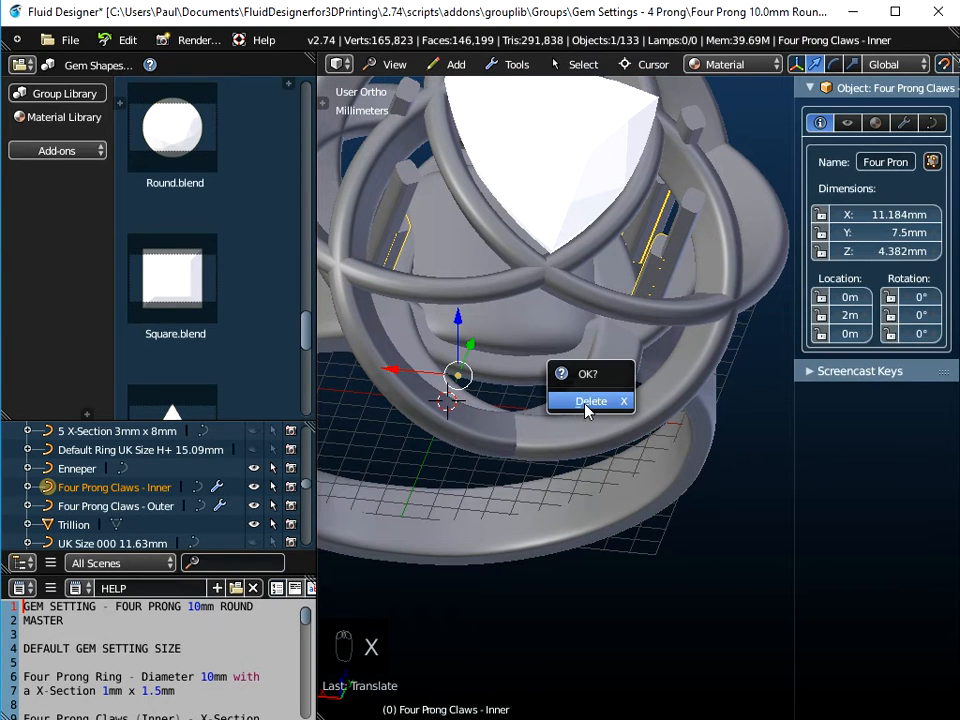
pyautogui.click(585, 407)
# In back view, open the Four Prong Claws - Outer curve for point editing and select all its points.
pyautogui.rightClick(680, 240)
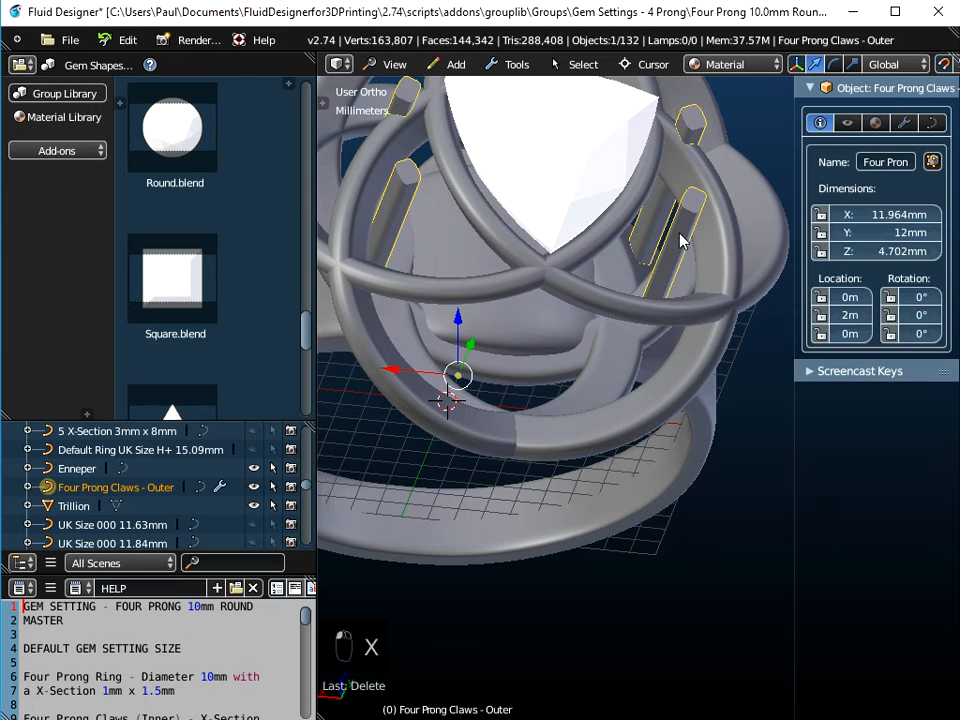
pyautogui.click(396, 64)
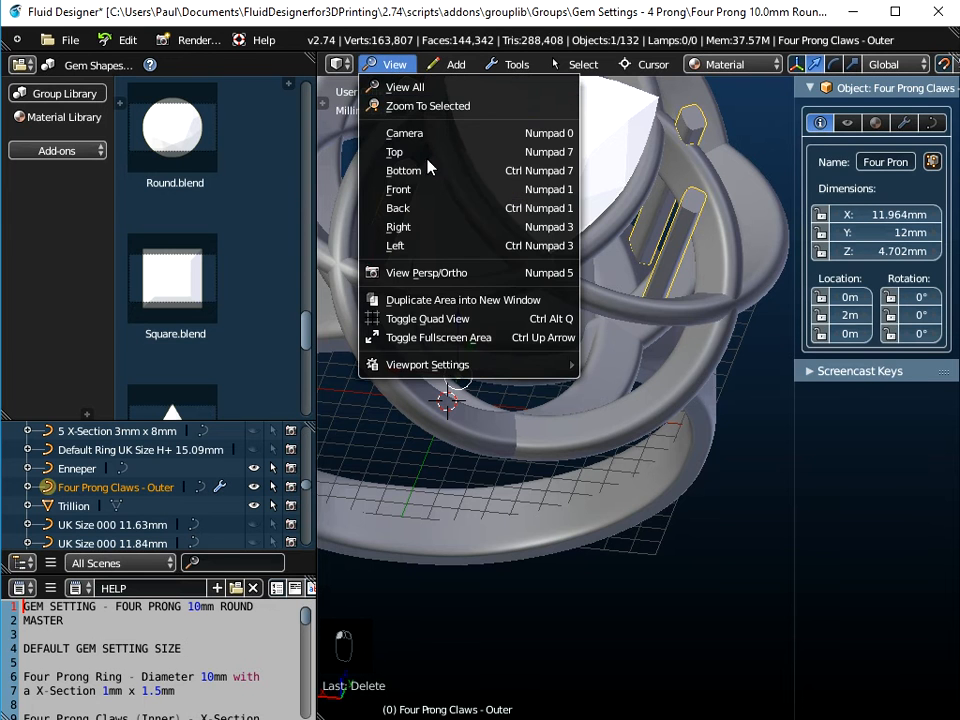
pyautogui.click(364, 208)
pyautogui.scroll(-2, 600, 308)
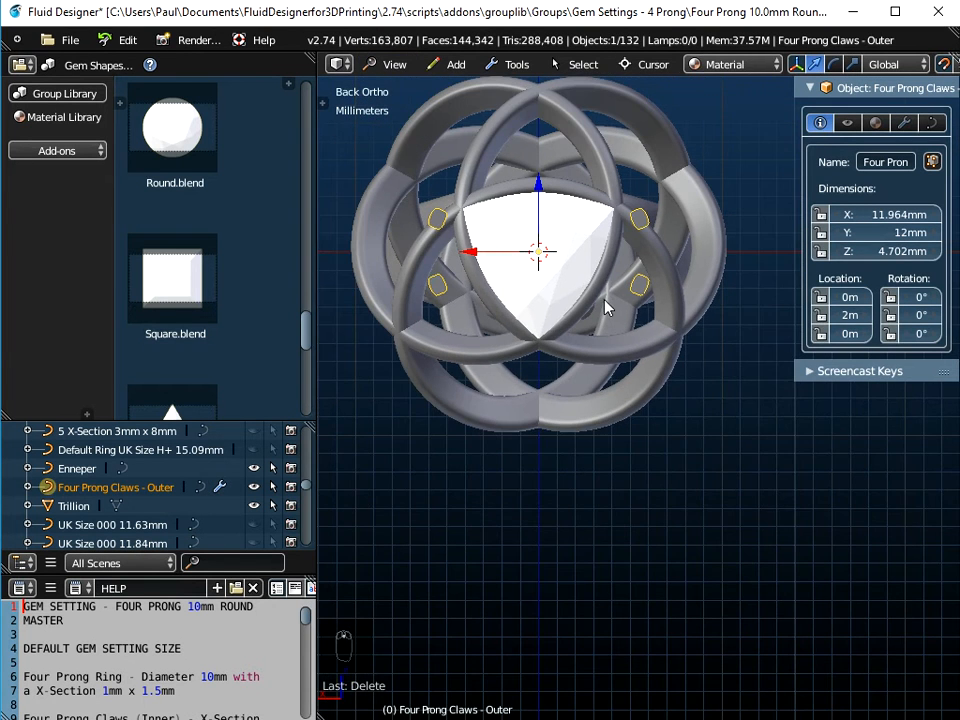
pyautogui.keyDown('shift'); pyautogui.moveTo(643, 313); pyautogui.dragTo(658, 403, button='middle'); pyautogui.keyUp('shift')
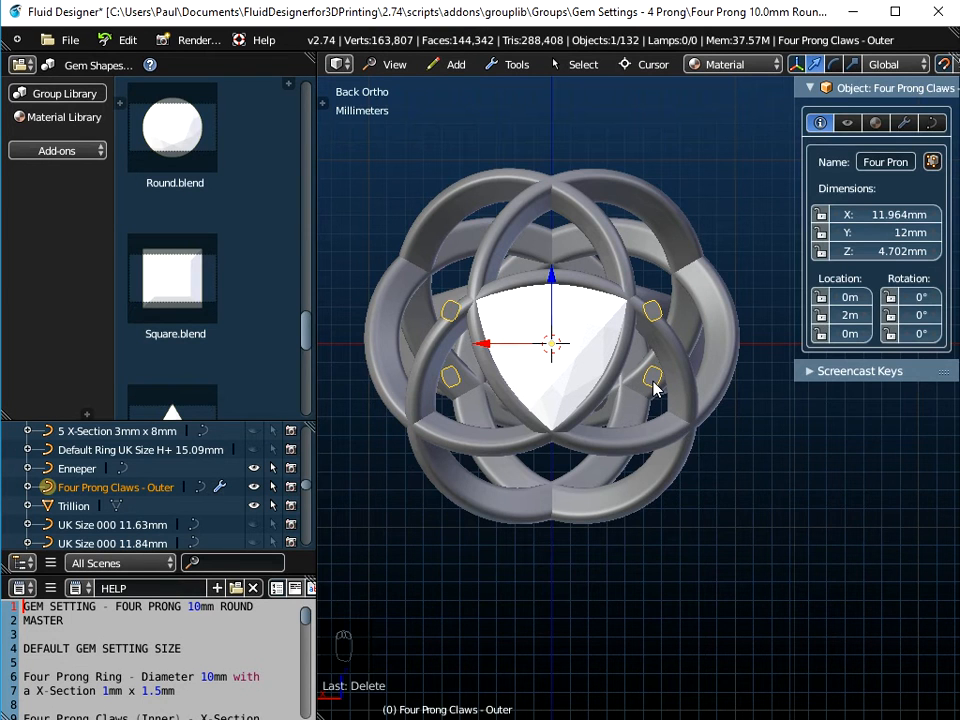
pyautogui.press('Tab')
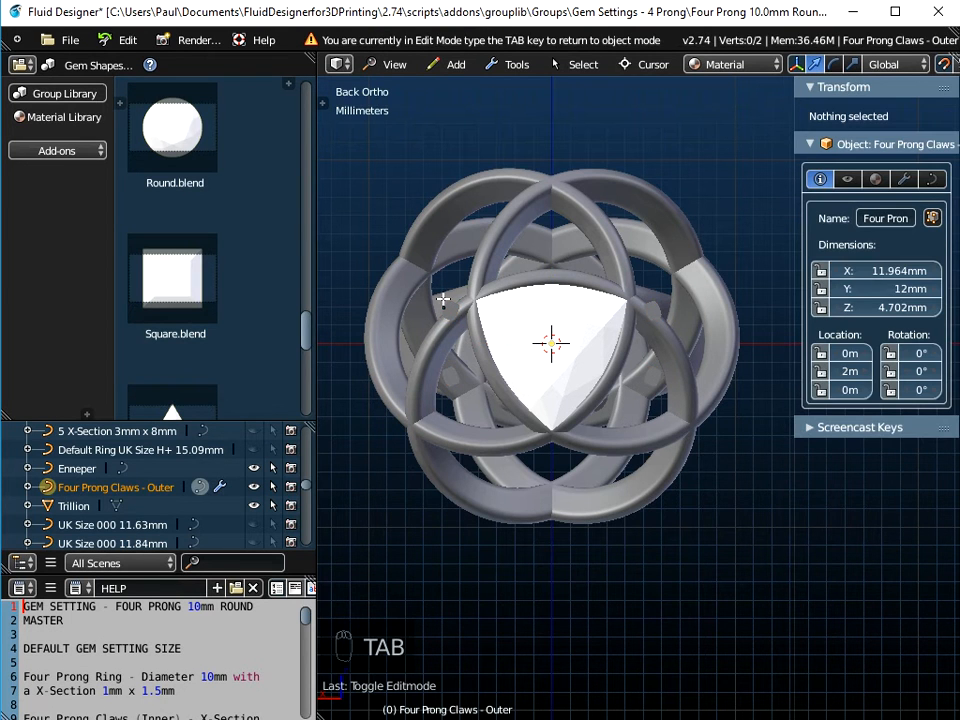
pyautogui.press('a')
pyautogui.press('a')
pyautogui.moveTo(497, 418); pyautogui.dragTo(568, 313, button='middle')
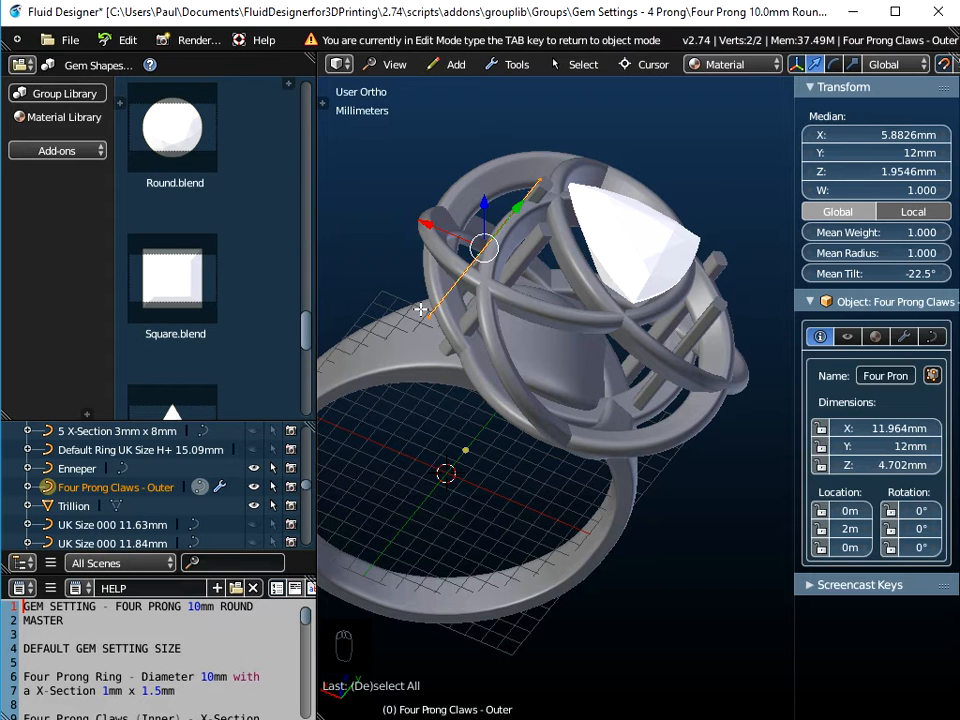
pyautogui.moveTo(574, 360); pyautogui.dragTo(501, 419, button='middle')
# Switch off X and Z mirroring on the outer claws and remove their Mirror modifier.
pyautogui.moveTo(797, 326); pyautogui.dragTo(722, 318)
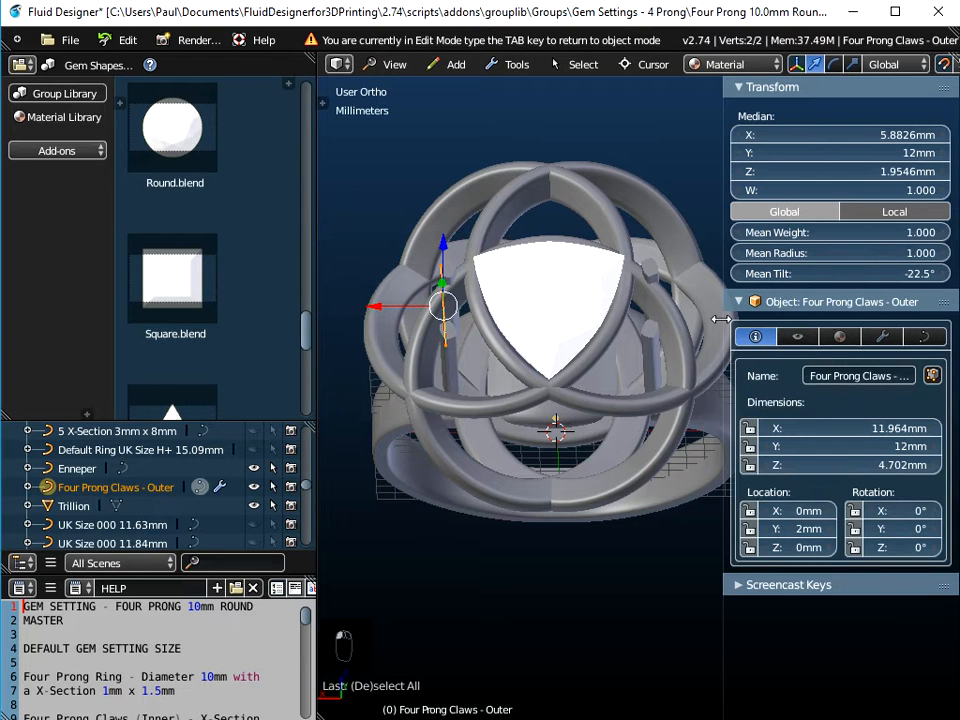
pyautogui.click(882, 338)
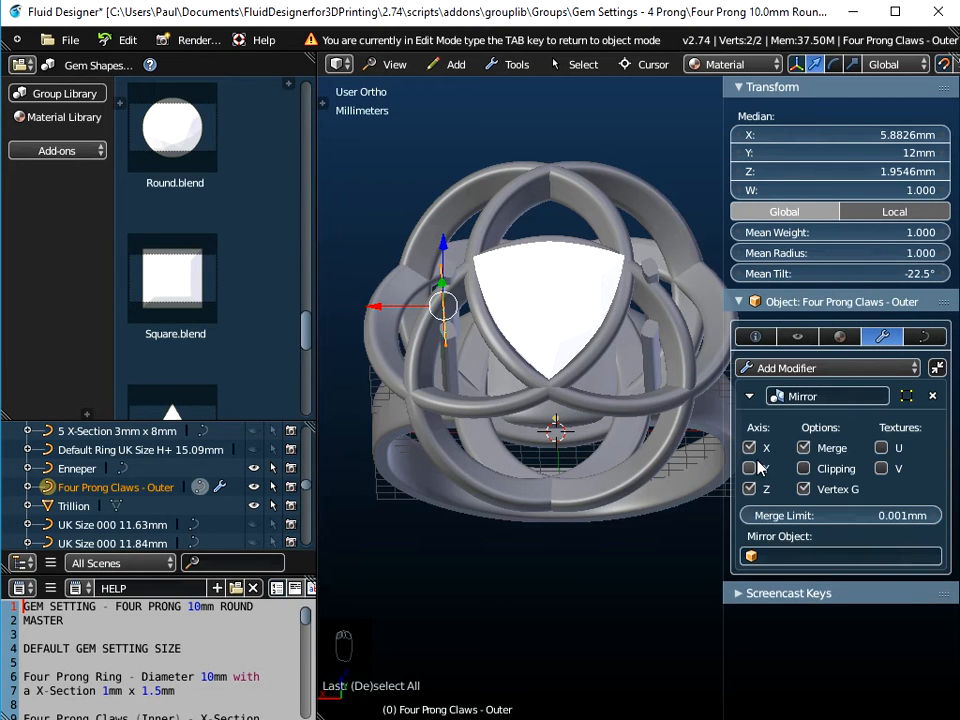
pyautogui.moveTo(568, 468); pyautogui.dragTo(537, 358, button='middle')
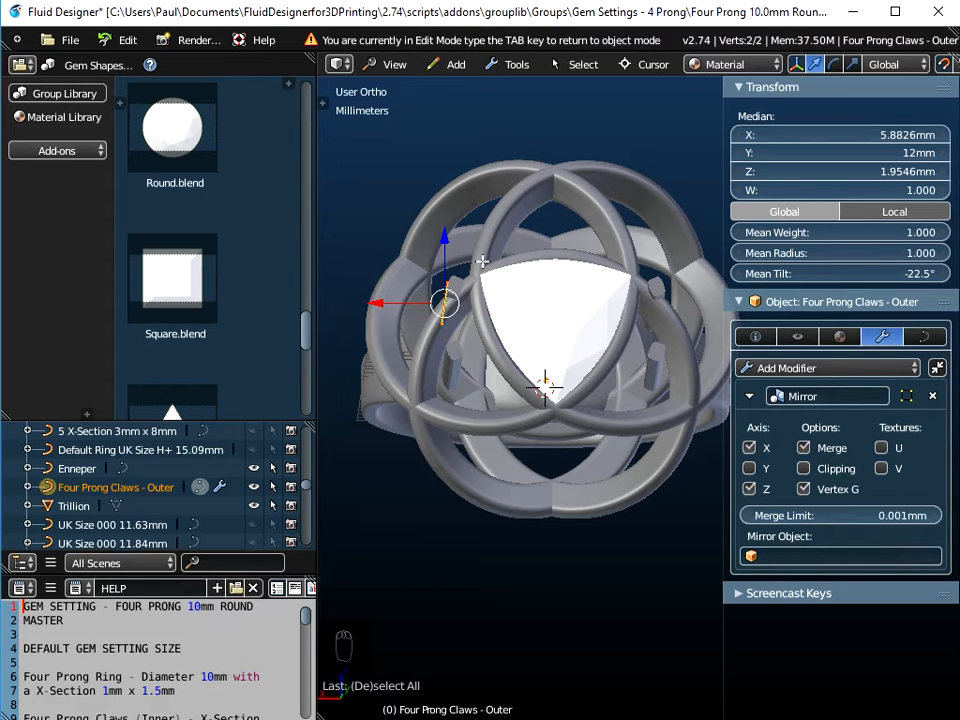
pyautogui.click(749, 449)
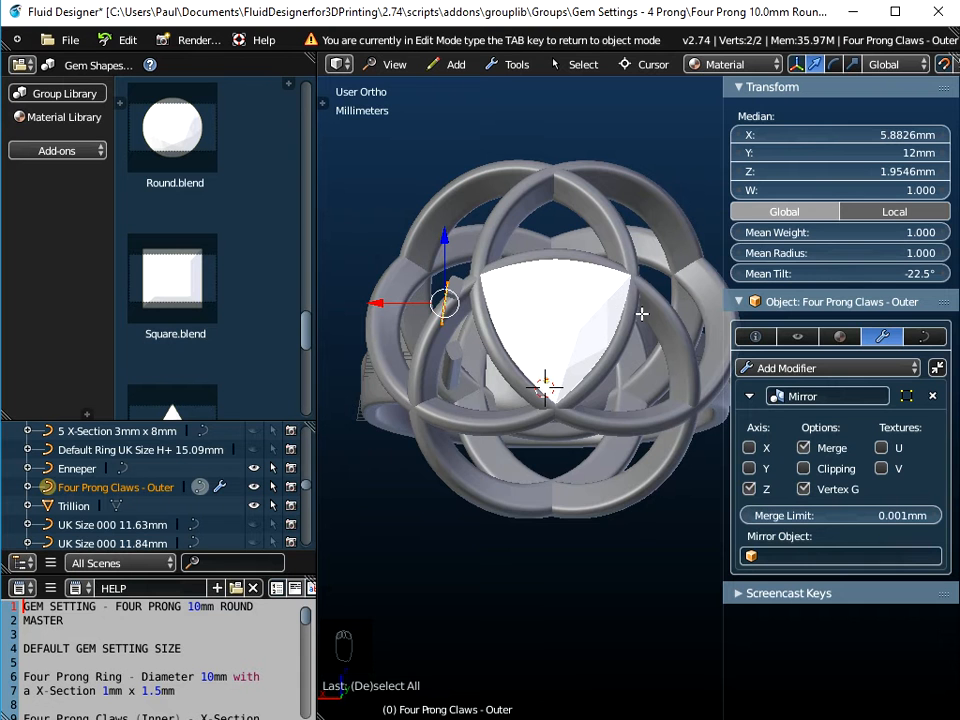
pyautogui.click(749, 489)
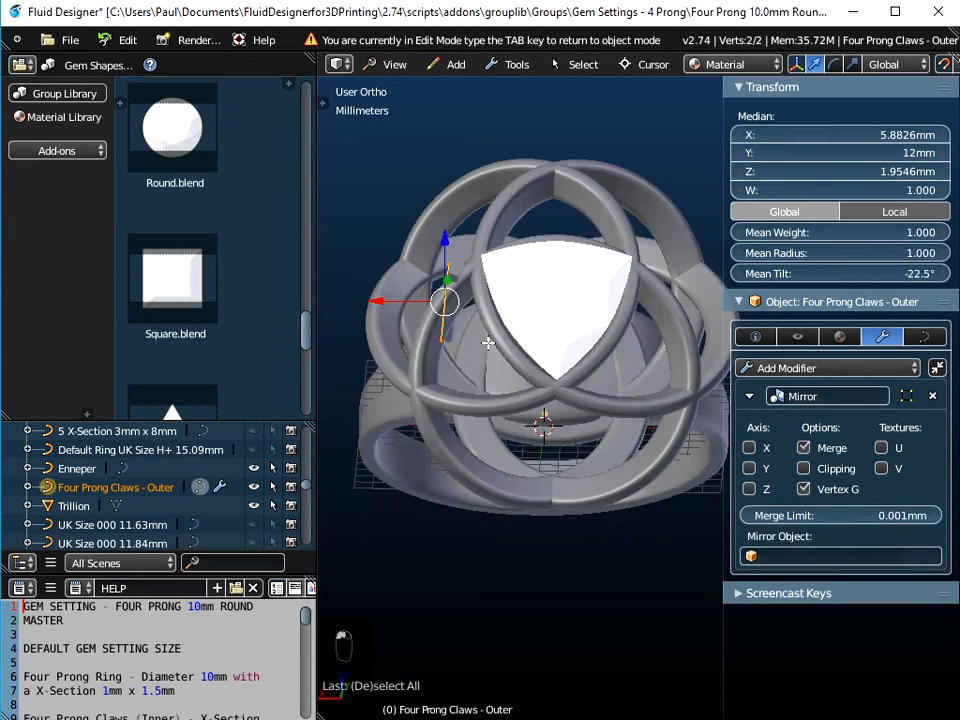
pyautogui.moveTo(484, 318); pyautogui.dragTo(563, 367, button='middle')
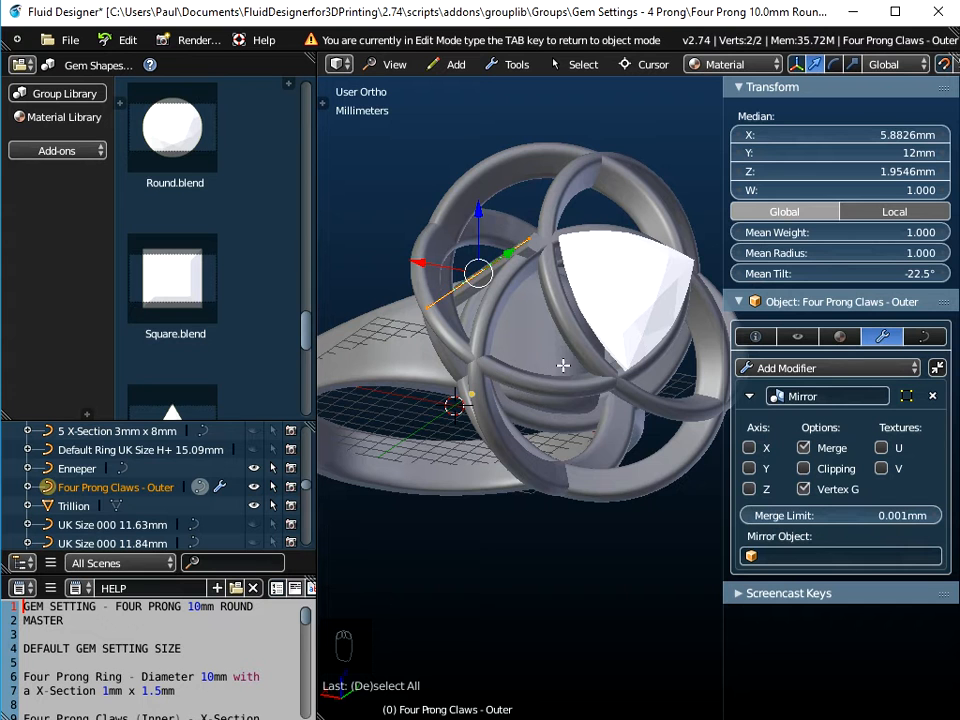
pyautogui.click(933, 397)
pyautogui.moveTo(521, 450); pyautogui.dragTo(511, 404, button='middle')
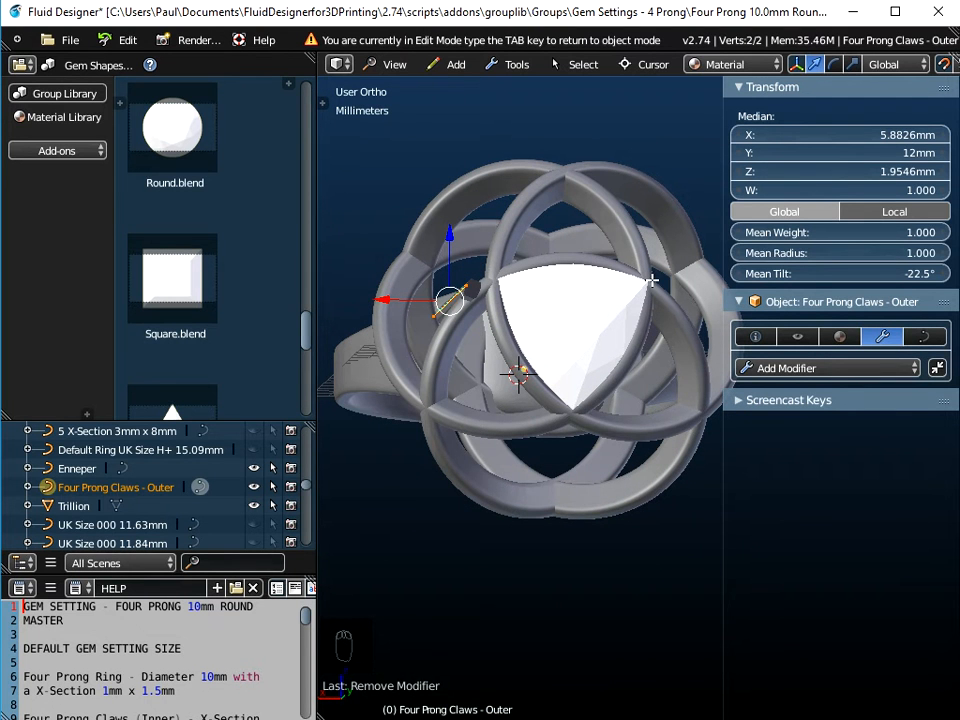
# In back view, move the selected claw points 1 mm up along Z and -1 mm along X towards the Trillion's upper corner.
pyautogui.click(392, 64)
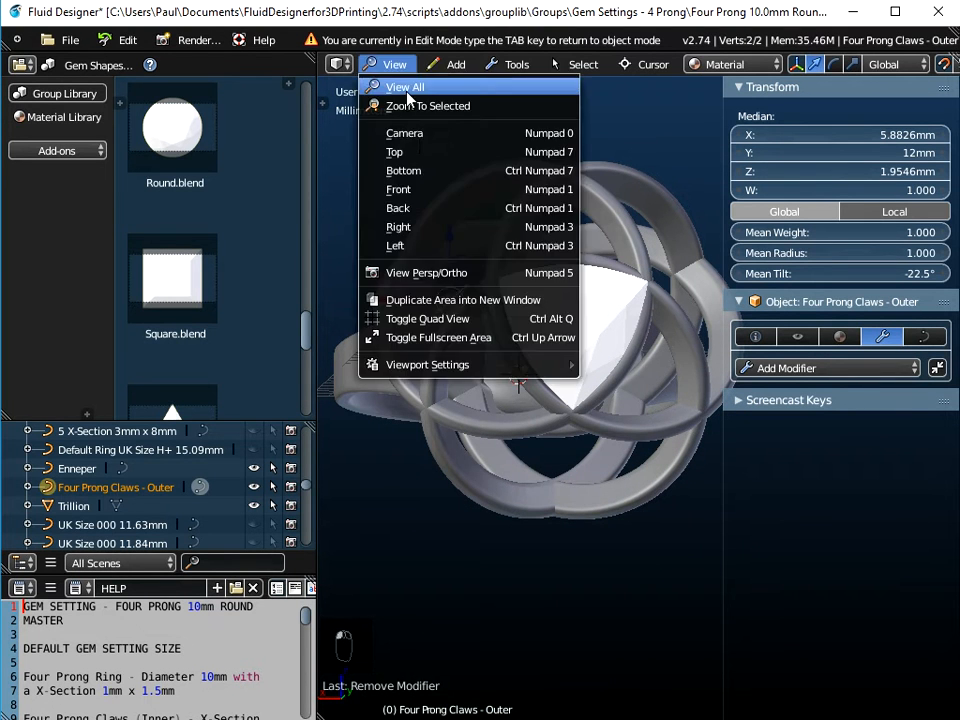
pyautogui.click(413, 209)
pyautogui.scroll(3, 530, 347)
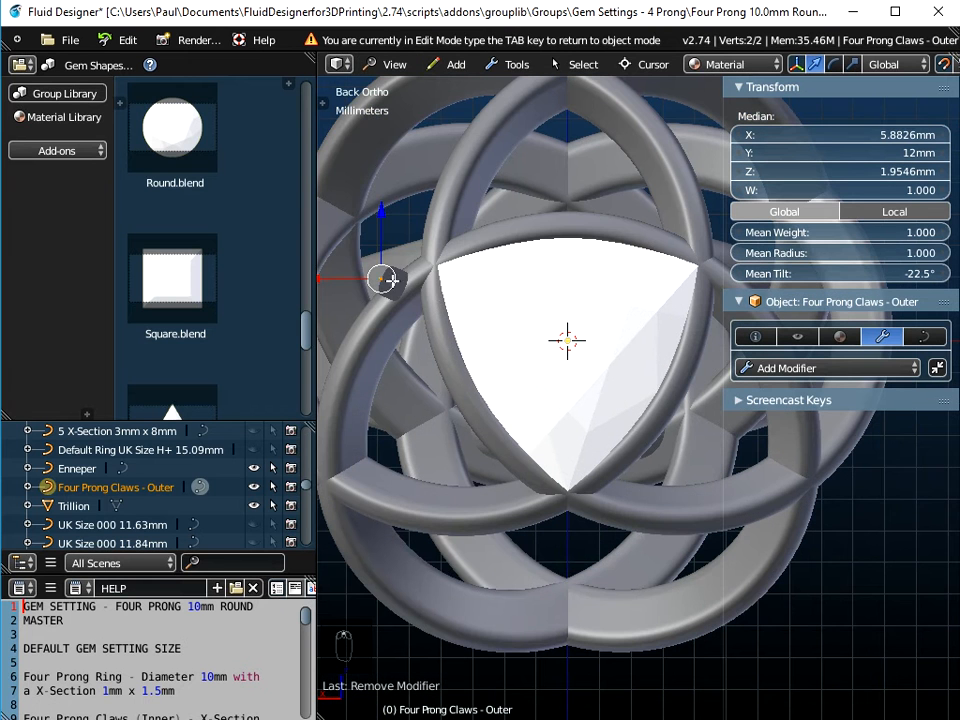
pyautogui.keyDown('shift'); pyautogui.moveTo(474, 306); pyautogui.dragTo(663, 473, button='middle'); pyautogui.keyUp('shift')
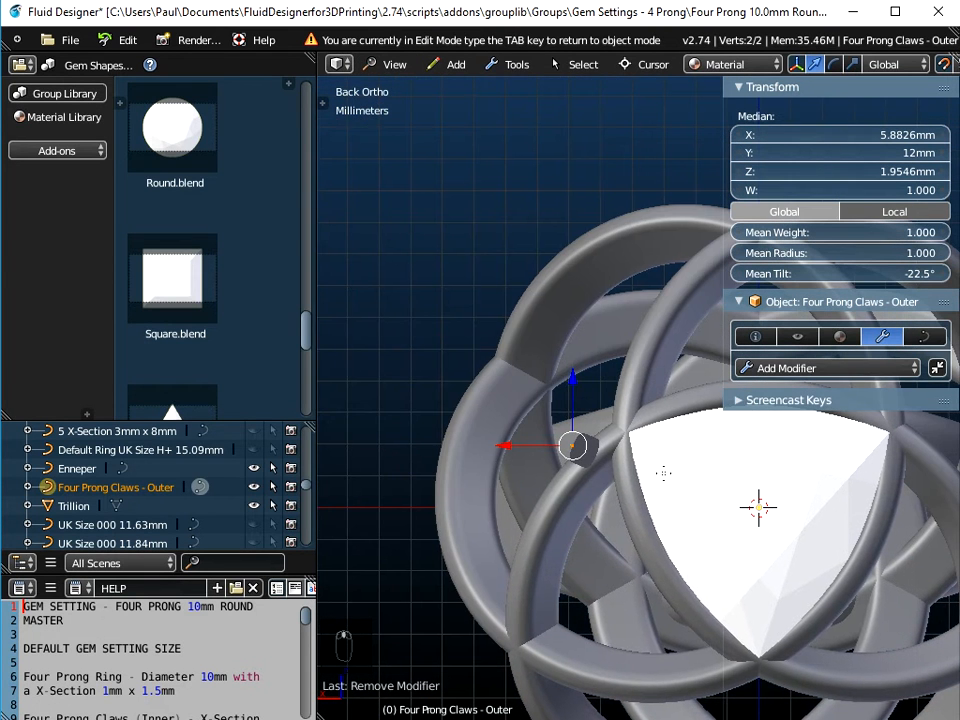
pyautogui.moveTo(572, 379); pyautogui.dragTo(574, 349)
pyautogui.moveTo(502, 410); pyautogui.dragTo(502, 410)
pyautogui.write('-1')
pyautogui.press('Return')
# Fine-tune the claw against the Trillion's upper corner, placing it at about X 5.11 mm and Z 2.81 mm.
pyautogui.scroll(2, 640, 425)
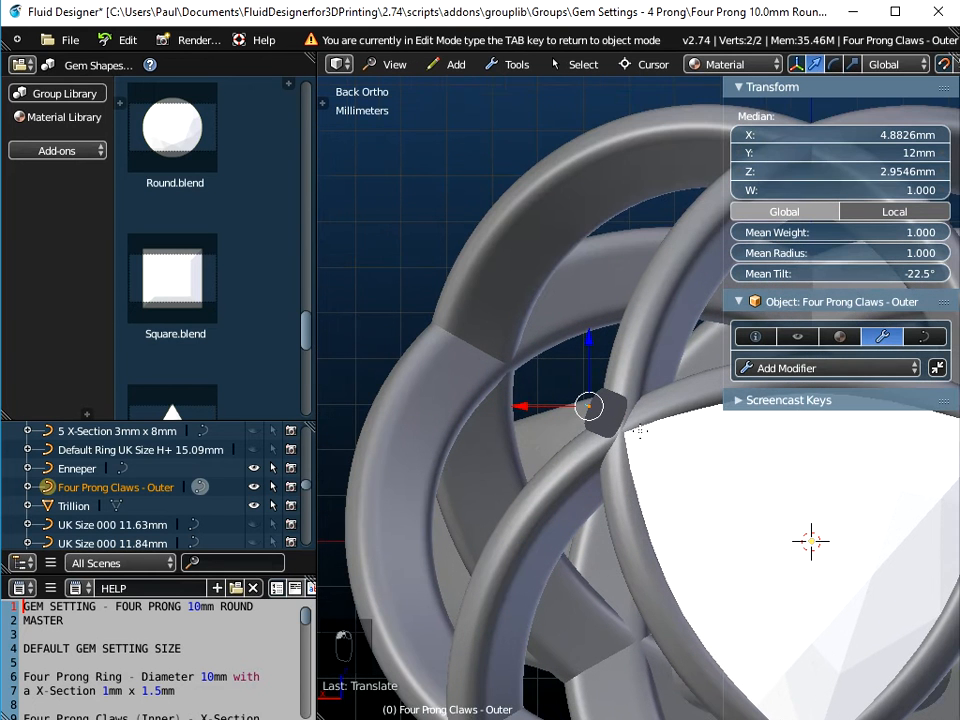
pyautogui.hscroll(2, 950, 66)
pyautogui.hscroll(2, 950, 66)
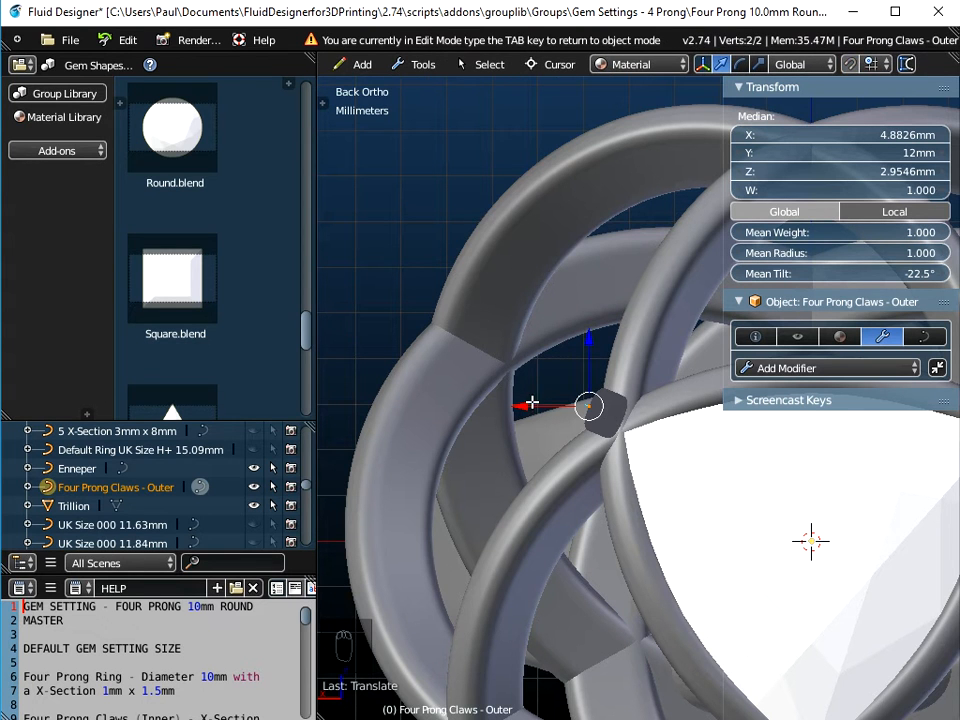
pyautogui.moveTo(585, 405); pyautogui.dragTo(499, 406)
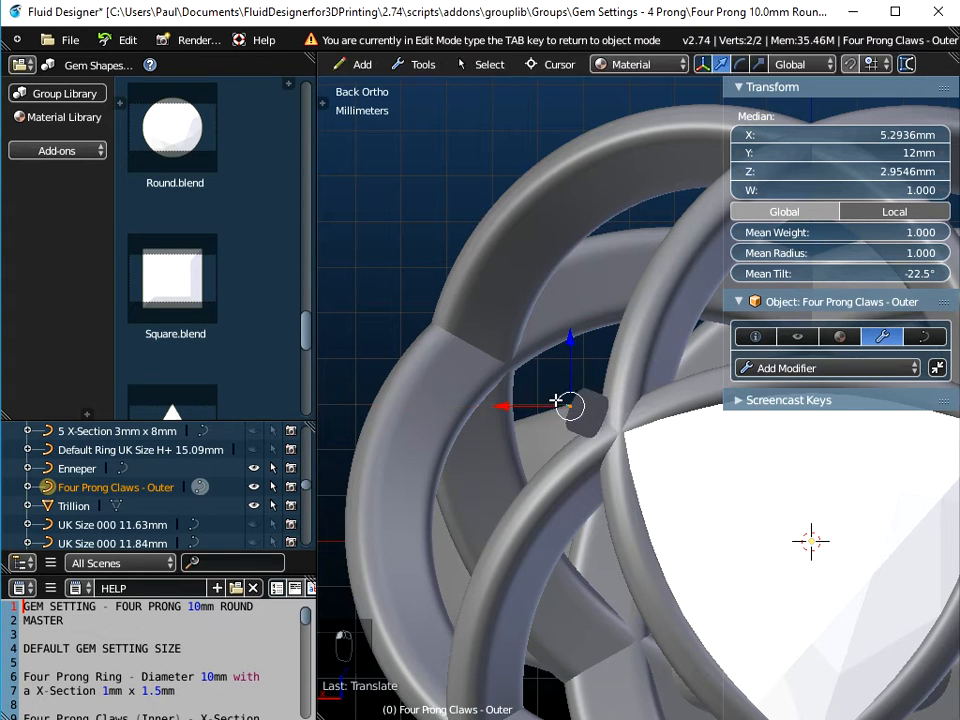
pyautogui.moveTo(572, 339); pyautogui.dragTo(572, 347)
pyautogui.moveTo(506, 409); pyautogui.dragTo(512, 409)
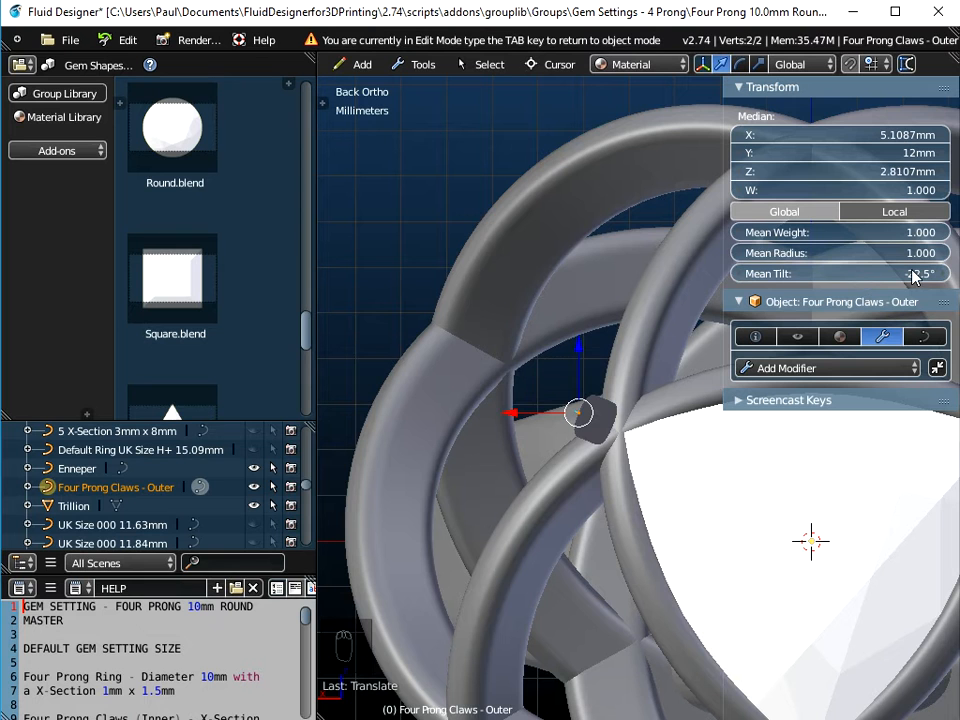
# Set the claw's mean tilt to -30° to align it with the Trillion's corner, and finish editing its points.
pyautogui.moveTo(745, 276)
pyautogui.mouseDown()
pyautogui.moveTo(714, 276)
pyautogui.moveTo(738, 278)
pyautogui.mouseUp()
pyautogui.click(852, 275)
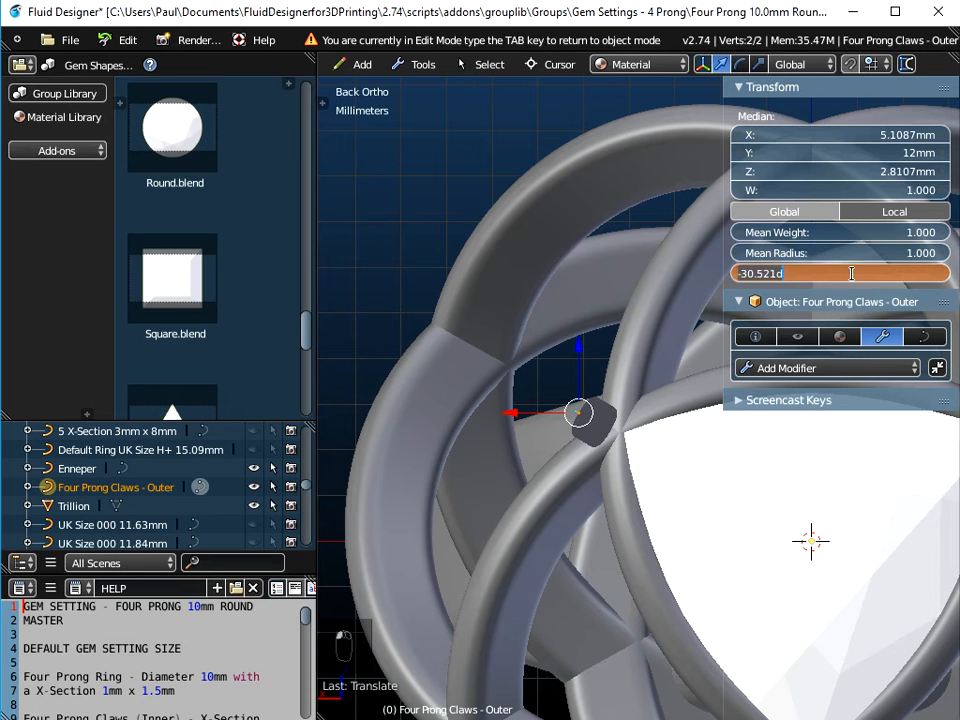
pyautogui.write('-')
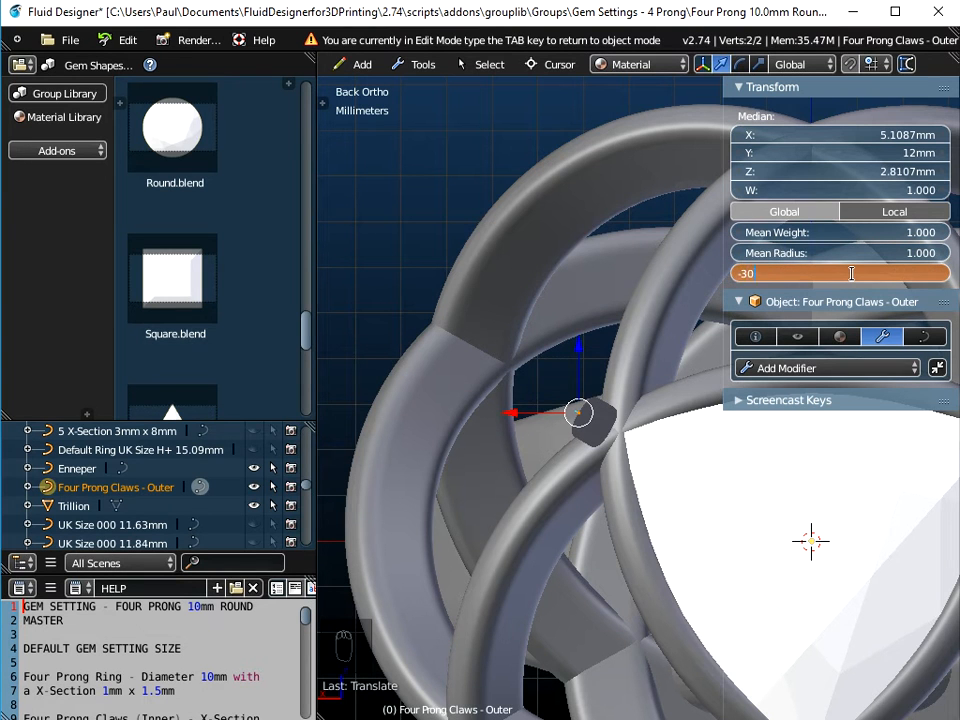
pyautogui.write('30')
pyautogui.press('Return')
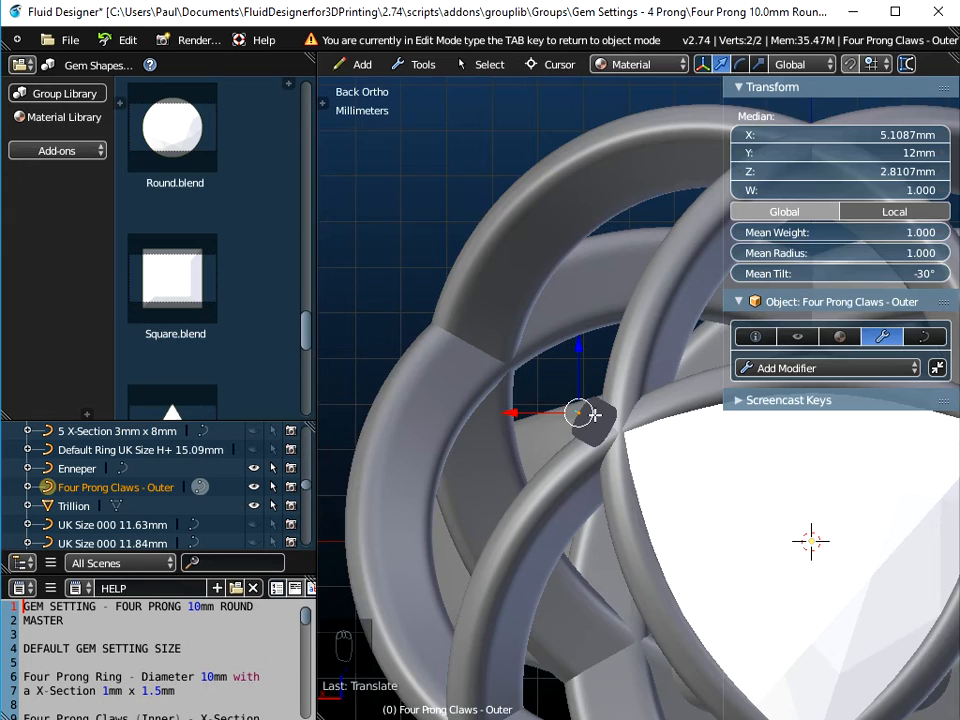
pyautogui.scroll(2, 594, 414)
pyautogui.scroll(2, 600, 419)
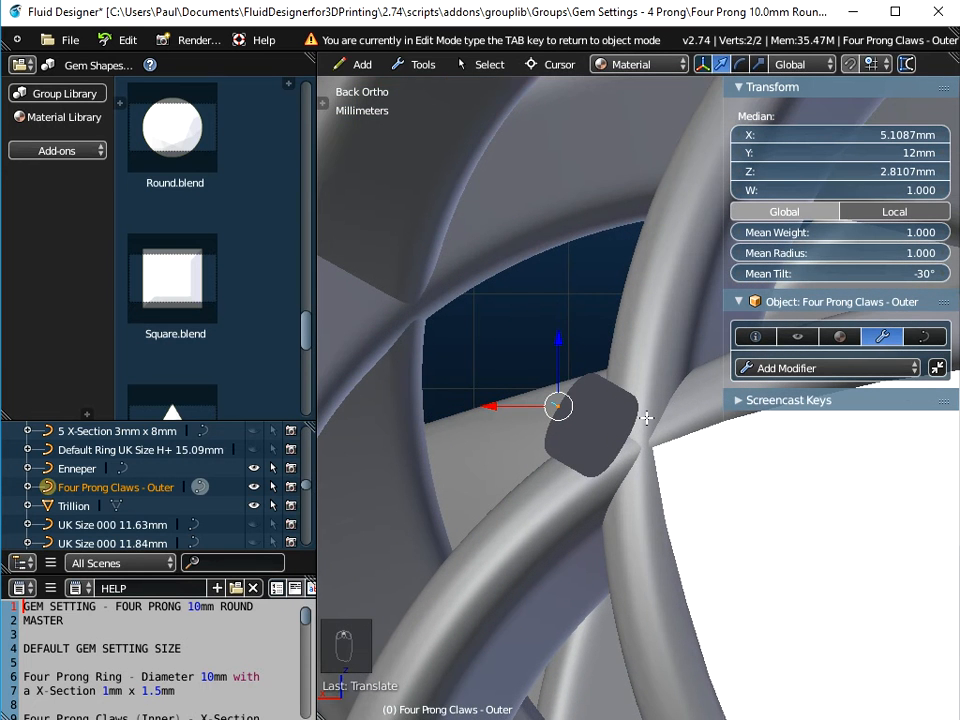
pyautogui.scroll(-1, 646, 418)
pyautogui.scroll(-3, 654, 487)
pyautogui.keyDown('shift'); pyautogui.moveTo(654, 487); pyautogui.dragTo(488, 361, button='middle'); pyautogui.keyUp('shift')
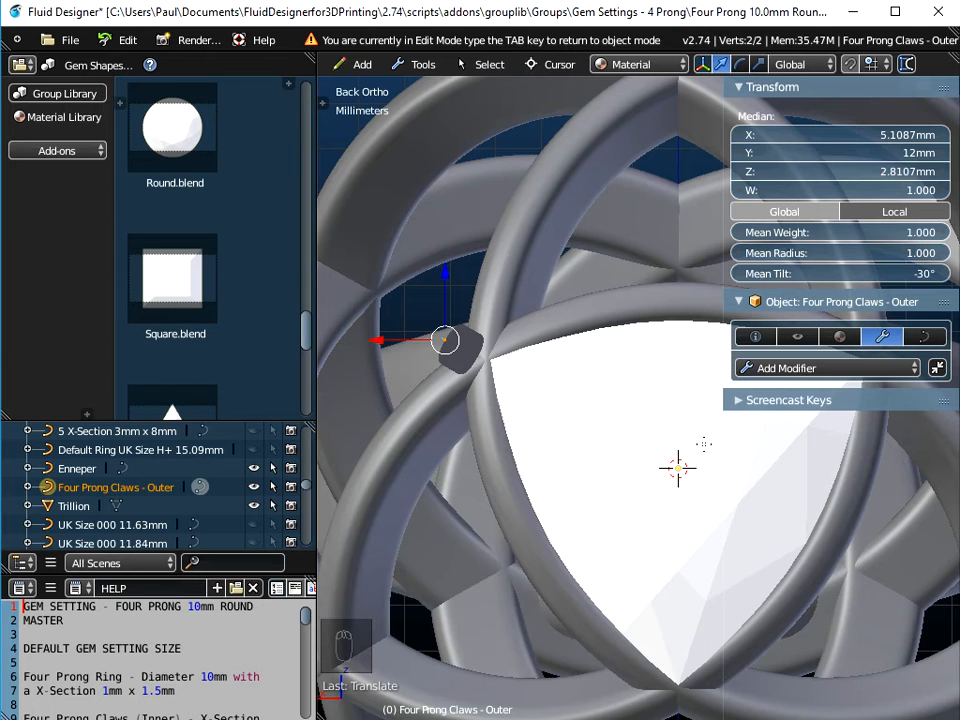
pyautogui.scroll(-3, 576, 462)
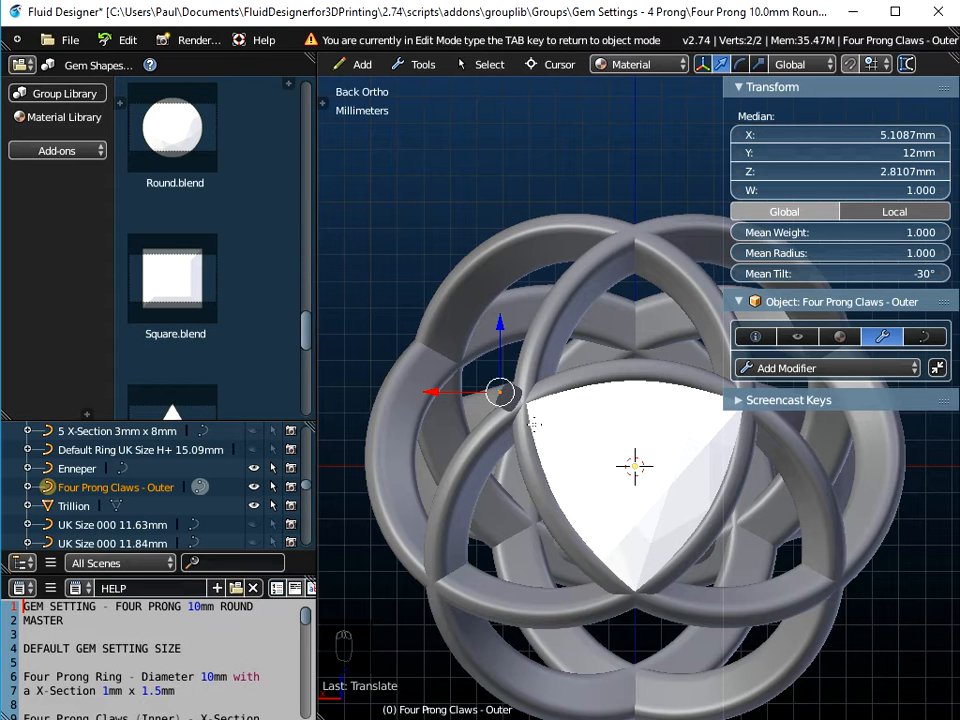
pyautogui.press('Tab')
# Add a Plain Axes empty at the 3D cursor.
pyautogui.moveTo(540, 422); pyautogui.dragTo(574, 439, button='middle')
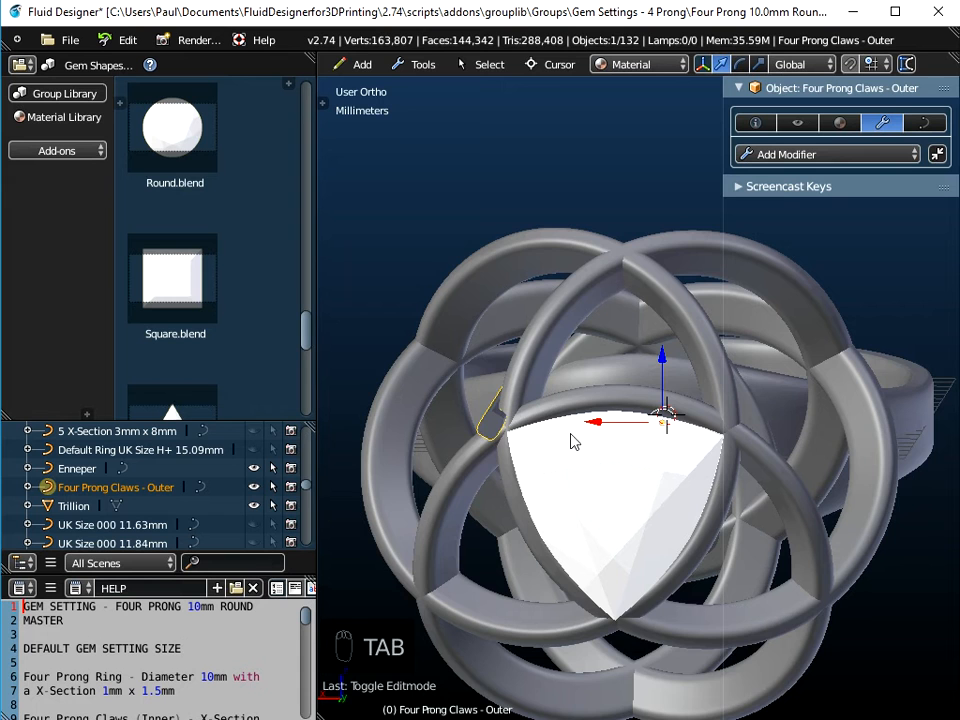
pyautogui.moveTo(621, 600); pyautogui.dragTo(555, 433, button='middle')
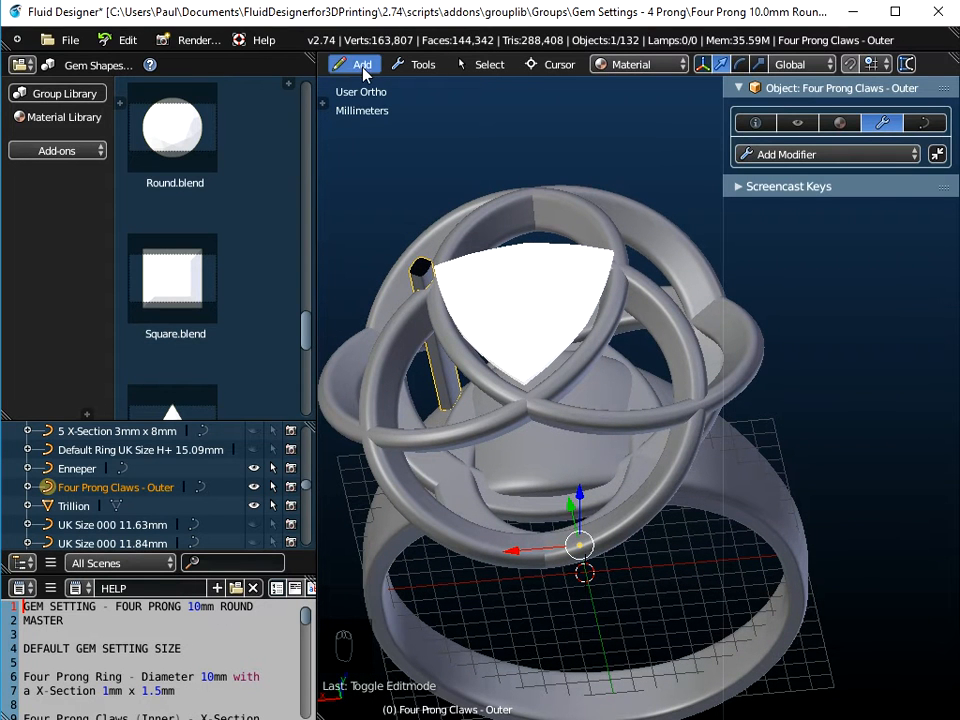
pyautogui.scroll(2, 363, 72)
pyautogui.scroll(1, 363, 74)
pyautogui.click(437, 64)
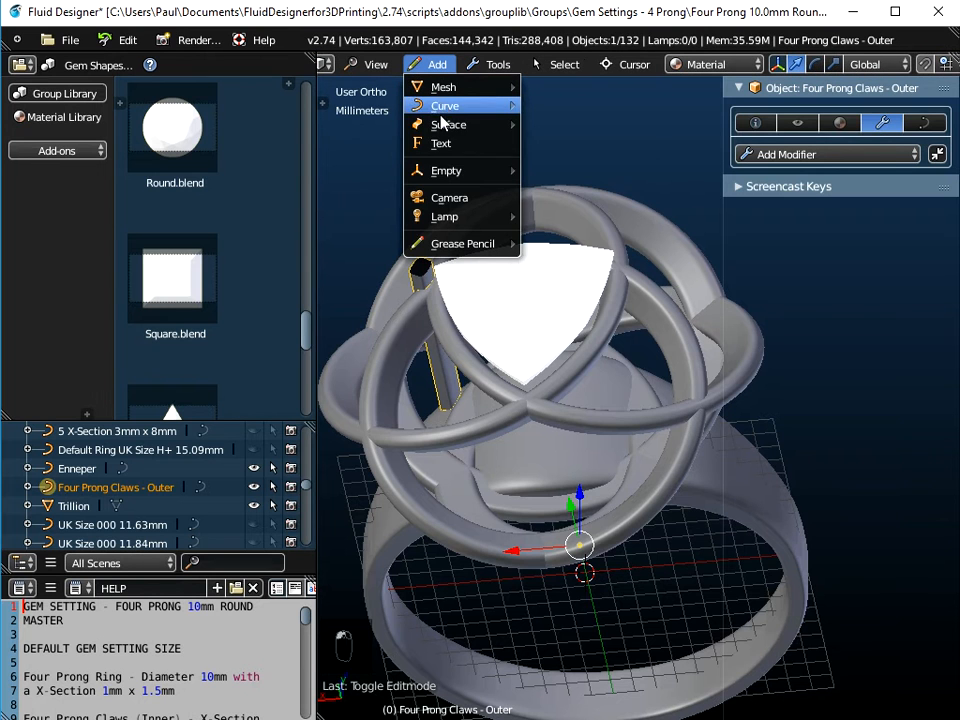
pyautogui.moveTo(439, 180)
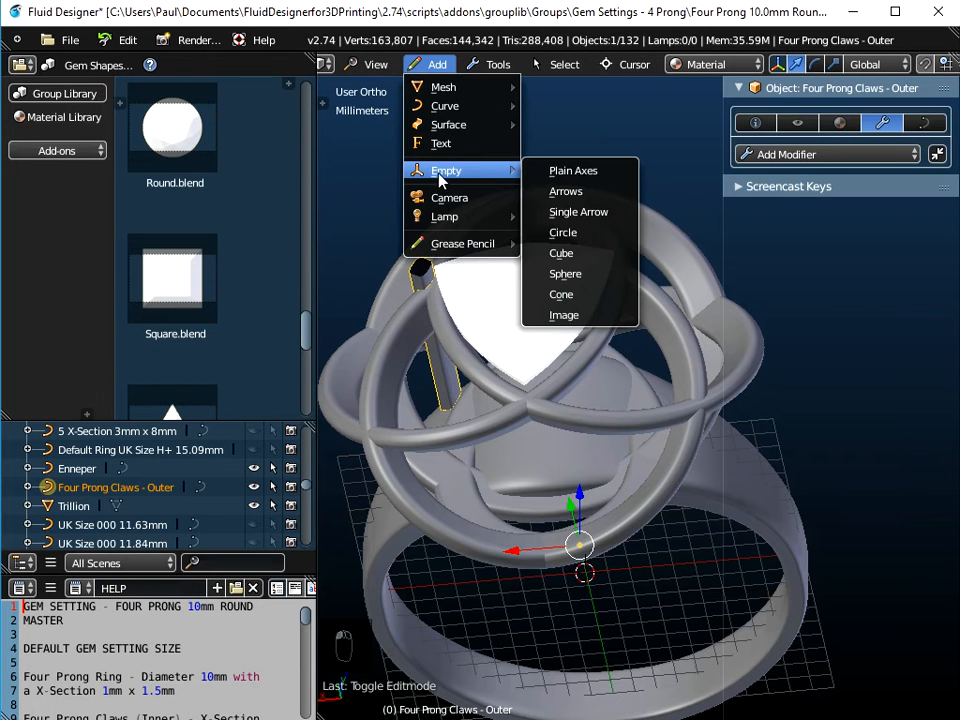
pyautogui.click(562, 175)
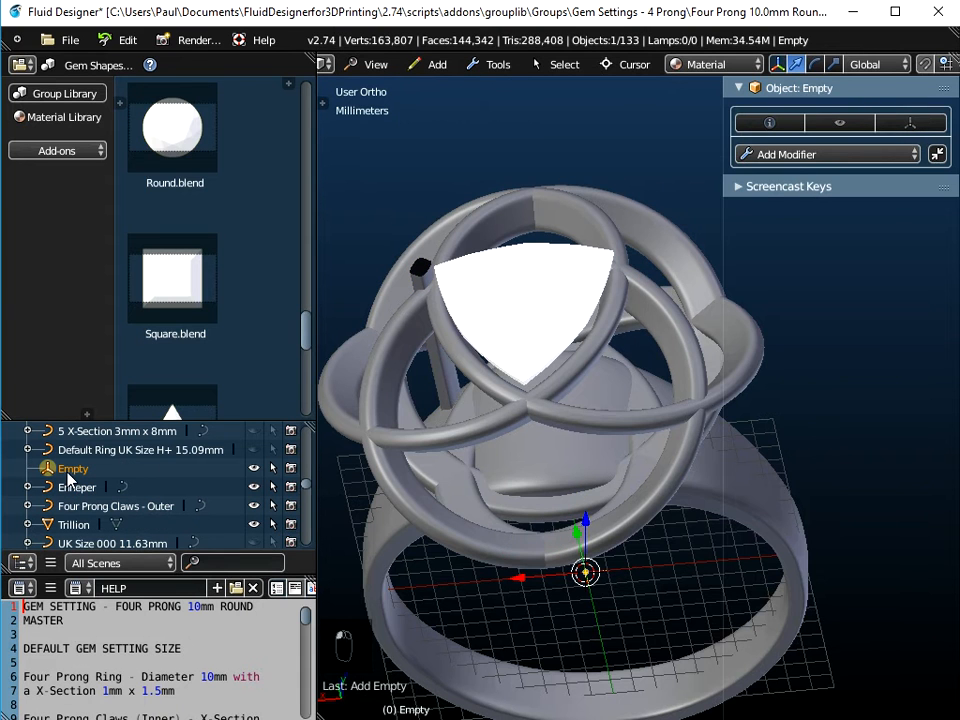
# Set the empty's Y rotation to 120°.
pyautogui.click(769, 122)
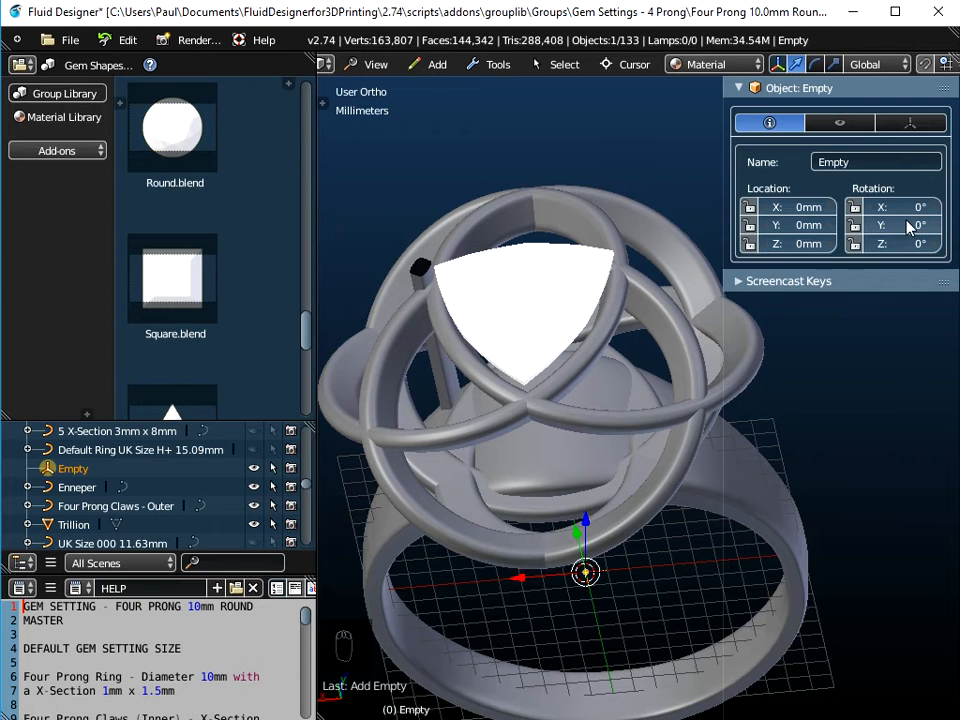
pyautogui.moveTo(495, 445); pyautogui.dragTo(520, 436, button='middle')
pyautogui.click(903, 228)
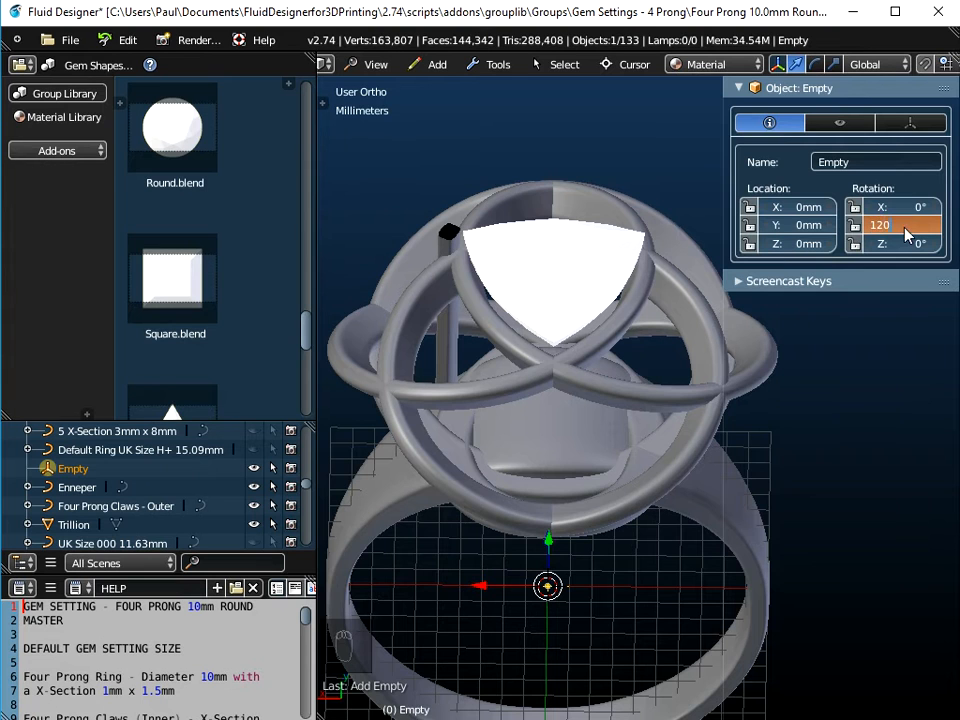
pyautogui.press('Return')
pyautogui.moveTo(516, 443); pyautogui.dragTo(436, 322, button='middle')
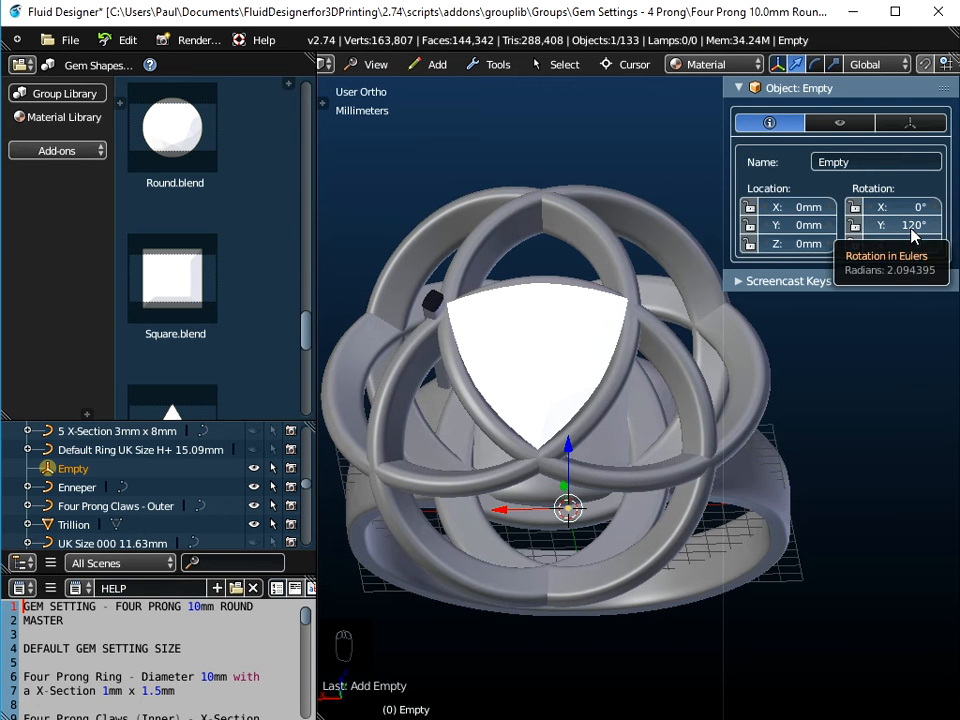
pyautogui.moveTo(545, 490); pyautogui.dragTo(530, 302, button='middle')
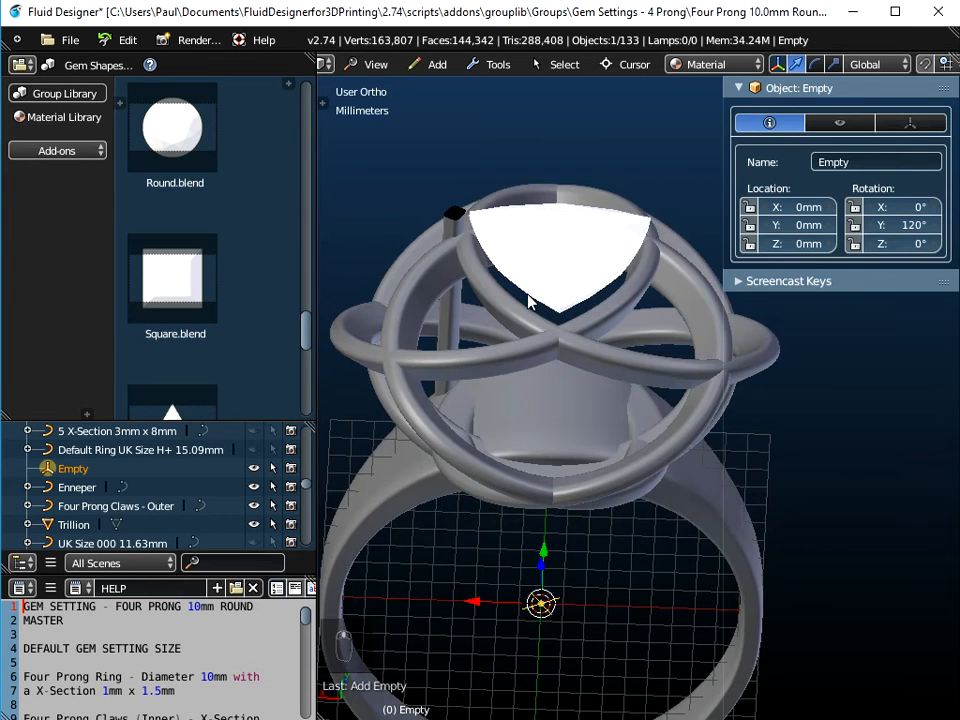
# Set the origin of the Four Prong Claws - Outer object to the 3D cursor at the ring's centre.
pyautogui.rightClick(452, 222)
pyautogui.moveTo(460, 238); pyautogui.dragTo(529, 446, button='middle')
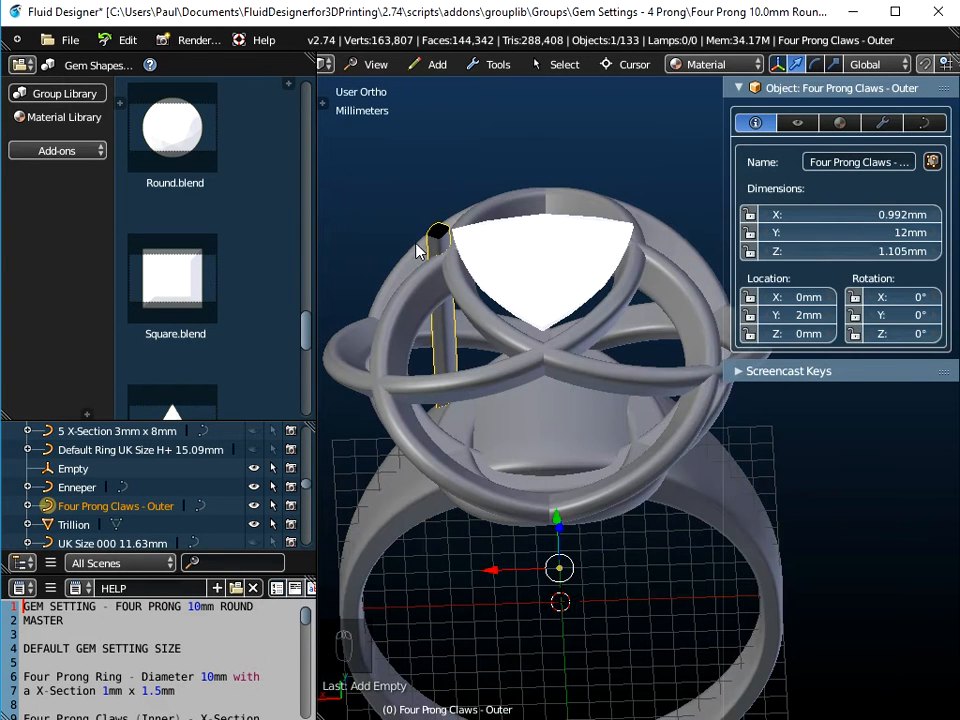
pyautogui.click(492, 64)
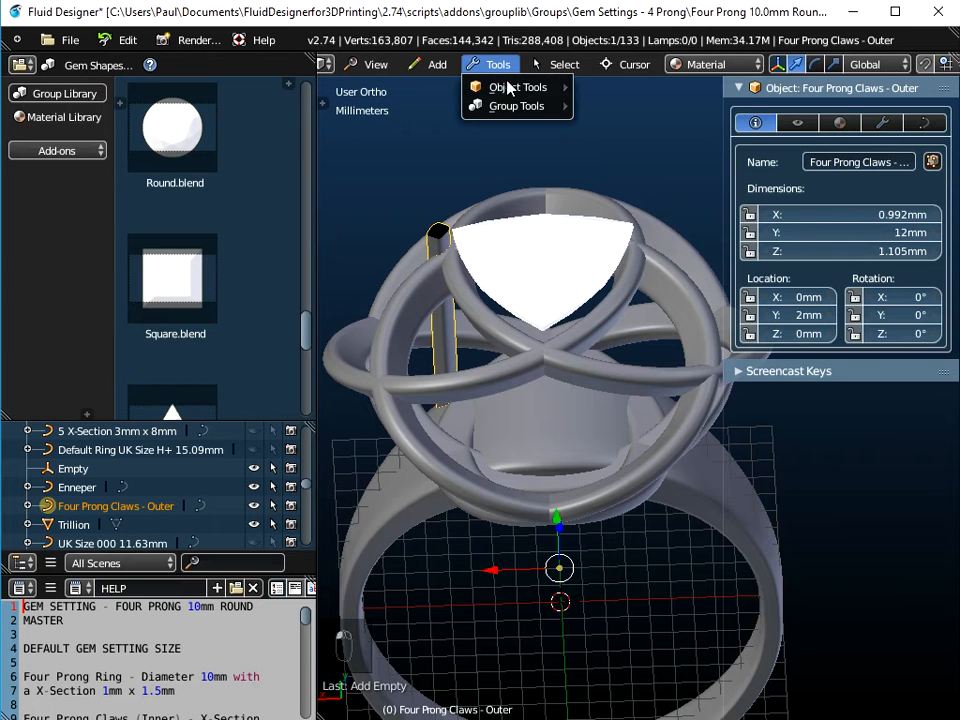
pyautogui.moveTo(514, 88)
pyautogui.moveTo(617, 197)
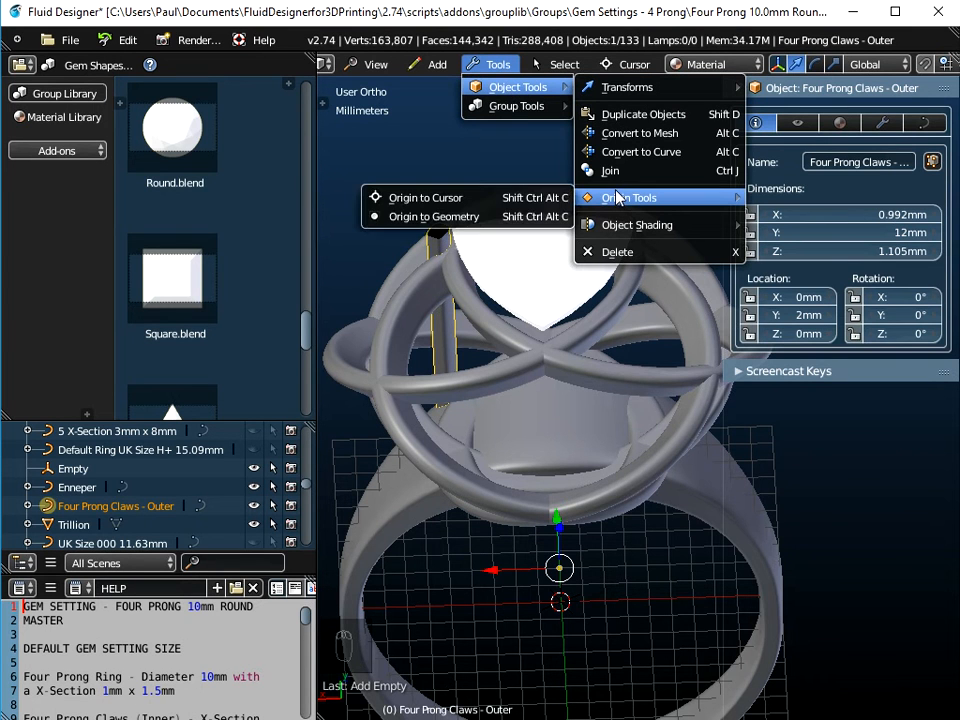
pyautogui.click(459, 201)
pyautogui.scroll(5, 577, 600)
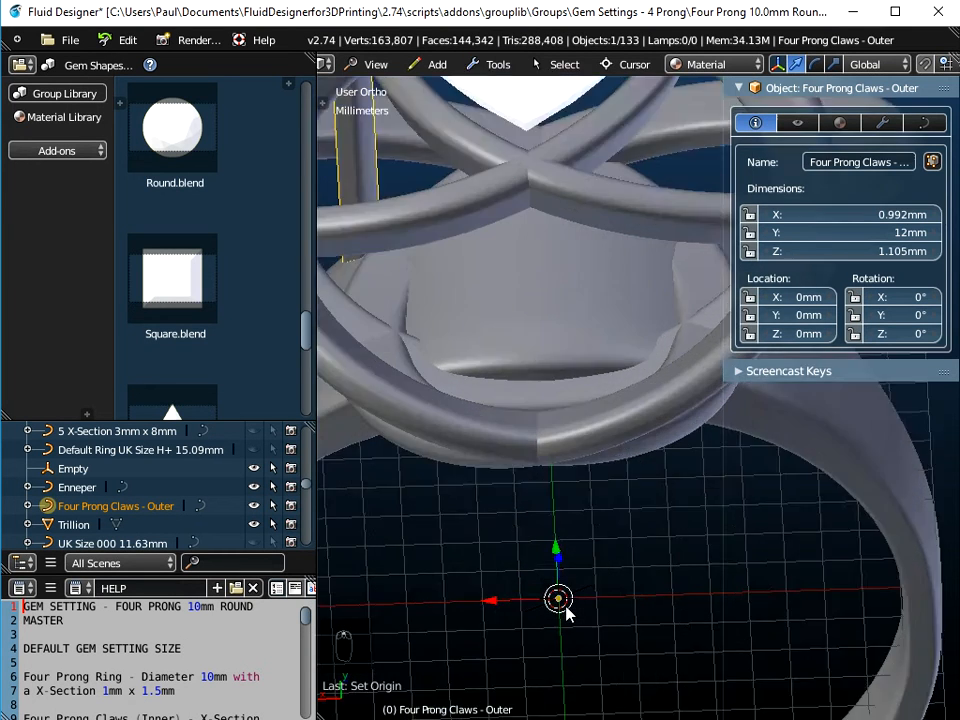
pyautogui.scroll(-5, 548, 590)
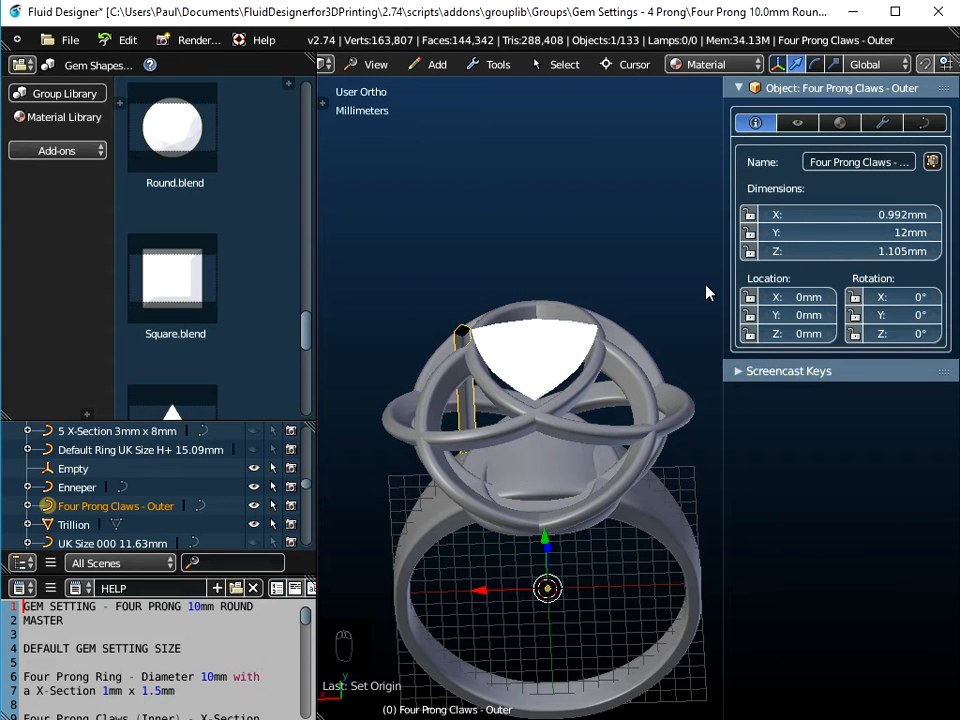
# Add an Array modifier to the claw, with Relative Offset disabled and Object Offset enabled.
pyautogui.click(881, 122)
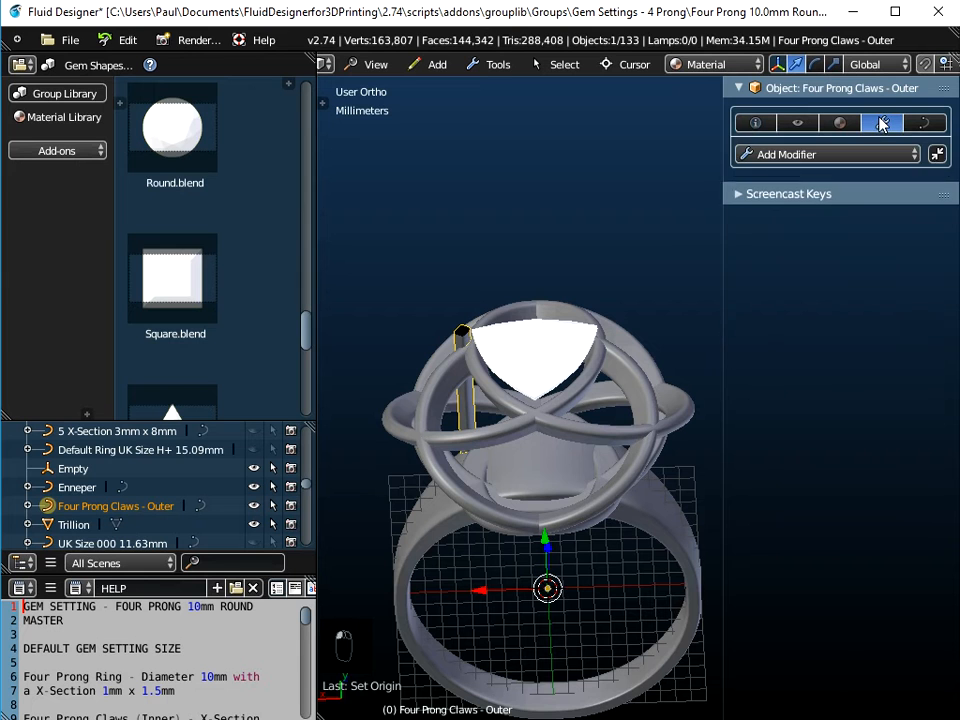
pyautogui.click(810, 155)
pyautogui.click(793, 178)
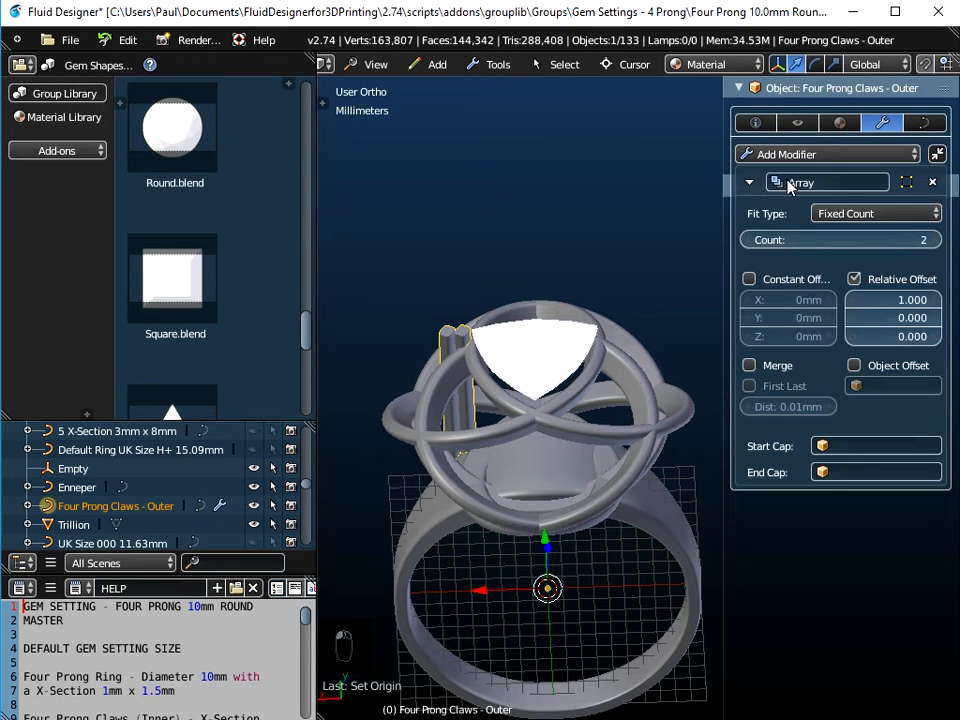
pyautogui.click(855, 279)
pyautogui.click(854, 366)
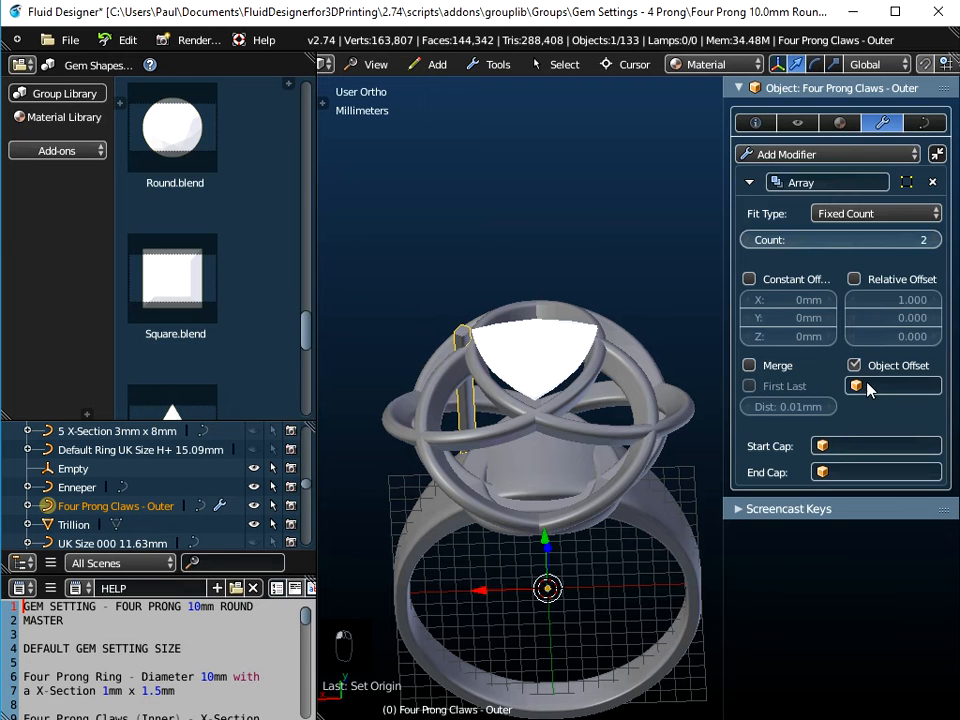
# Choose the Empty as the claw array's offset object.
pyautogui.click(890, 386)
pyautogui.scroll(-20, 830, 490)
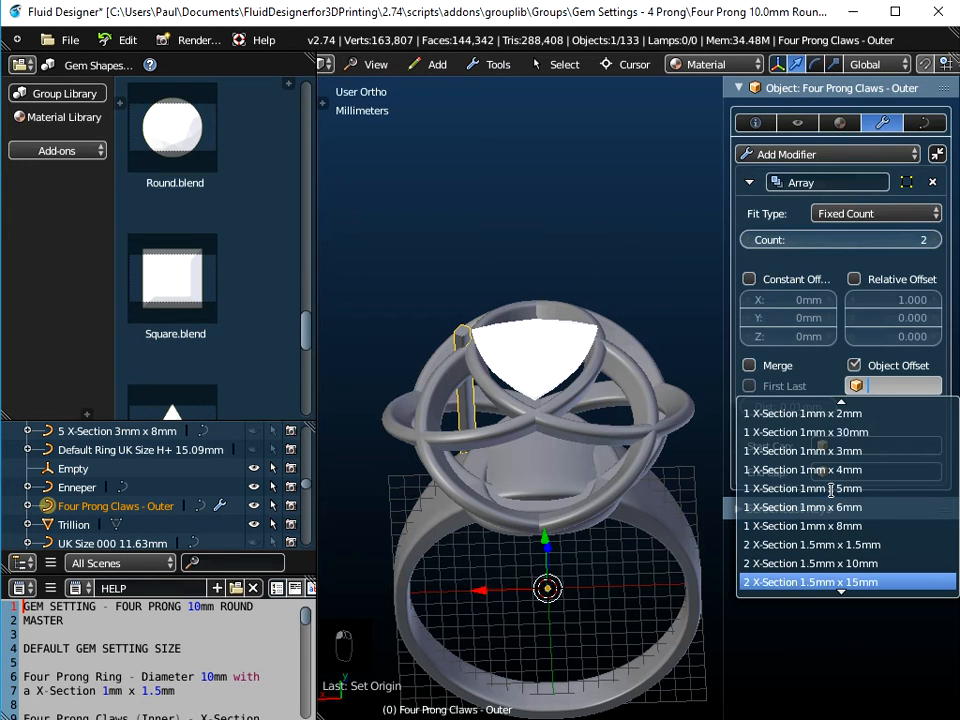
pyautogui.scroll(-20, 830, 490)
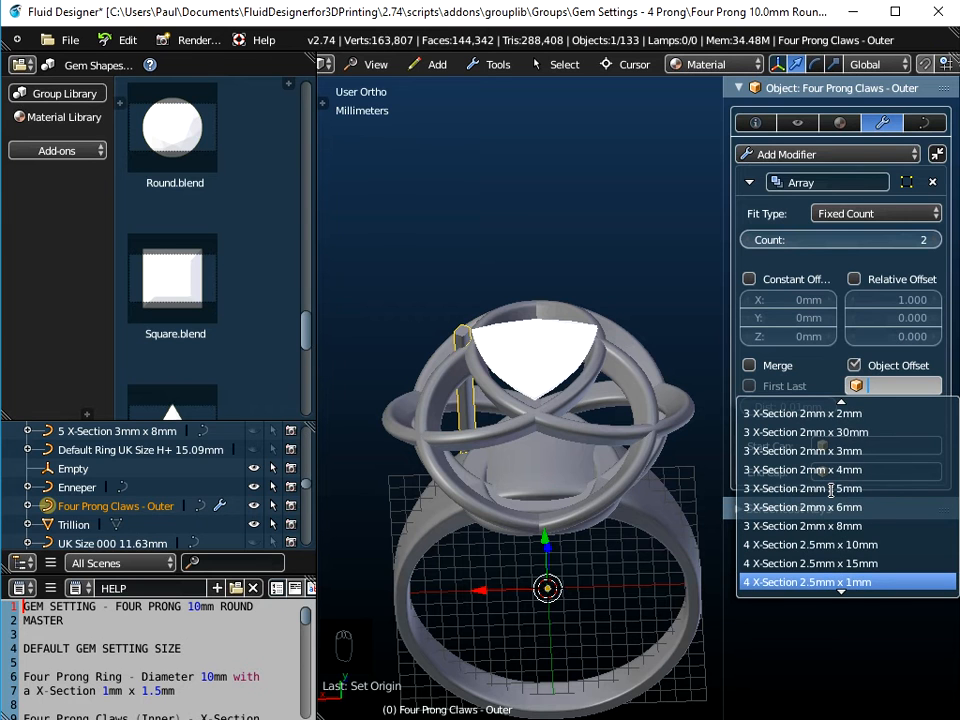
pyautogui.scroll(-9, 831, 490)
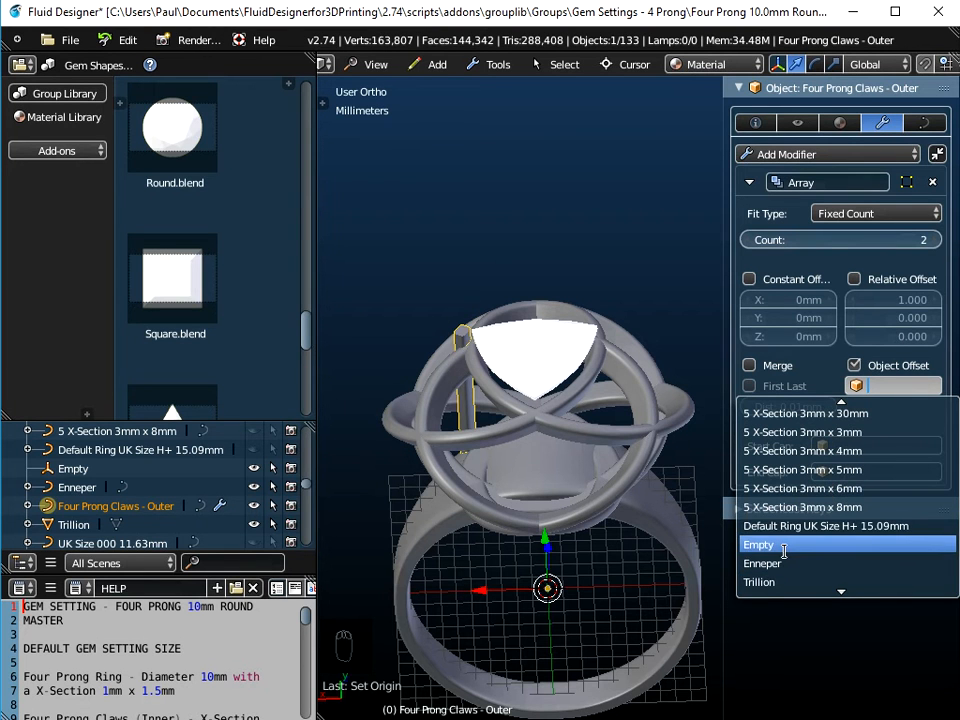
pyautogui.click(784, 551)
pyautogui.moveTo(491, 418); pyautogui.dragTo(602, 611, button='middle')
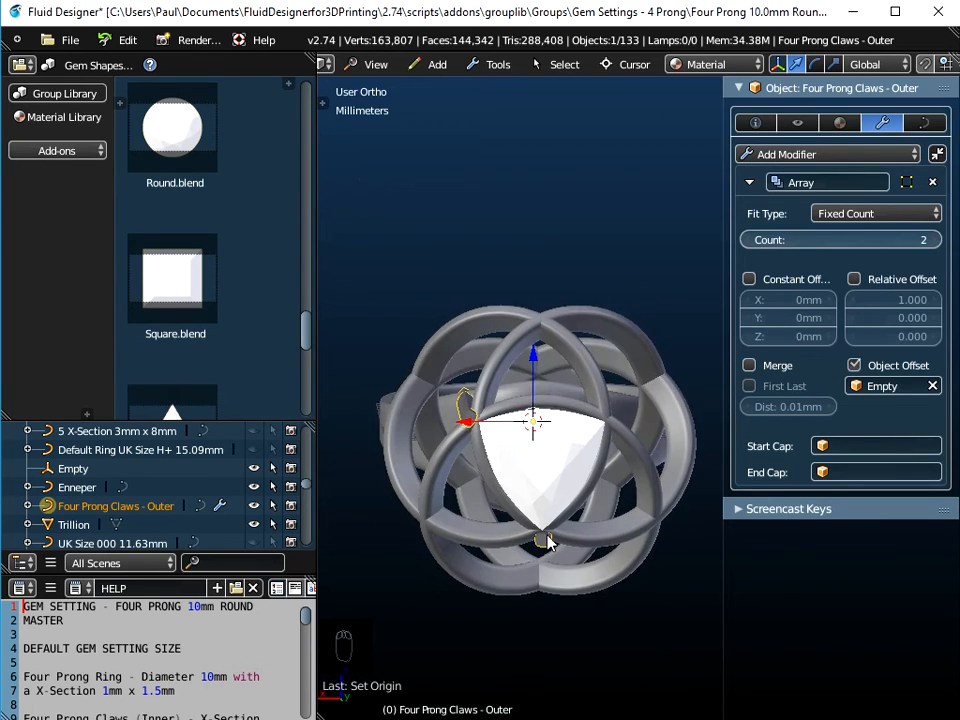
pyautogui.scroll(4, 553, 553)
pyautogui.moveTo(548, 541); pyautogui.dragTo(548, 466, button='middle')
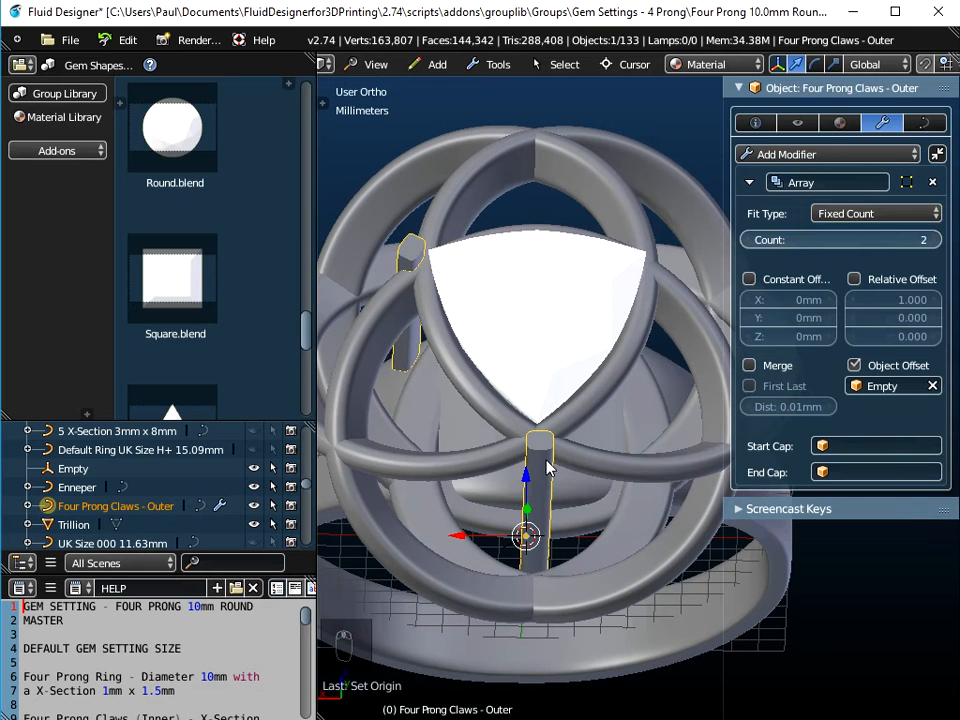
# Set the claw array's count to 3 so each corner of the Trillion gets a claw.
pyautogui.click(933, 240)
pyautogui.scroll(3, 667, 256)
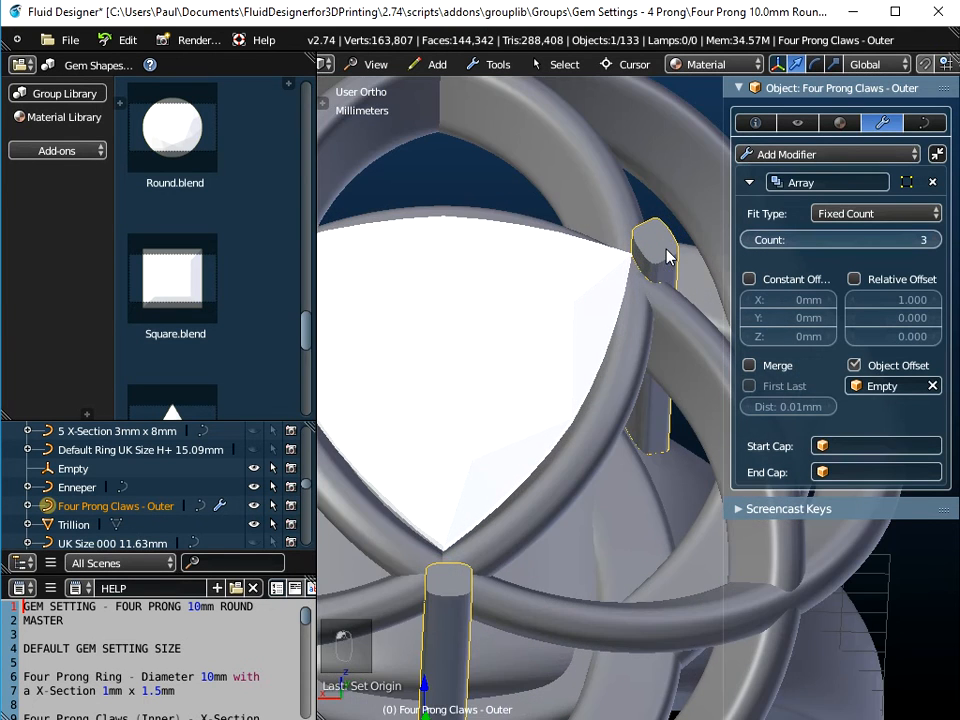
pyautogui.scroll(-5, 667, 256)
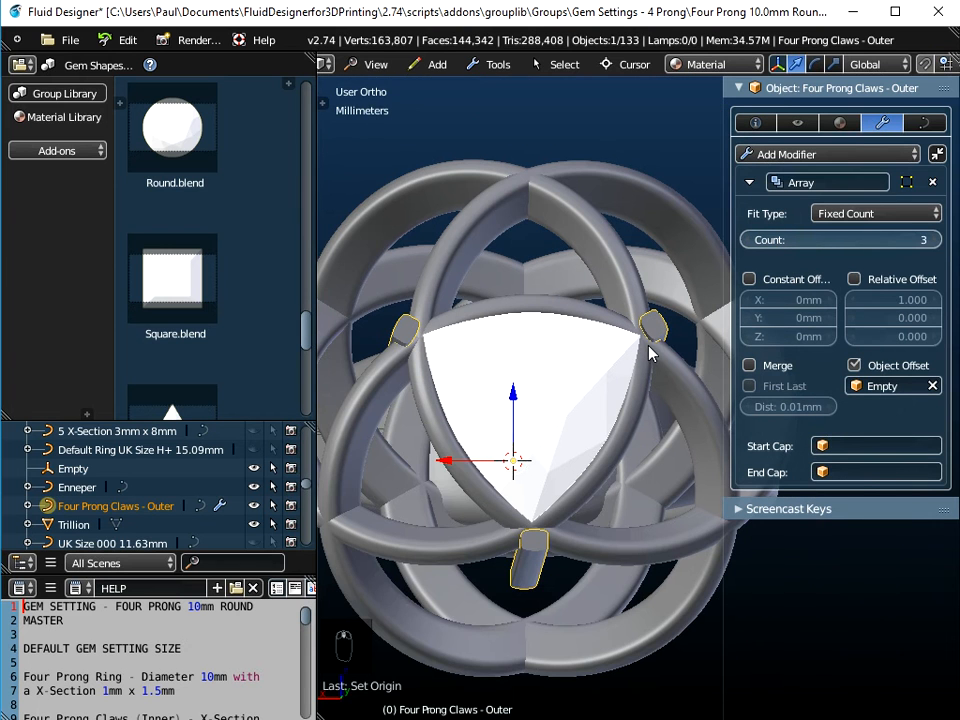
# Review the empty's Y rotation and the claw array's count and Object Offset settings.
pyautogui.click(80, 470)
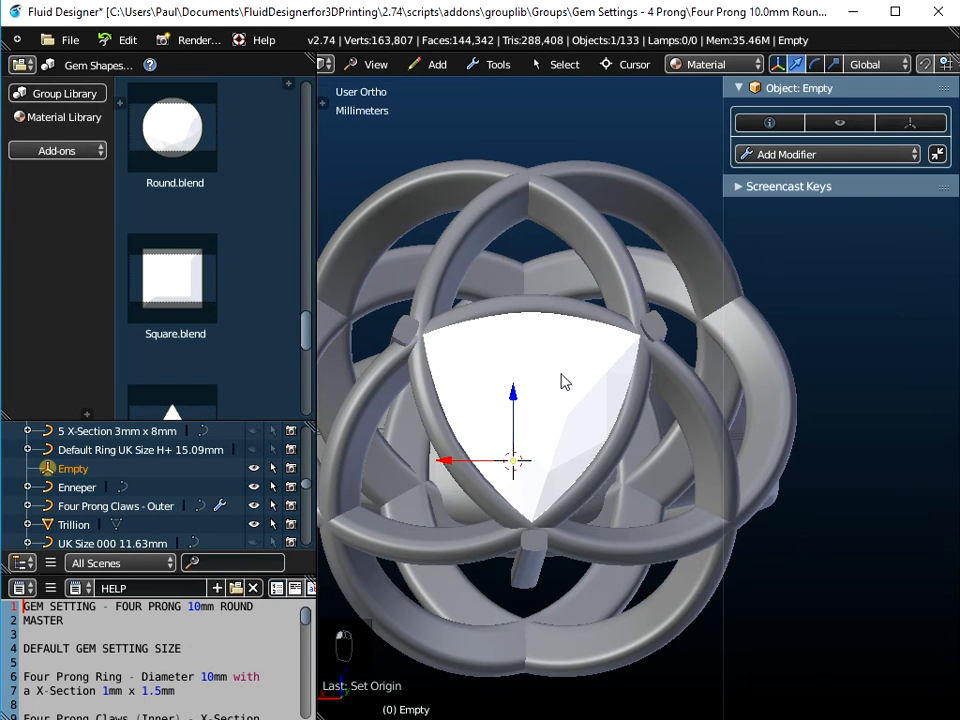
pyautogui.click(769, 122)
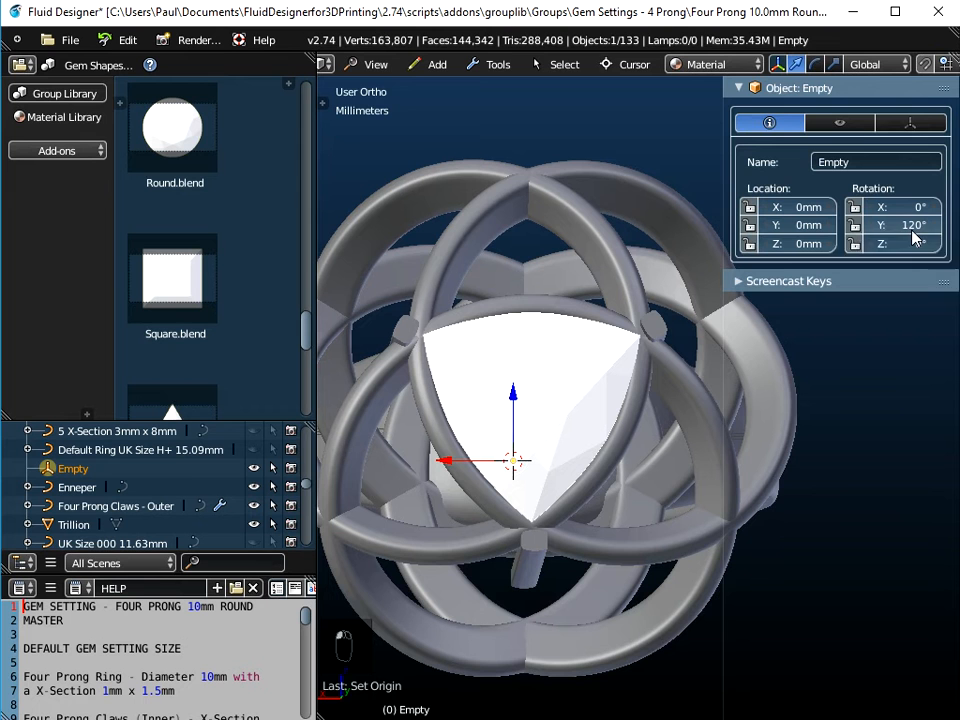
pyautogui.click(88, 507)
pyautogui.moveTo(572, 426); pyautogui.dragTo(553, 330, button='middle')
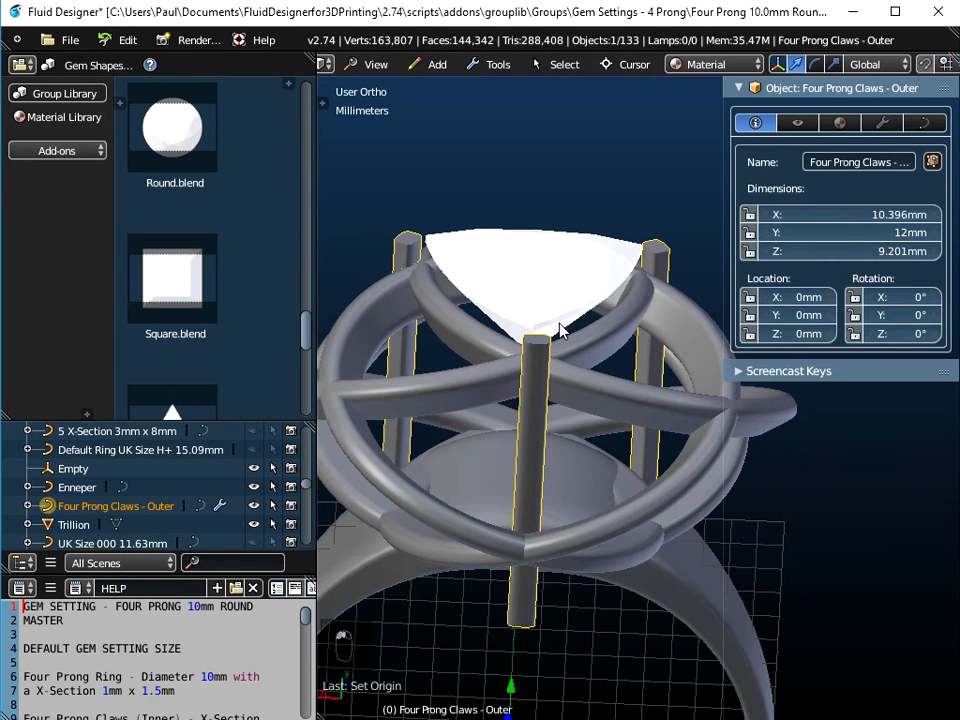
pyautogui.click(893, 126)
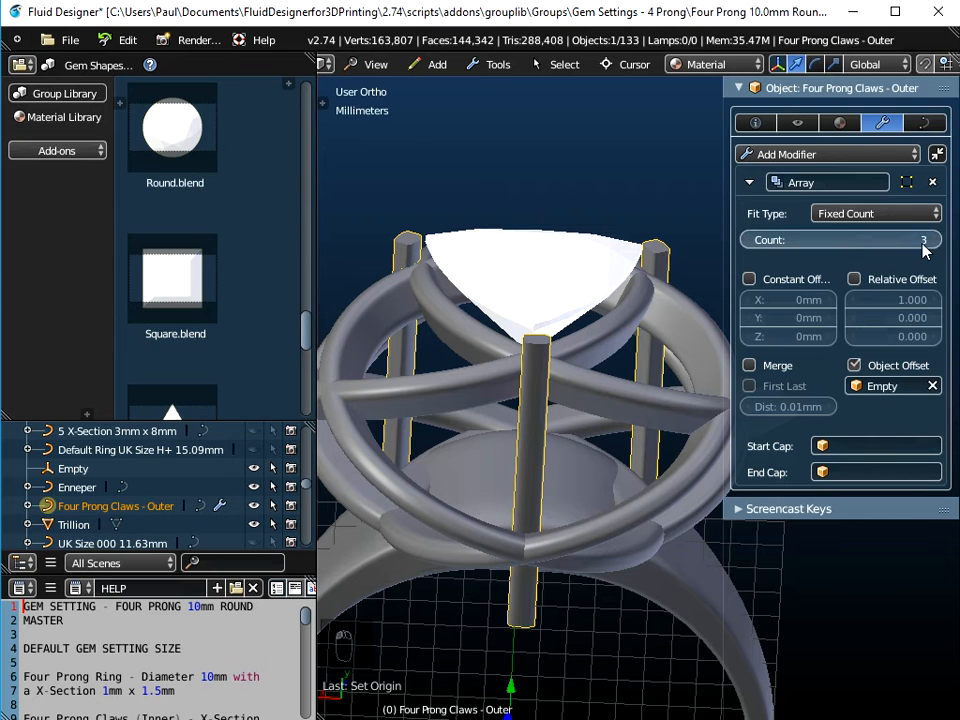
pyautogui.click(855, 365)
pyautogui.moveTo(461, 508); pyautogui.dragTo(465, 463, button='middle')
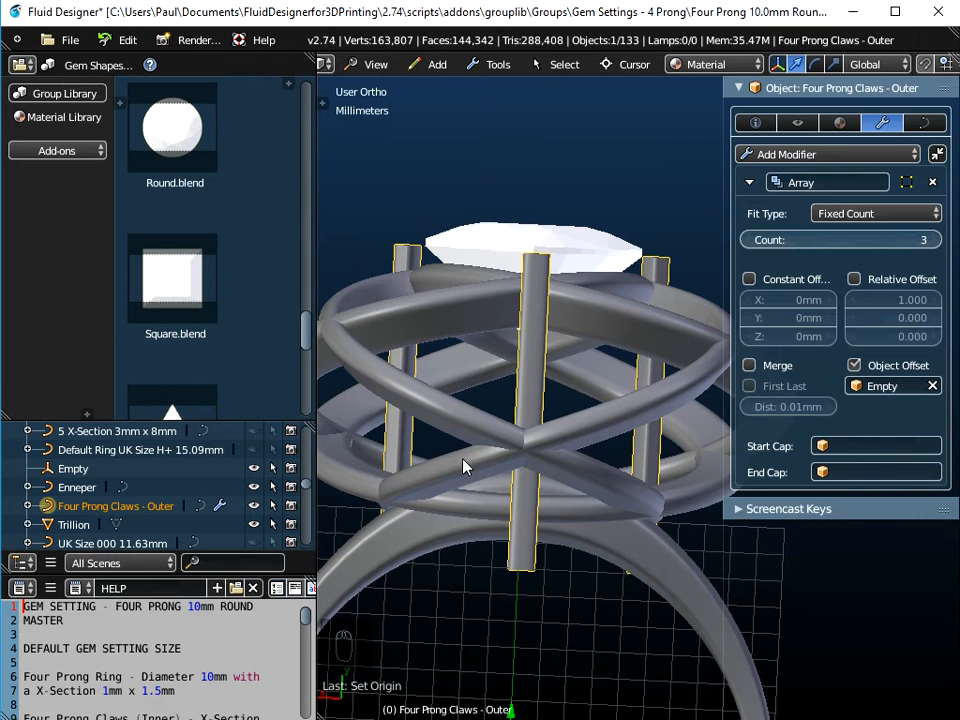
# Narrow the properties area and show the claws centred in the top view.
pyautogui.moveTo(722, 260); pyautogui.dragTo(846, 262)
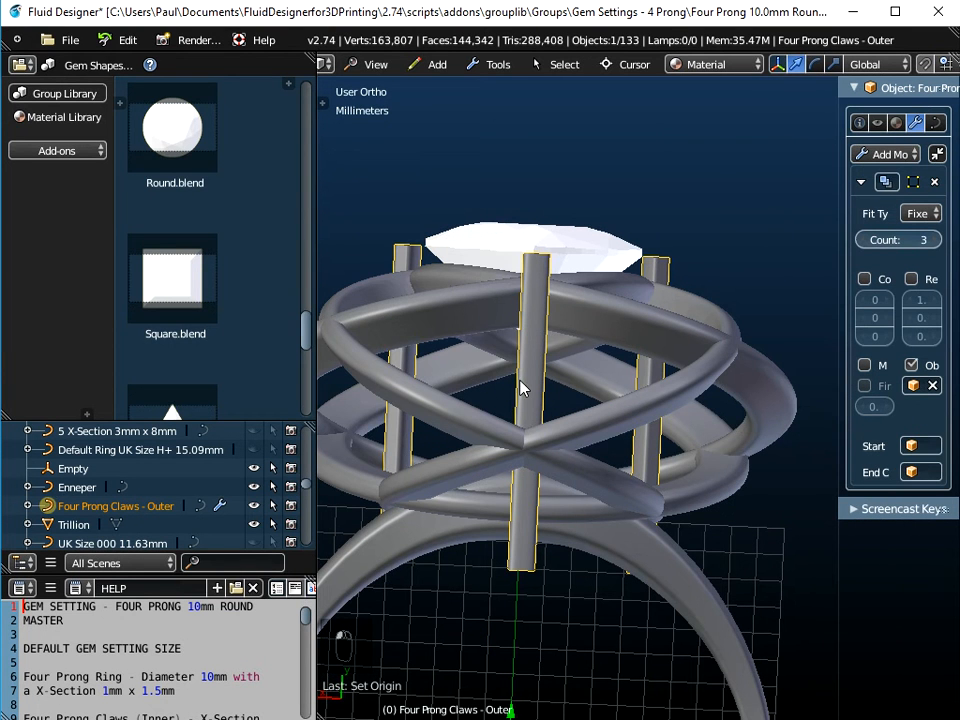
pyautogui.click(393, 67)
pyautogui.click(399, 156)
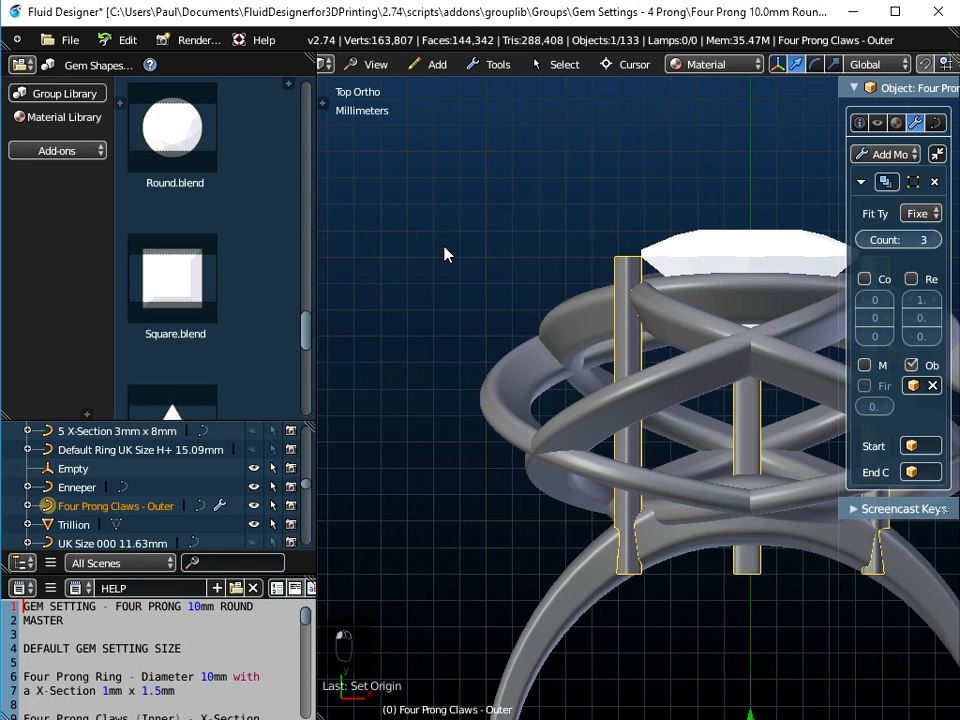
pyautogui.scroll(1, 702, 533)
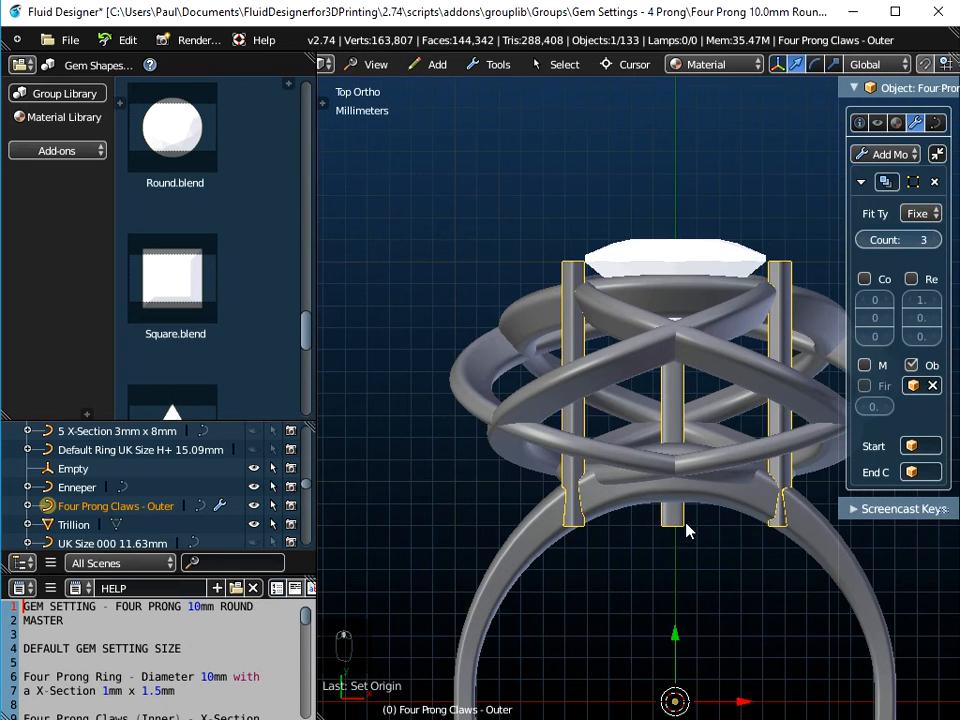
pyautogui.keyDown('shift'); pyautogui.moveTo(710, 558); pyautogui.dragTo(637, 523, button='middle'); pyautogui.keyUp('shift')
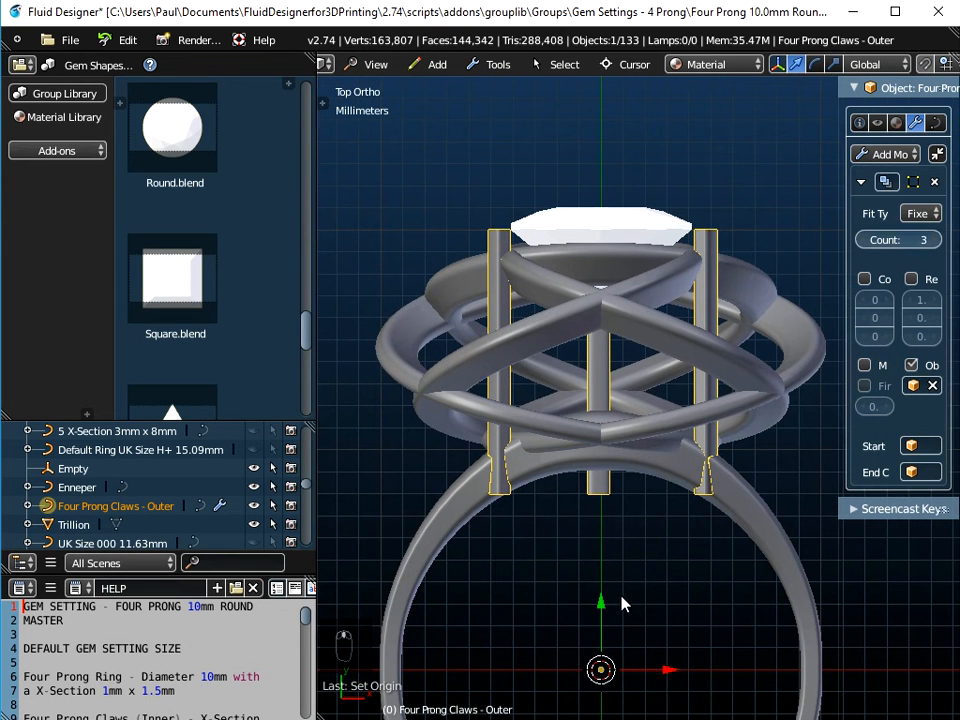
pyautogui.press('g')
pyautogui.press('y')
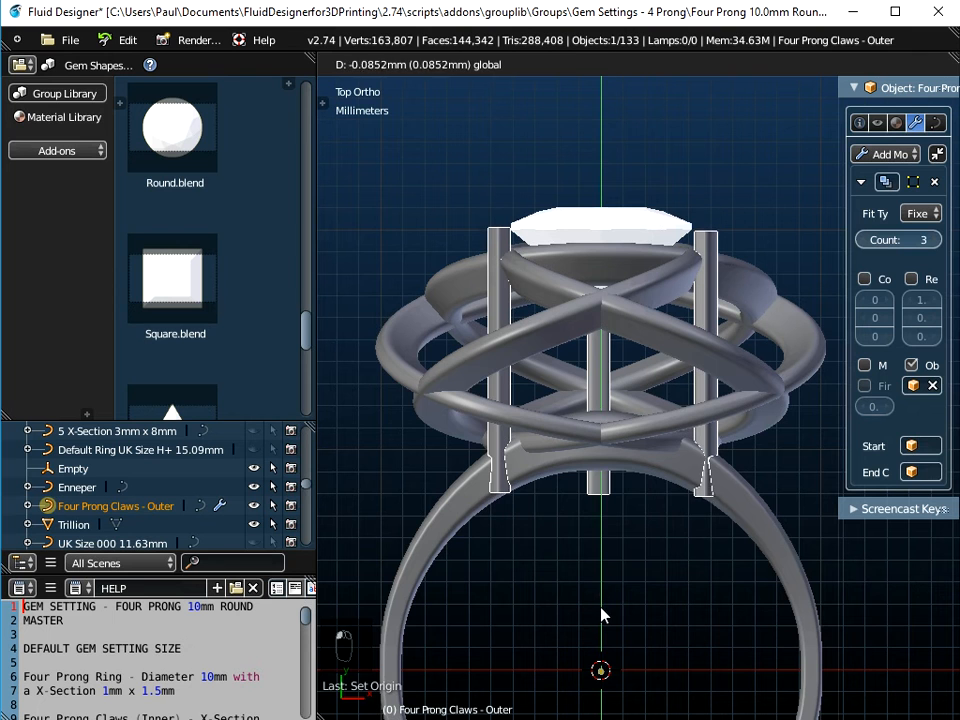
pyautogui.click(602, 614)
pyautogui.hotkey('ctrl', 'z')
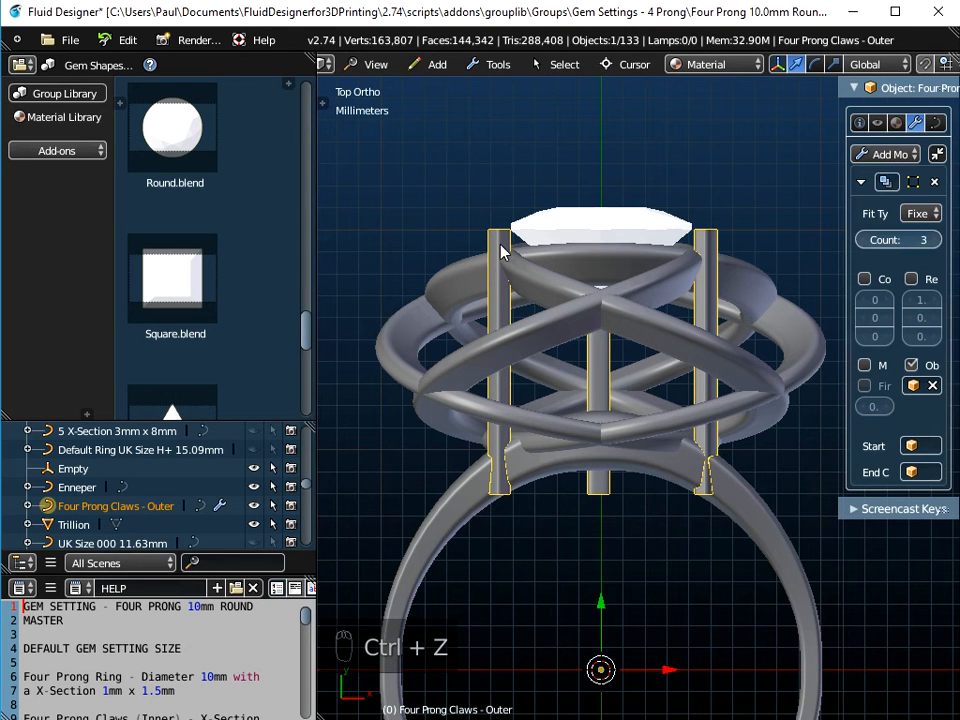
pyautogui.rightClick(790, 211)
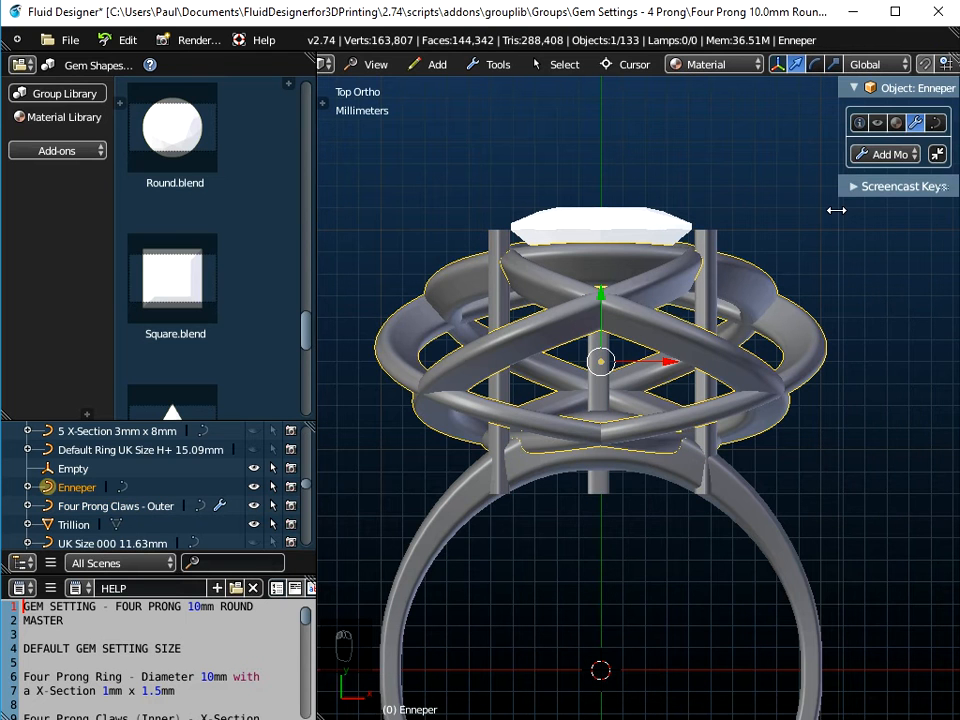
# Edit the claw curve and raise its upper control point above the Trillion, to about Y 24.3 mm.
pyautogui.rightClick(502, 247)
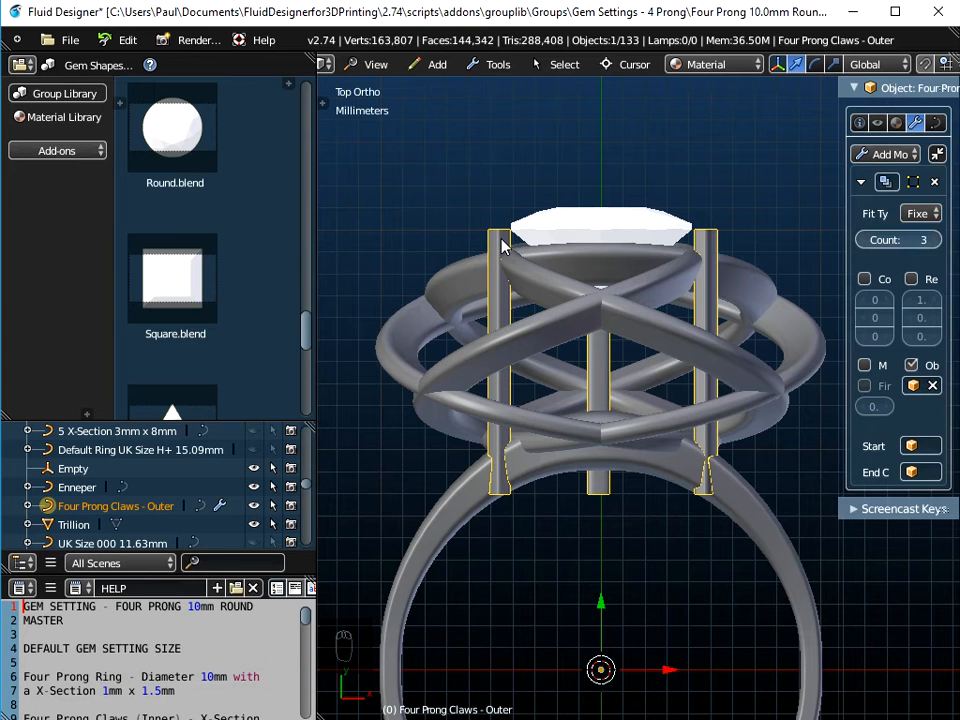
pyautogui.press('Tab')
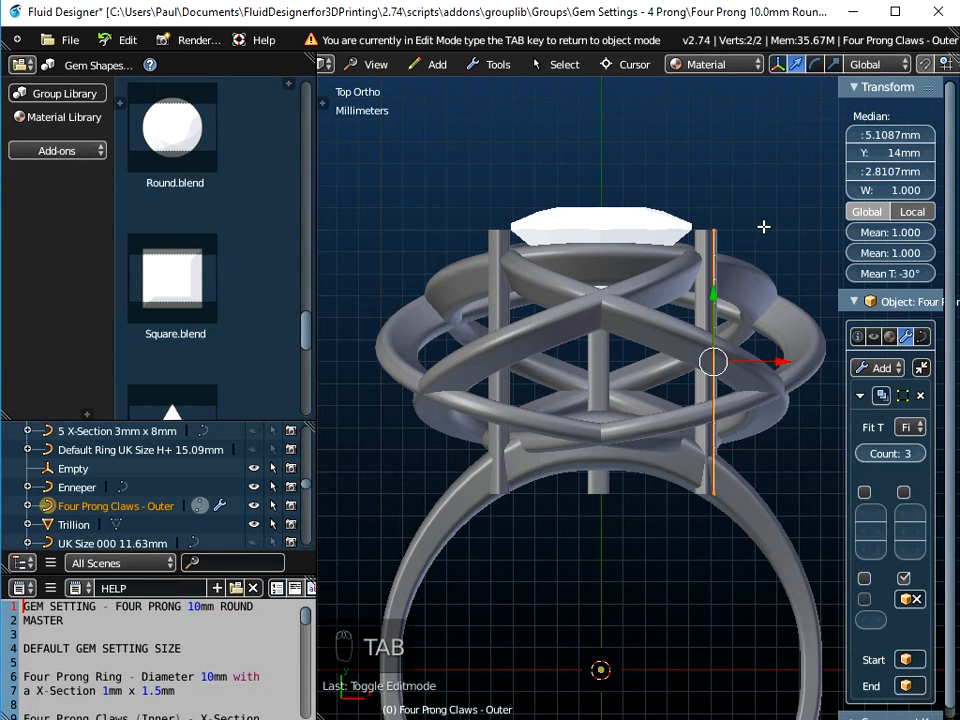
pyautogui.rightClick(718, 224)
pyautogui.moveTo(715, 160); pyautogui.dragTo(741, 698)
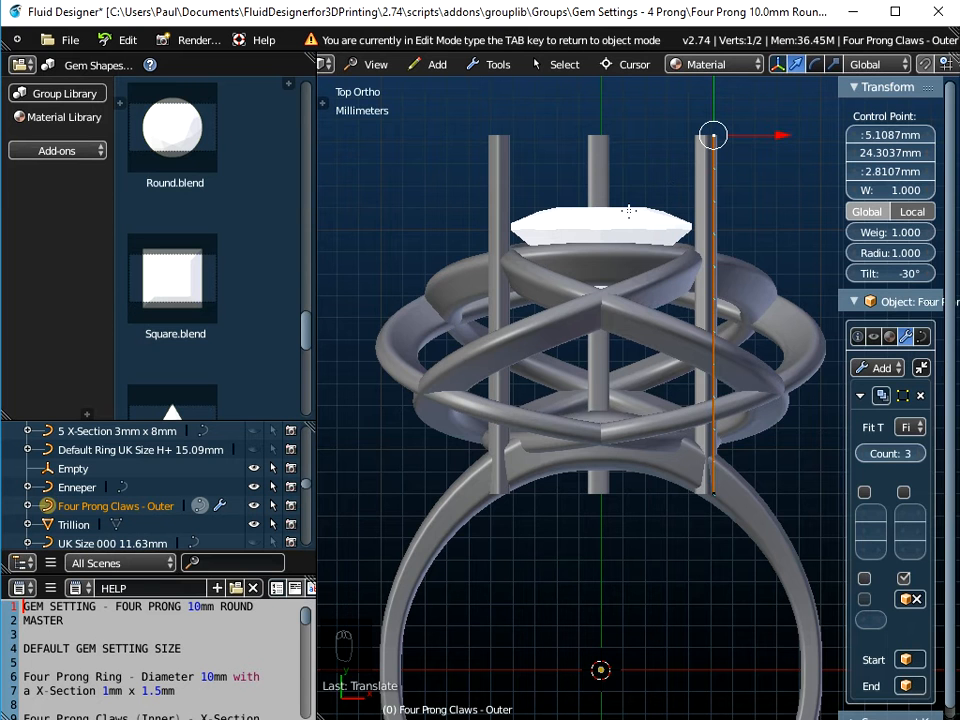
# Raise the claw's lower control point along Y to about 8.84 mm, shortening the part inside the ring band.
pyautogui.rightClick(713, 490)
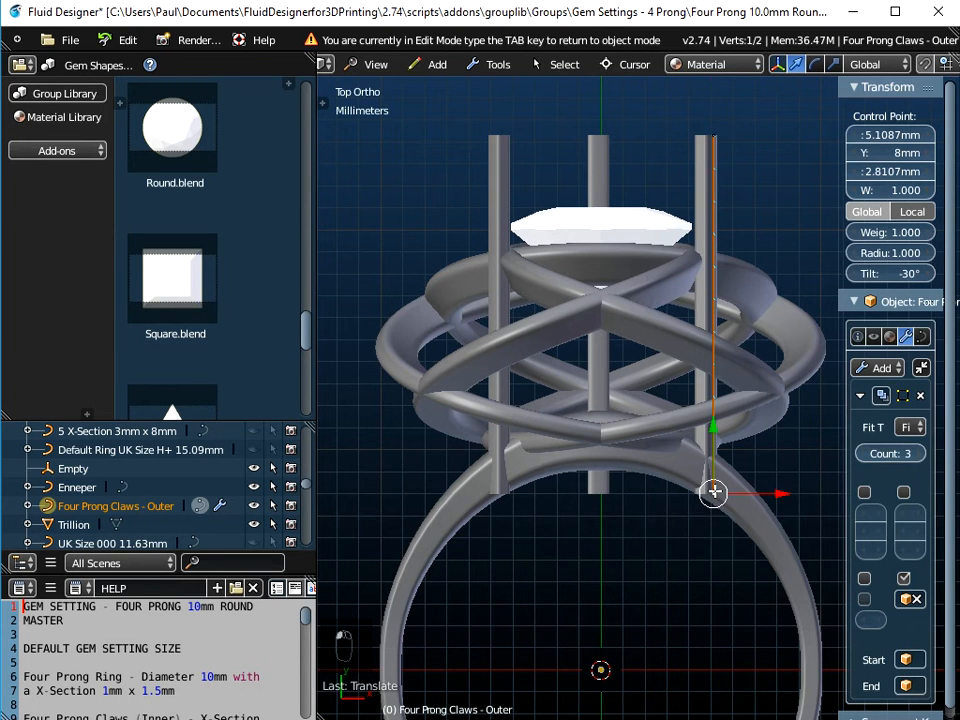
pyautogui.scroll(3, 713, 490)
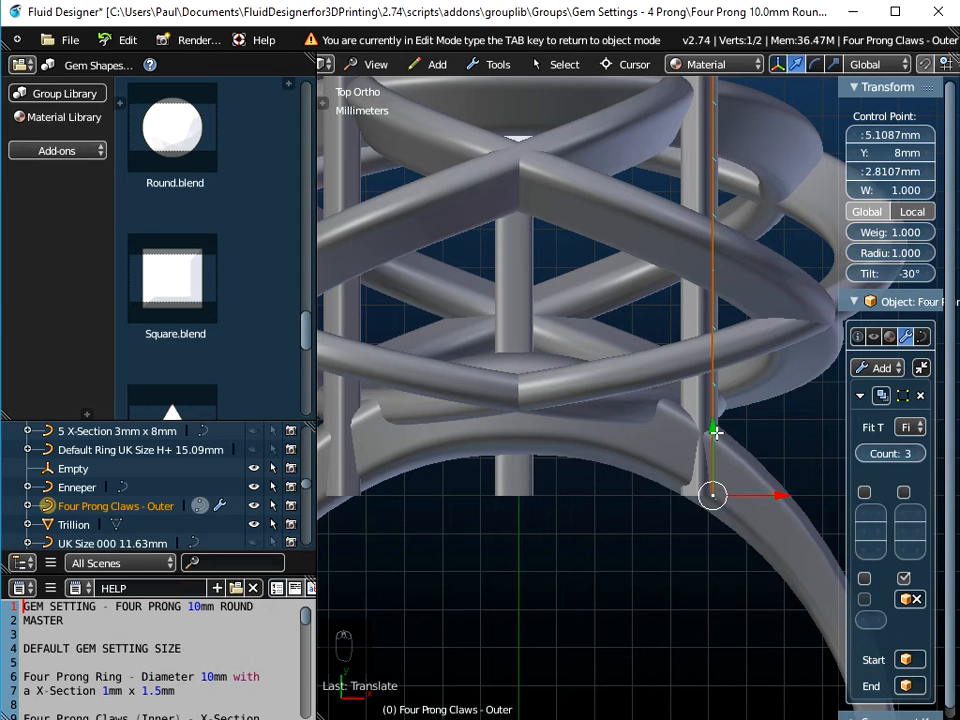
pyautogui.press('g')
pyautogui.press('y')
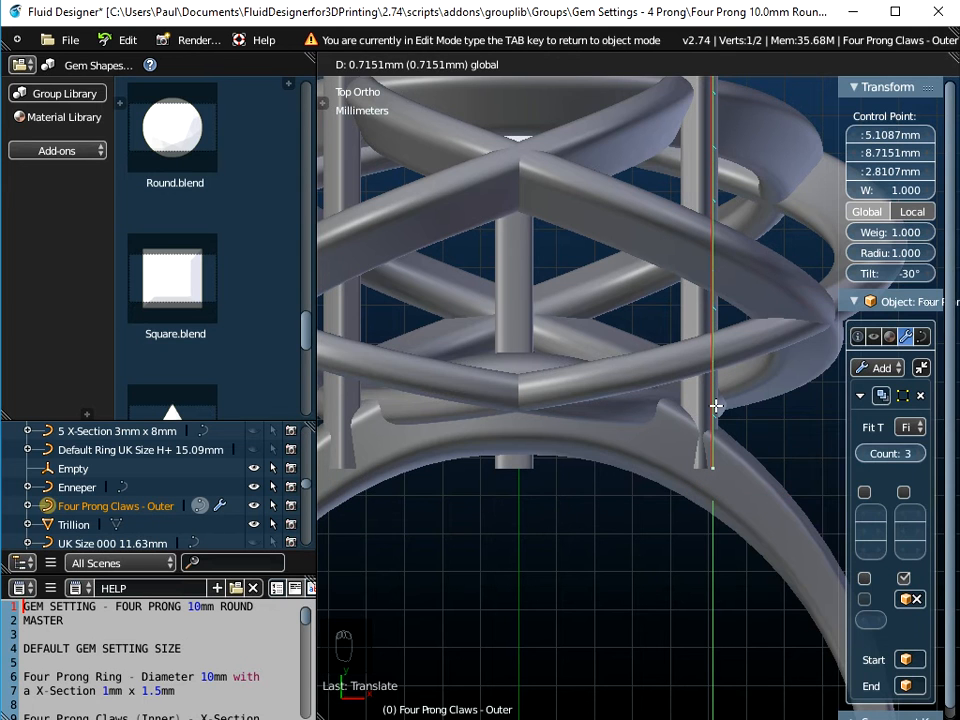
pyautogui.click(716, 405)
pyautogui.press('g')
pyautogui.press('y')
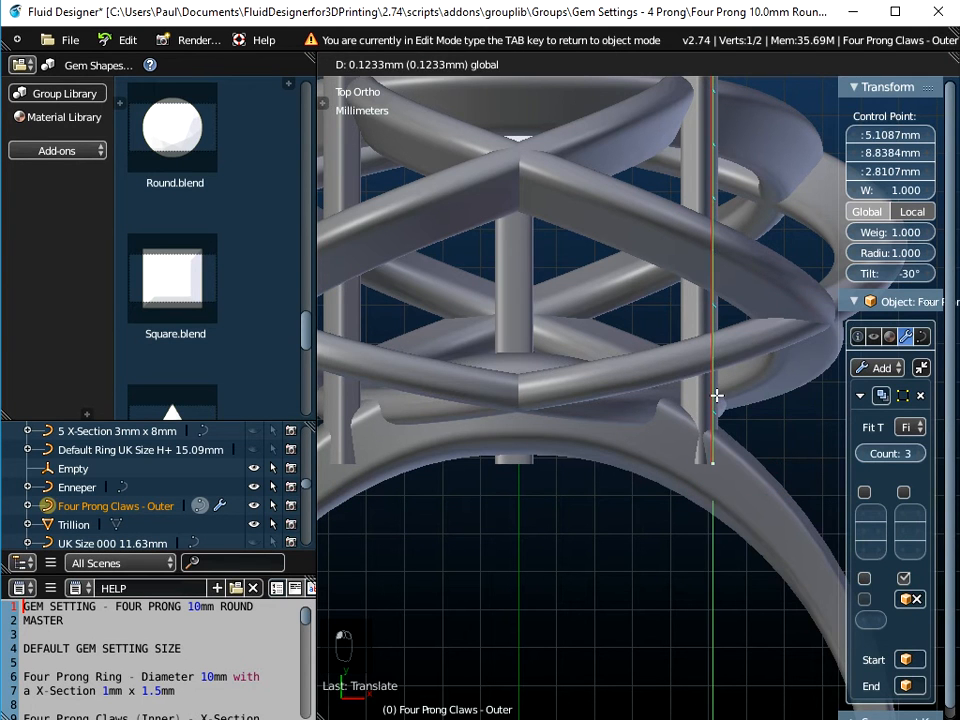
pyautogui.click(716, 396)
pyautogui.moveTo(510, 455); pyautogui.dragTo(659, 458, button='middle')
pyautogui.scroll(-3, 557, 543)
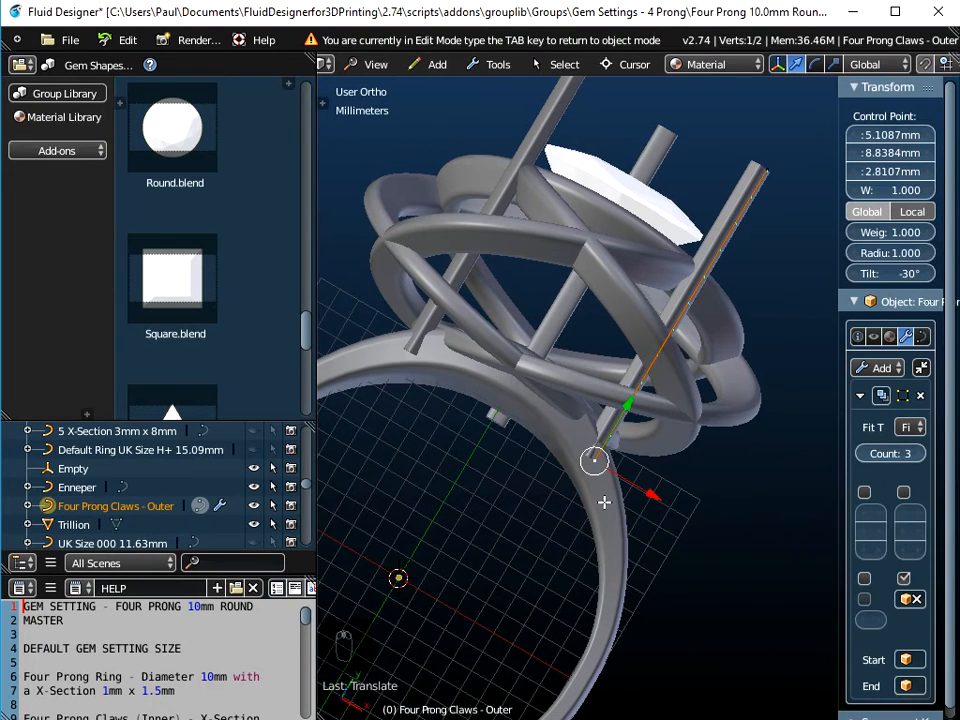
# Edit the UK Size P+ ring curve and increase the radius of its upper centre control point to 5.220.
pyautogui.press('Tab')
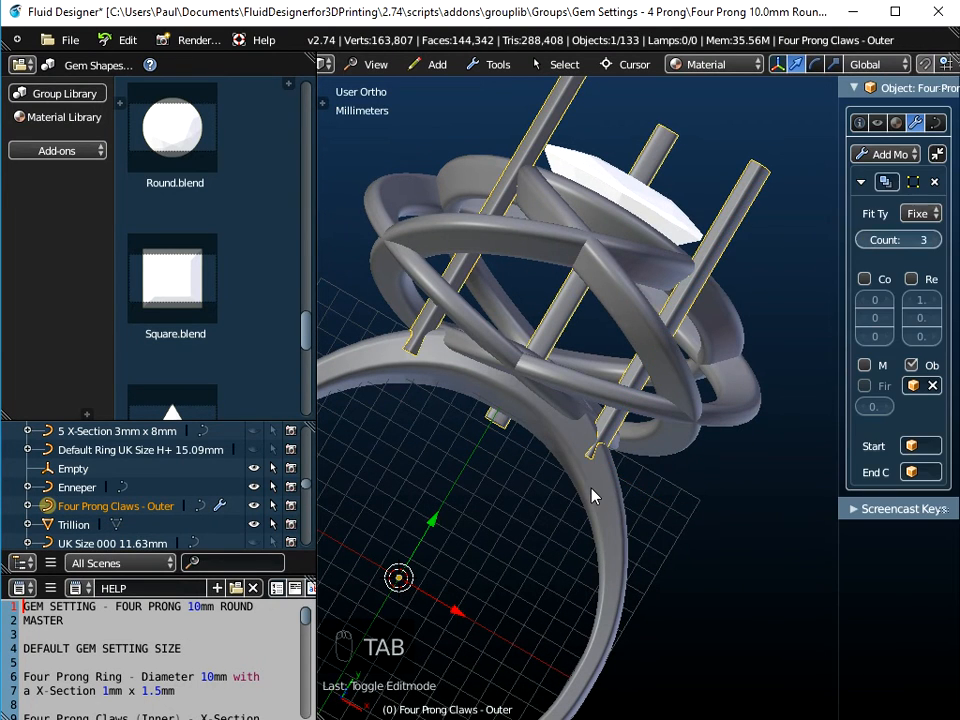
pyautogui.rightClick(593, 495)
pyautogui.moveTo(491, 508); pyautogui.dragTo(593, 397, button='middle')
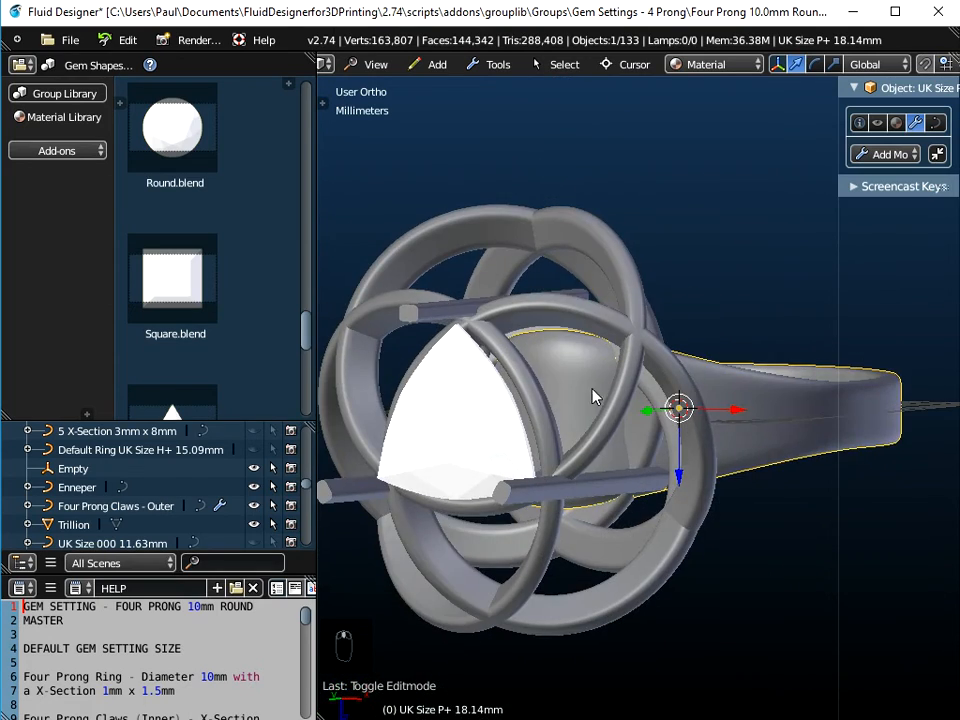
pyautogui.moveTo(641, 480); pyautogui.dragTo(697, 347, button='middle')
pyautogui.scroll(3, 648, 486)
pyautogui.scroll(-3, 641, 488)
pyautogui.press('Tab')
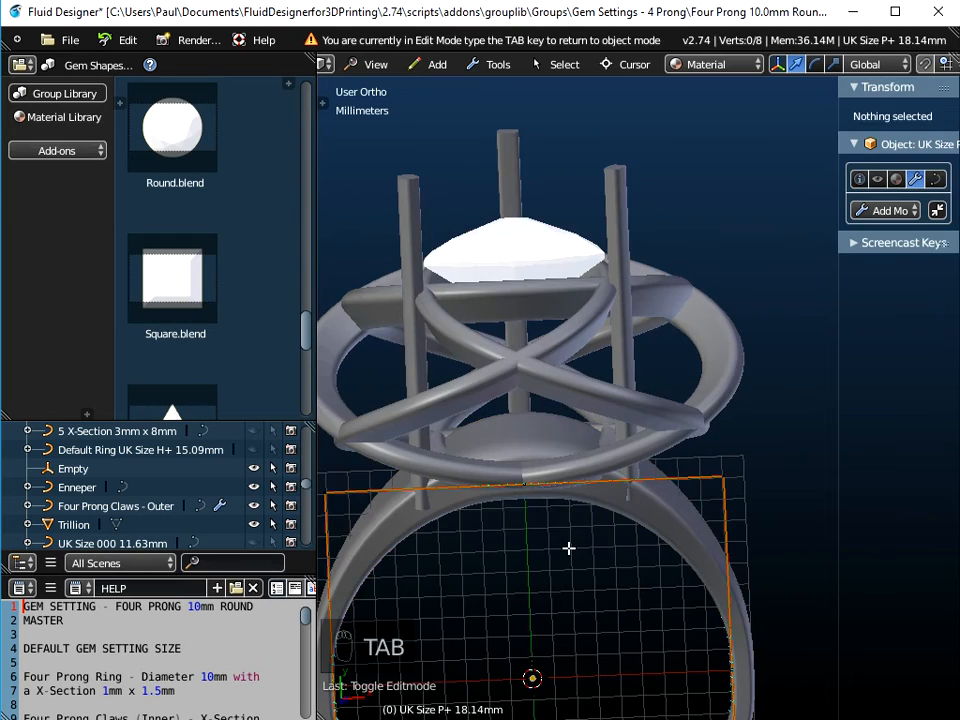
pyautogui.keyDown('shift'); pyautogui.moveTo(568, 548); pyautogui.dragTo(603, 264, button='middle'); pyautogui.keyUp('shift')
pyautogui.rightClick(581, 357)
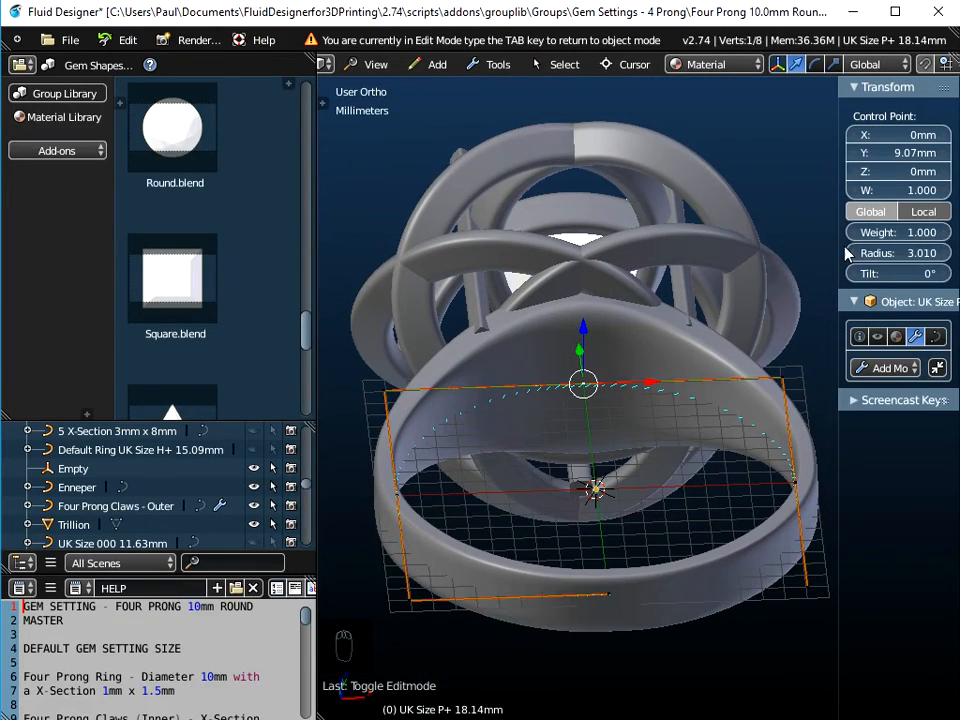
pyautogui.moveTo(836, 241); pyautogui.dragTo(735, 243)
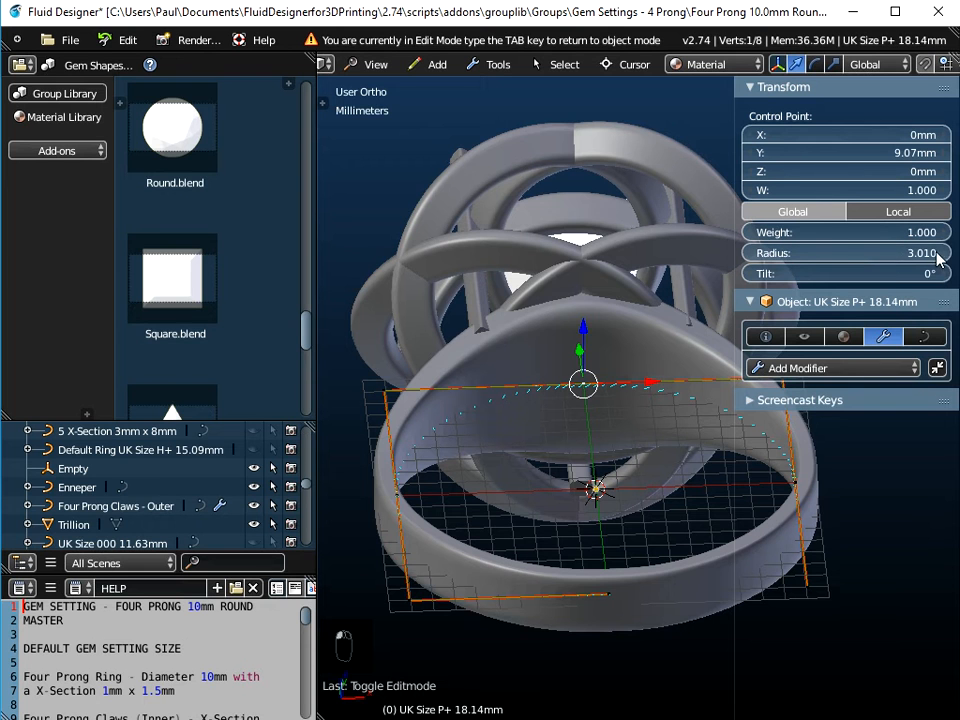
pyautogui.moveTo(838, 256); pyautogui.dragTo(944, 253)
# Reduce the radius of the ring's upper centre control point to 4.760 and finish editing the curve.
pyautogui.scroll(3, 589, 491)
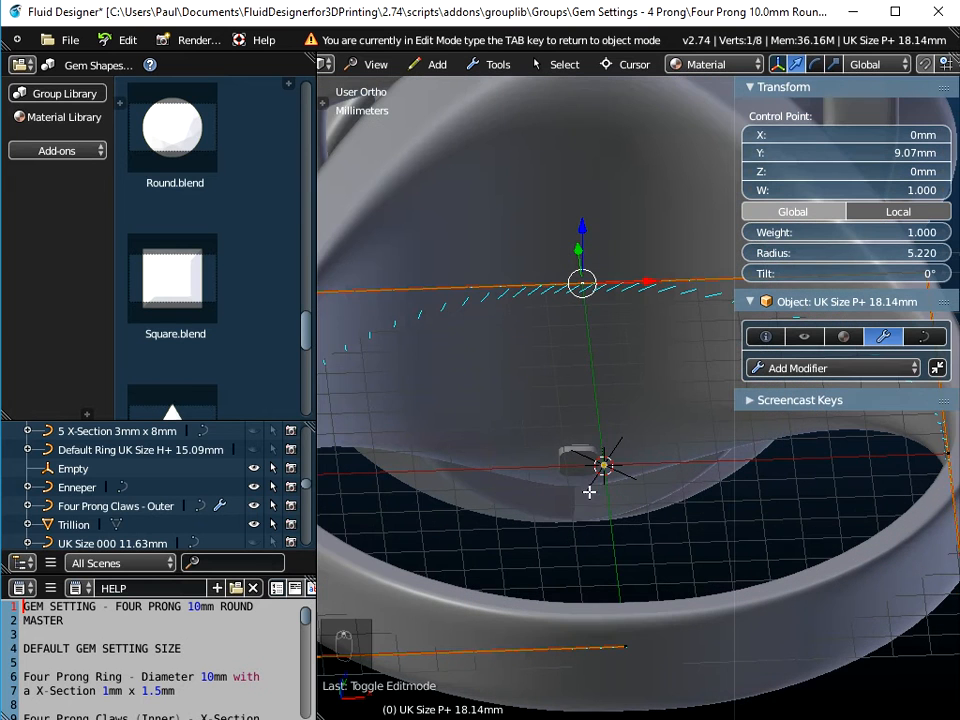
pyautogui.moveTo(579, 458); pyautogui.dragTo(630, 330, button='middle')
pyautogui.moveTo(900, 253); pyautogui.dragTo(873, 253)
pyautogui.moveTo(527, 474); pyautogui.dragTo(541, 637, button='middle')
pyautogui.moveTo(571, 451); pyautogui.dragTo(576, 409, button='middle')
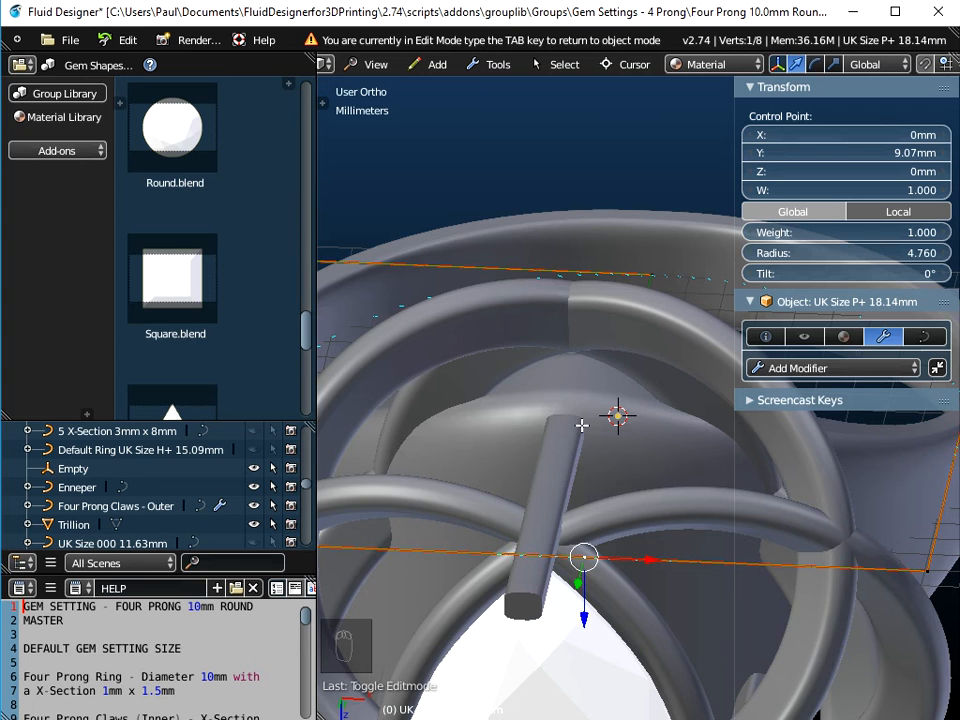
pyautogui.moveTo(584, 524); pyautogui.dragTo(592, 305, button='middle')
pyautogui.press('Tab')
pyautogui.scroll(-5, 583, 379)
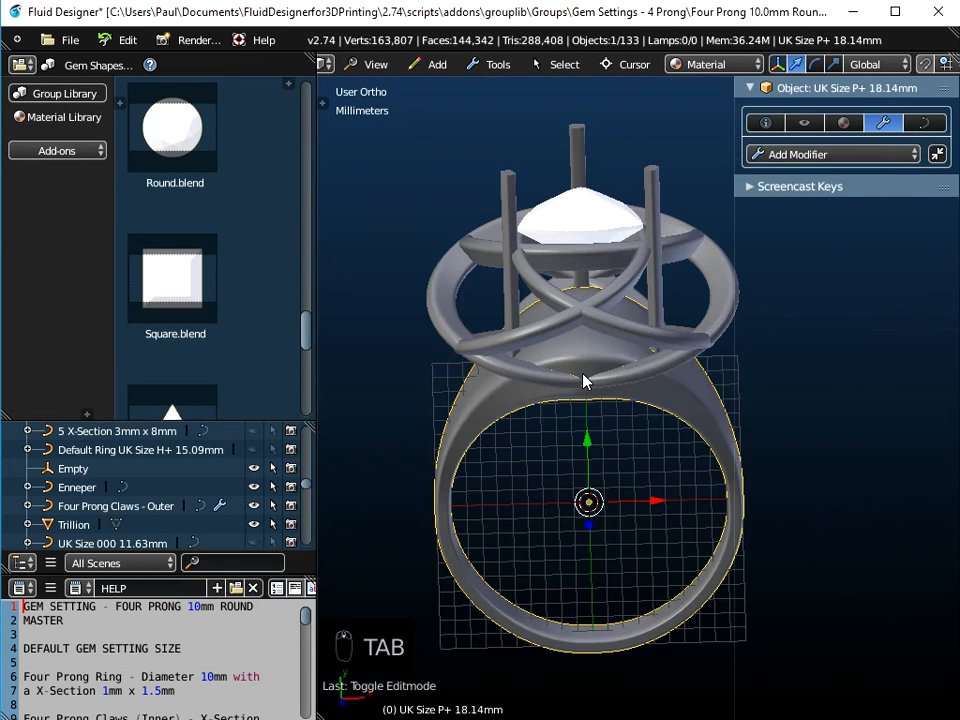
# Edit the claw curve in the top view and raise its lower control point to about Y 9.69 mm, clearing the finger hole.
pyautogui.rightClick(515, 200)
pyautogui.moveTo(564, 401); pyautogui.dragTo(573, 327, button='middle')
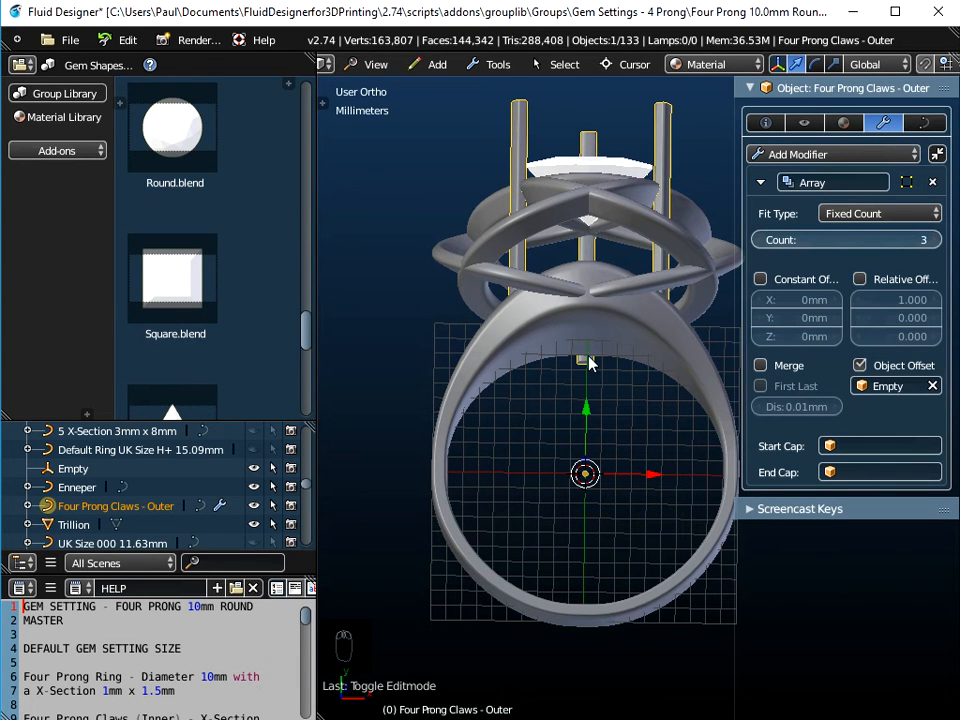
pyautogui.click(376, 64)
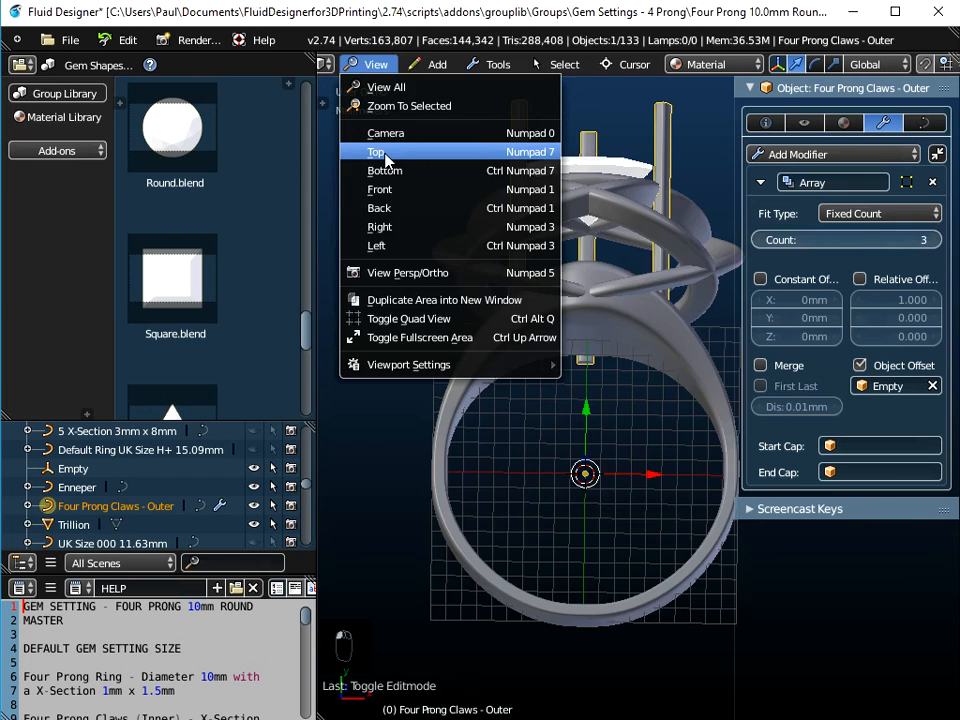
pyautogui.click(384, 152)
pyautogui.scroll(2, 594, 364)
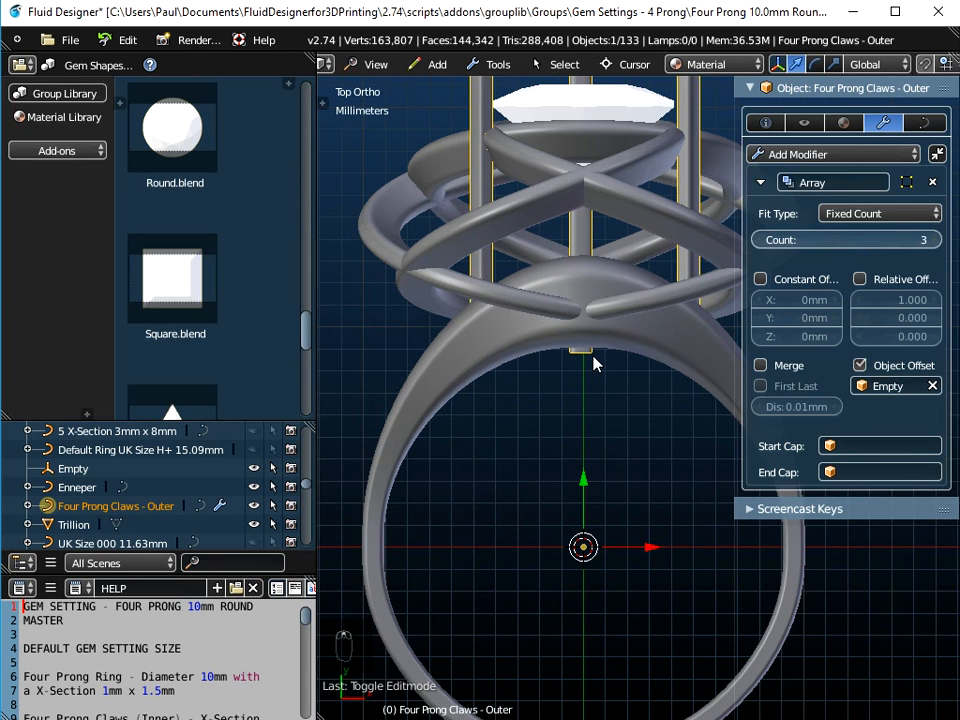
pyautogui.press('Tab')
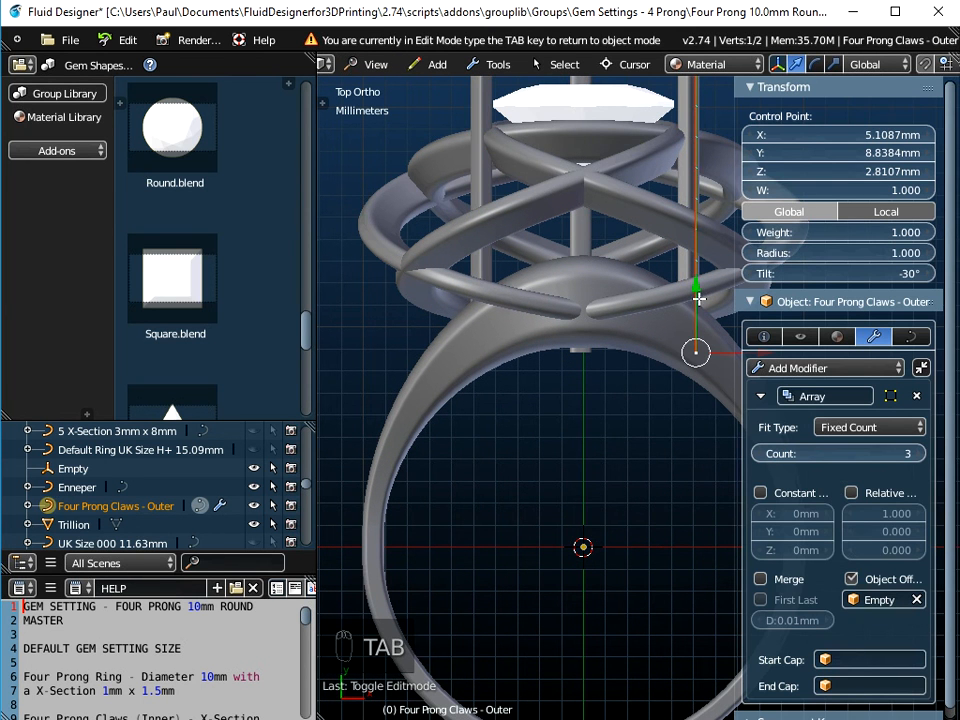
pyautogui.moveTo(698, 289); pyautogui.dragTo(691, 346)
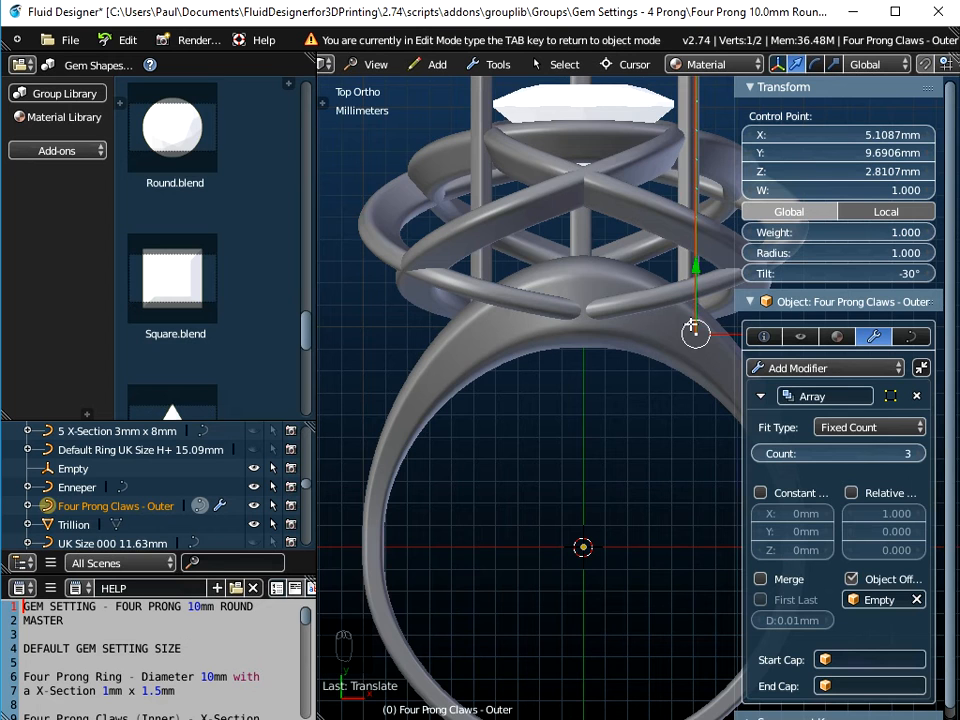
pyautogui.moveTo(604, 427); pyautogui.dragTo(624, 525, button='middle')
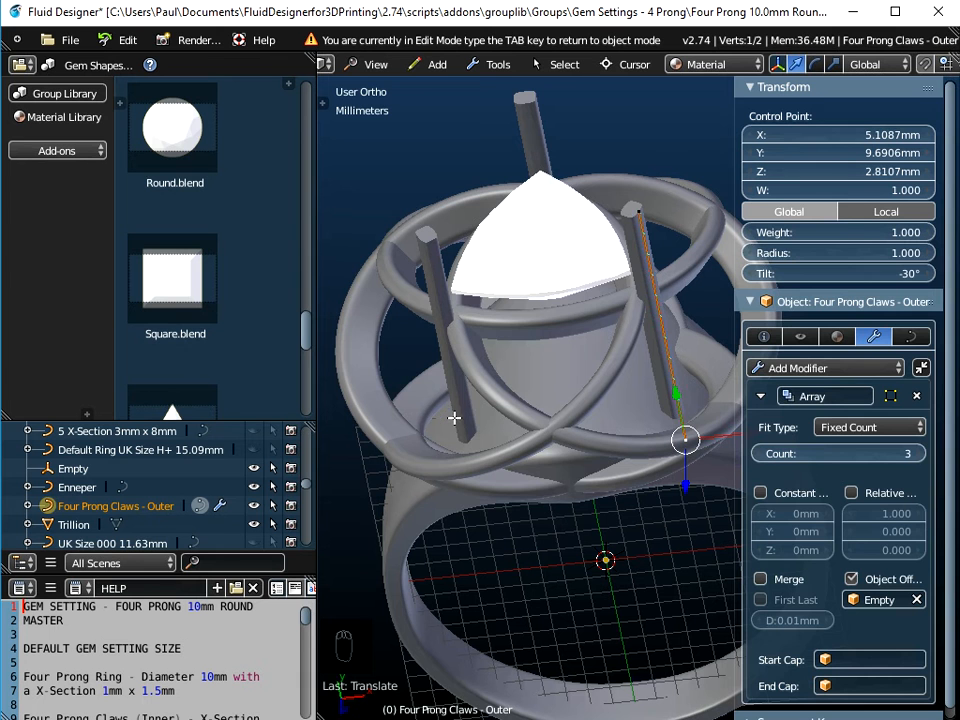
pyautogui.press('a')
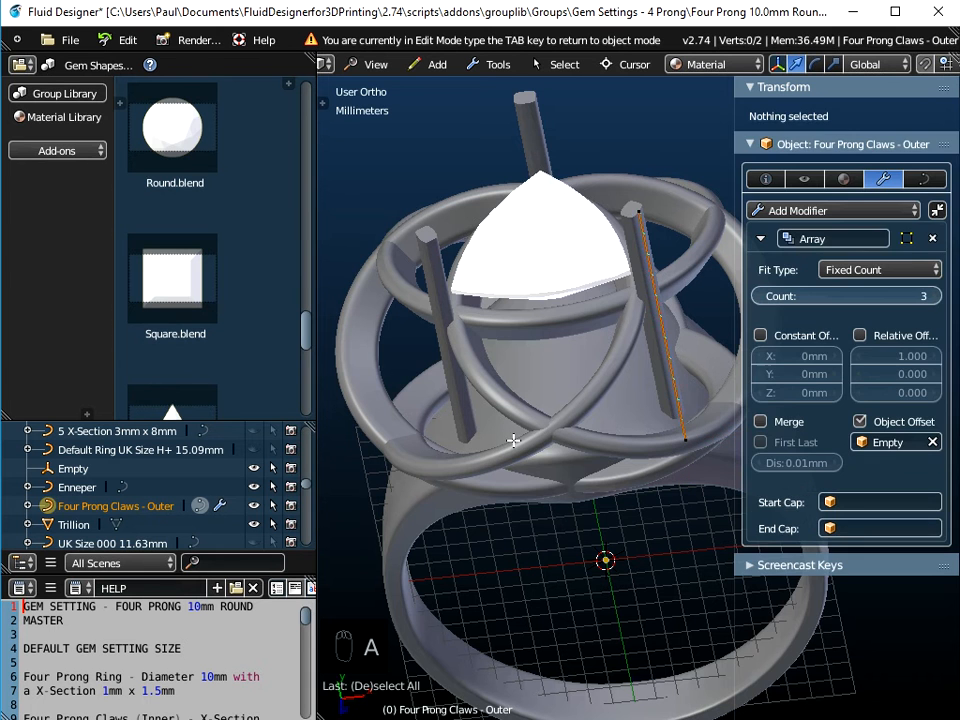
pyautogui.press('Tab')
pyautogui.moveTo(514, 456); pyautogui.dragTo(561, 396, button='middle')
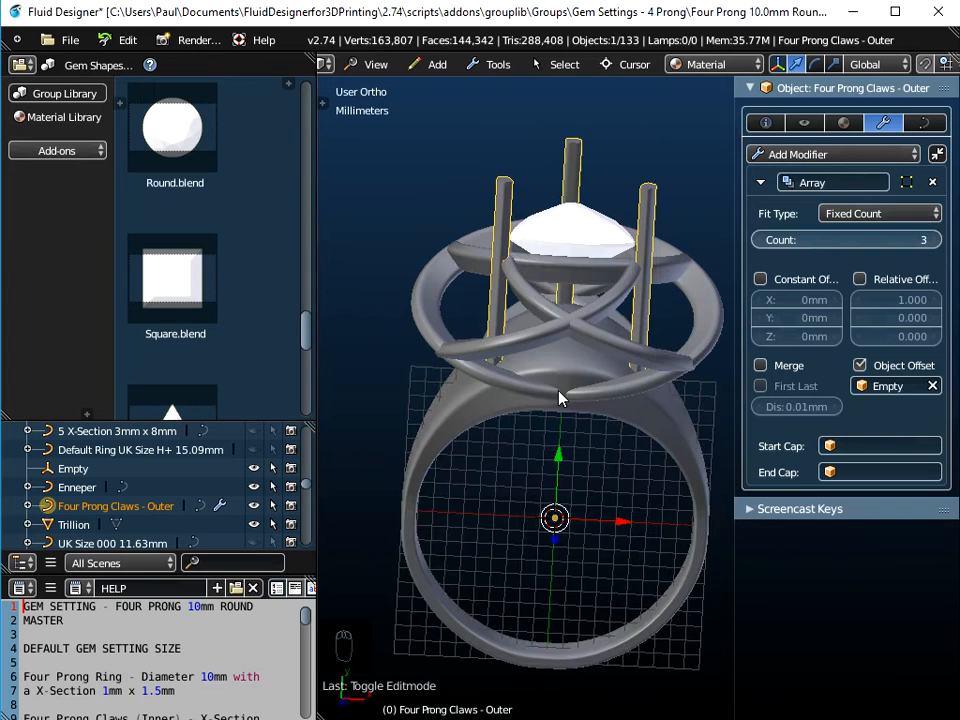
# Review the Enneper's curve data and convert the Enneper setting to a mesh.
pyautogui.rightClick(706, 295)
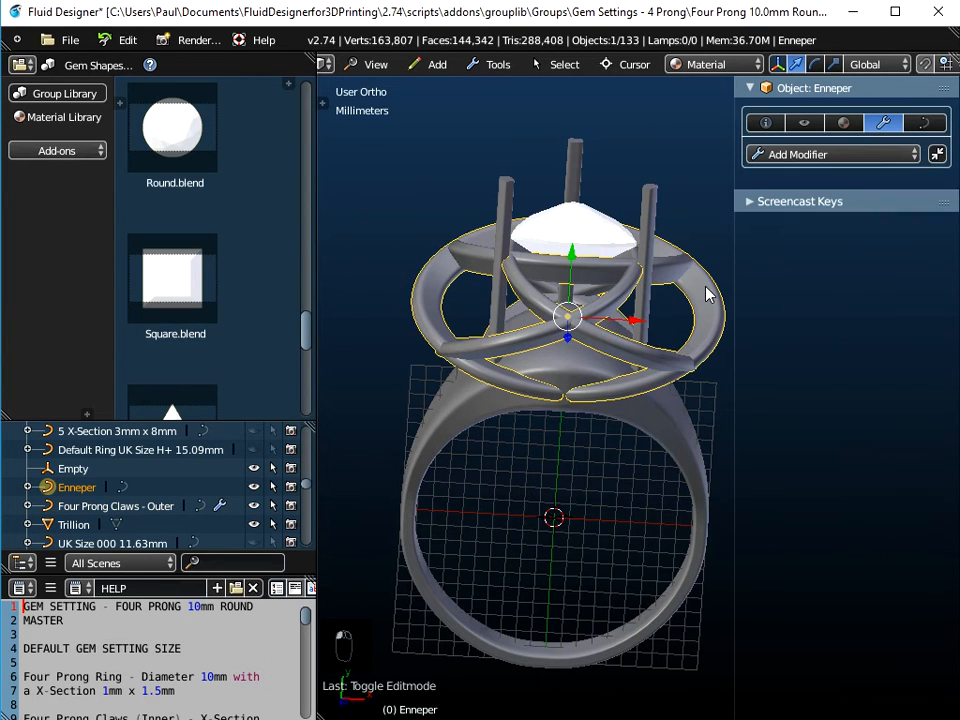
pyautogui.click(923, 122)
pyautogui.moveTo(734, 176); pyautogui.dragTo(656, 178)
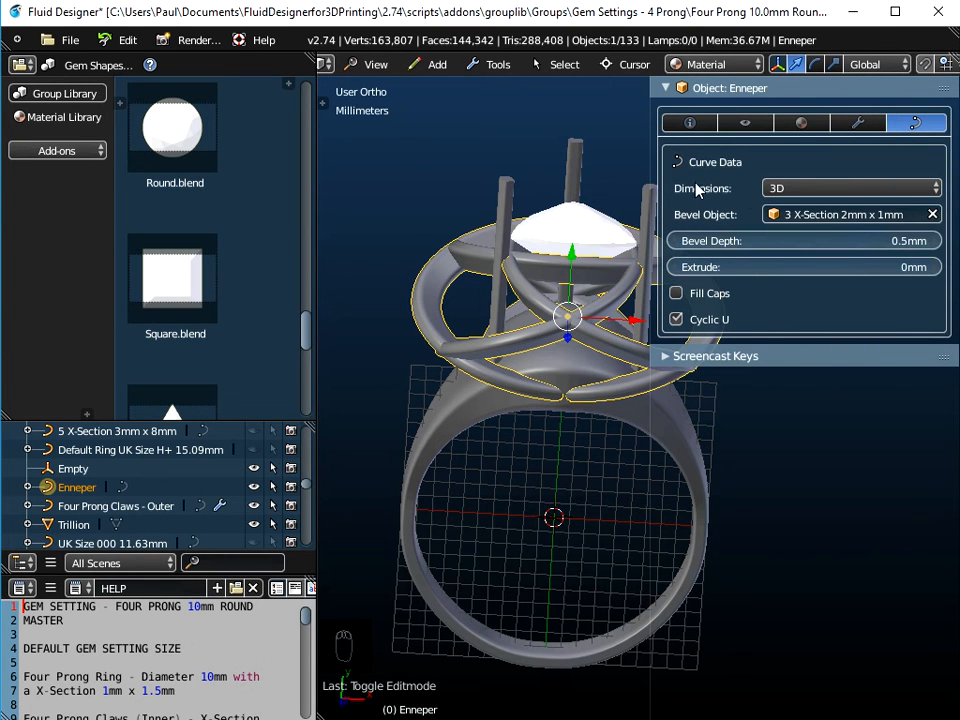
pyautogui.moveTo(648, 162); pyautogui.dragTo(772, 161)
pyautogui.moveTo(575, 370); pyautogui.dragTo(627, 537, button='middle')
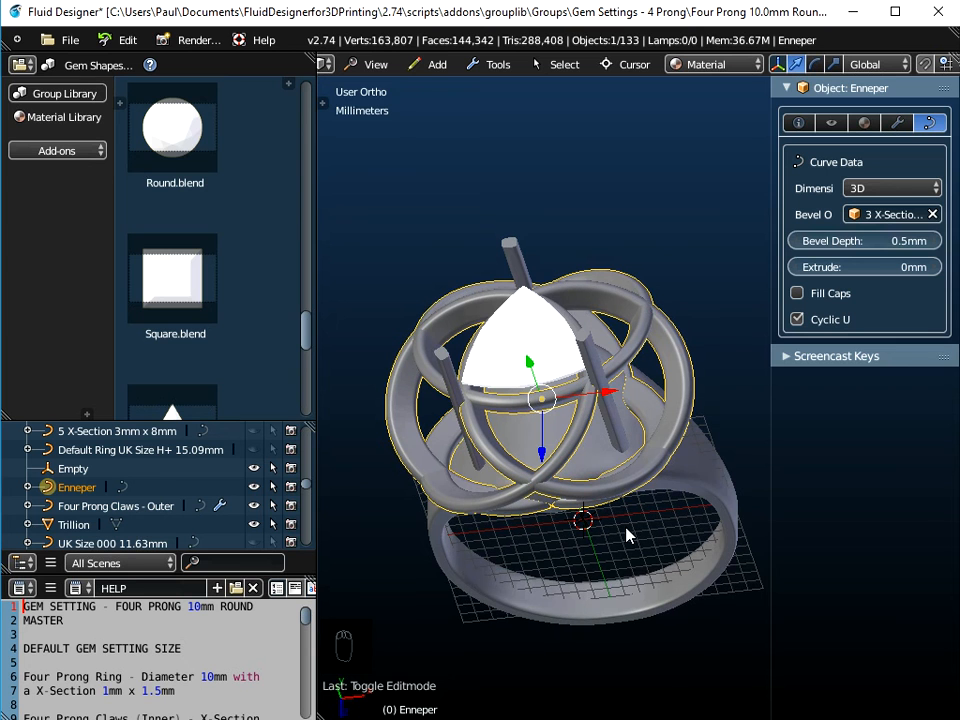
pyautogui.click(498, 66)
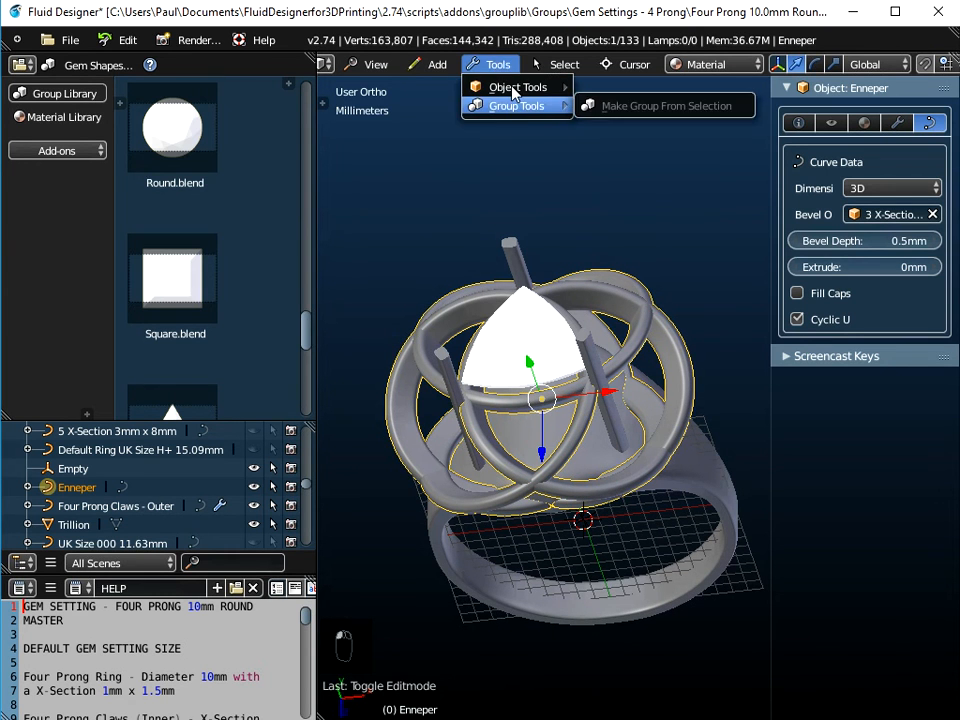
pyautogui.moveTo(520, 88)
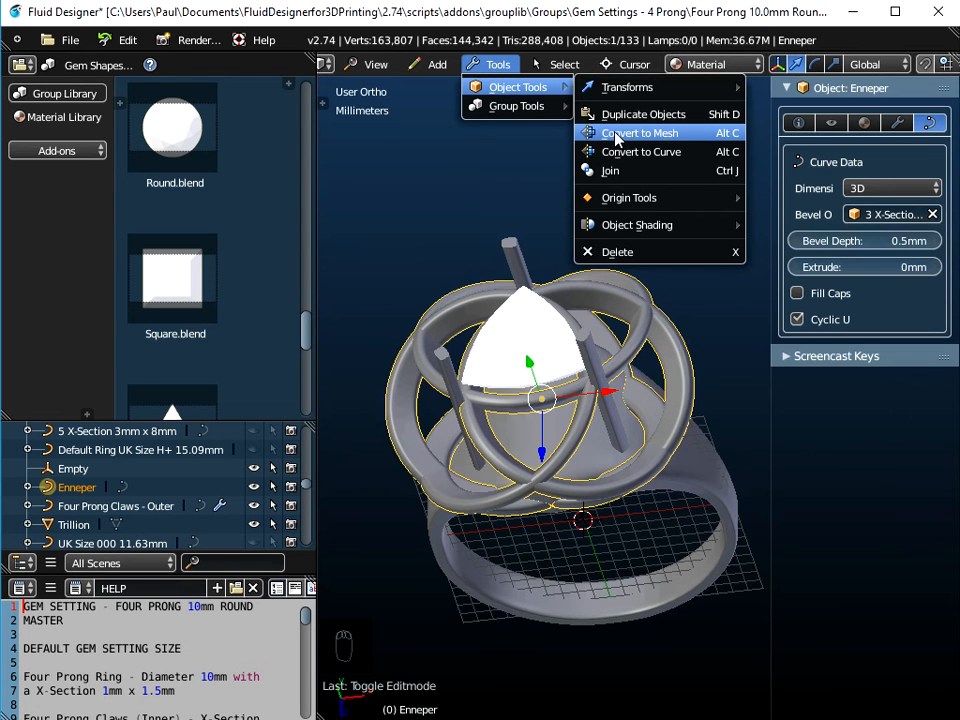
pyautogui.click(615, 137)
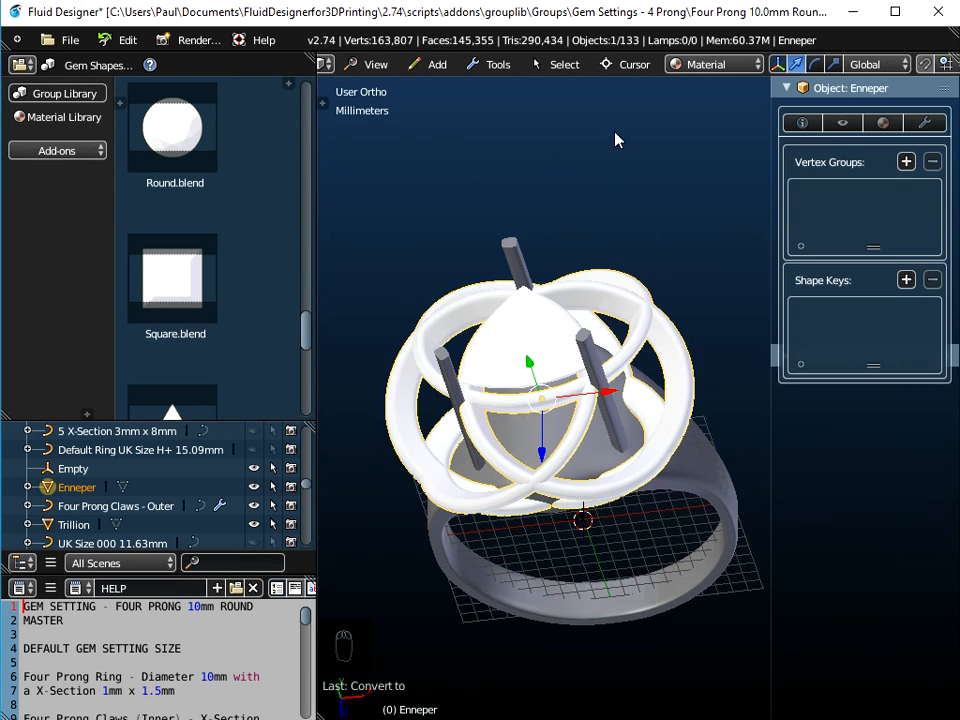
# Convert the arrayed Four Prong Claws - Outer curve to a mesh.
pyautogui.rightClick(511, 249)
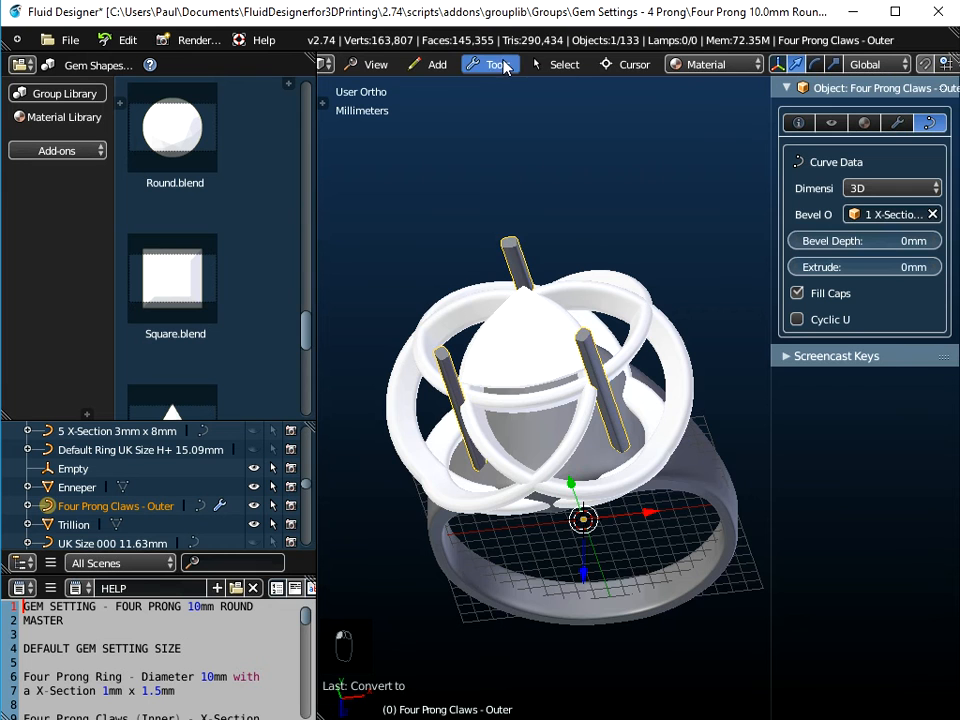
pyautogui.click(498, 64)
pyautogui.moveTo(506, 90)
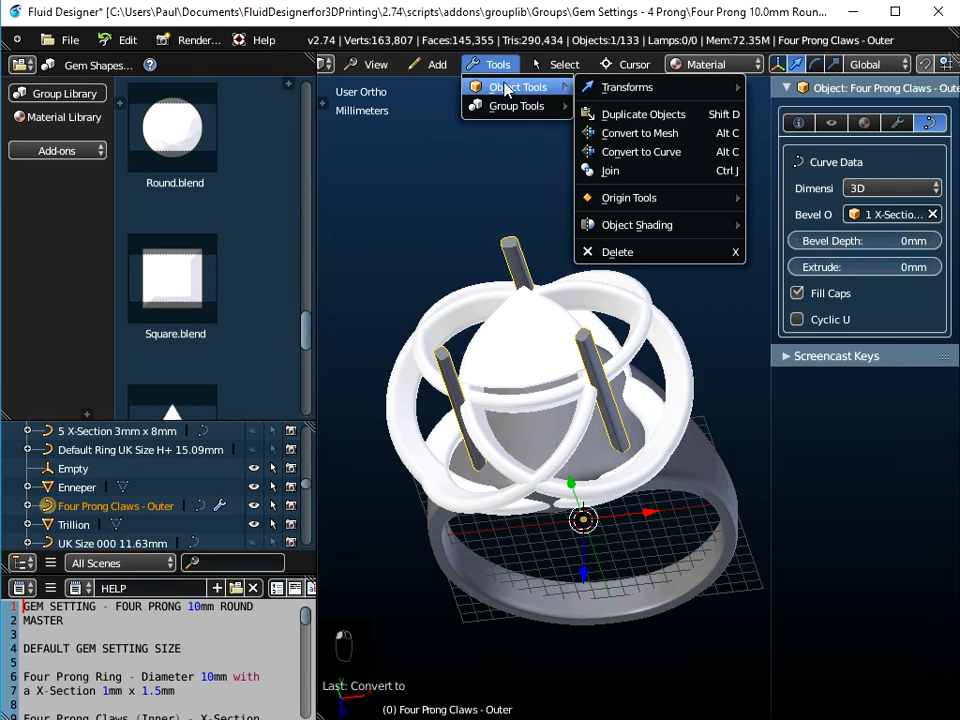
pyautogui.click(630, 135)
# Locate the UK Size P+ ring band in the outliner and convert it to a mesh.
pyautogui.rightClick(684, 482)
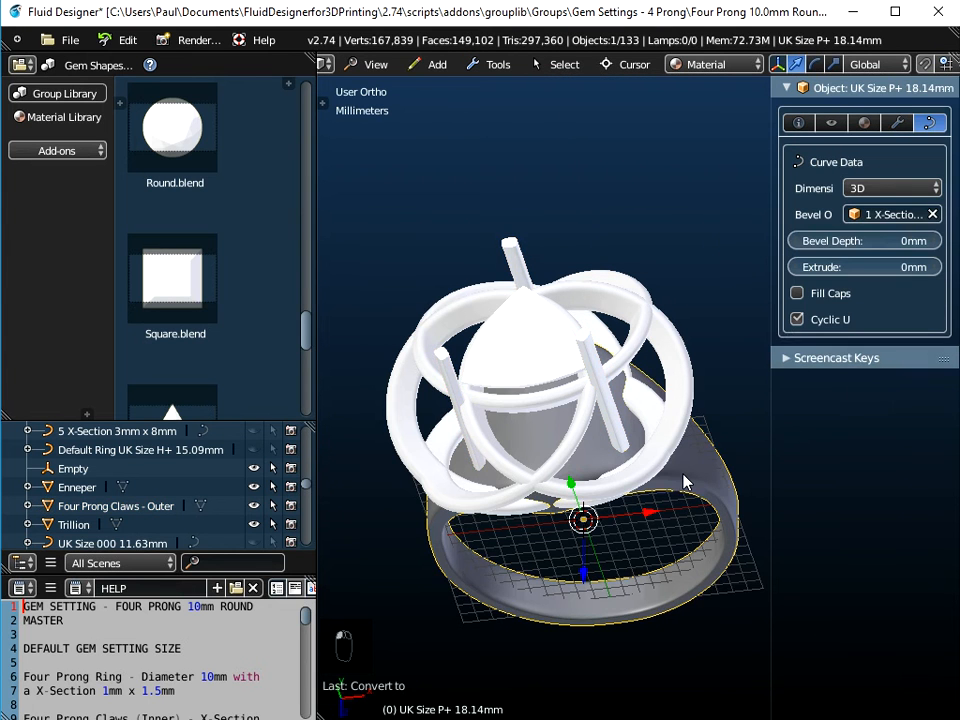
pyautogui.scroll(-5, 140, 466)
pyautogui.scroll(-12, 157, 468)
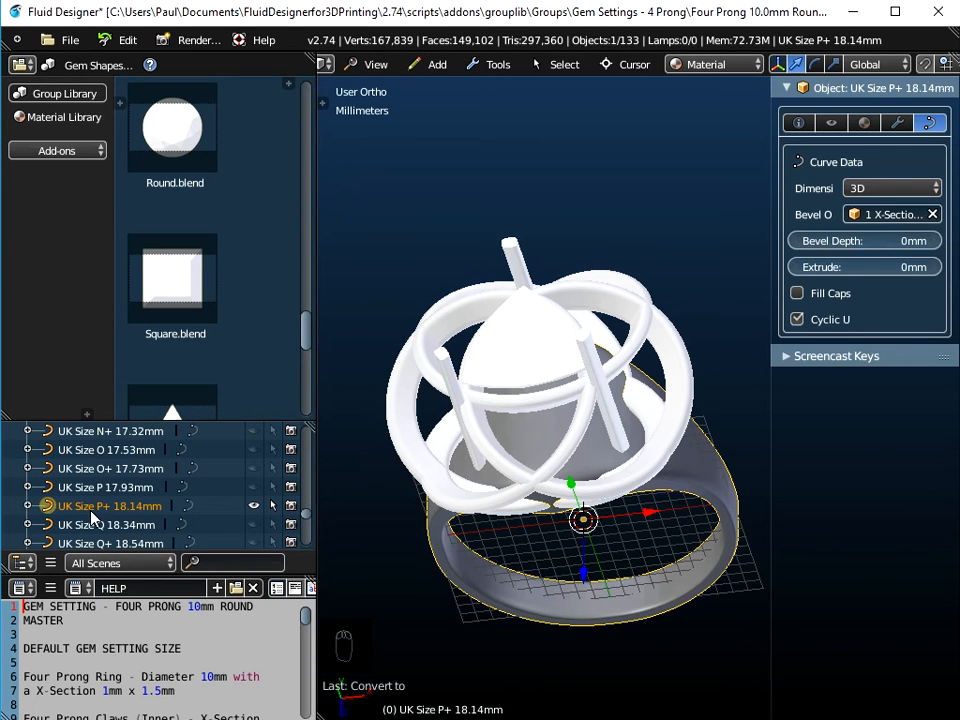
pyautogui.moveTo(585, 520); pyautogui.dragTo(634, 443, button='middle')
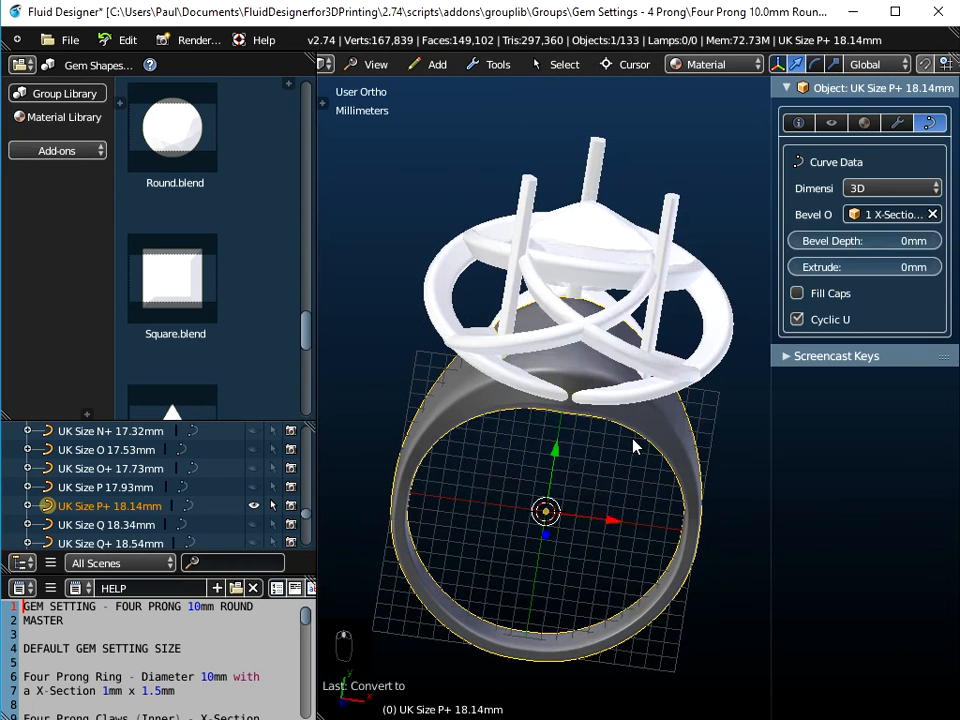
pyautogui.click(497, 65)
pyautogui.moveTo(510, 88)
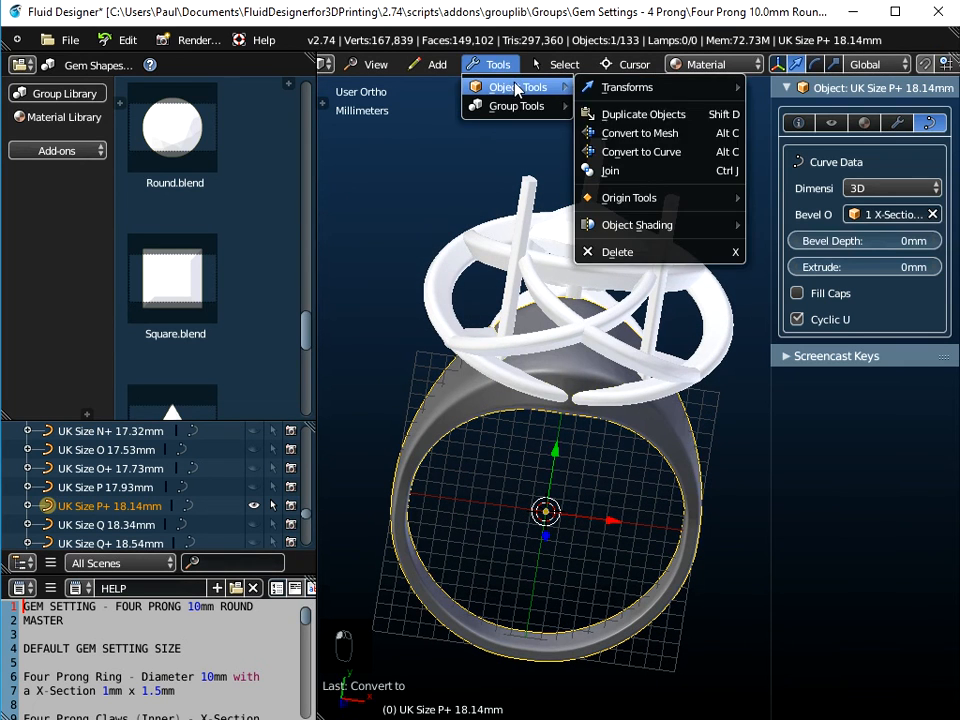
pyautogui.click(612, 133)
pyautogui.moveTo(520, 437); pyautogui.dragTo(620, 263, button='middle')
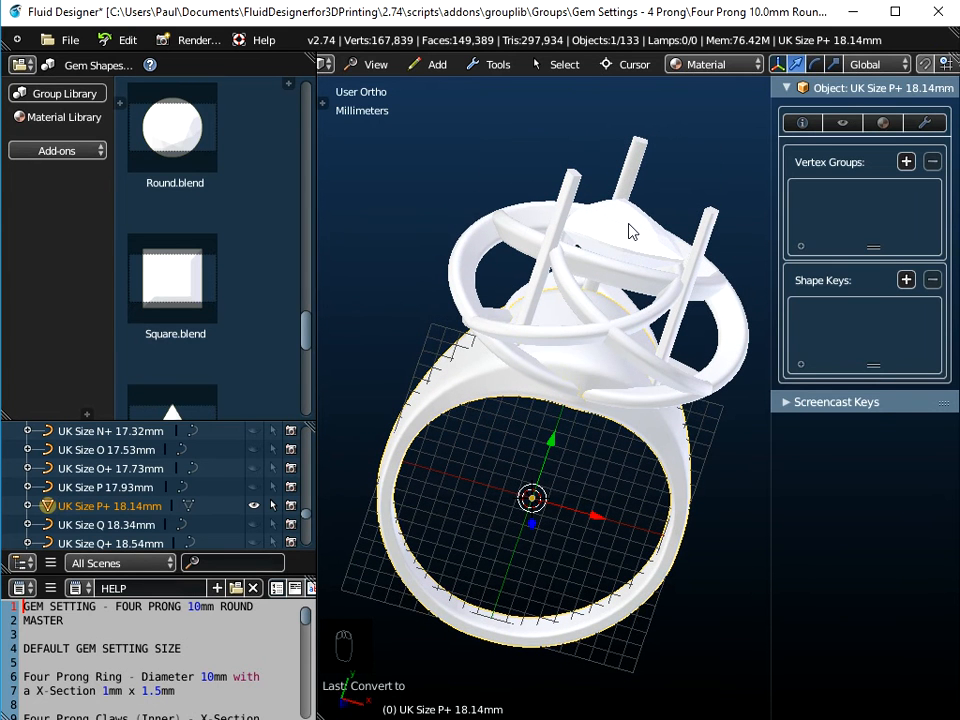
# Delete the Trillion gem from the setting.
pyautogui.rightClick(608, 240)
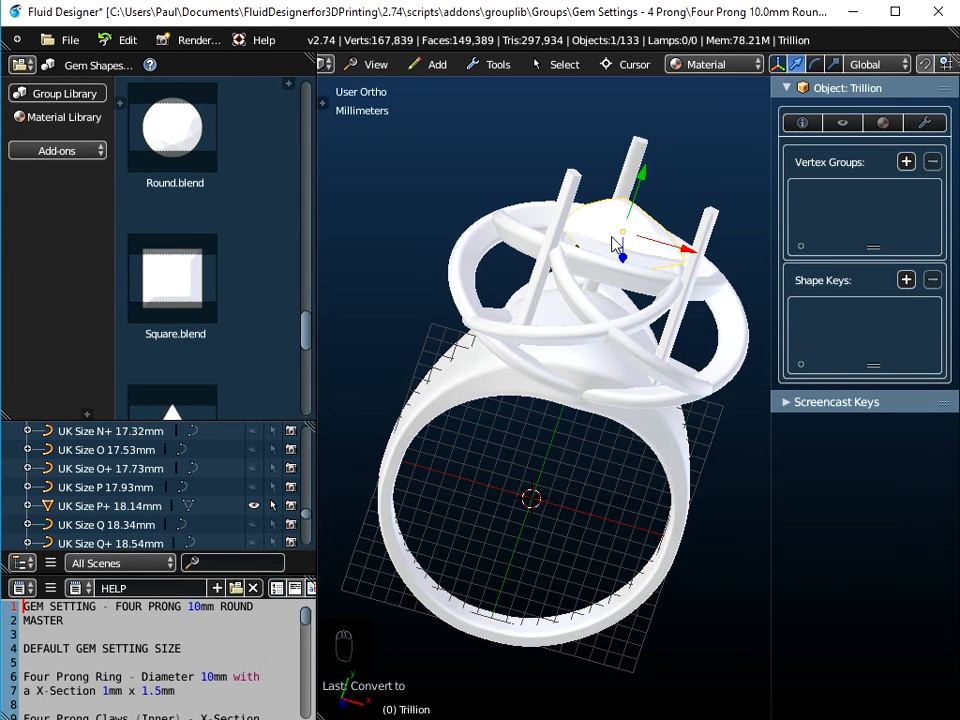
pyautogui.press('x')
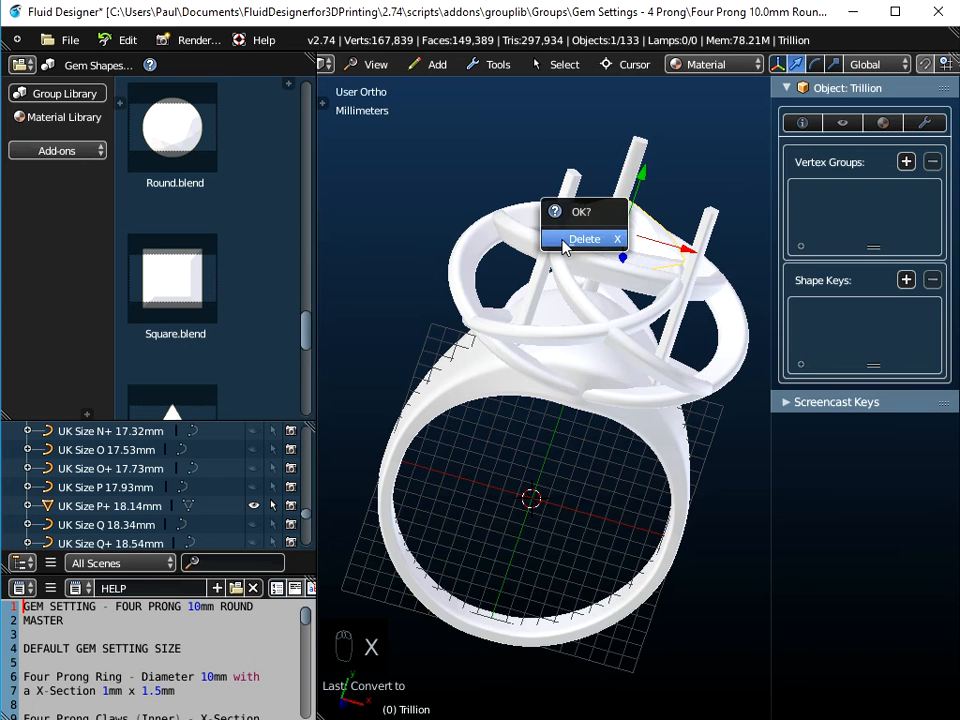
pyautogui.click(615, 238)
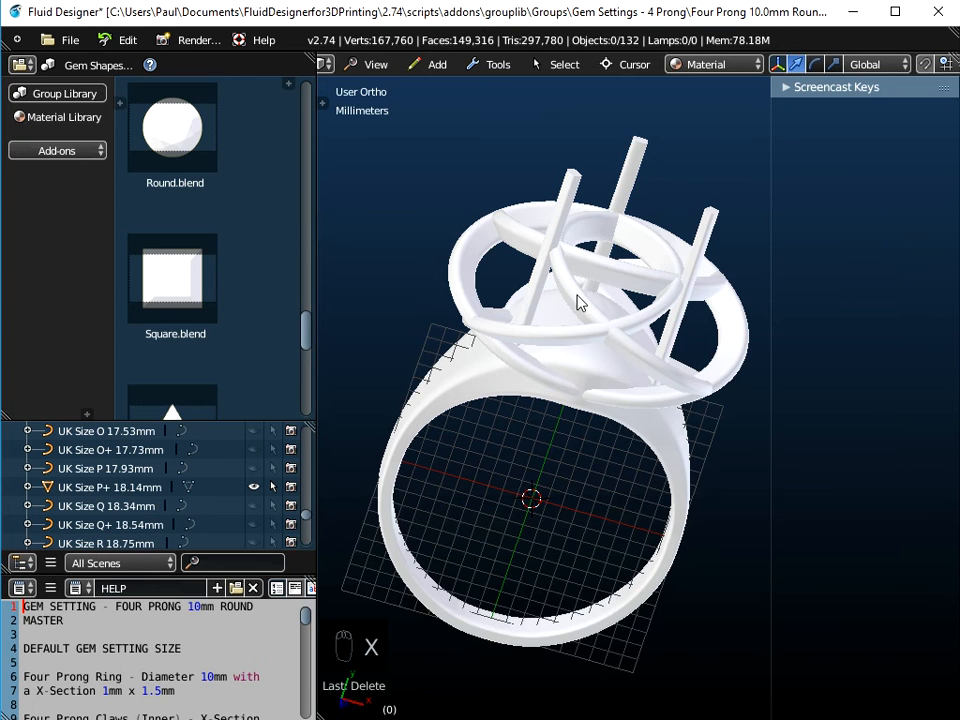
# Join the UK Size P+ ring band and the Four Prong Claws - Outer into one mesh object.
pyautogui.rightClick(462, 398)
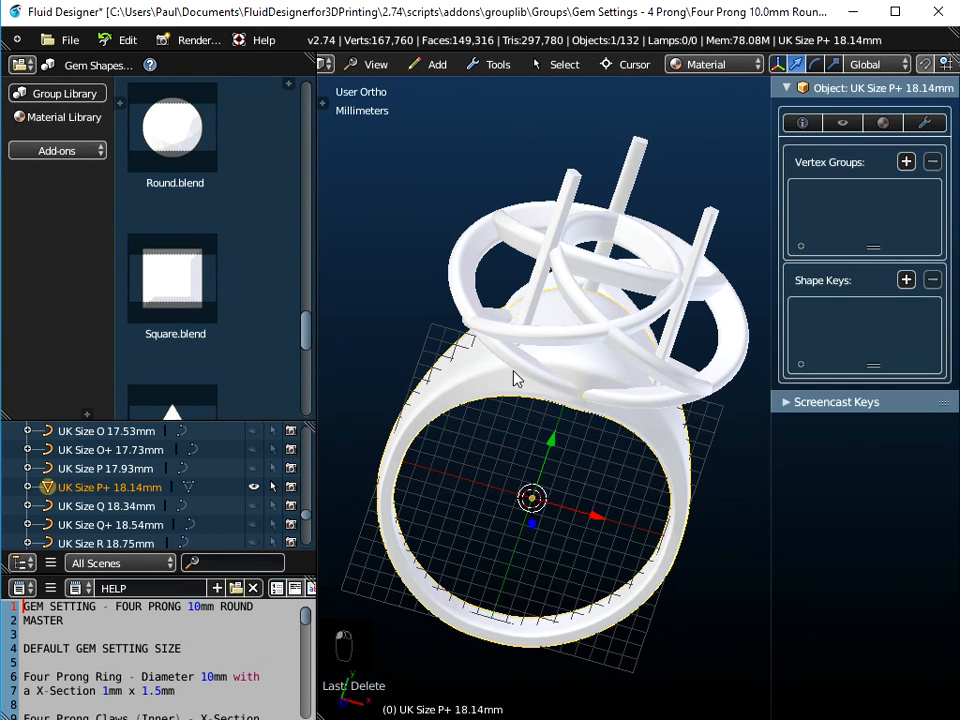
pyautogui.keyDown('shift'); pyautogui.rightClick(640, 155); pyautogui.keyUp('shift')
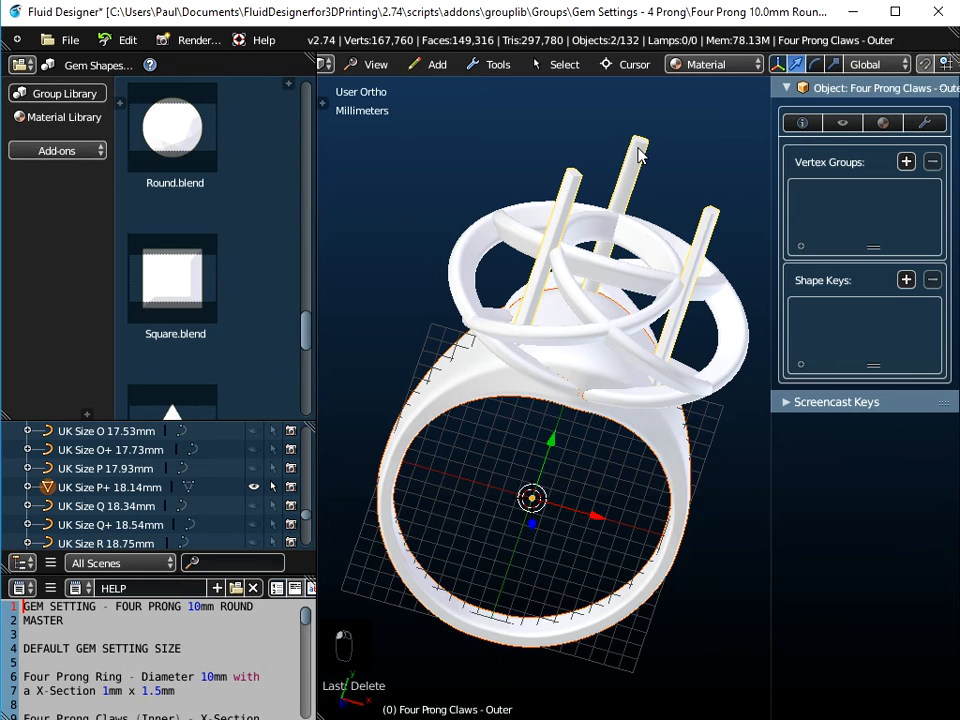
pyautogui.click(503, 64)
pyautogui.moveTo(512, 88)
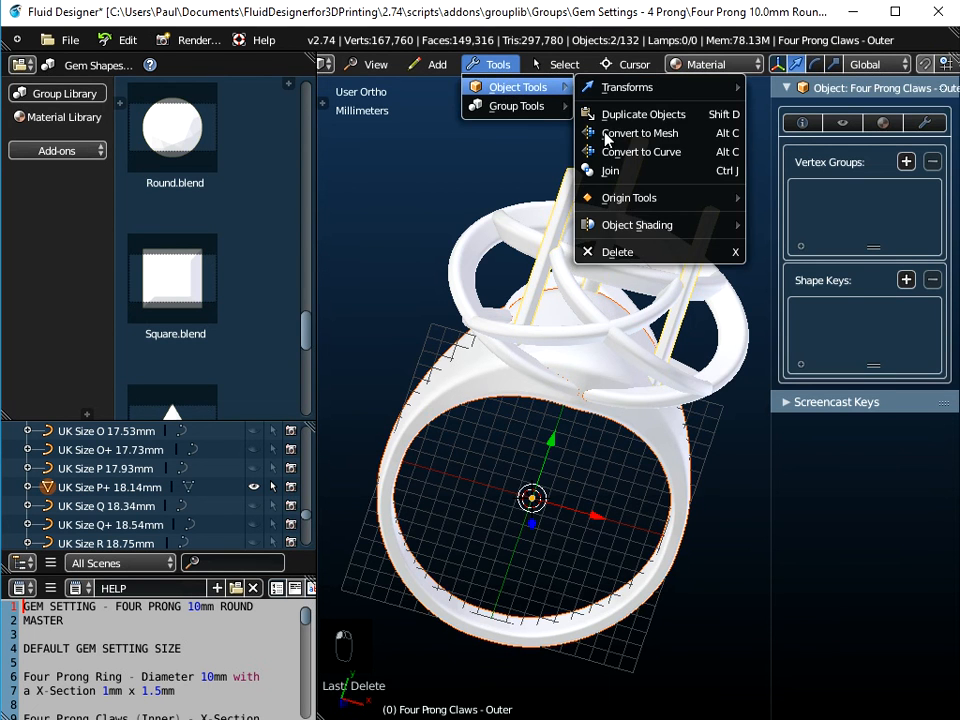
pyautogui.click(590, 227)
# Join the combined band and claws with the Enneper setting into a single mesh object.
pyautogui.scroll(3, 623, 228)
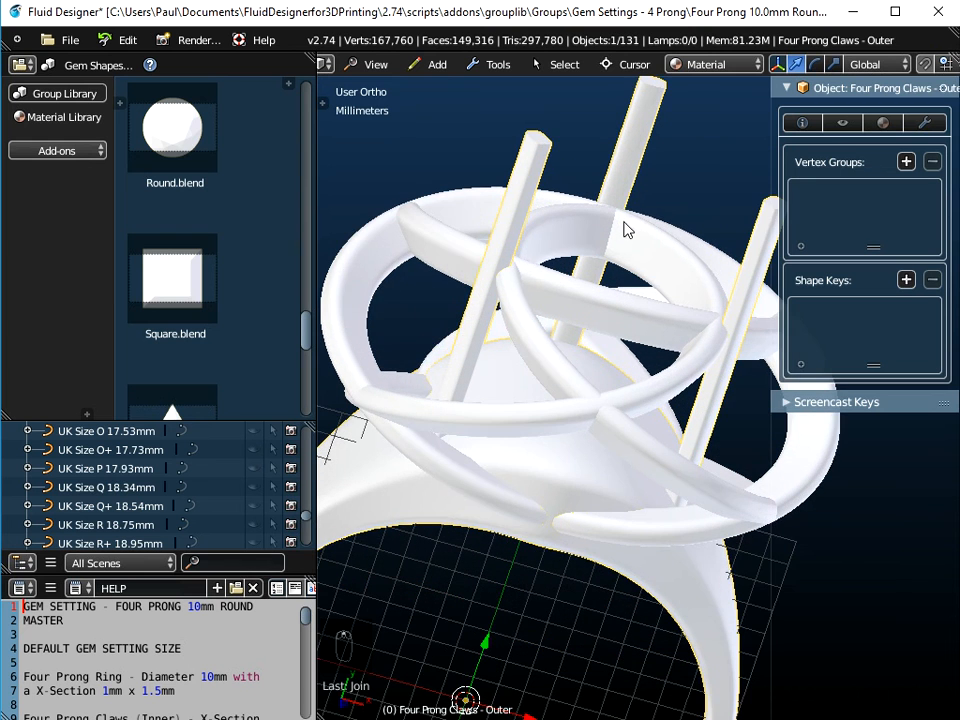
pyautogui.keyDown('shift'); pyautogui.rightClick(392, 248); pyautogui.keyUp('shift')
pyautogui.click(495, 64)
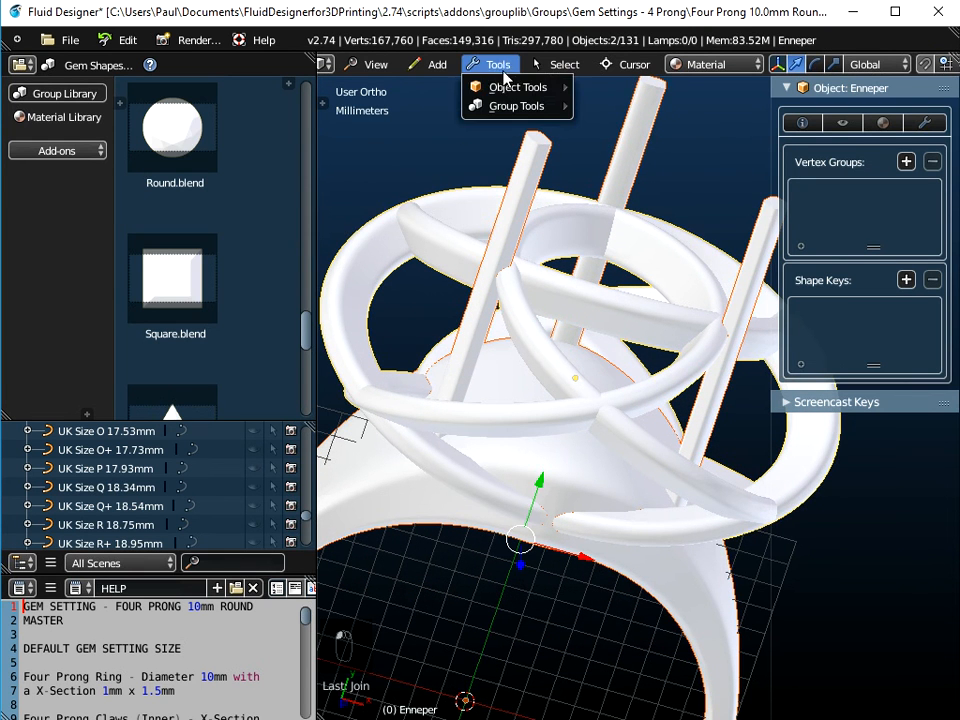
pyautogui.moveTo(518, 87)
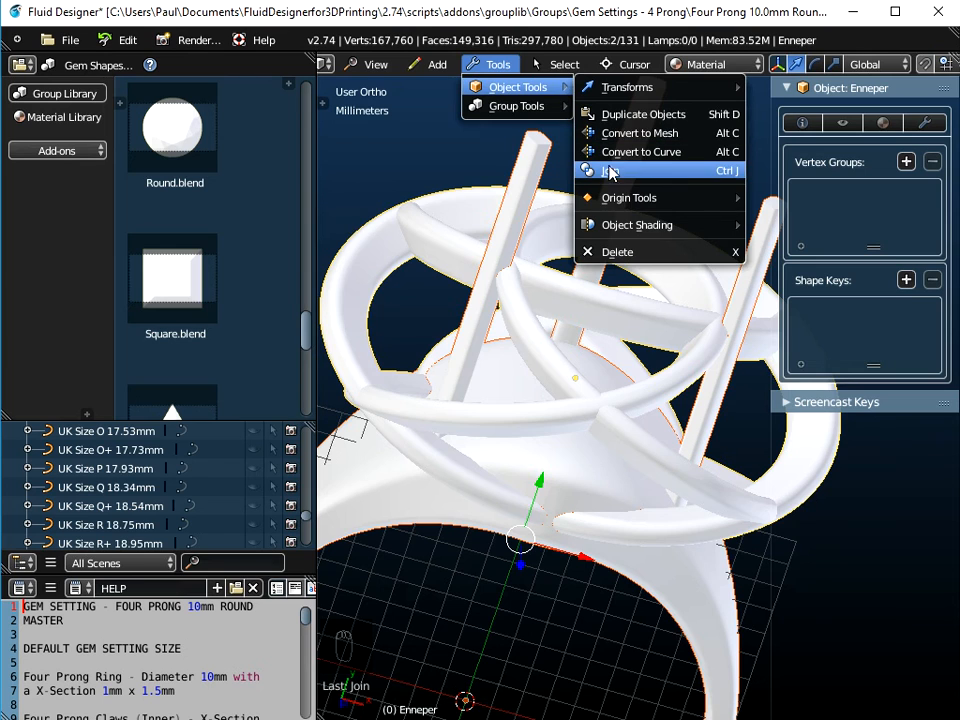
pyautogui.click(613, 174)
# Move the joined ring along the global Y axis as one object.
pyautogui.moveTo(534, 377); pyautogui.dragTo(552, 364, button='middle')
pyautogui.press('g')
pyautogui.press('y')
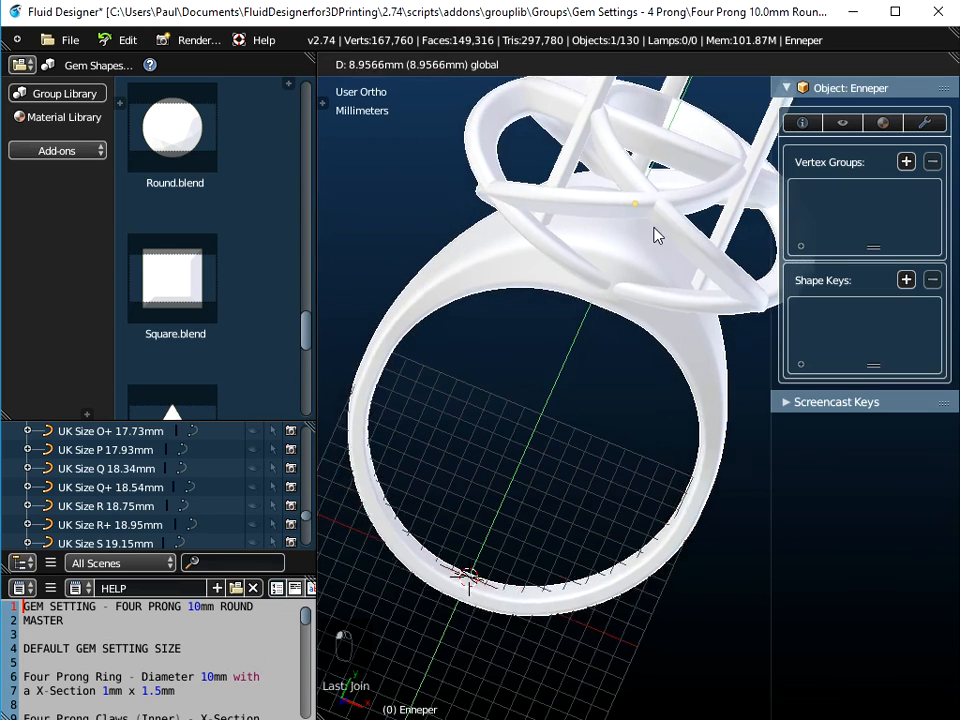
pyautogui.click(619, 399)
pyautogui.moveTo(619, 405)
pyautogui.mouseDown(button='middle')
pyautogui.moveTo(632, 513)
pyautogui.moveTo(643, 311)
pyautogui.moveTo(559, 446)
pyautogui.moveTo(570, 553)
pyautogui.moveTo(593, 414)
pyautogui.moveTo(598, 538)
pyautogui.moveTo(628, 441)
pyautogui.moveTo(606, 468)
pyautogui.moveTo(606, 386)
pyautogui.moveTo(606, 402)
pyautogui.mouseUp(button='middle')
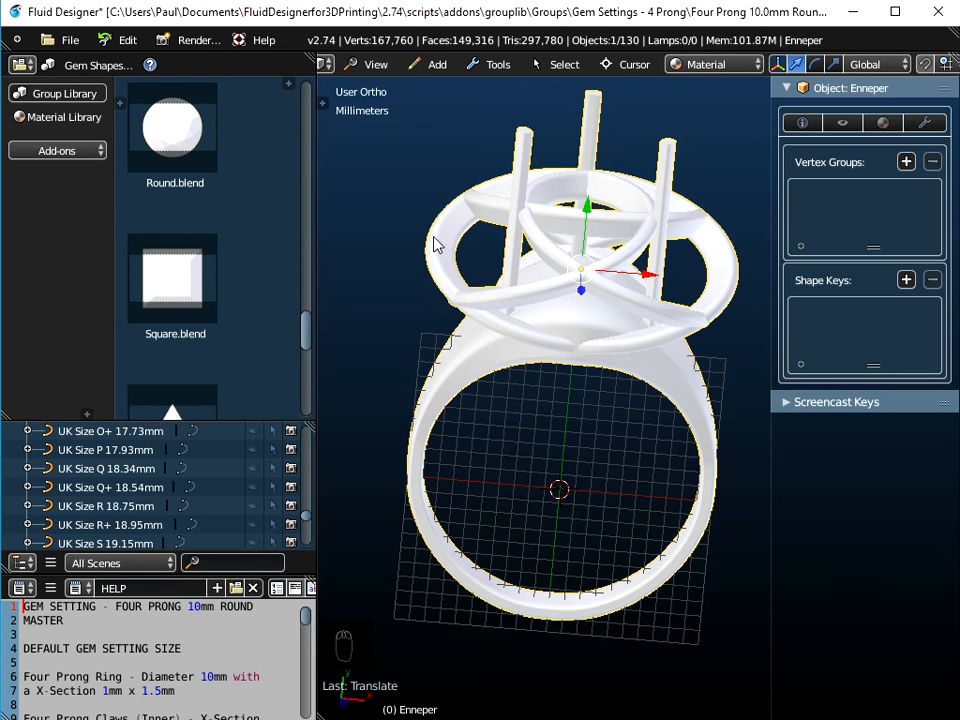
# Export the ring as a Wavefront OBJ to the Desktop, named Enneper Ring UK P+.obj.
pyautogui.click(70, 39)
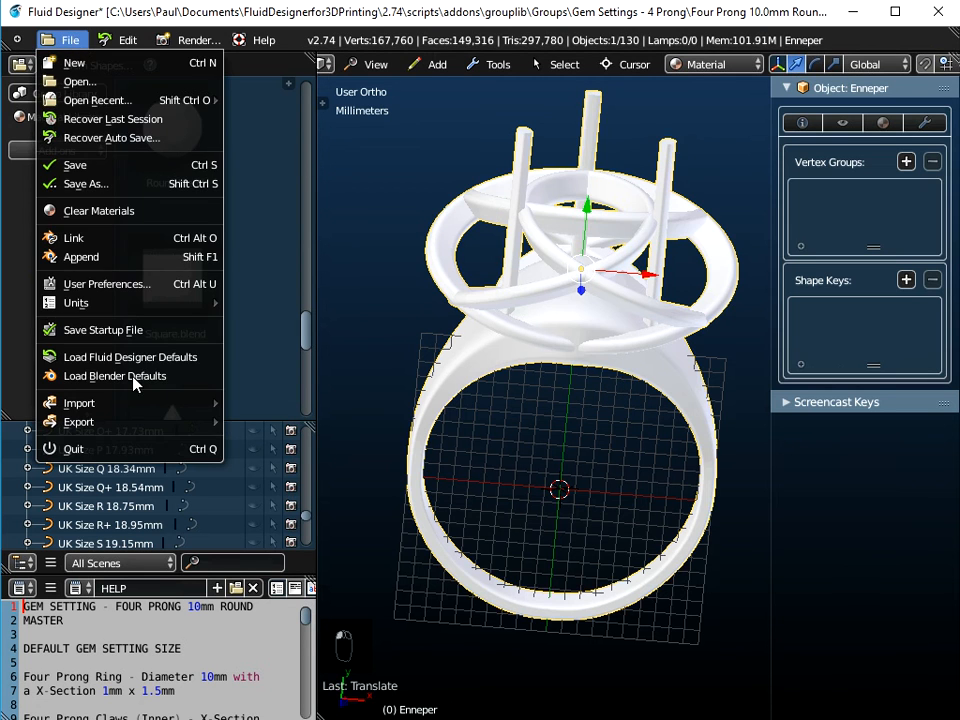
pyautogui.moveTo(100, 424)
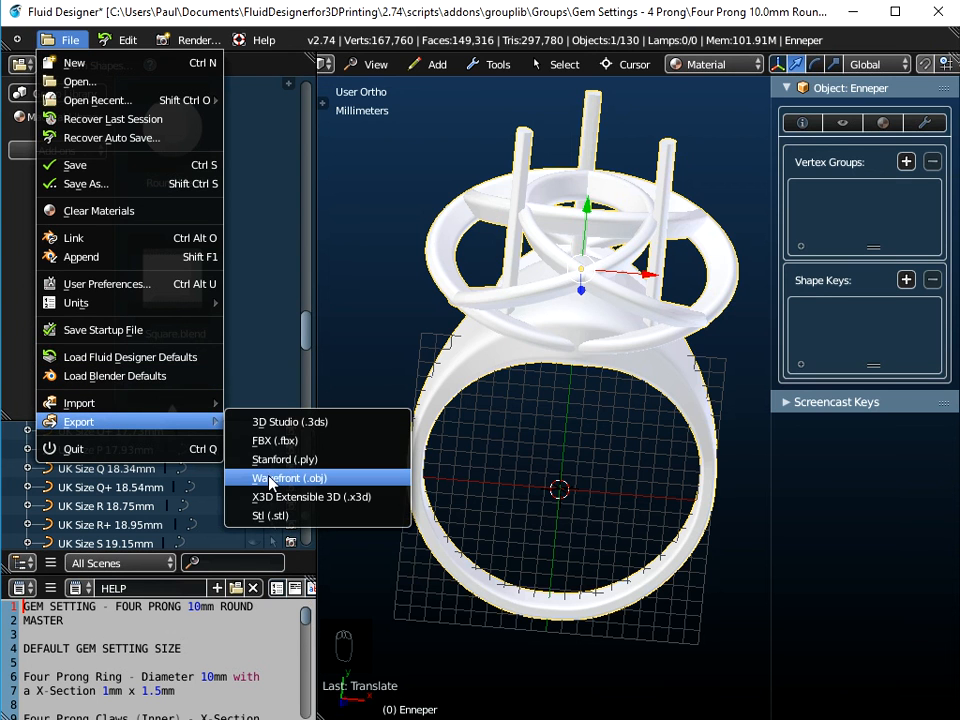
pyautogui.click(270, 480)
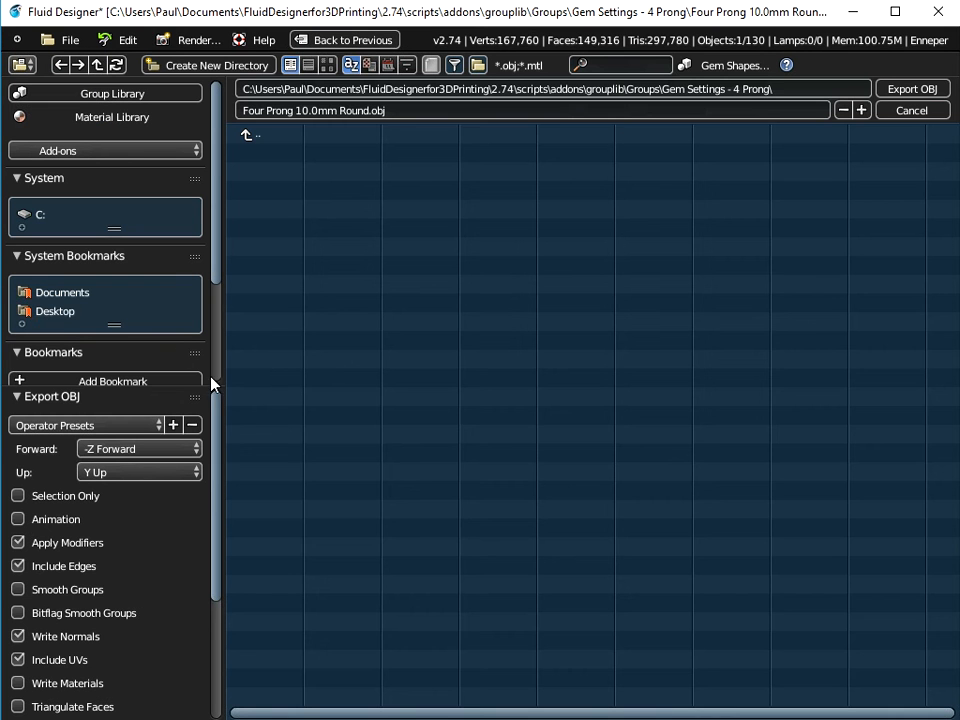
pyautogui.click(55, 312)
pyautogui.click(314, 110)
pyautogui.write('Enneper Ring U')
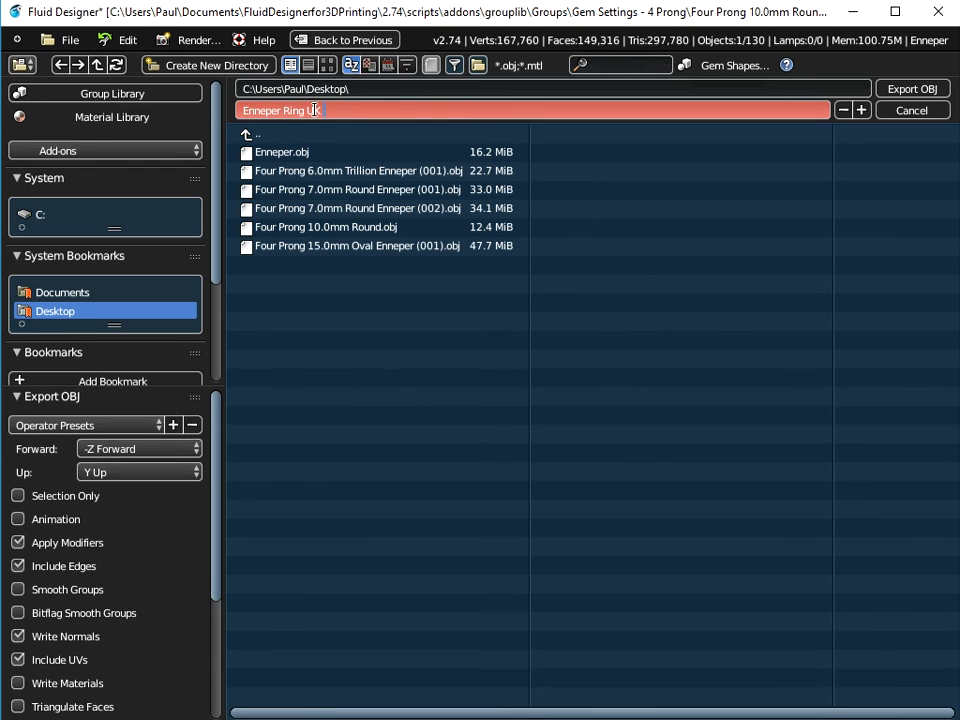
pyautogui.press('Return')
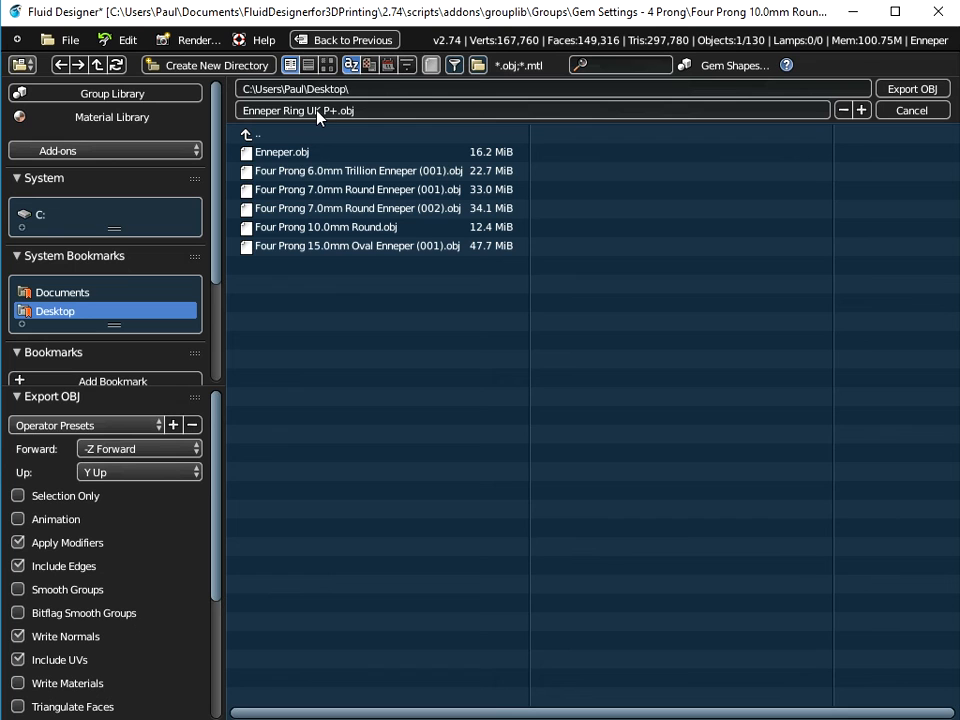
pyautogui.click(890, 90)
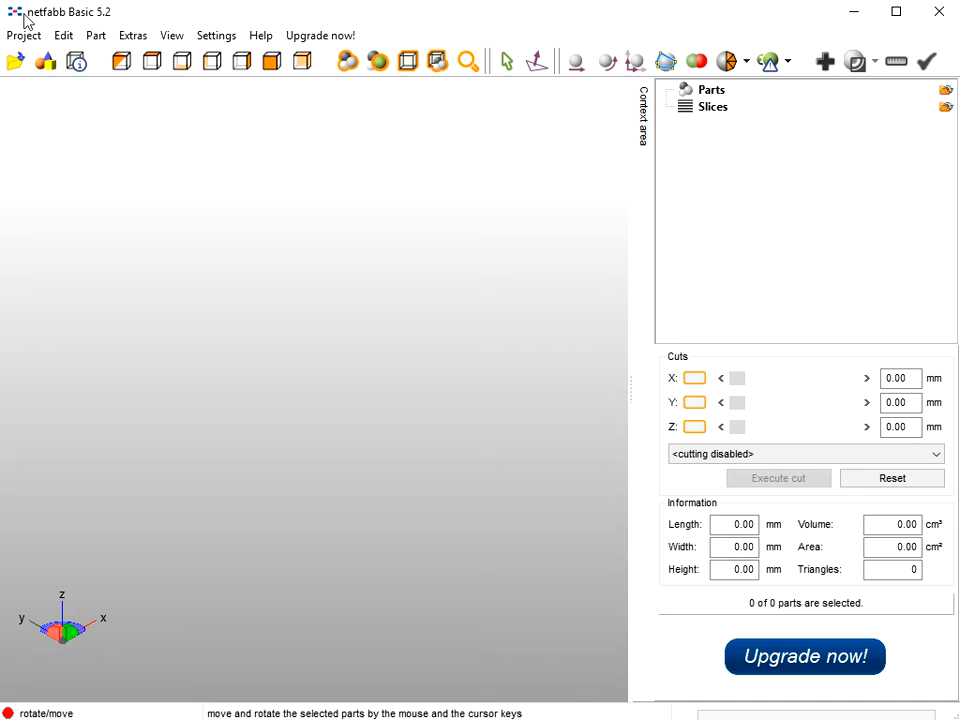
# Switch to netfabb Basic and open the Enneper Ring UK P+ OBJ file from the Desktop.
pyautogui.click(22, 35)
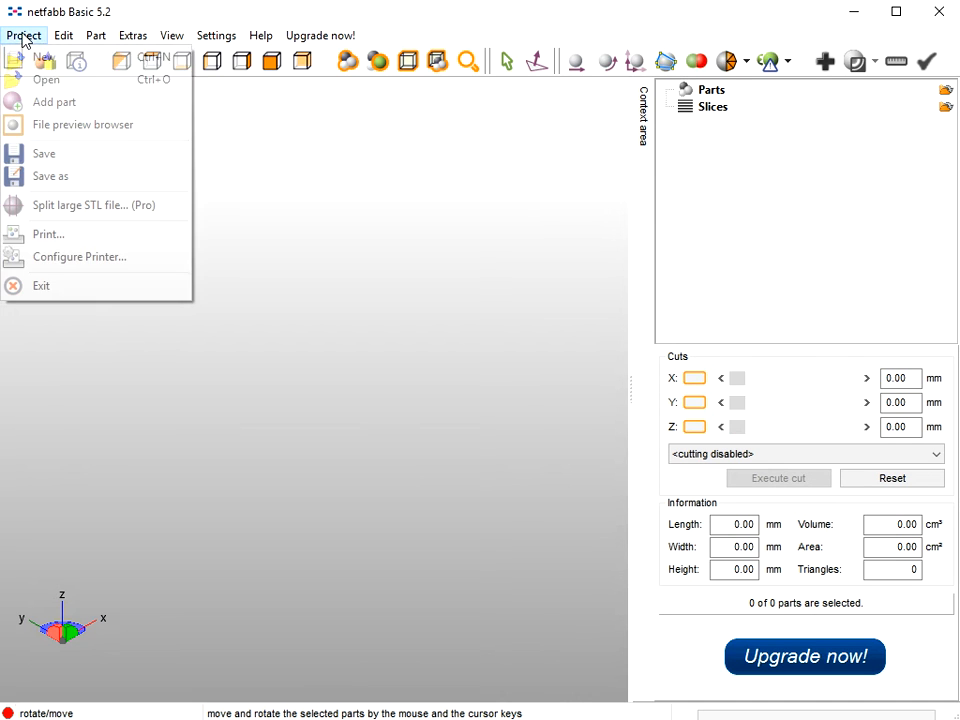
pyautogui.click(44, 80)
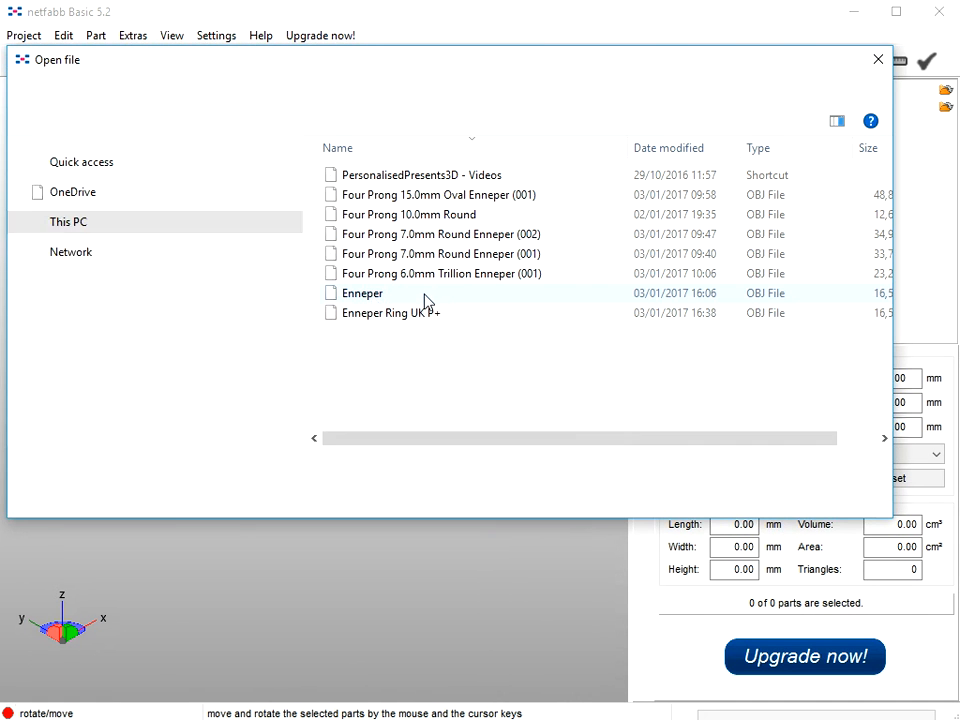
pyautogui.click(375, 313)
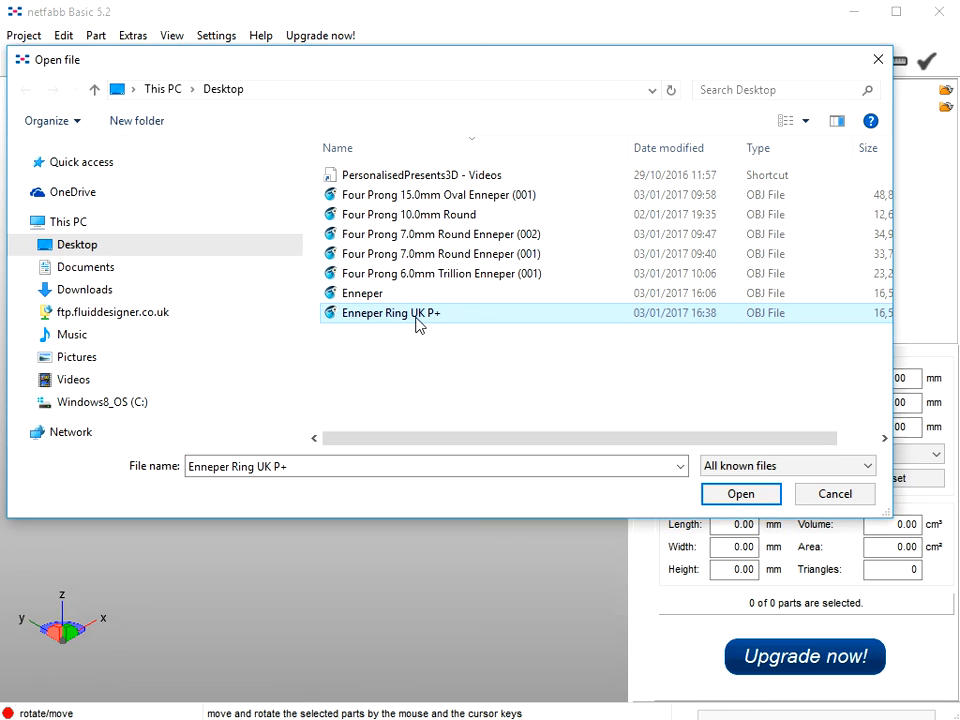
pyautogui.click(726, 498)
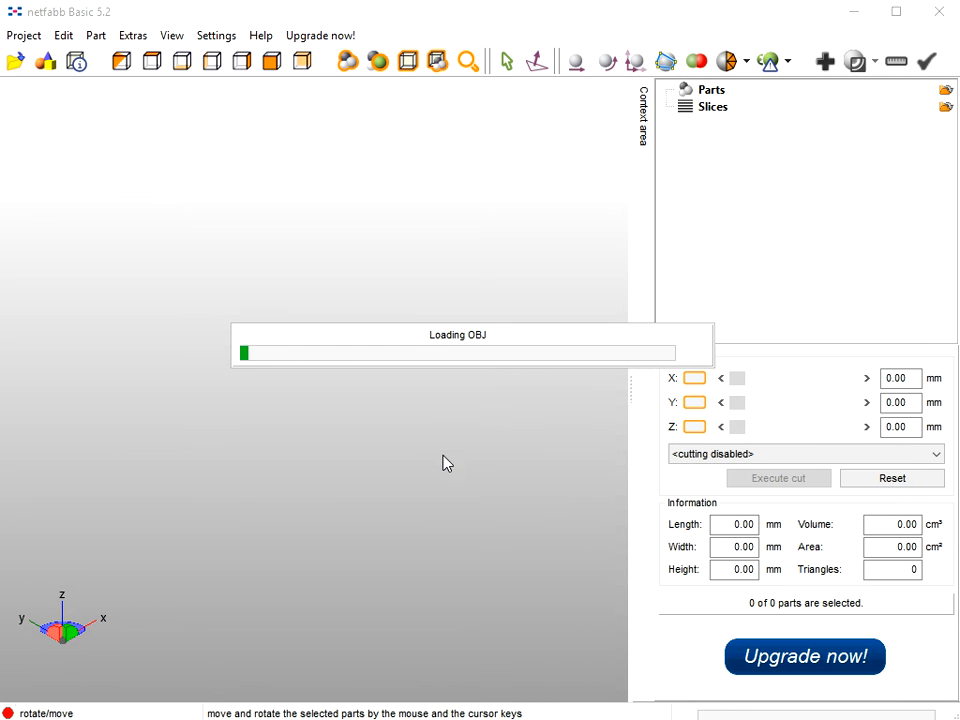
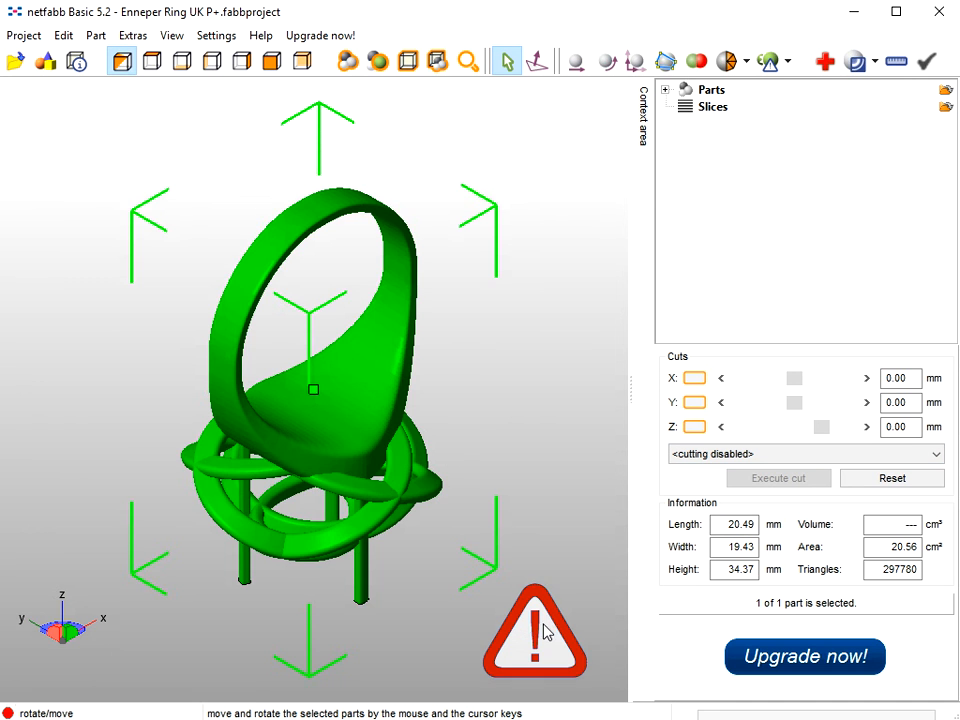
# Start a part repair on the imported ring and update its mesh statistics.
pyautogui.moveTo(373, 469); pyautogui.dragTo(412, 292, button='right')
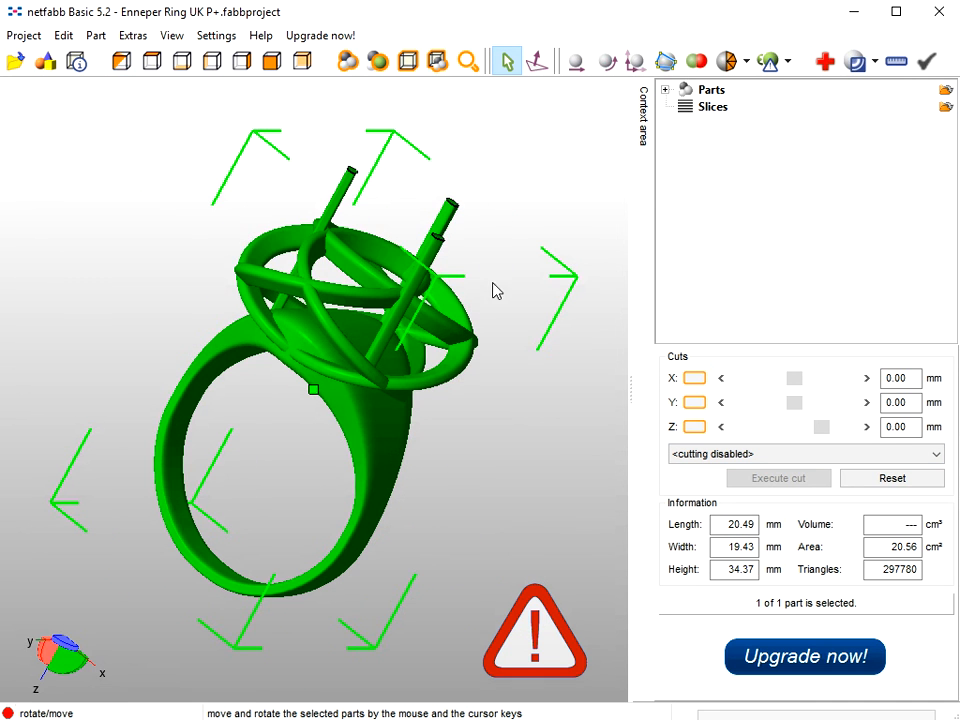
pyautogui.click(826, 62)
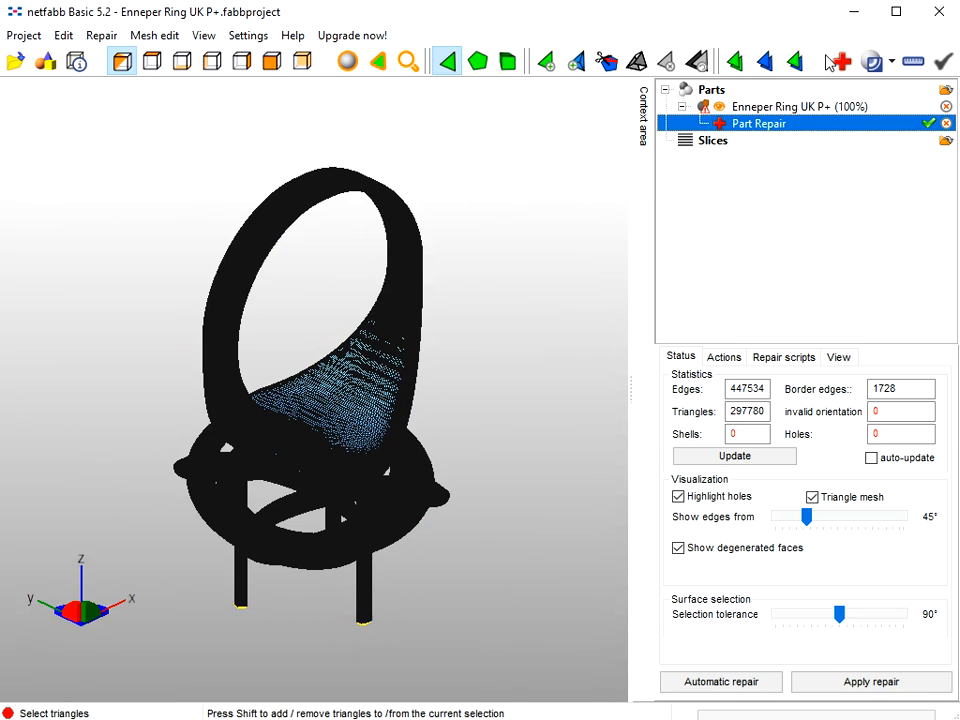
pyautogui.click(738, 457)
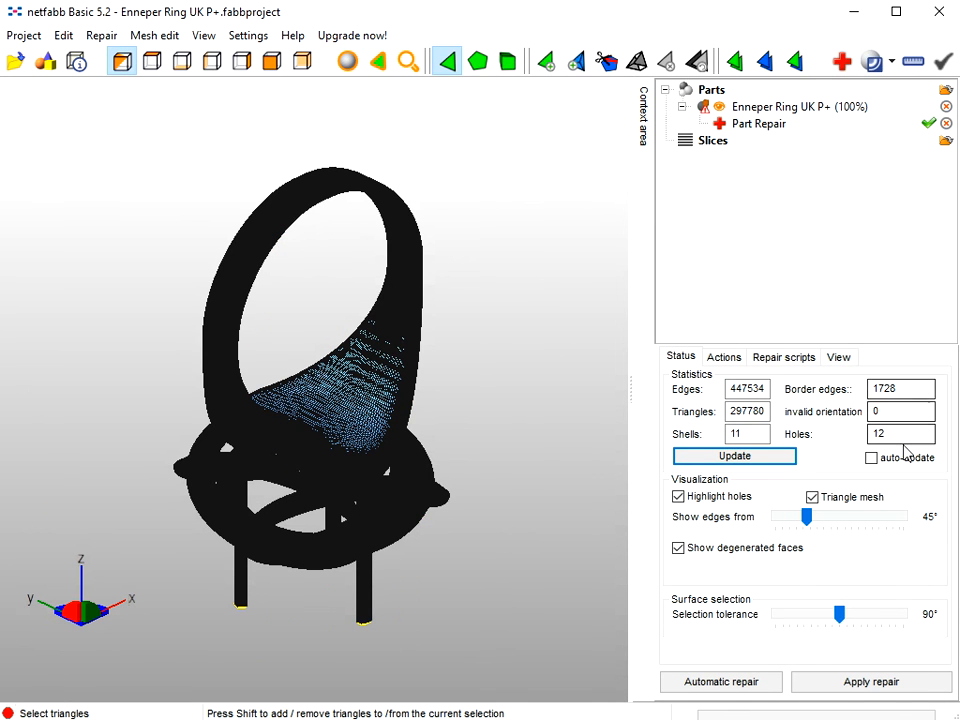
# Run the Default repair on the ring, update the statistics and apply the repair, removing the old part.
pyautogui.click(727, 684)
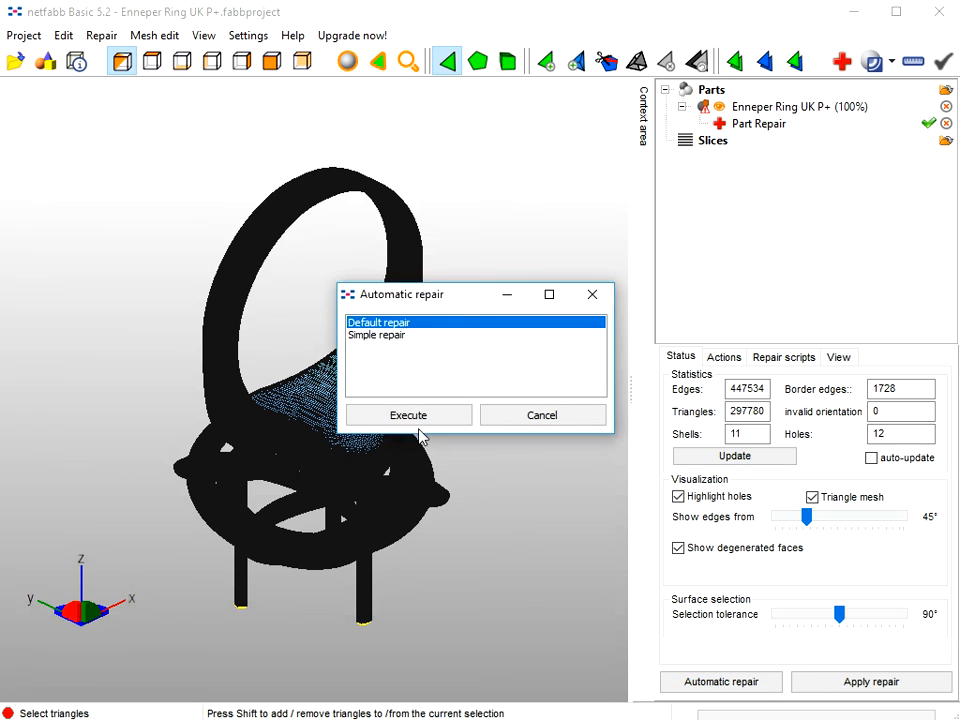
pyautogui.click(414, 420)
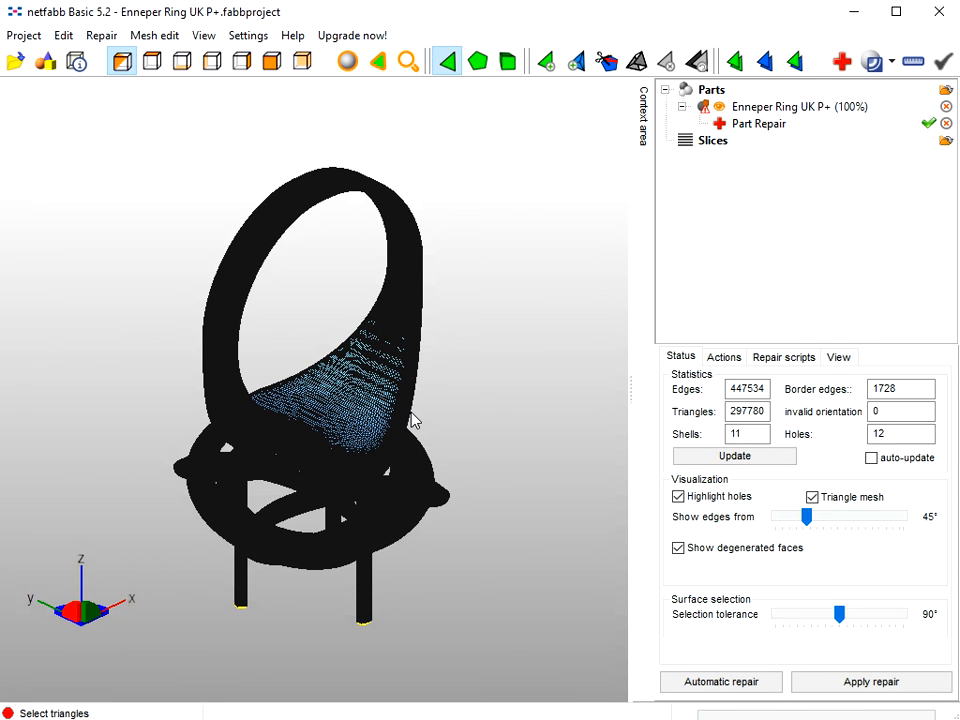
pyautogui.click(713, 462)
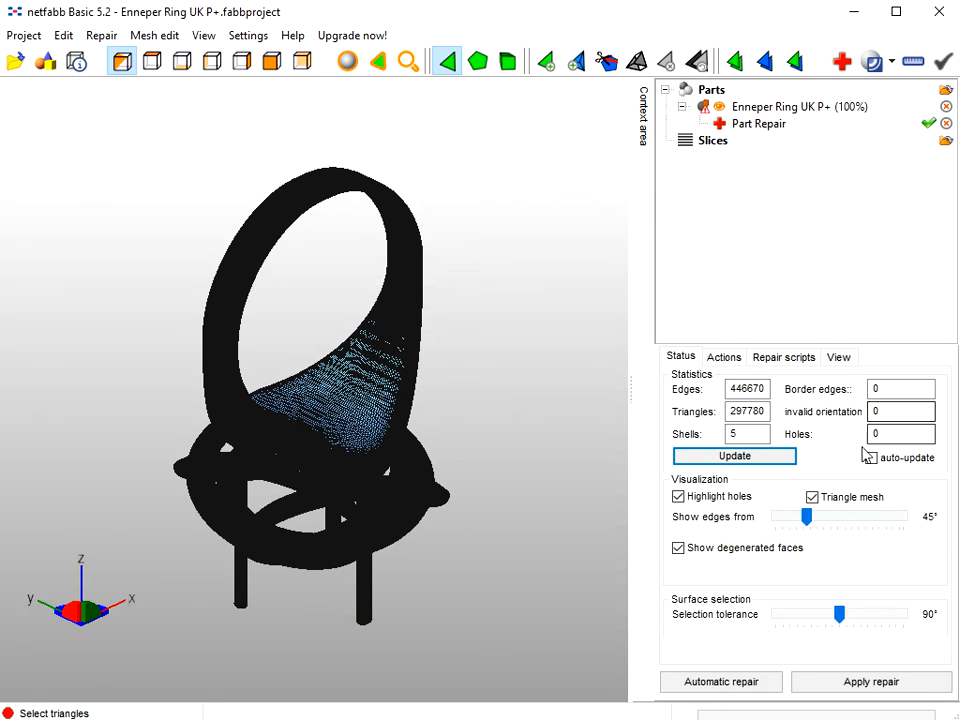
pyautogui.click(903, 686)
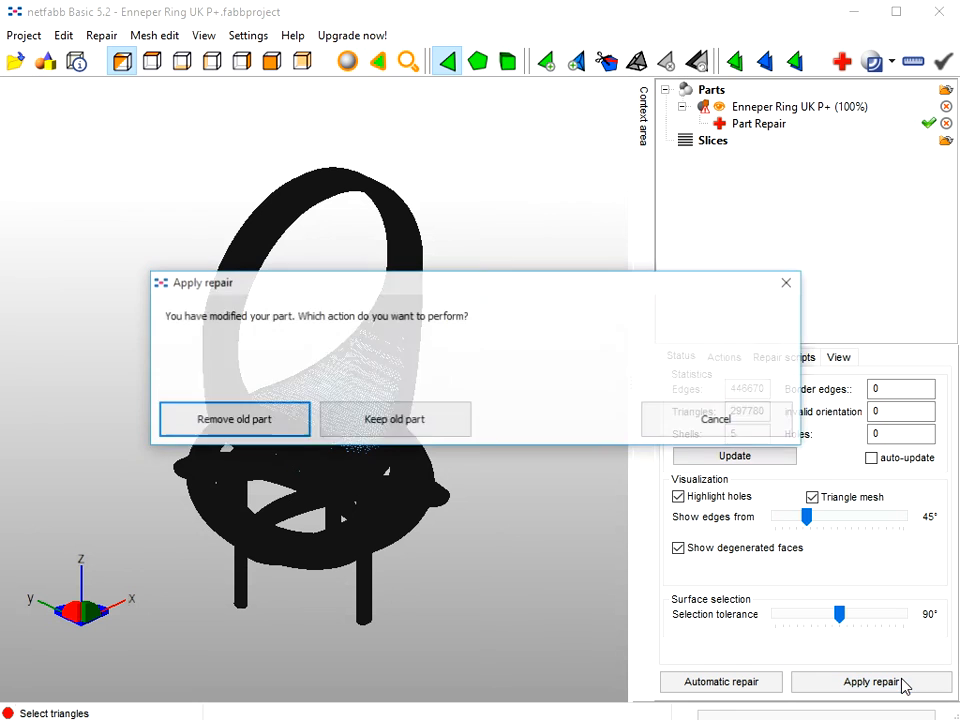
pyautogui.click(226, 420)
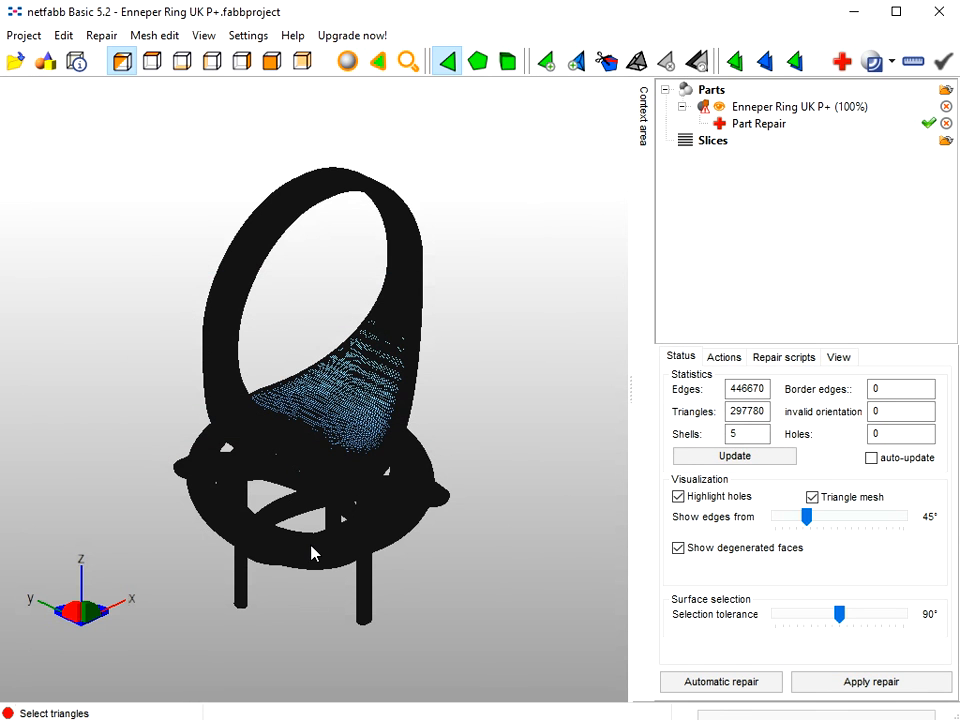
# Export the repaired ring as a Wavefront OBJ, overwriting the Enneper Ring UK P+ file on the Desktop.
pyautogui.moveTo(290, 531); pyautogui.dragTo(360, 236, button='right')
pyautogui.click(94, 36)
pyautogui.moveTo(200, 108)
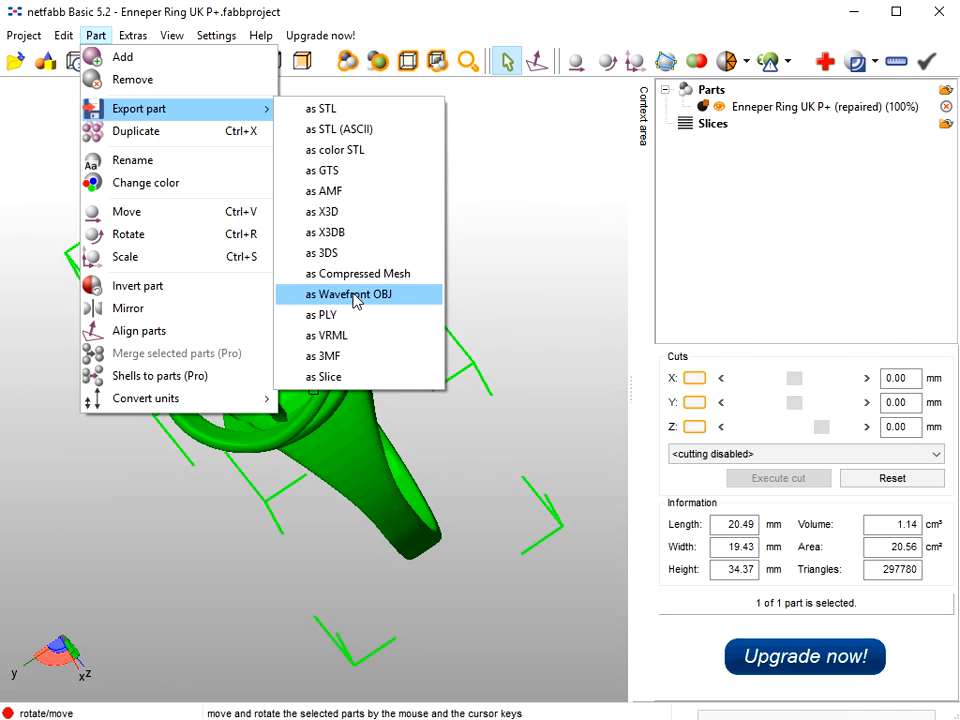
pyautogui.click(357, 299)
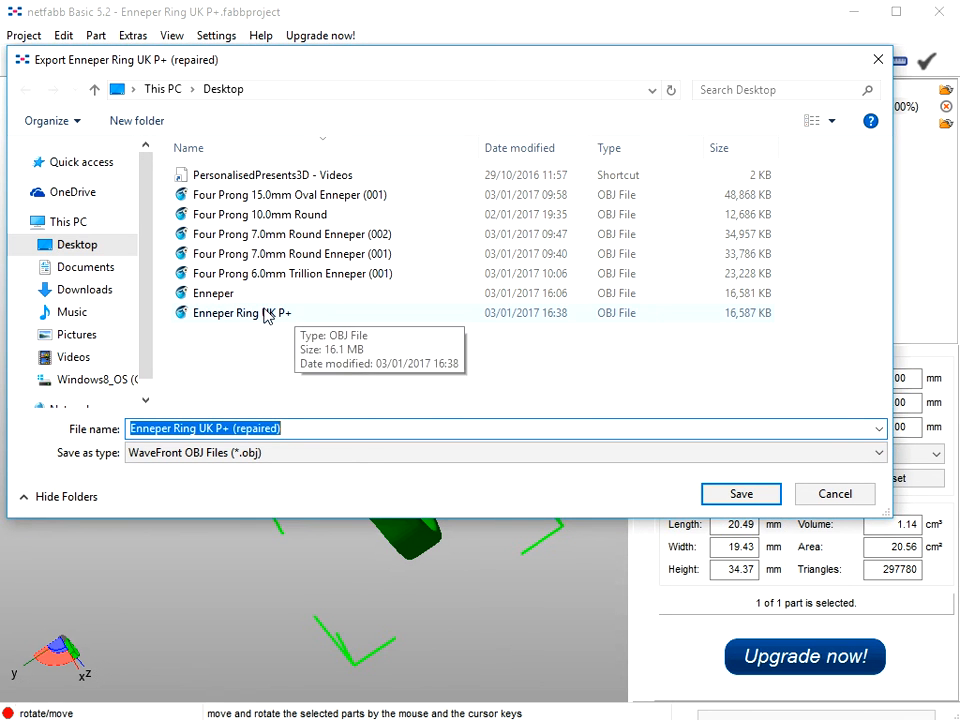
pyautogui.click(262, 314)
pyautogui.click(750, 494)
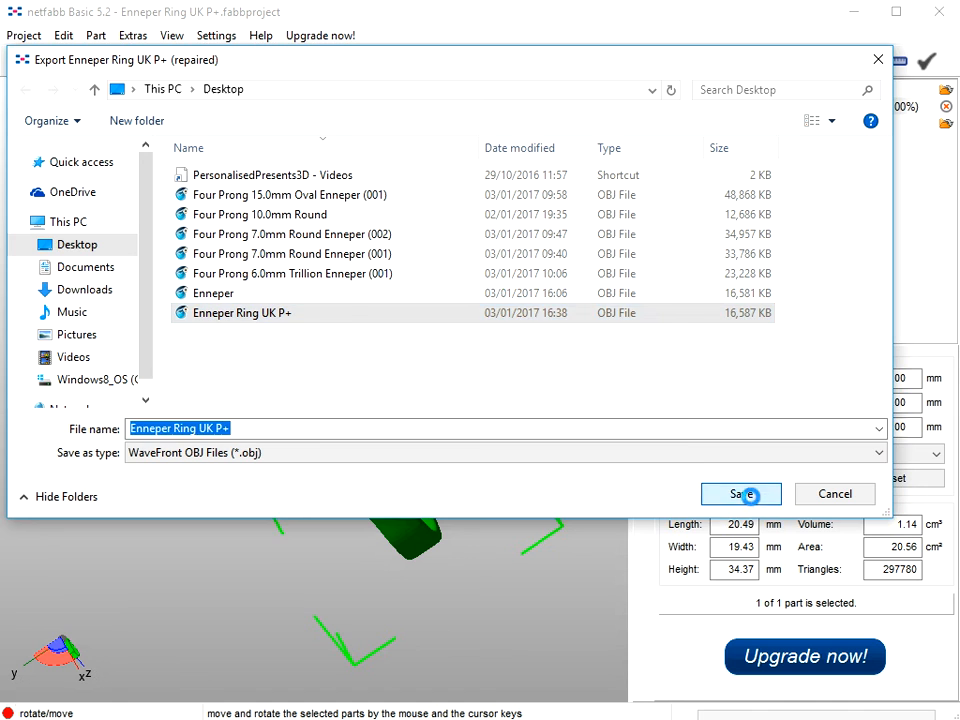
pyautogui.click(573, 412)
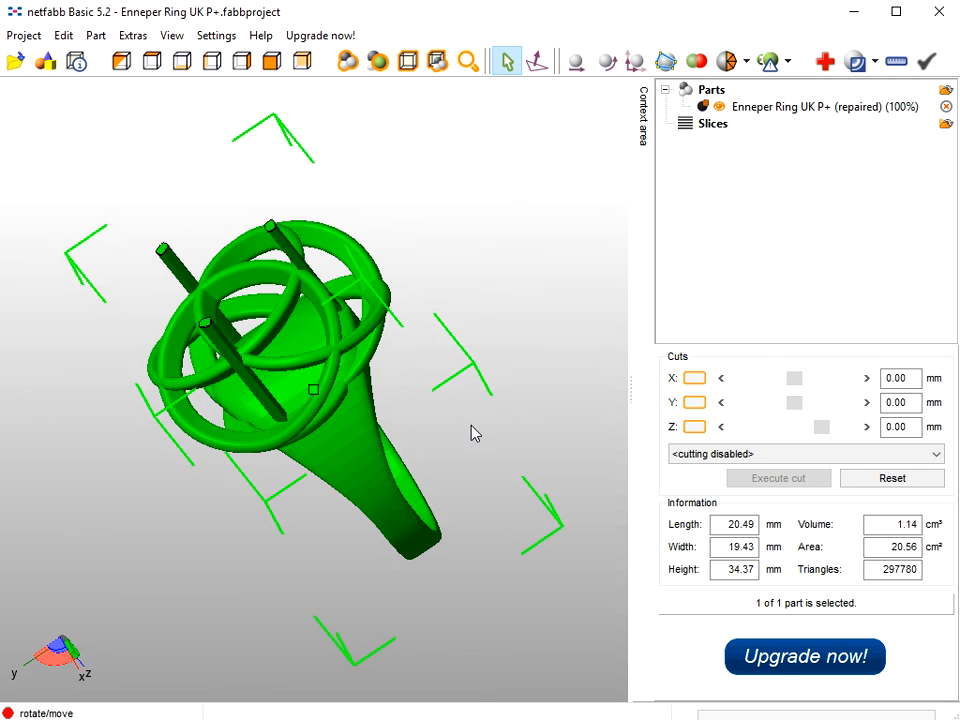
# Examine the repaired ring's Enneper setting and claws from several sides.
pyautogui.moveTo(505, 472); pyautogui.dragTo(441, 550, button='right')
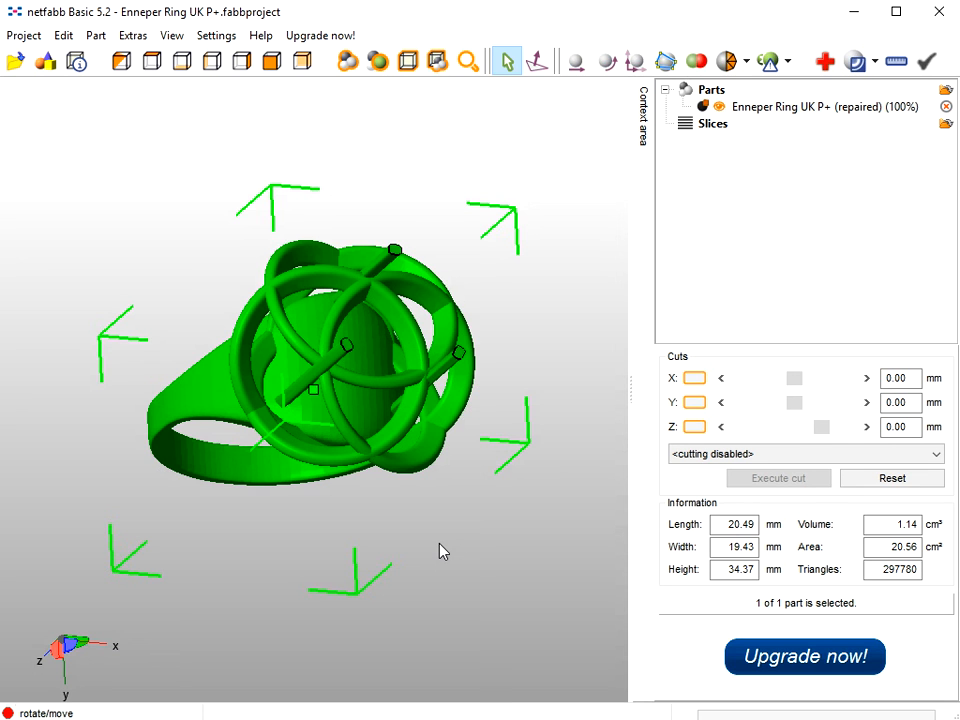
pyautogui.moveTo(440, 555); pyautogui.dragTo(343, 453, button='right')
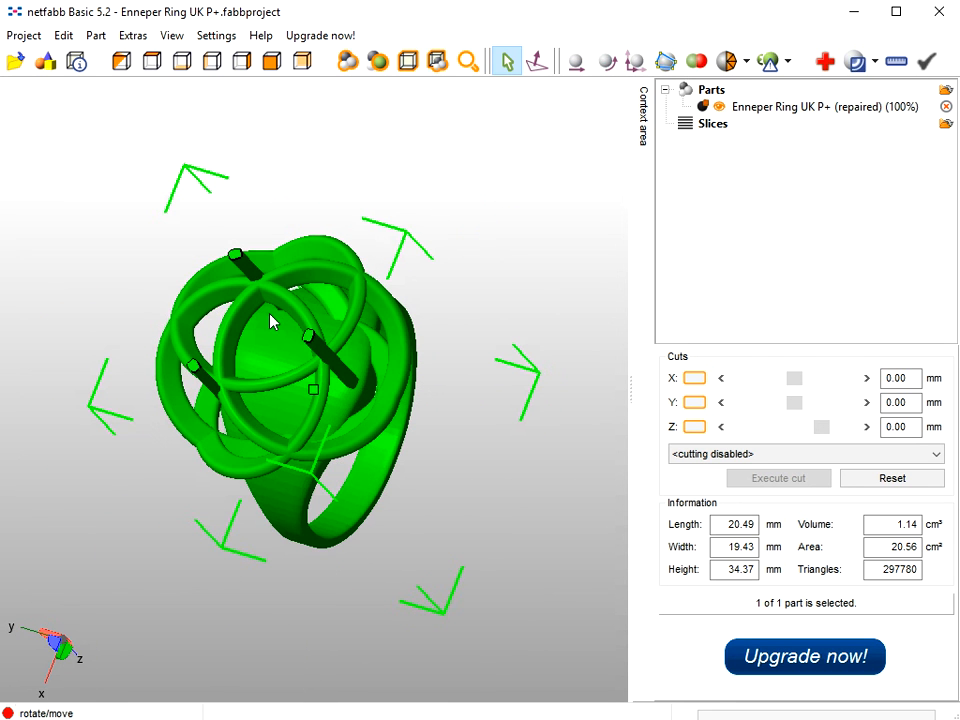
pyautogui.moveTo(349, 444); pyautogui.dragTo(378, 350, button='right')
pyautogui.moveTo(425, 386); pyautogui.dragTo(483, 466, button='right')
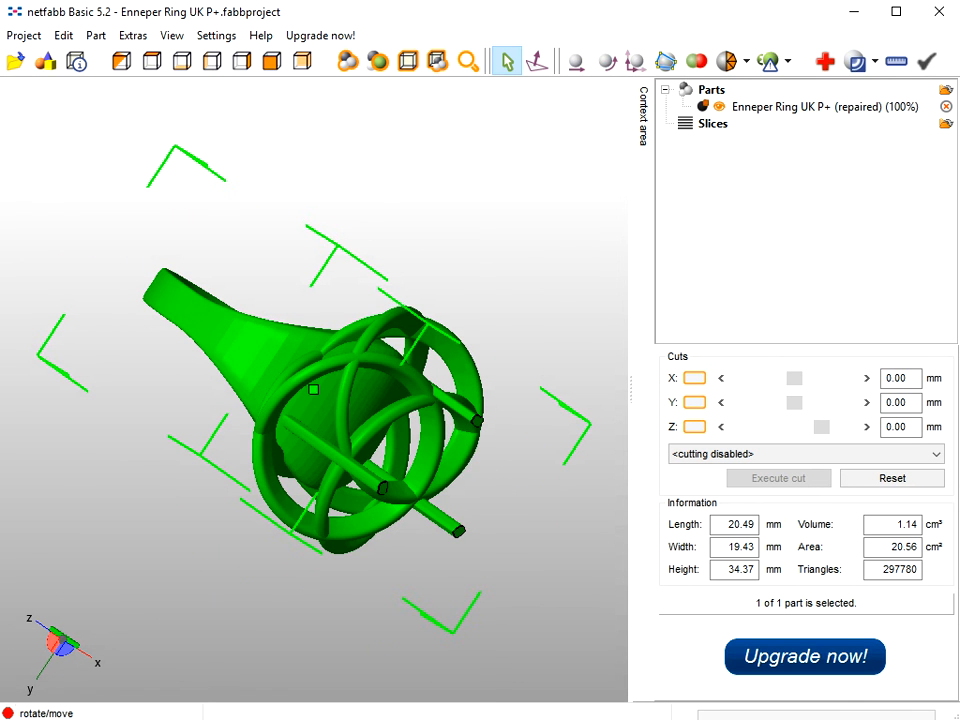
# Switch back to Fluid Designer and open the recent file Four Prong 15.0mm Oval Enneper (001).blend.
pyautogui.click(605, 715)
pyautogui.rightClick(607, 443)
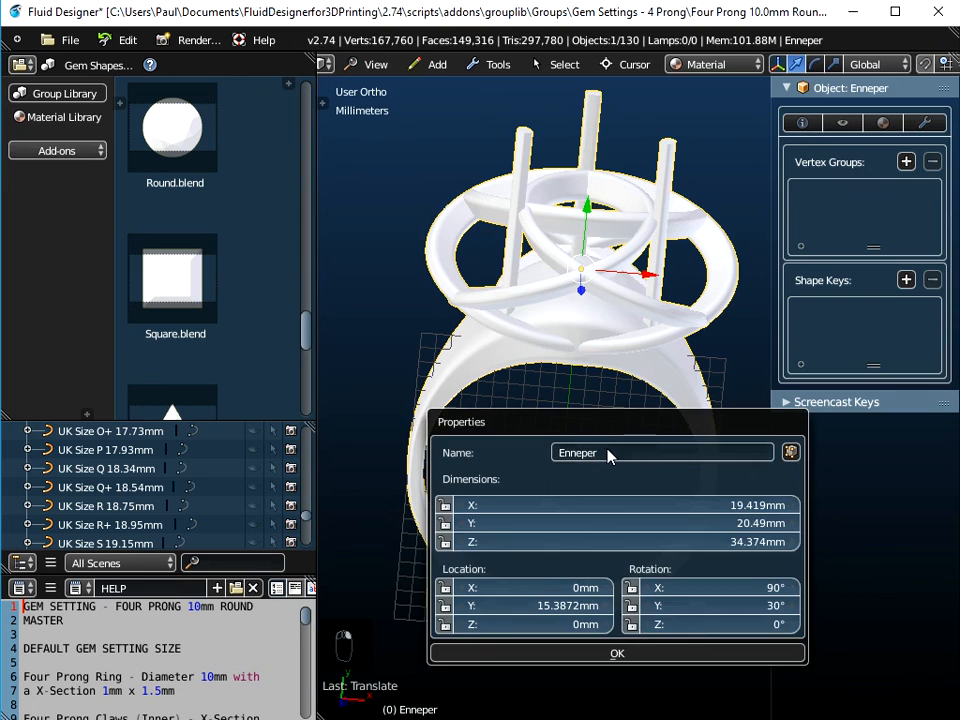
pyautogui.click(617, 653)
pyautogui.moveTo(564, 429); pyautogui.dragTo(530, 430, button='middle')
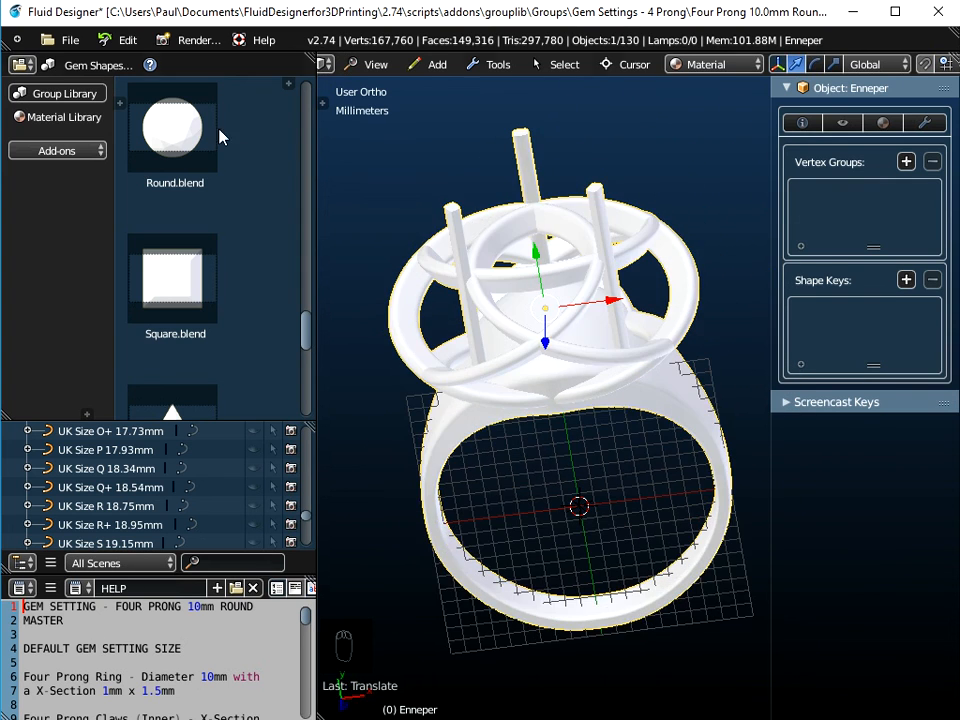
pyautogui.click(68, 40)
pyautogui.moveTo(92, 104)
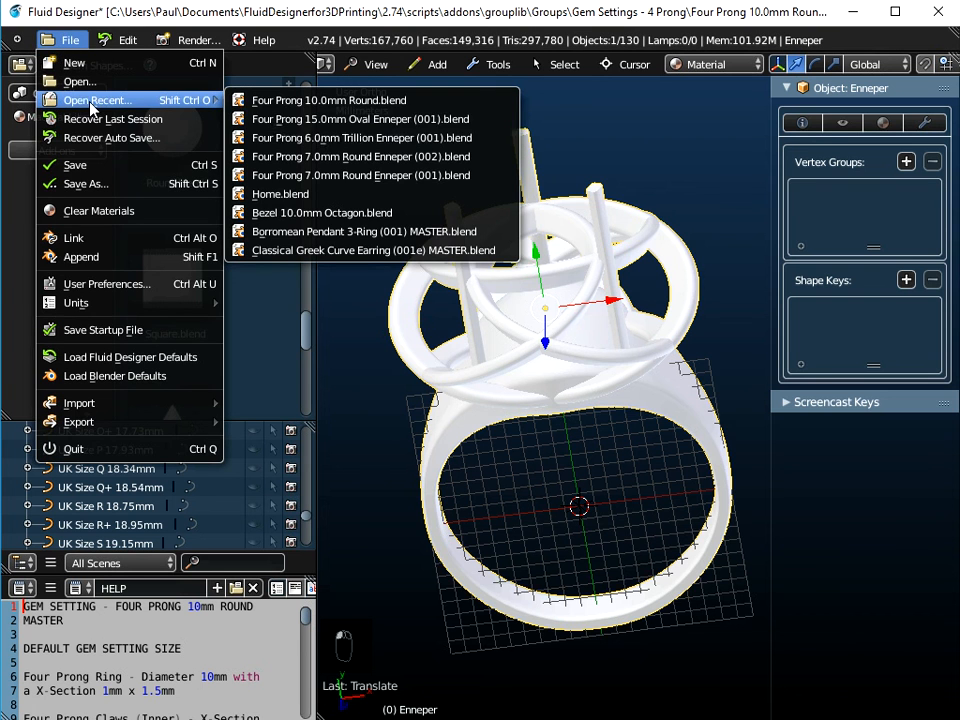
pyautogui.click(320, 119)
# Examine the oval Enneper ring, its bezel and its gem from several angles.
pyautogui.moveTo(568, 418); pyautogui.dragTo(568, 325, button='middle')
pyautogui.scroll(3, 560, 323)
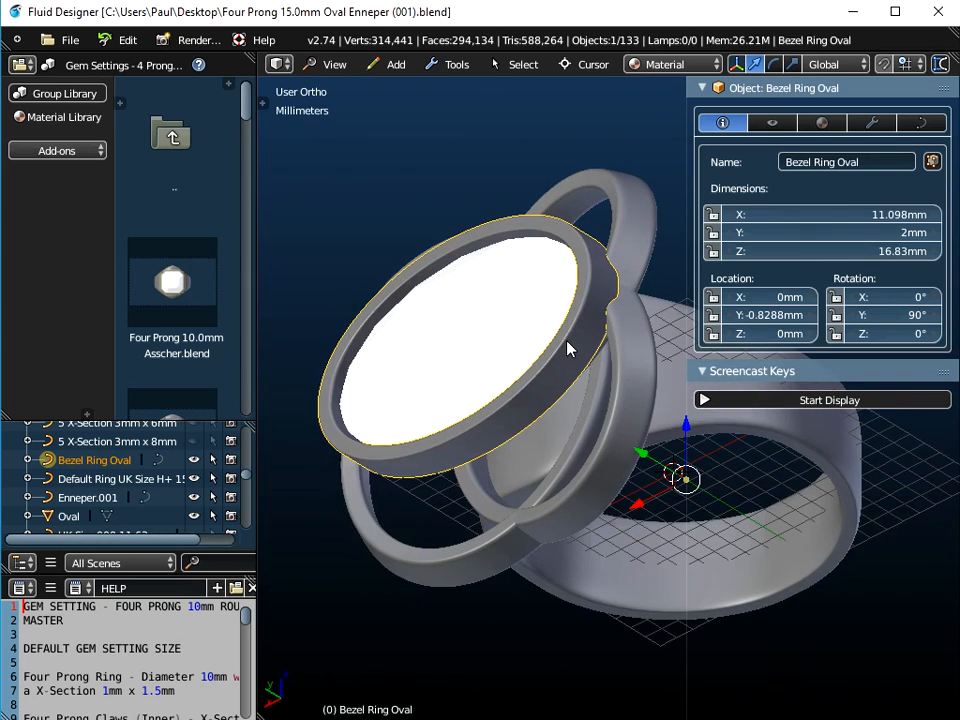
pyautogui.moveTo(568, 435); pyautogui.dragTo(570, 505, button='middle')
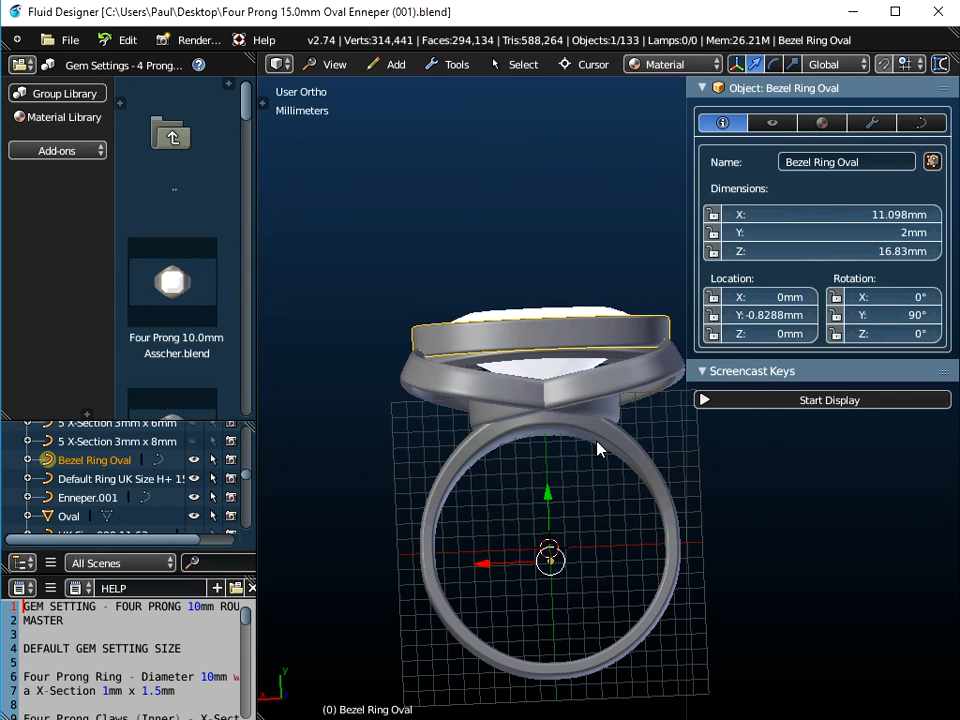